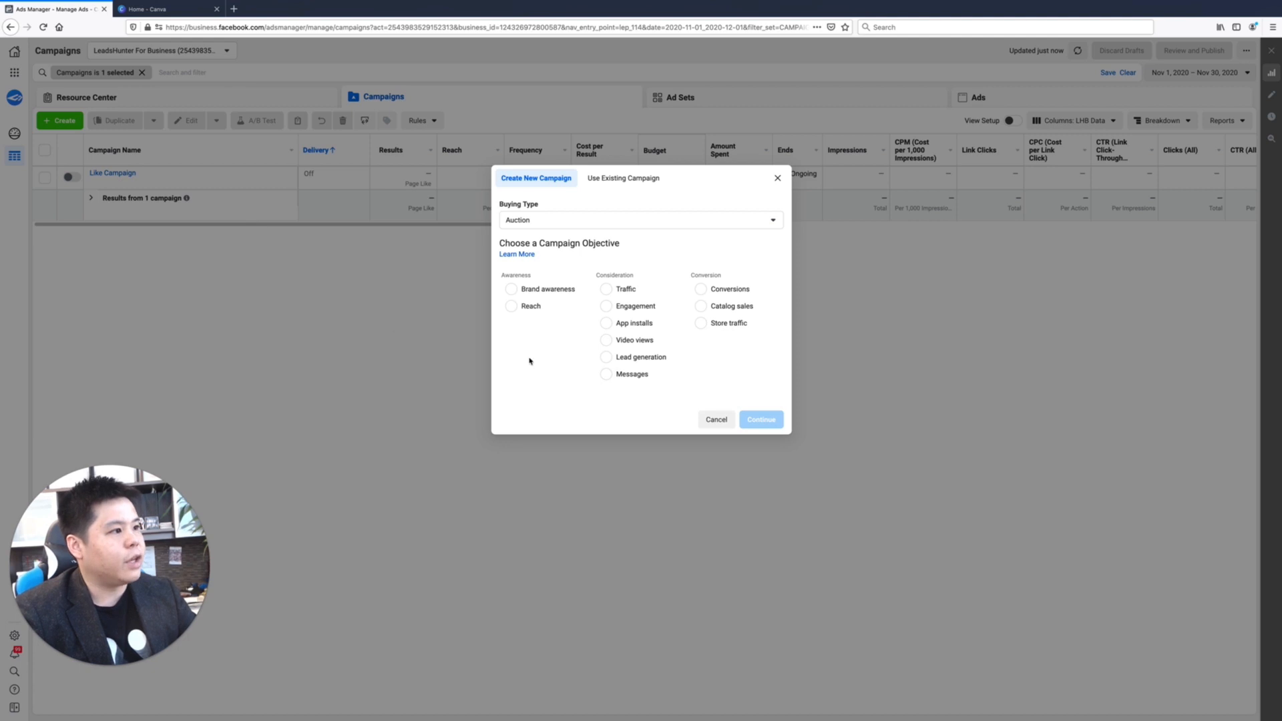
Create a new campaign with the Lead generation objective and name it Demo.
click(634, 361)
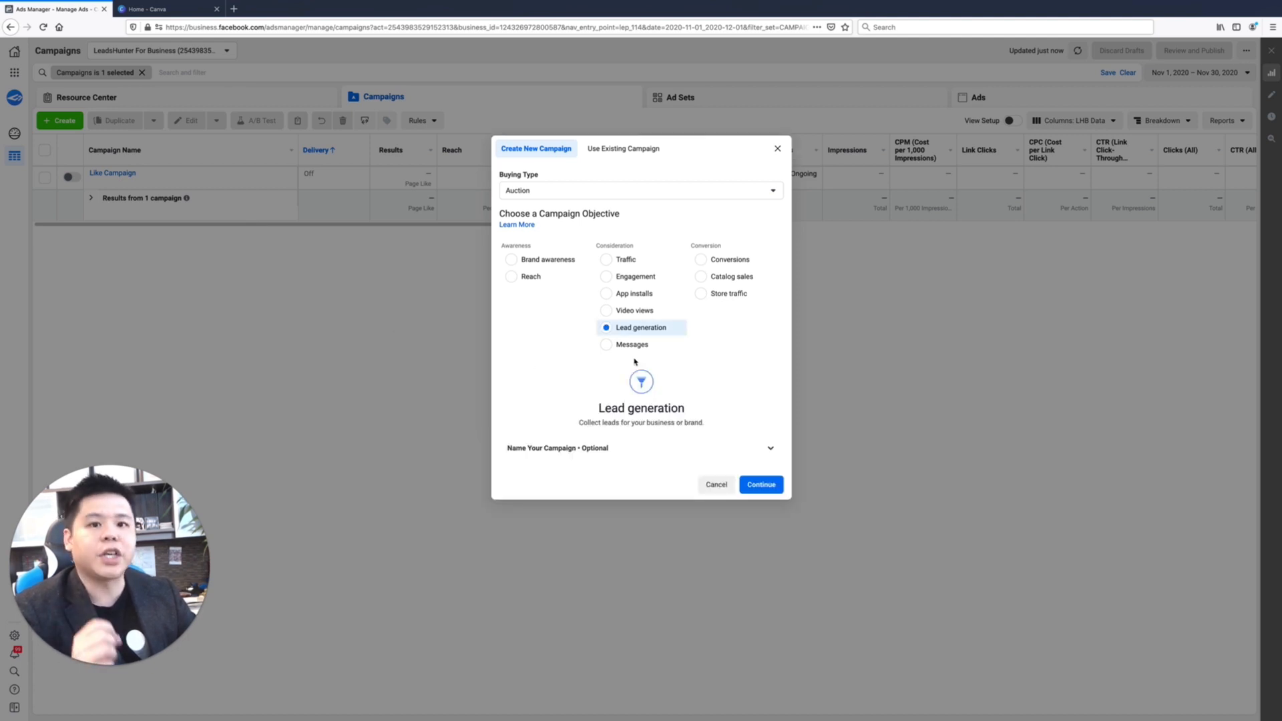
click(761, 485)
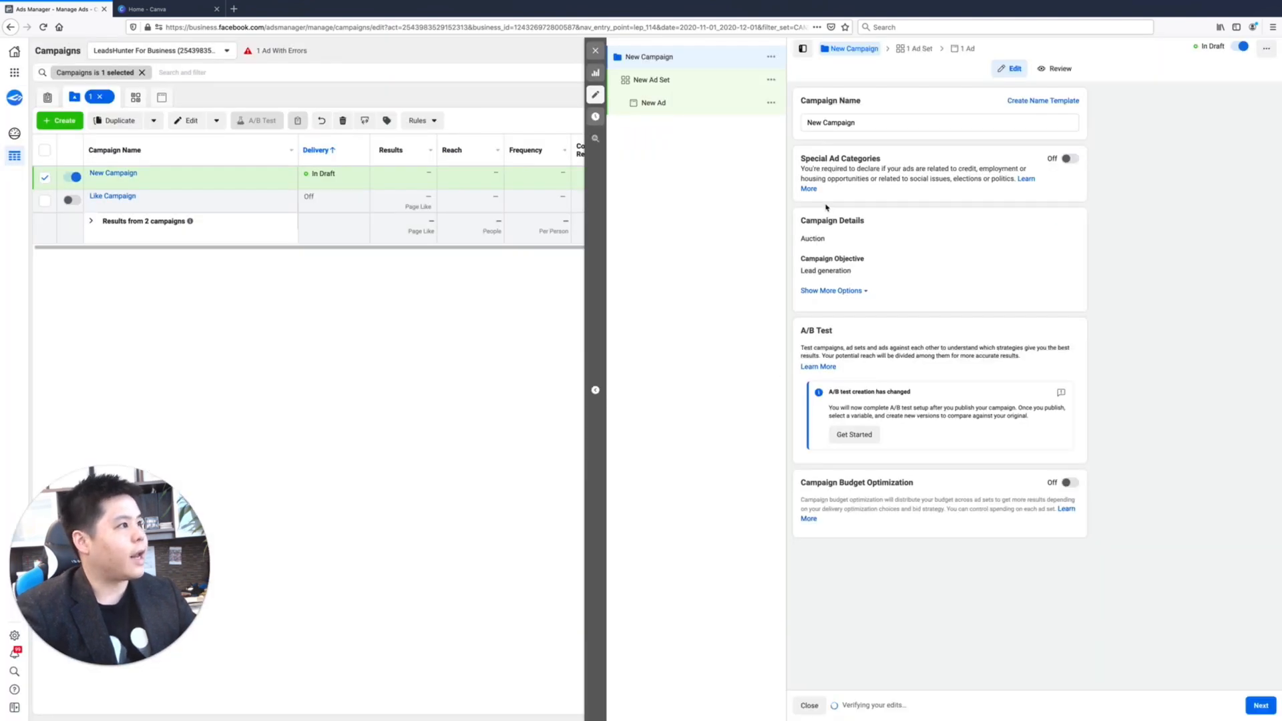
triple_click(831, 124)
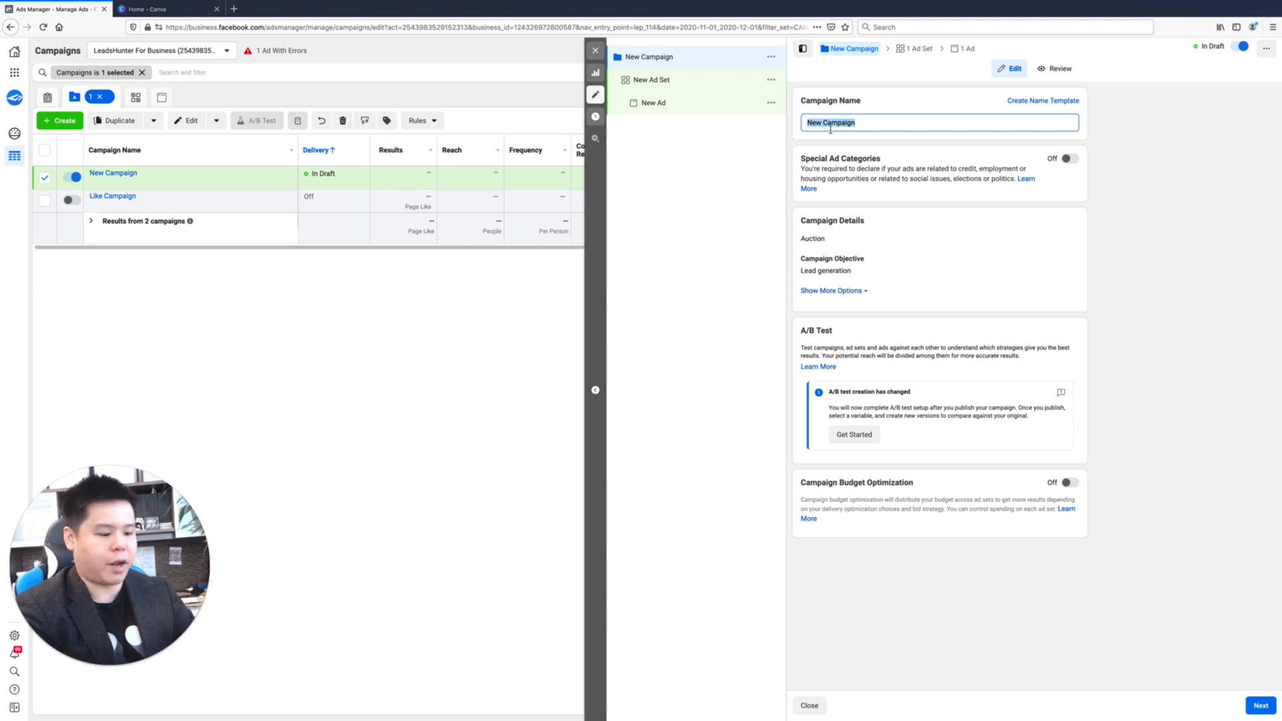
text(Demo)
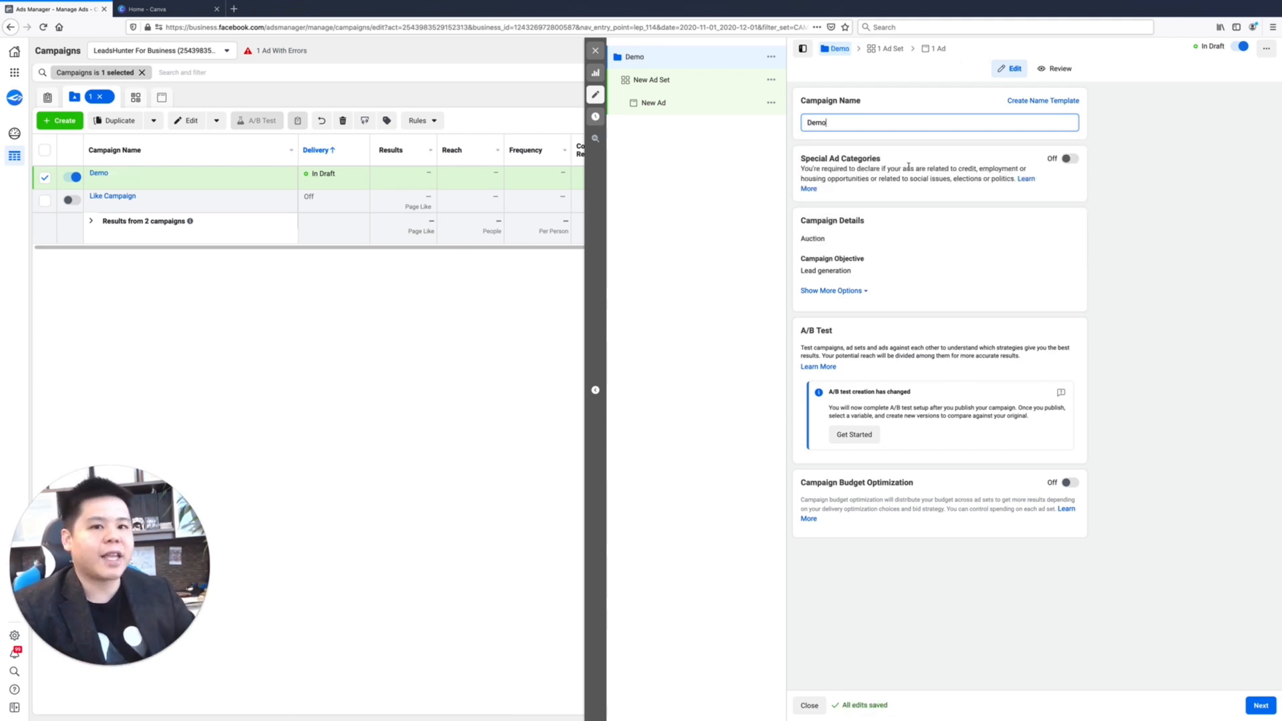
Turn on Special Ad Categories to review the category choices, and turn it off again without declaring any.
click(1067, 159)
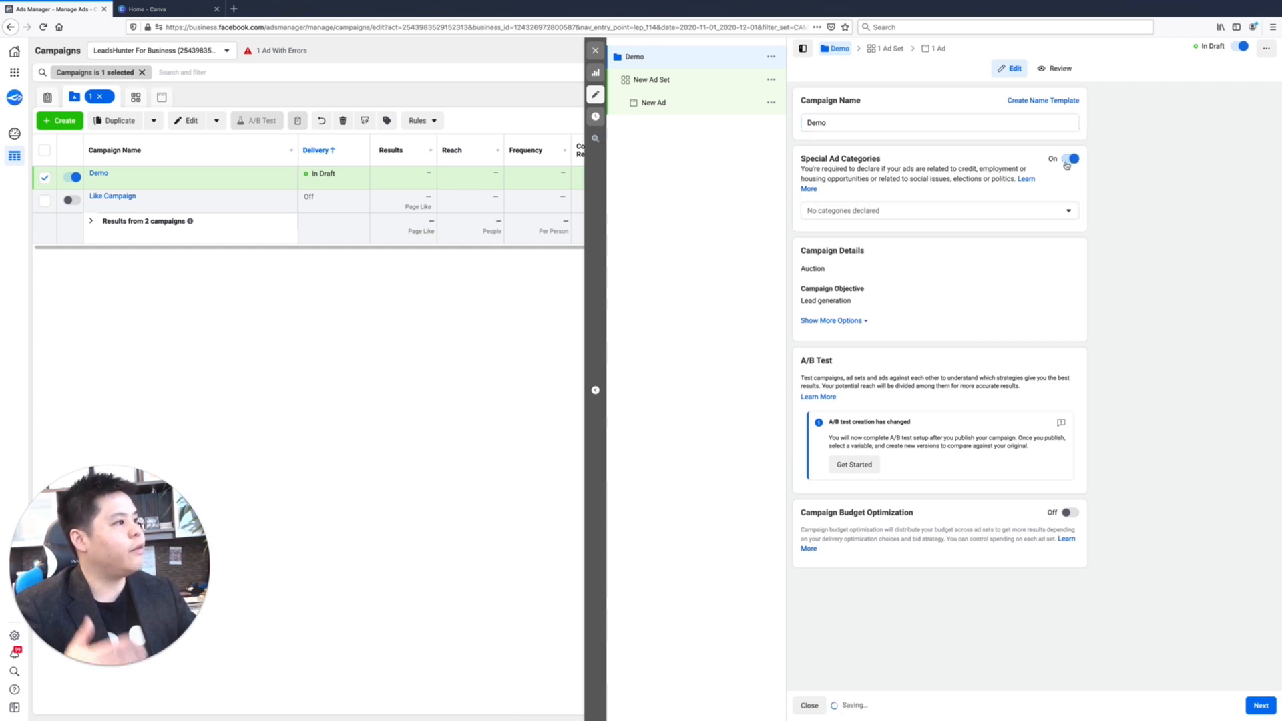
click(997, 212)
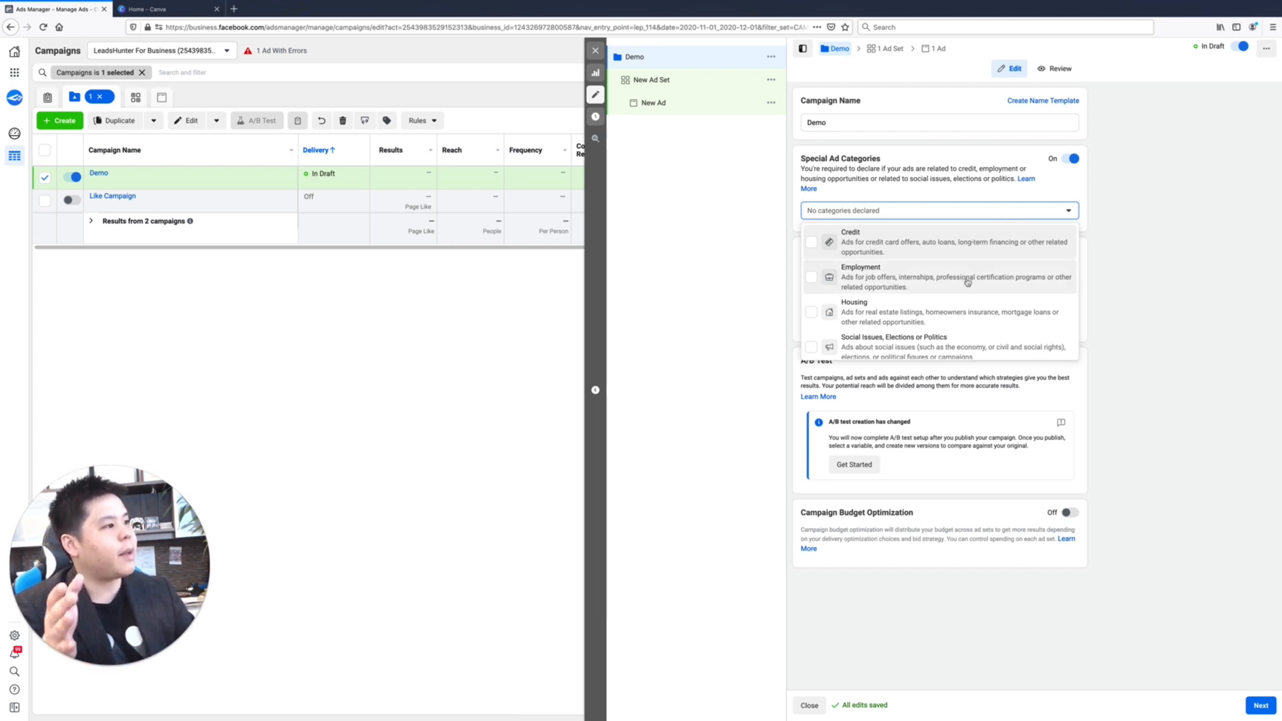
scroll(959, 346, down, 1)
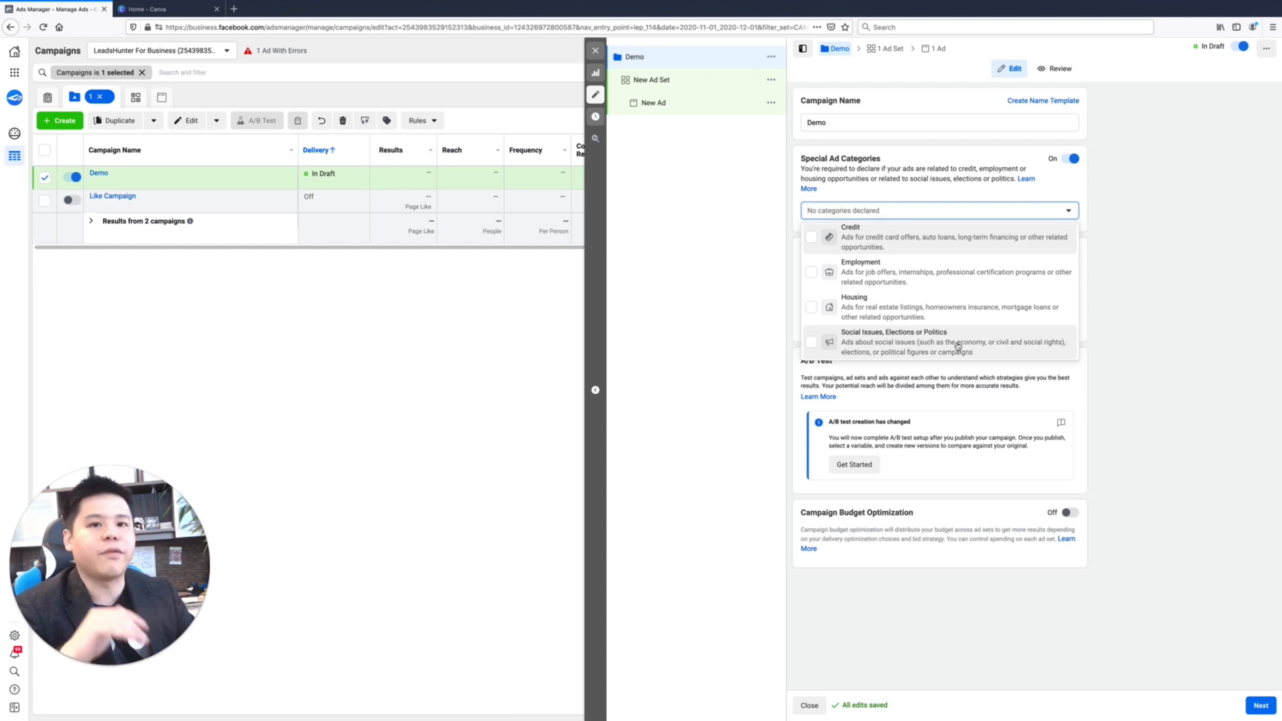
click(1167, 246)
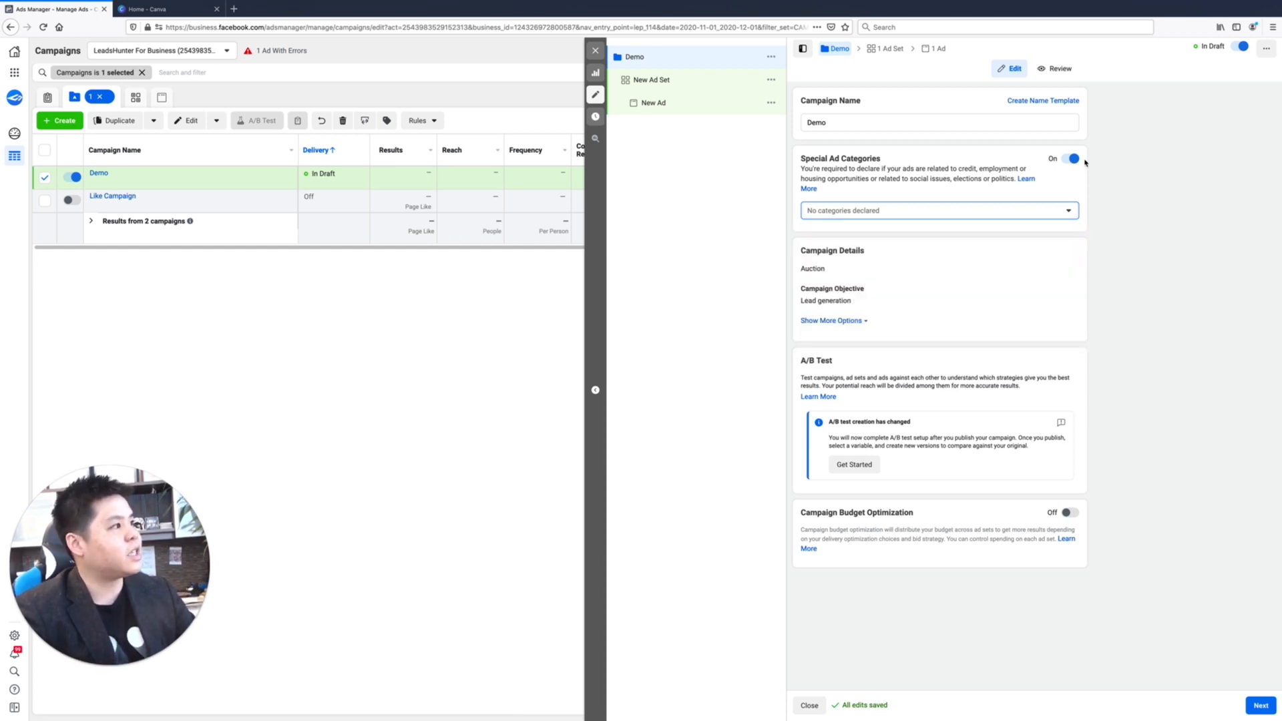
click(1072, 160)
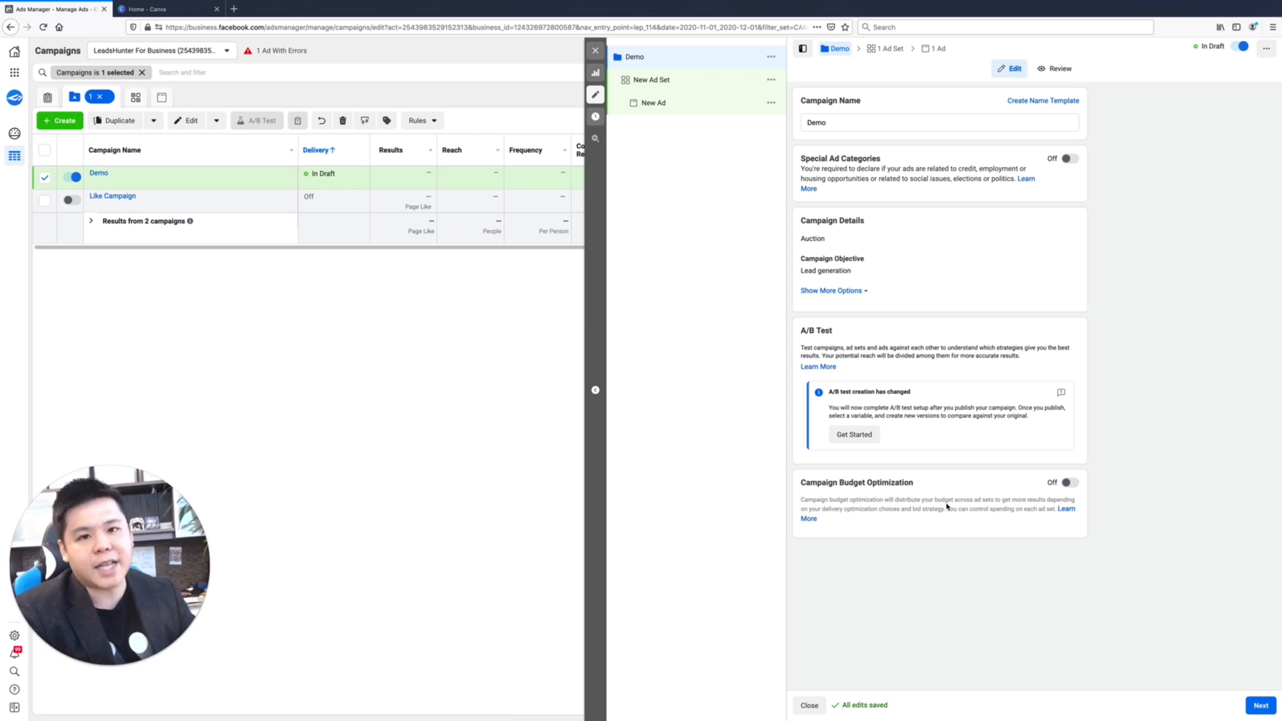
Continue to the ad set and set the audience's location targeting for Canada to People living in this location.
click(1259, 711)
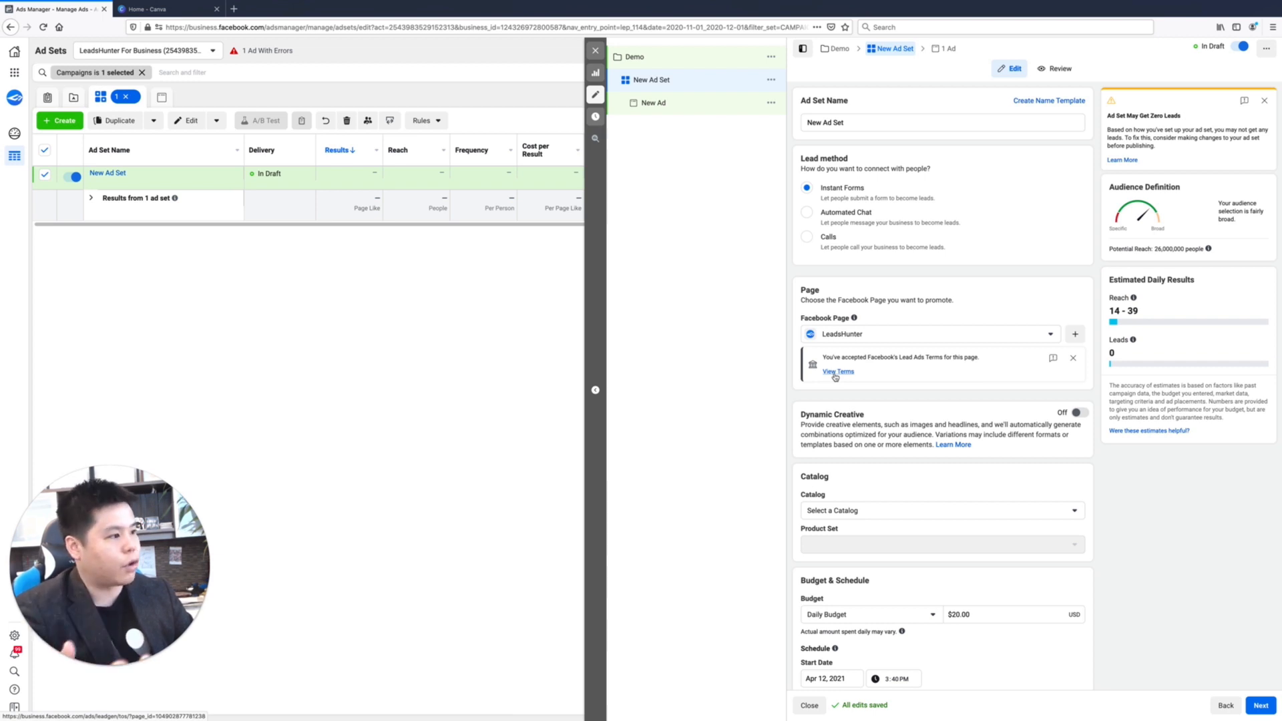
scroll(885, 404, down, 5)
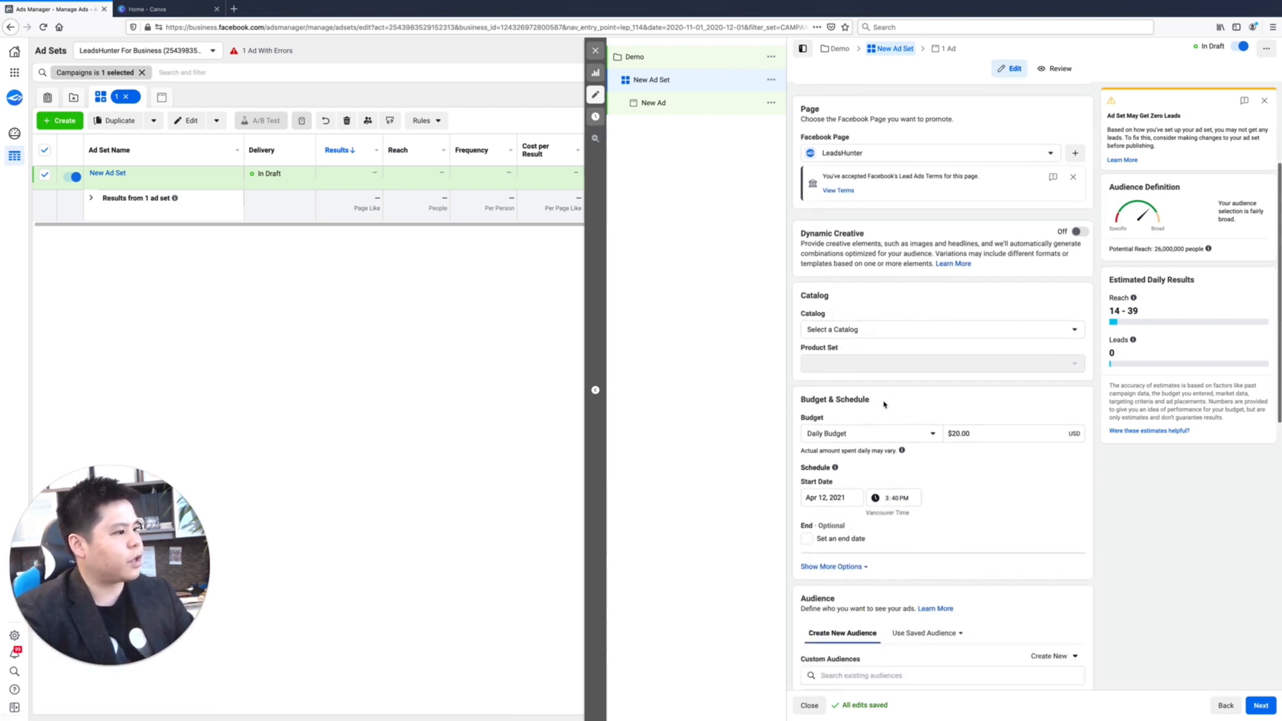
scroll(885, 404, down, 1)
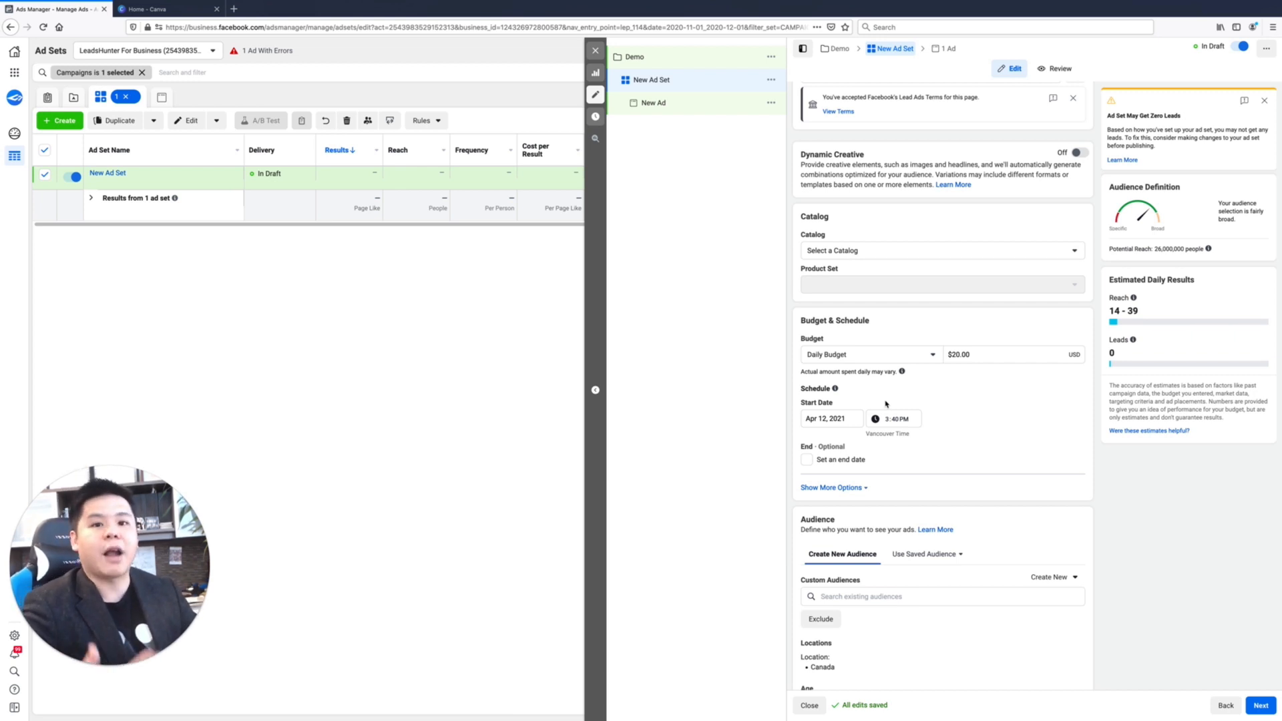
scroll(1006, 442, down, 4)
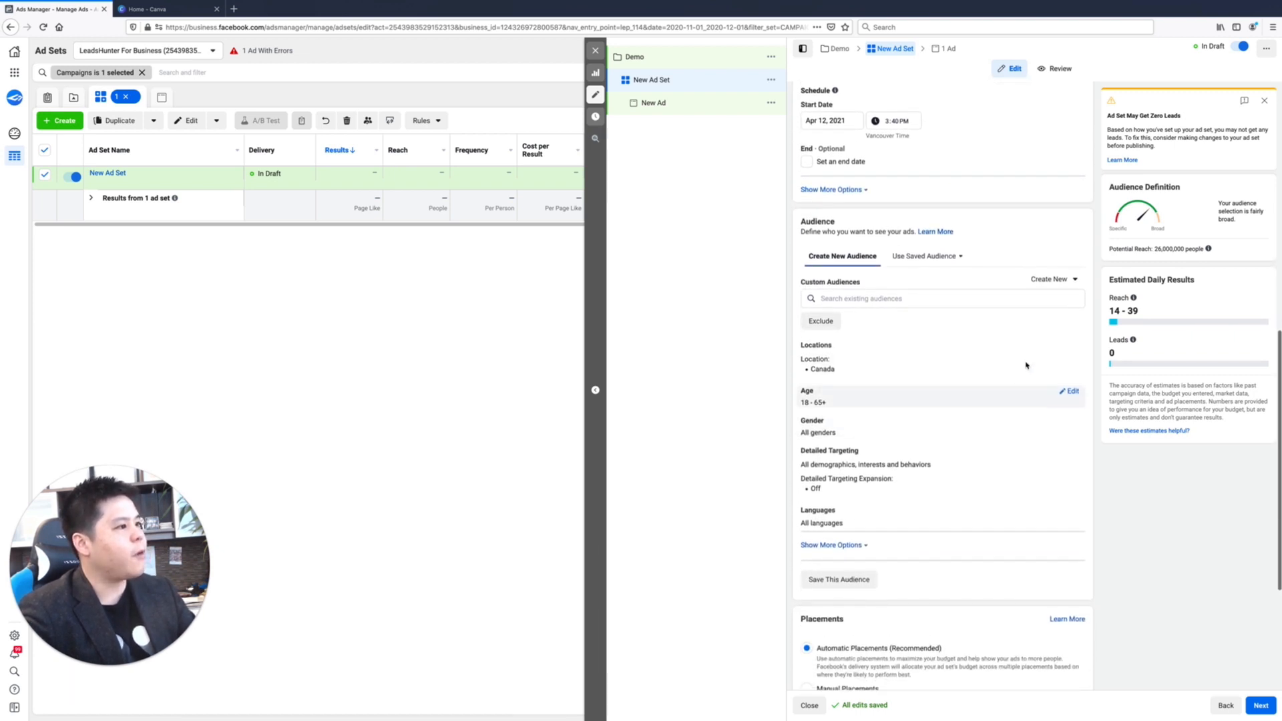
click(1066, 350)
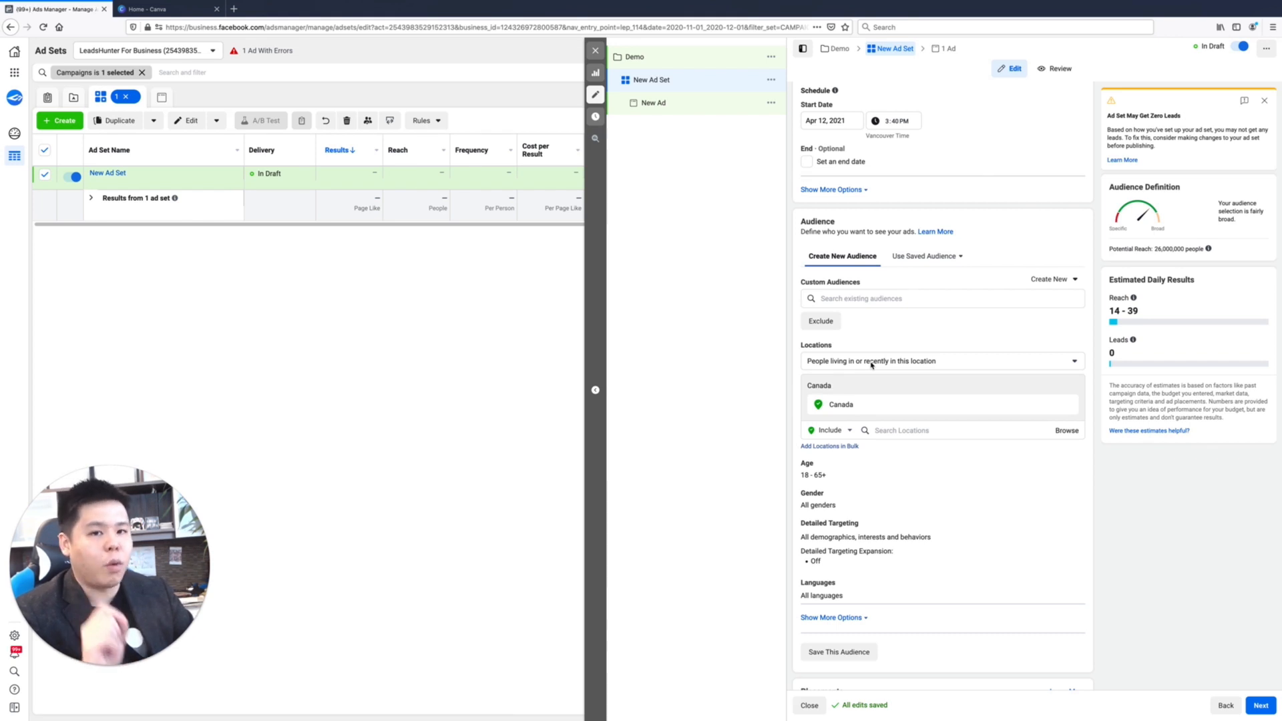
click(872, 362)
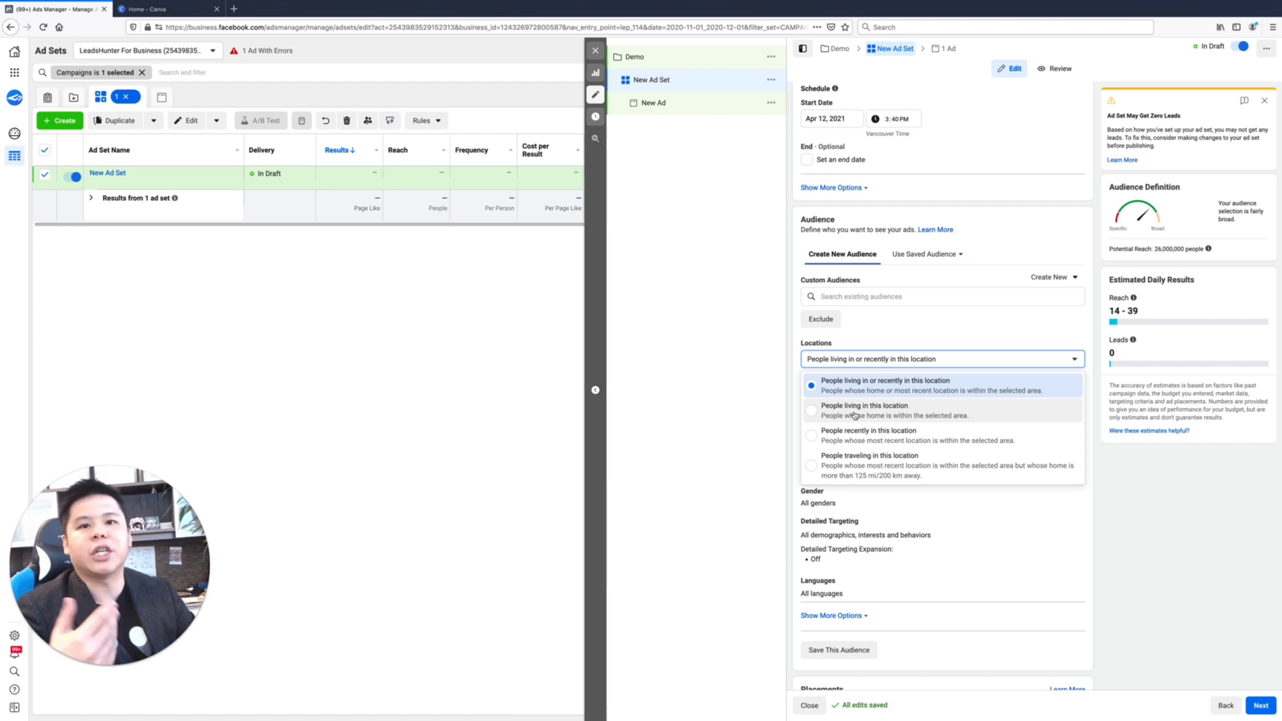
click(812, 412)
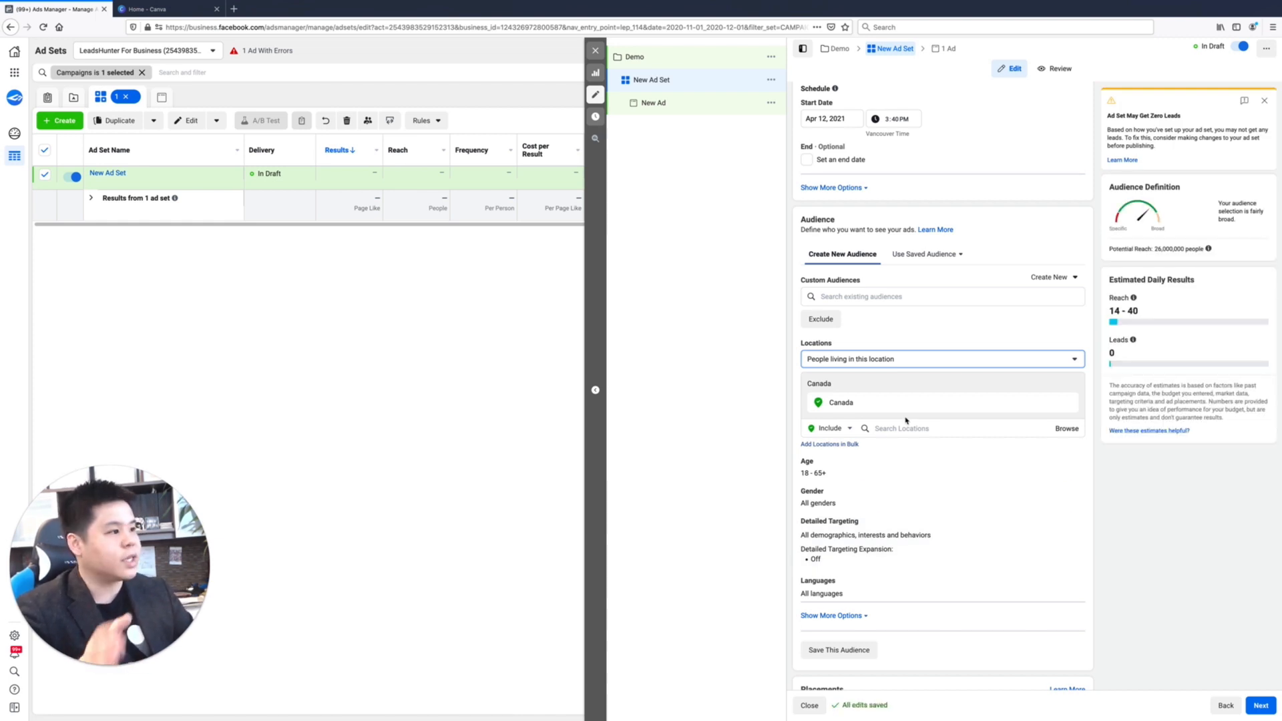
click(903, 429)
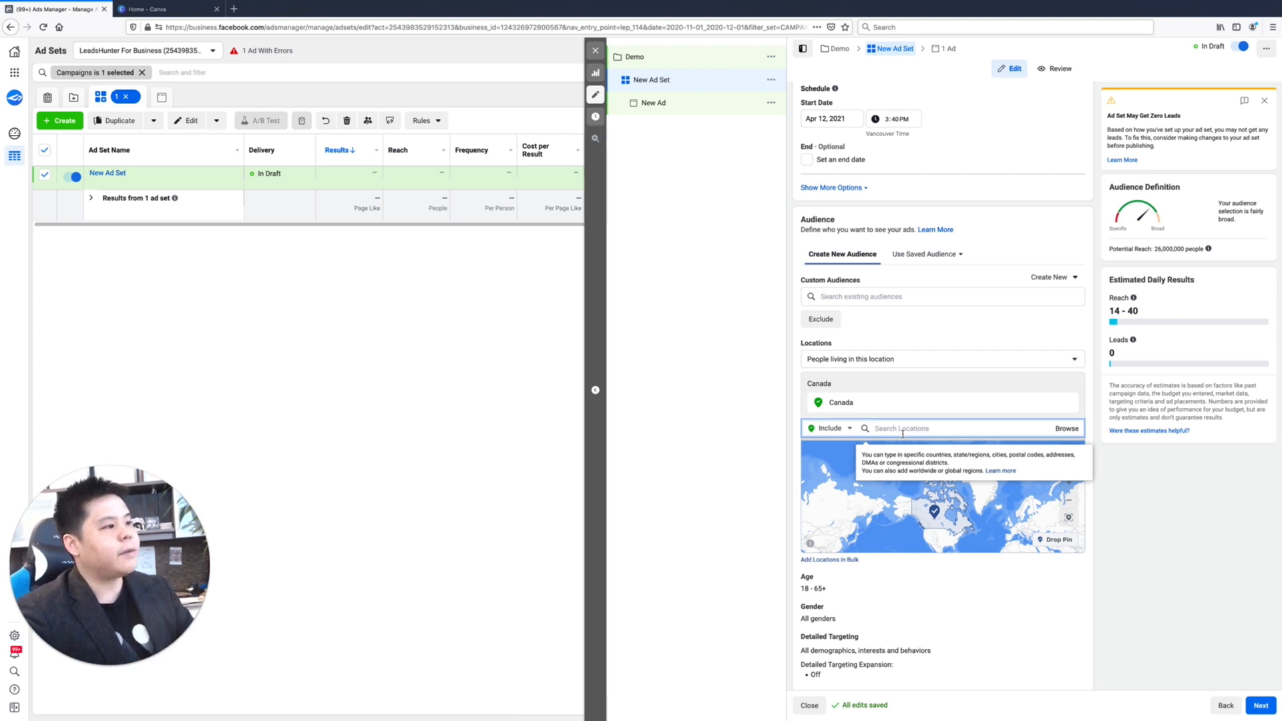
click(1233, 479)
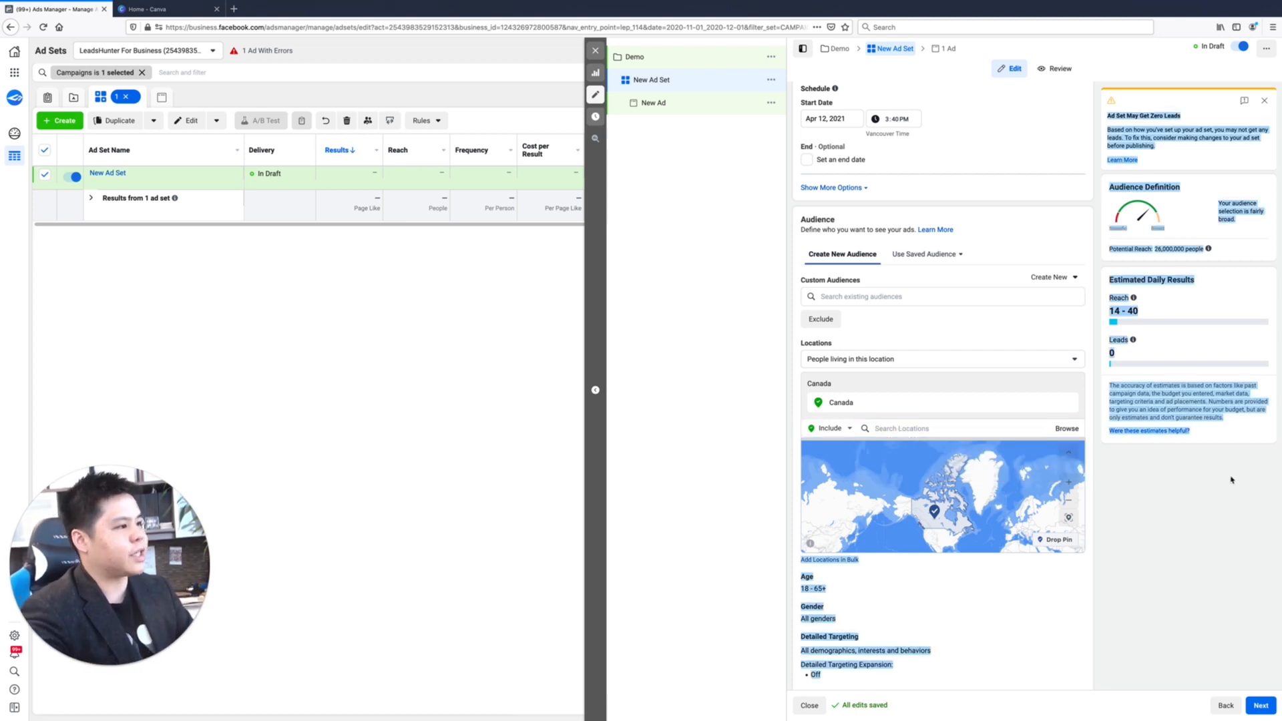
click(1196, 538)
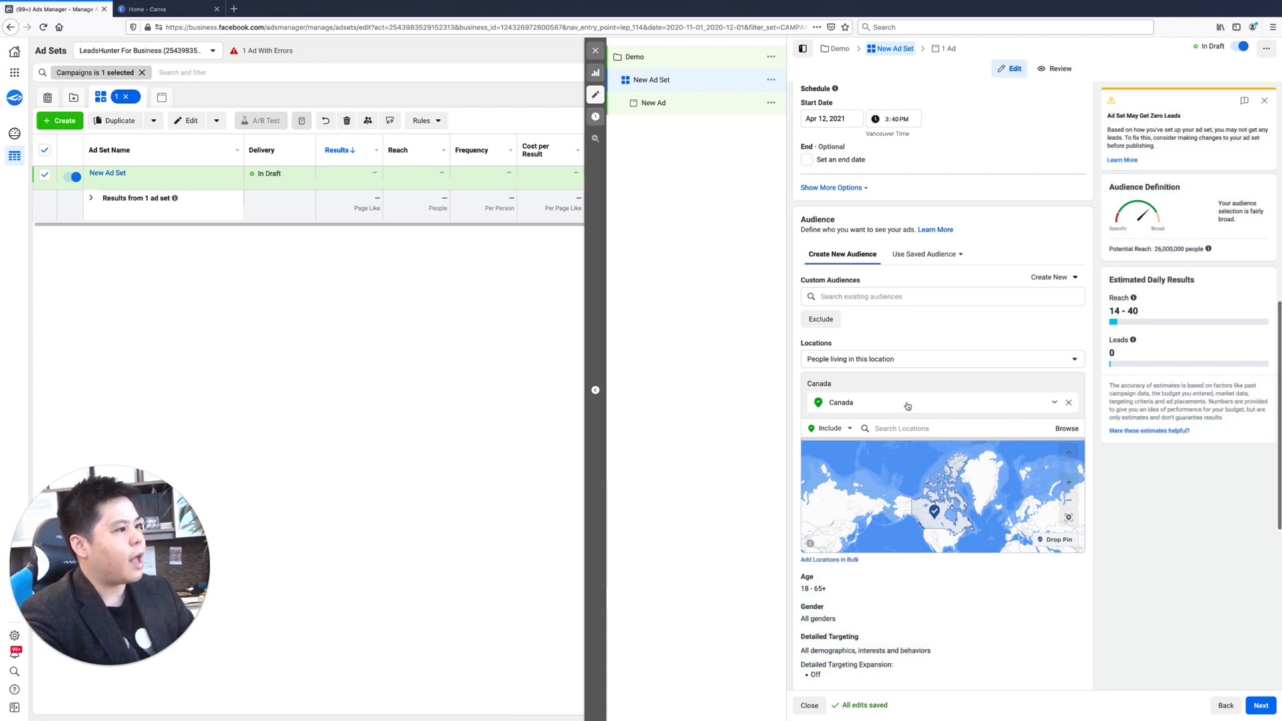
Set the audience's minimum age to 30.
scroll(1023, 414, down, 1)
scroll(939, 498, down, 3)
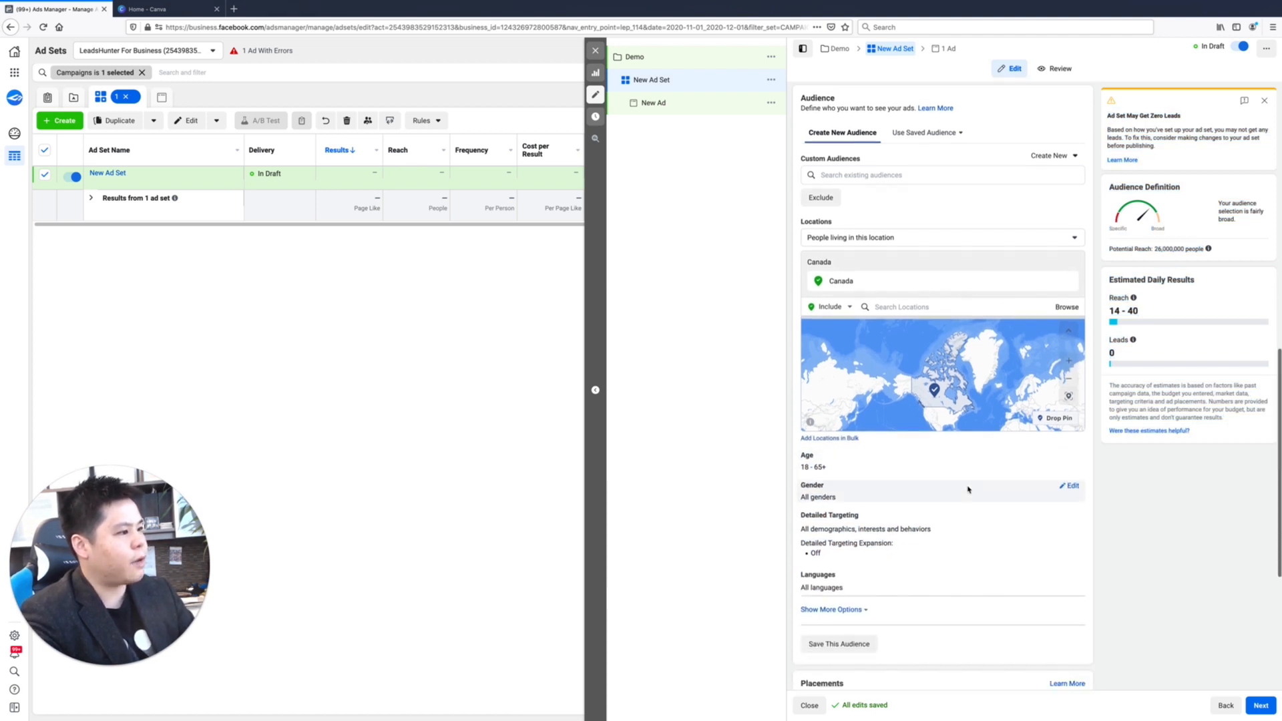
click(1070, 444)
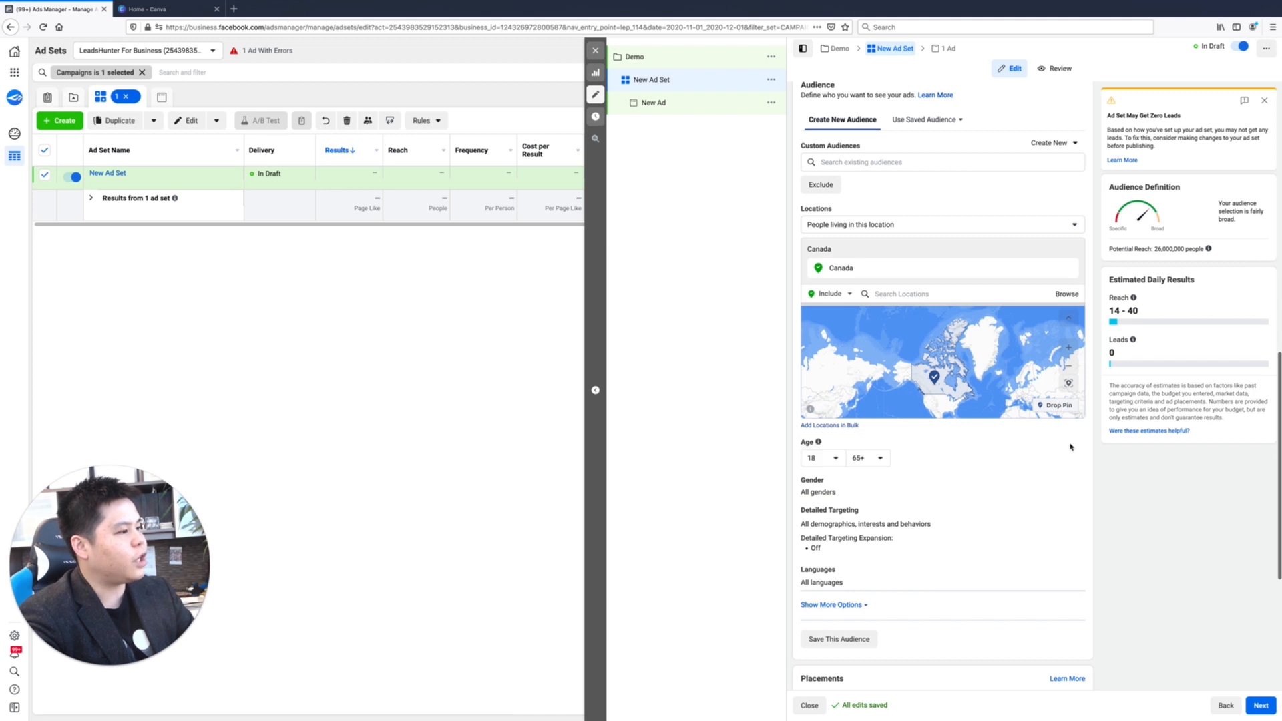
click(827, 459)
scroll(843, 564, down, 3)
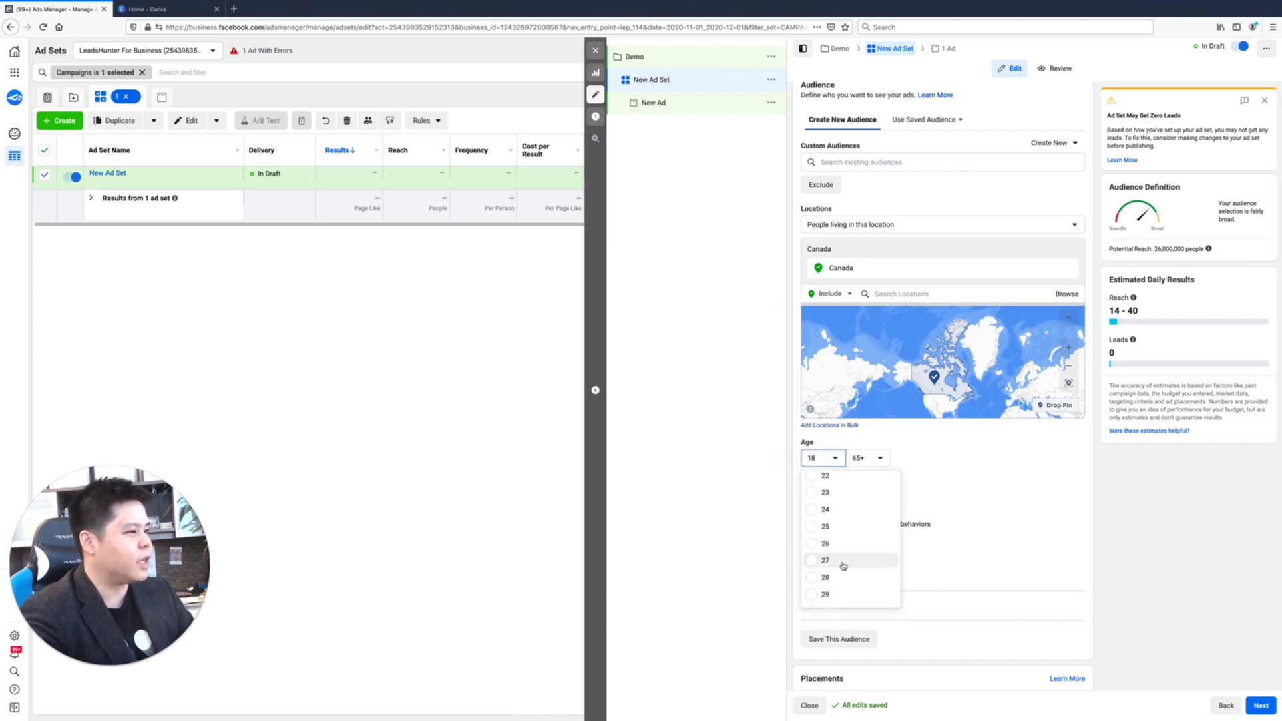
click(823, 576)
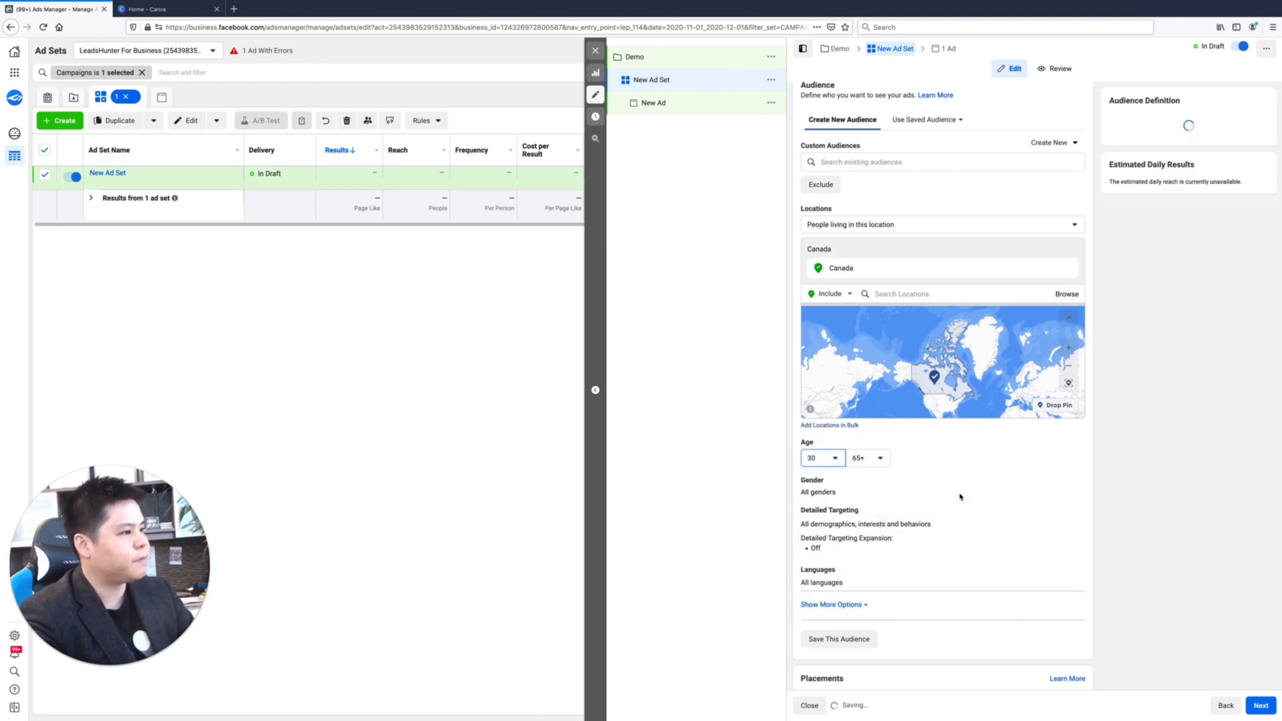
Open the detailed targeting for editing, and switch the targeting expansion on and off again.
scroll(1000, 554, down, 1)
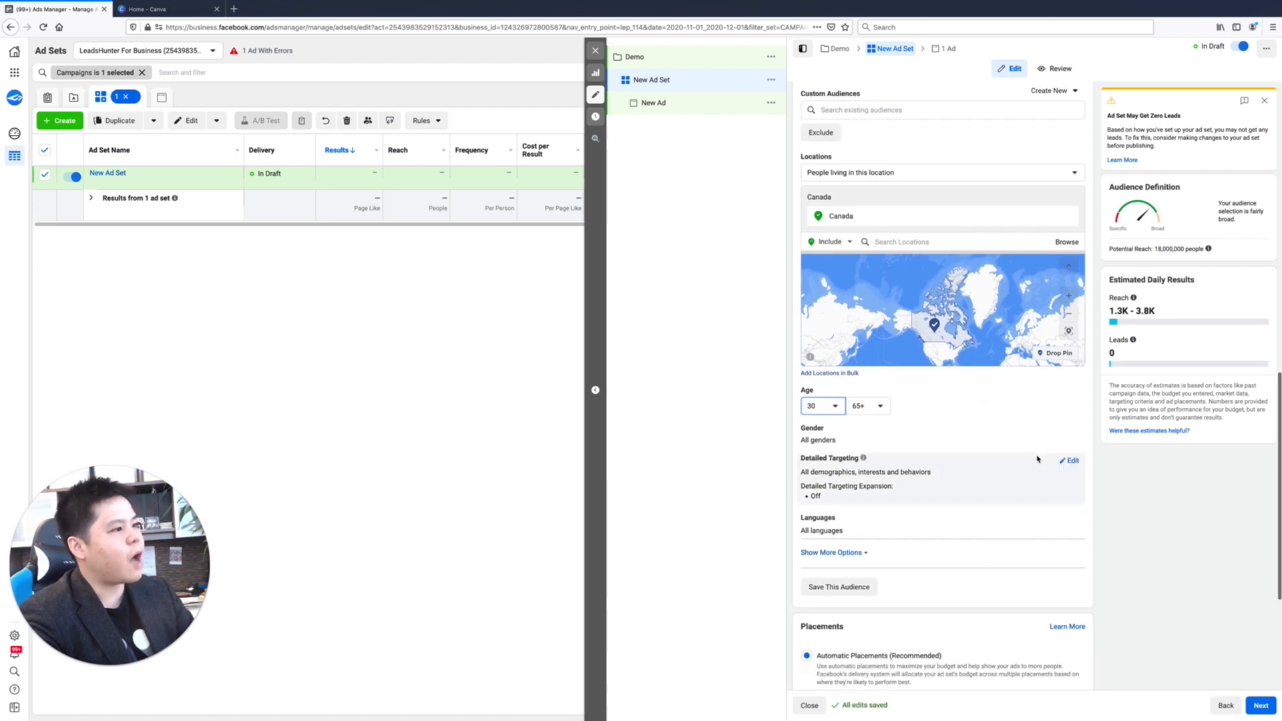
click(1068, 462)
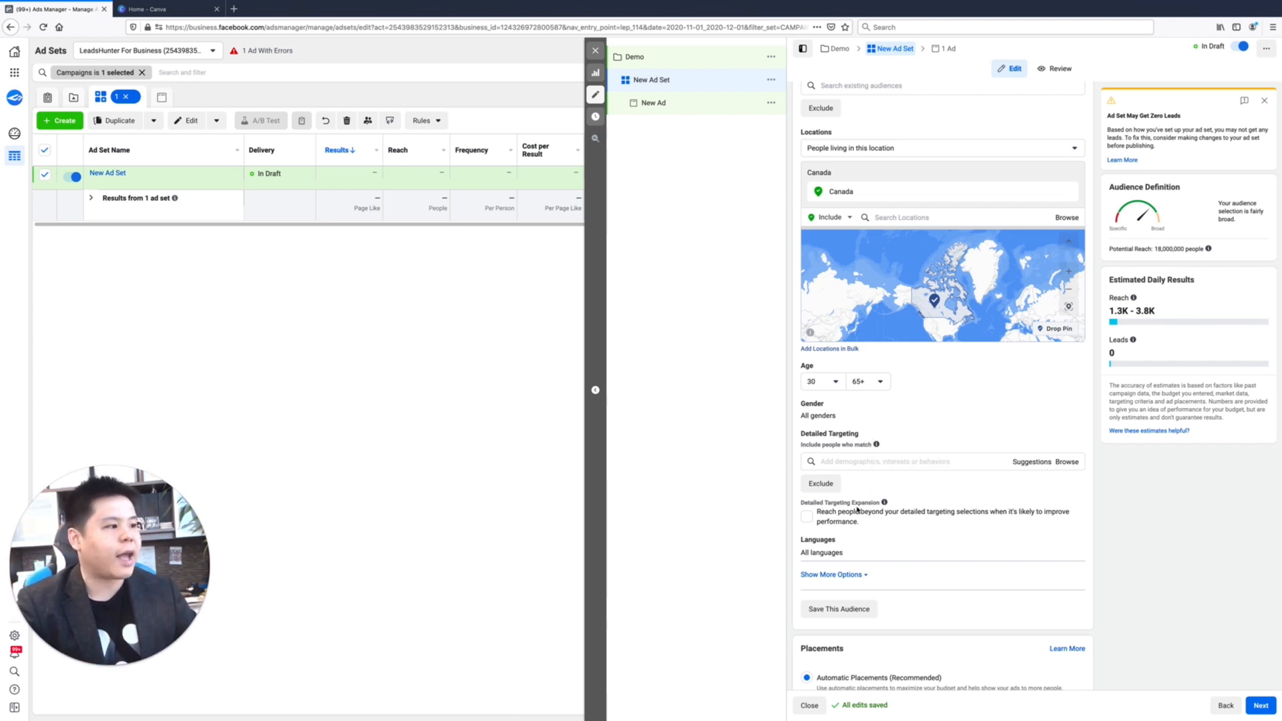
click(807, 517)
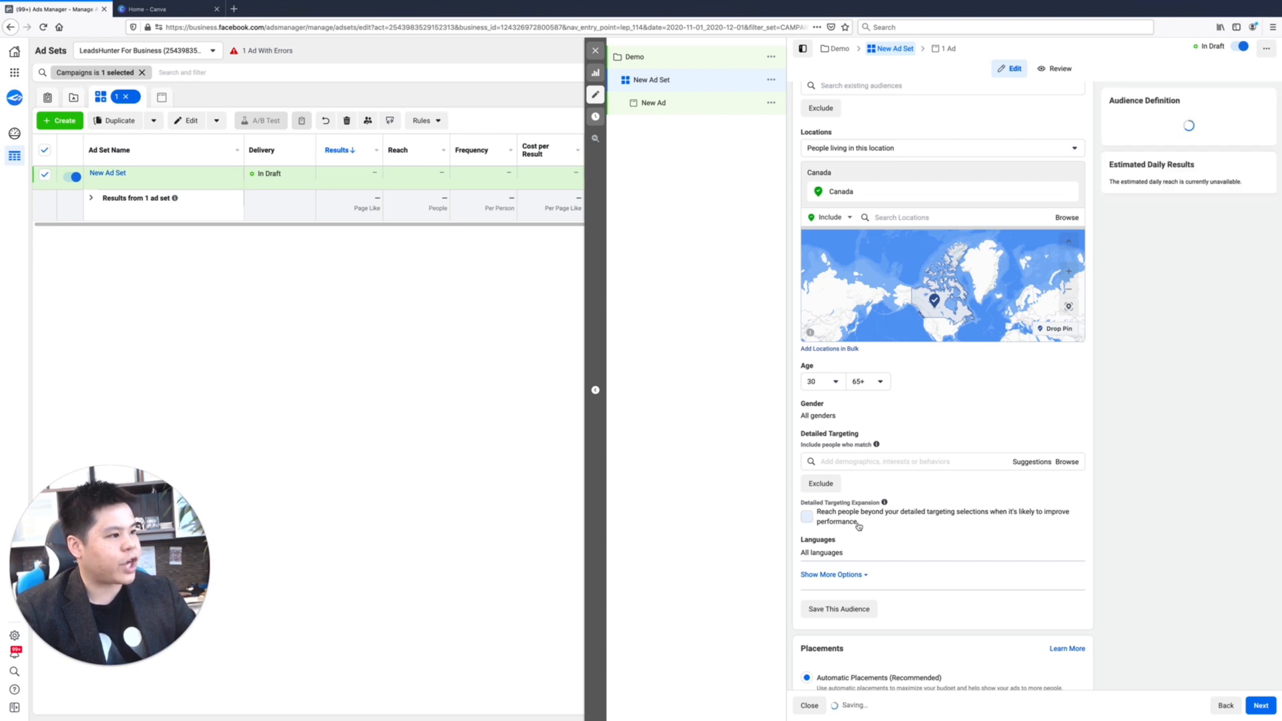
click(808, 517)
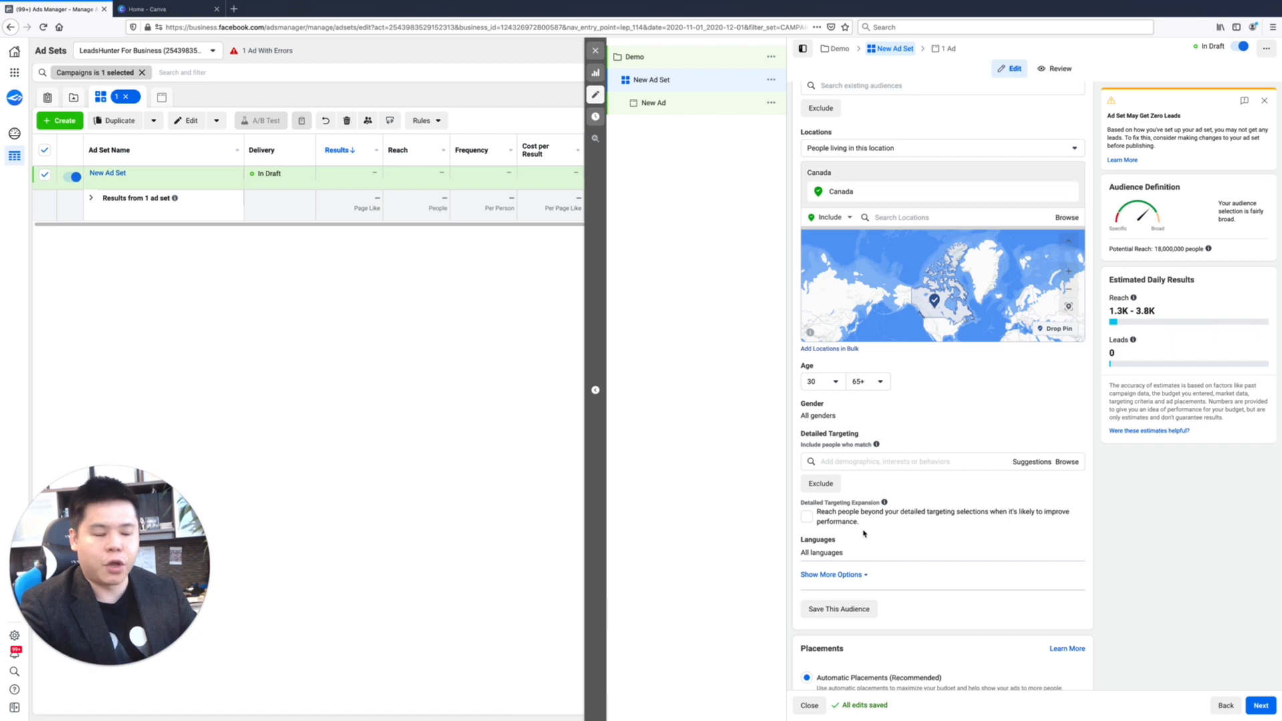
Add the Lead generation interest to the detailed targeting and check the potential reach.
click(868, 460)
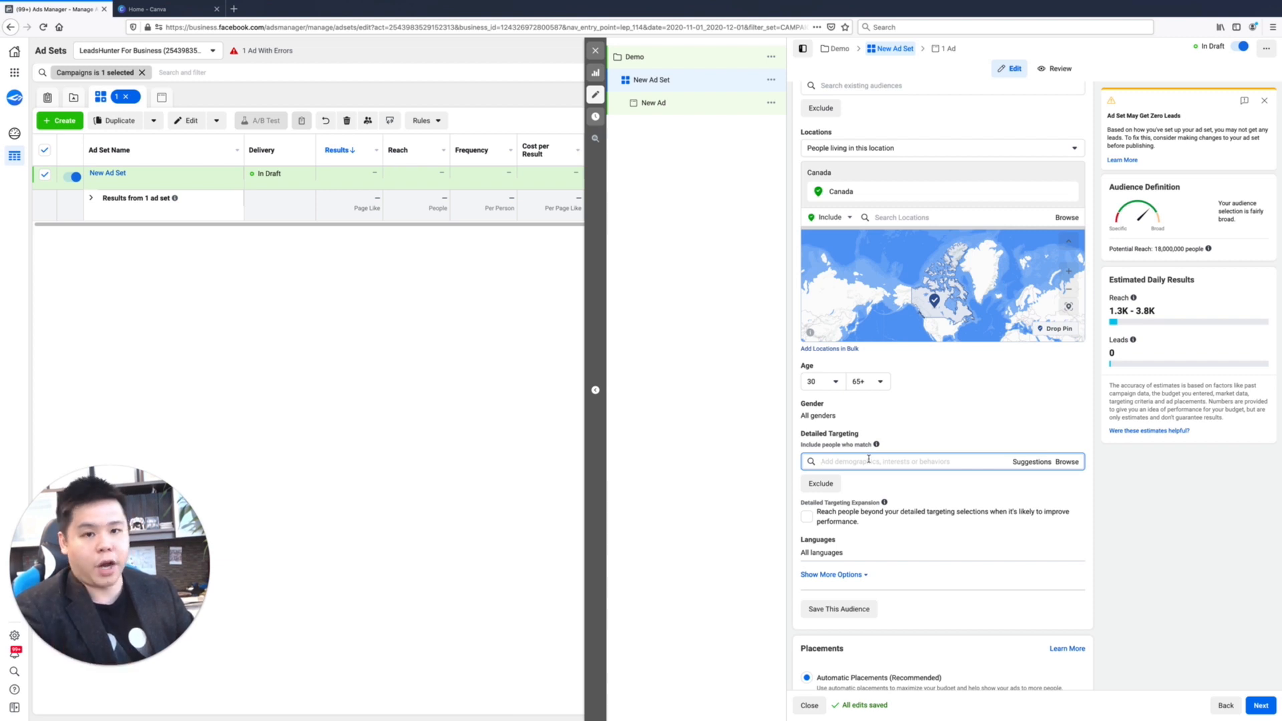
text(lead generation)
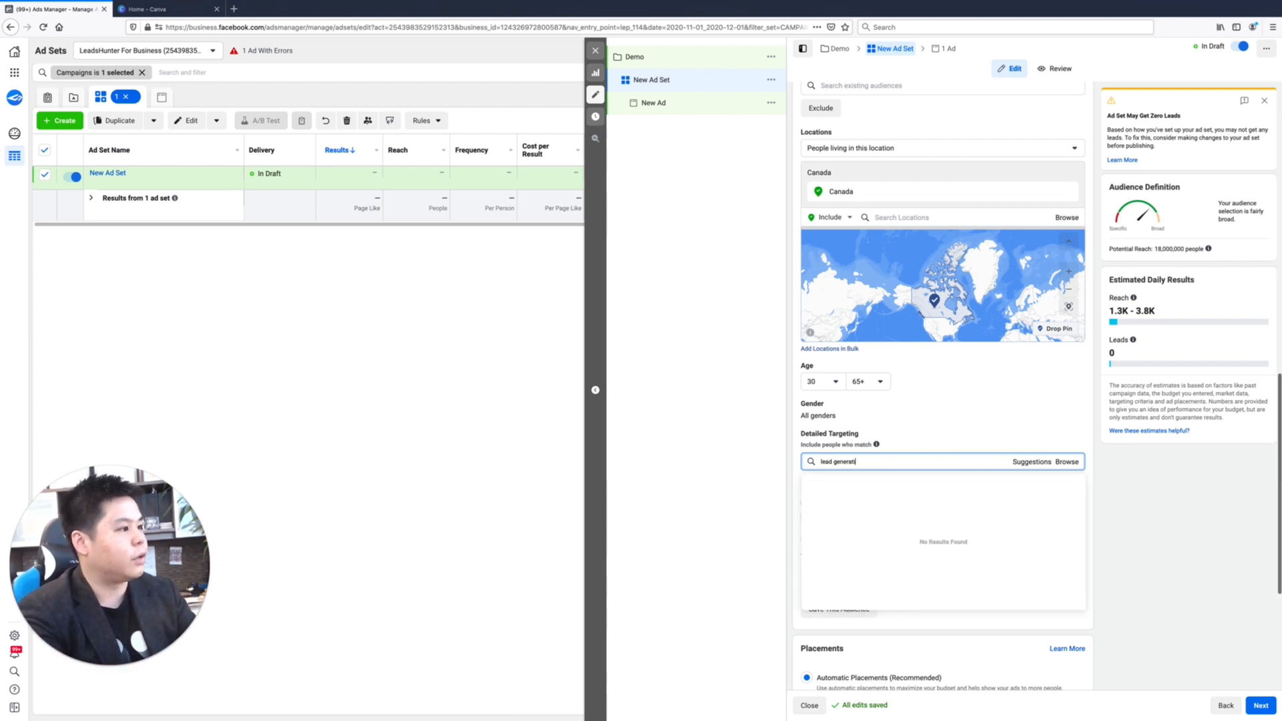
key(ctrl+a)
key(BackSpace)
text(leaad gene)
key(BackSpace)
key(BackSpace)
key(BackSpace)
key(BackSpace)
key(BackSpace)
key(BackSpace)
key(BackSpace)
text(d gena)
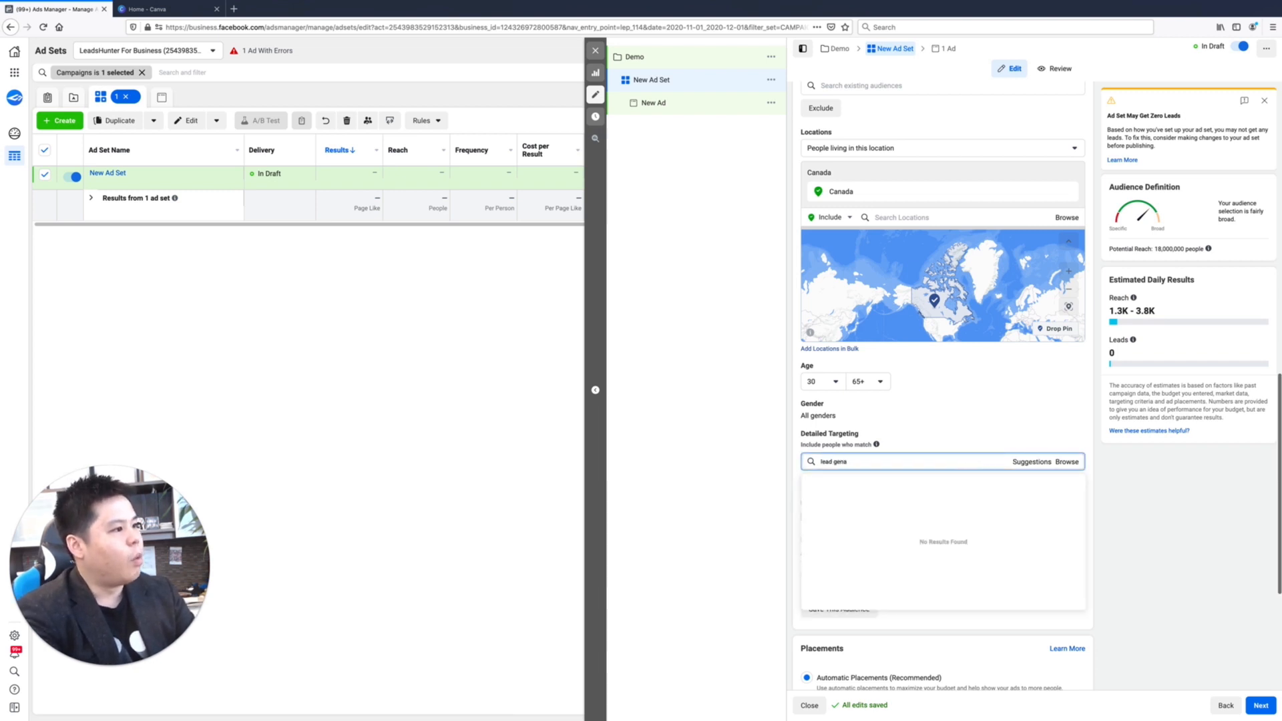
key(BackSpace)
text(eration)
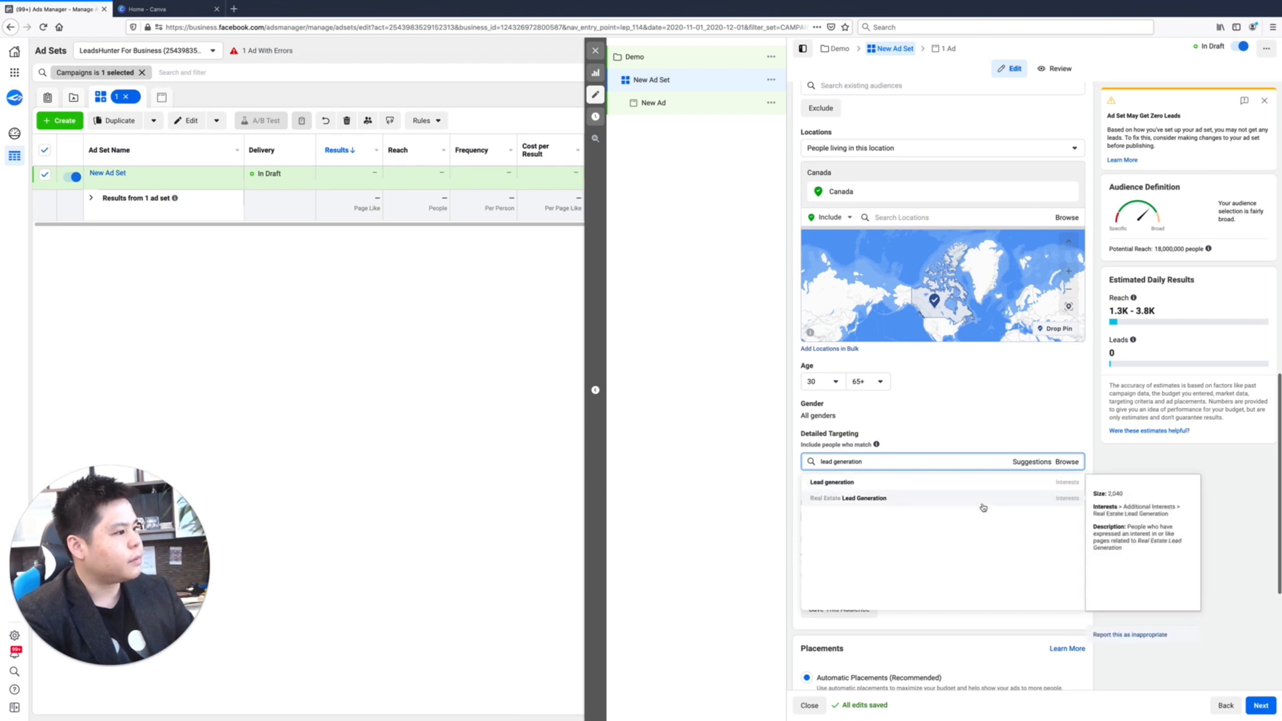
click(936, 483)
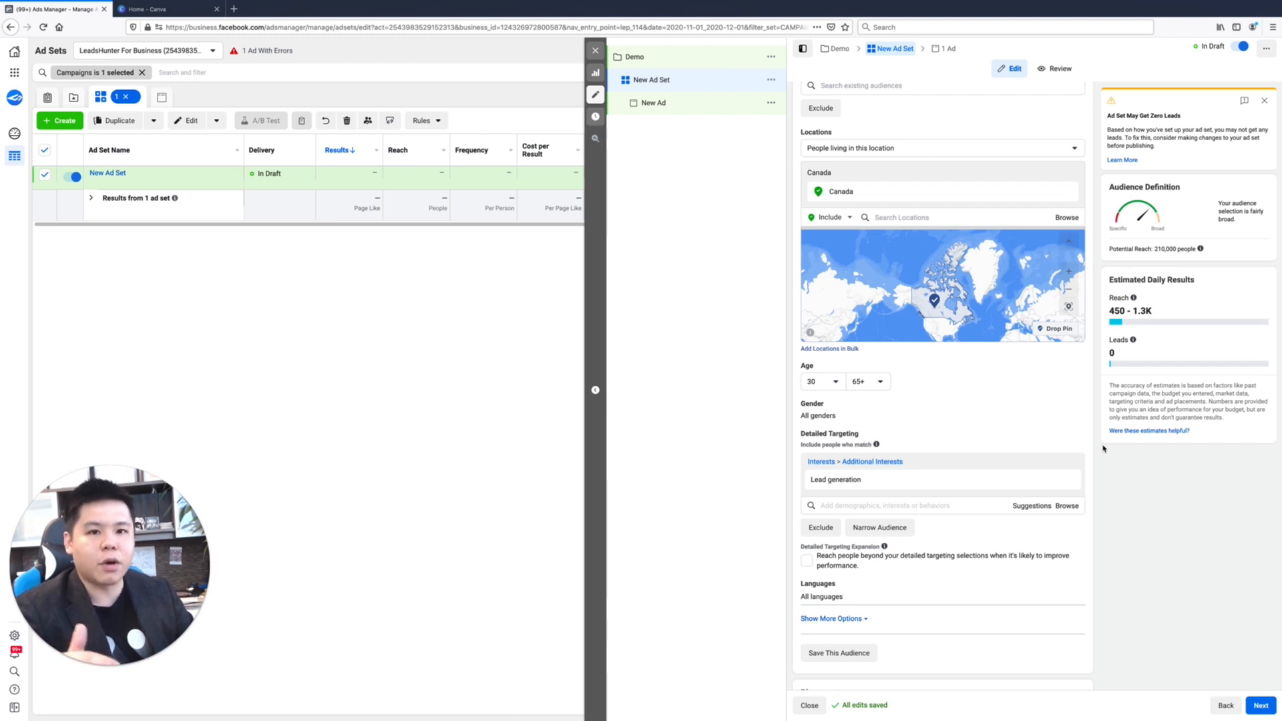
drag(1155, 249, 1174, 249)
click(1176, 249)
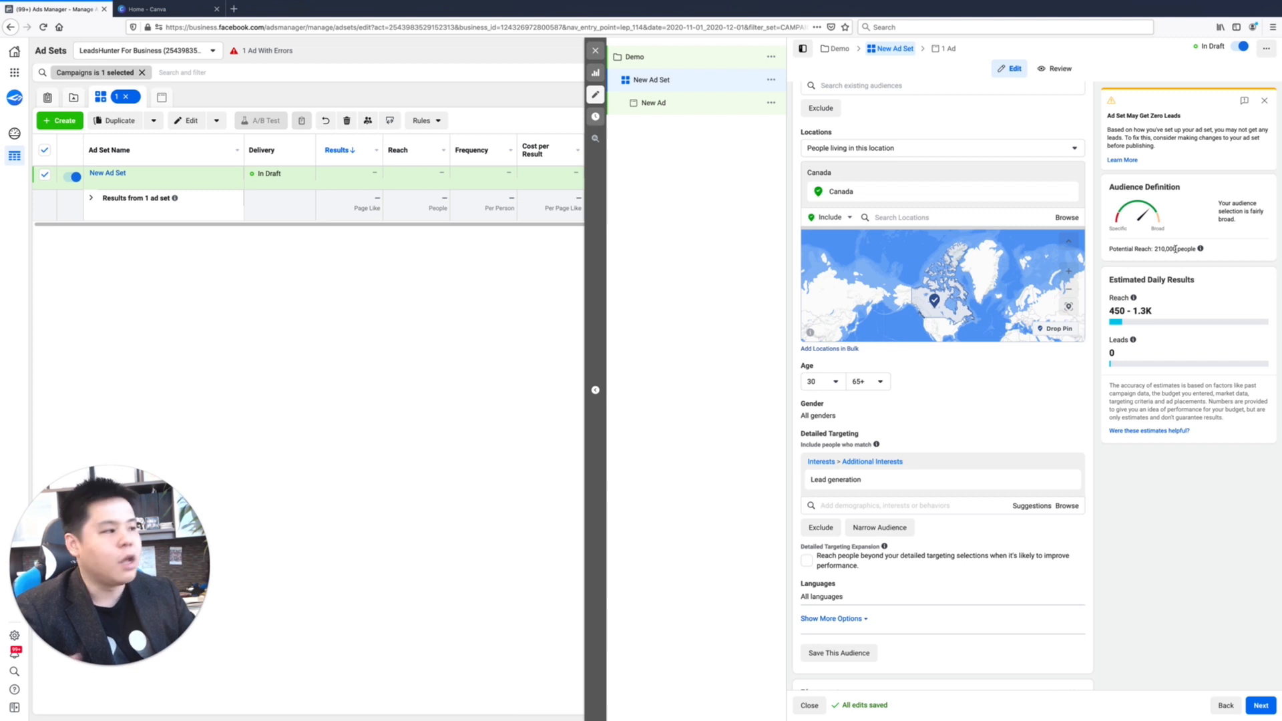
click(911, 505)
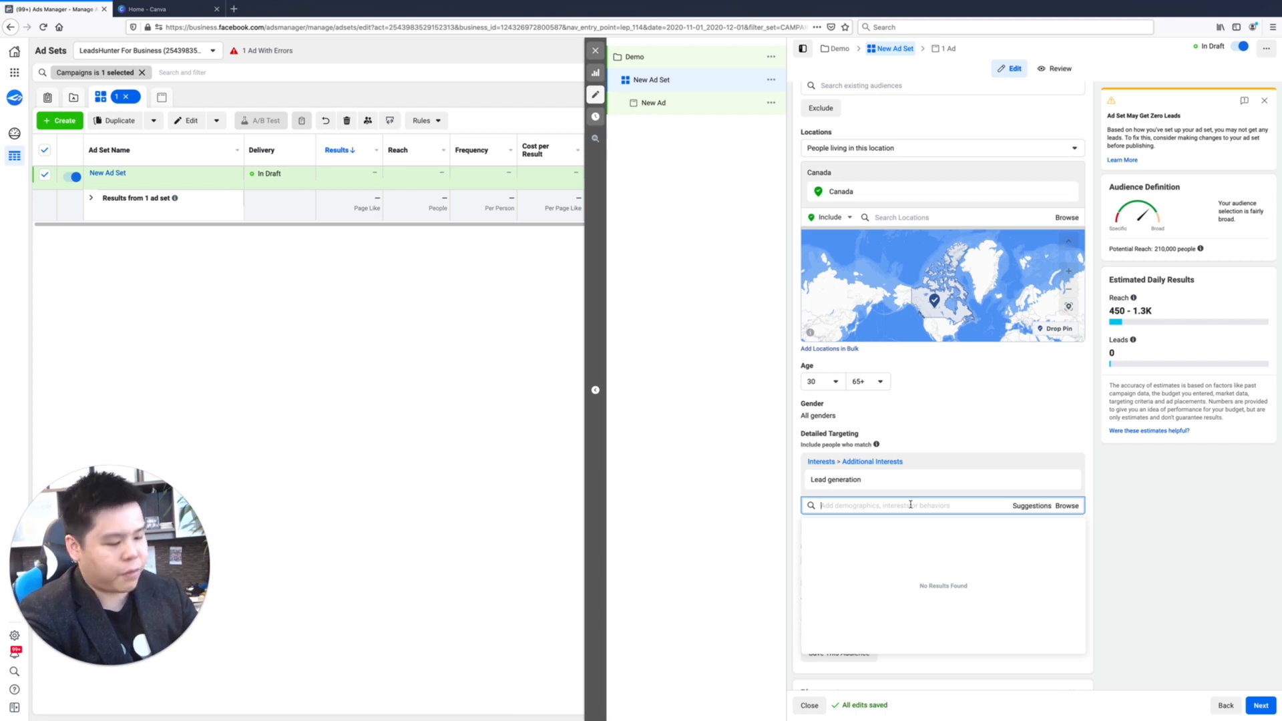
text(s)
key(BackSpace)
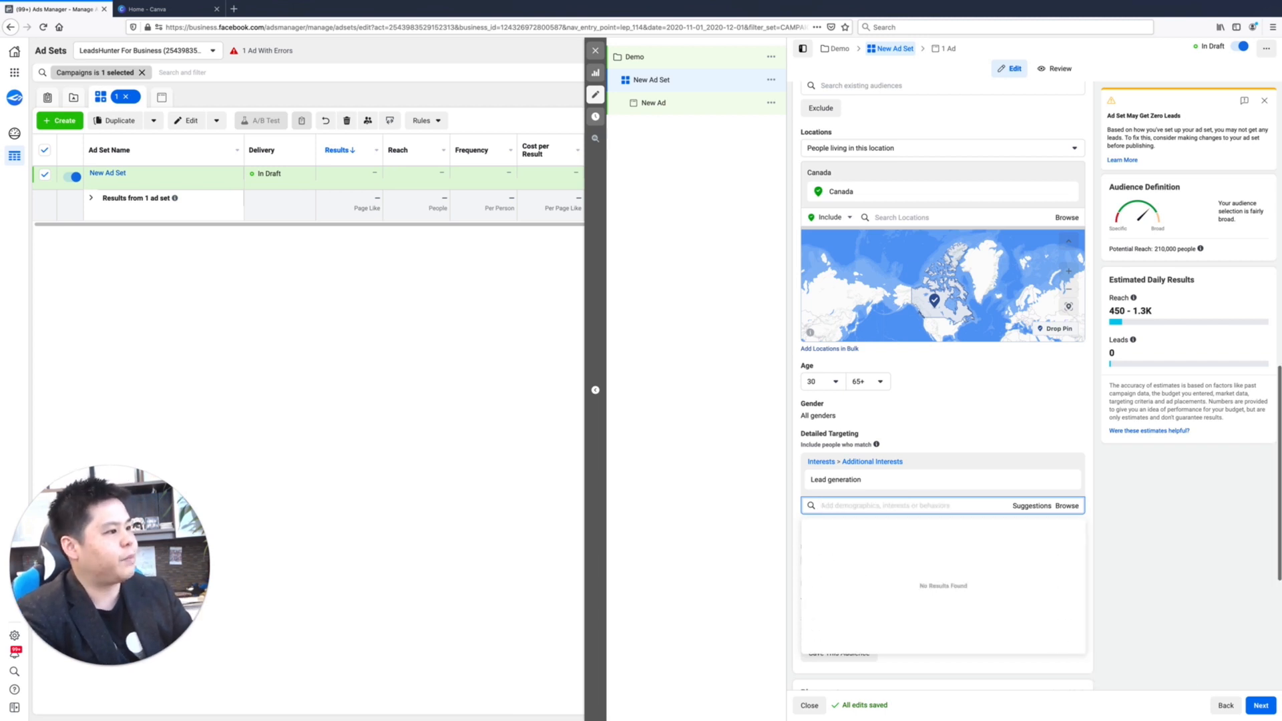
click(1001, 438)
Add the suggested Digital marketing and Online advertising interests to the detailed targeting and check the potential reach.
mouse_move(1036, 490)
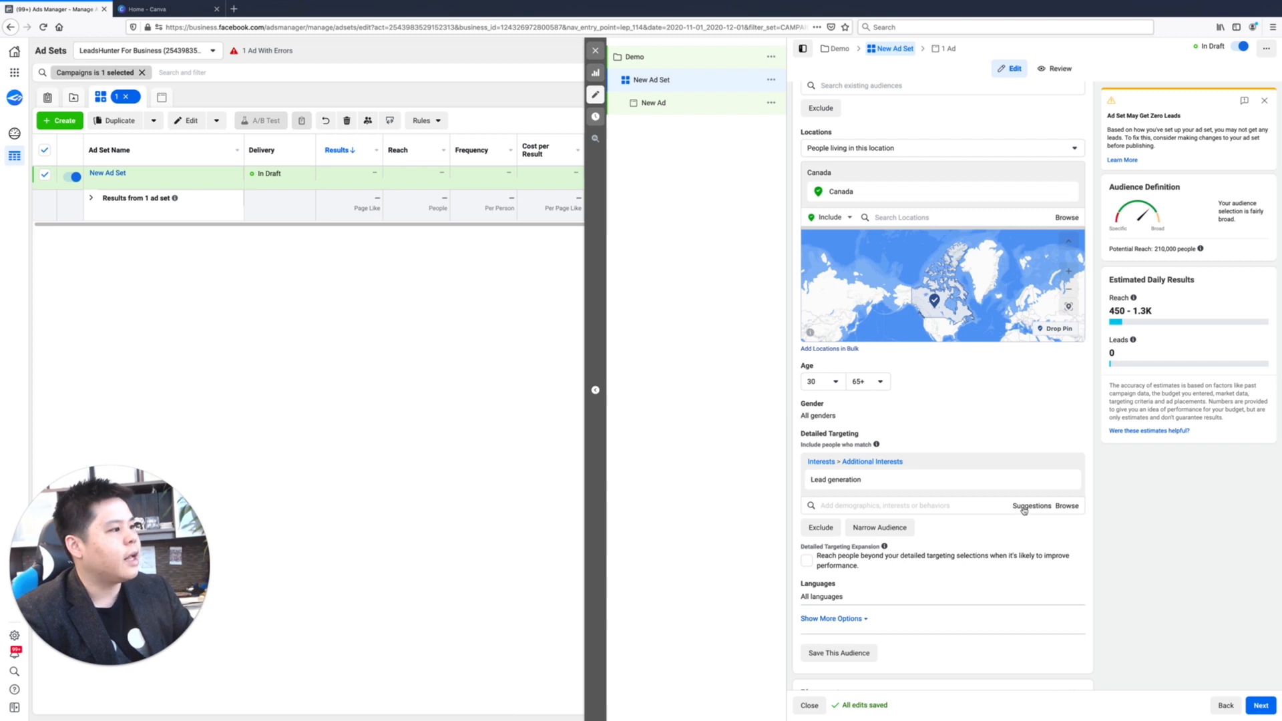
click(1025, 511)
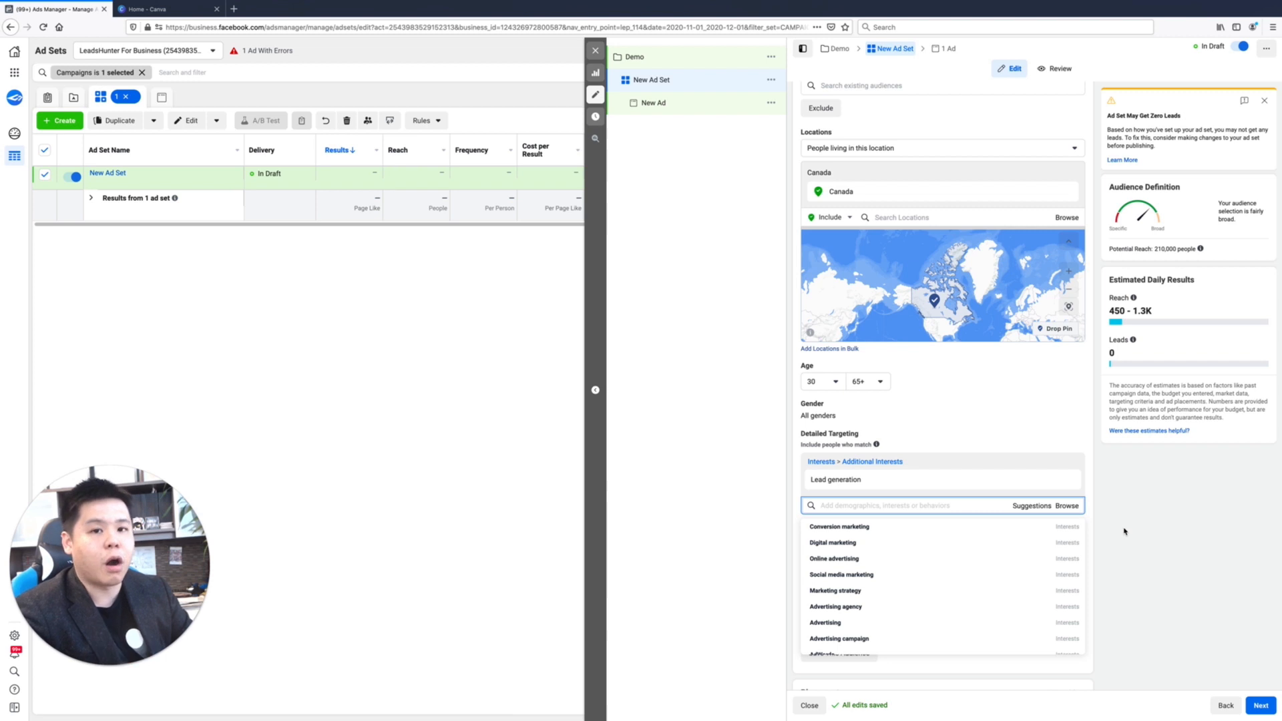
click(886, 542)
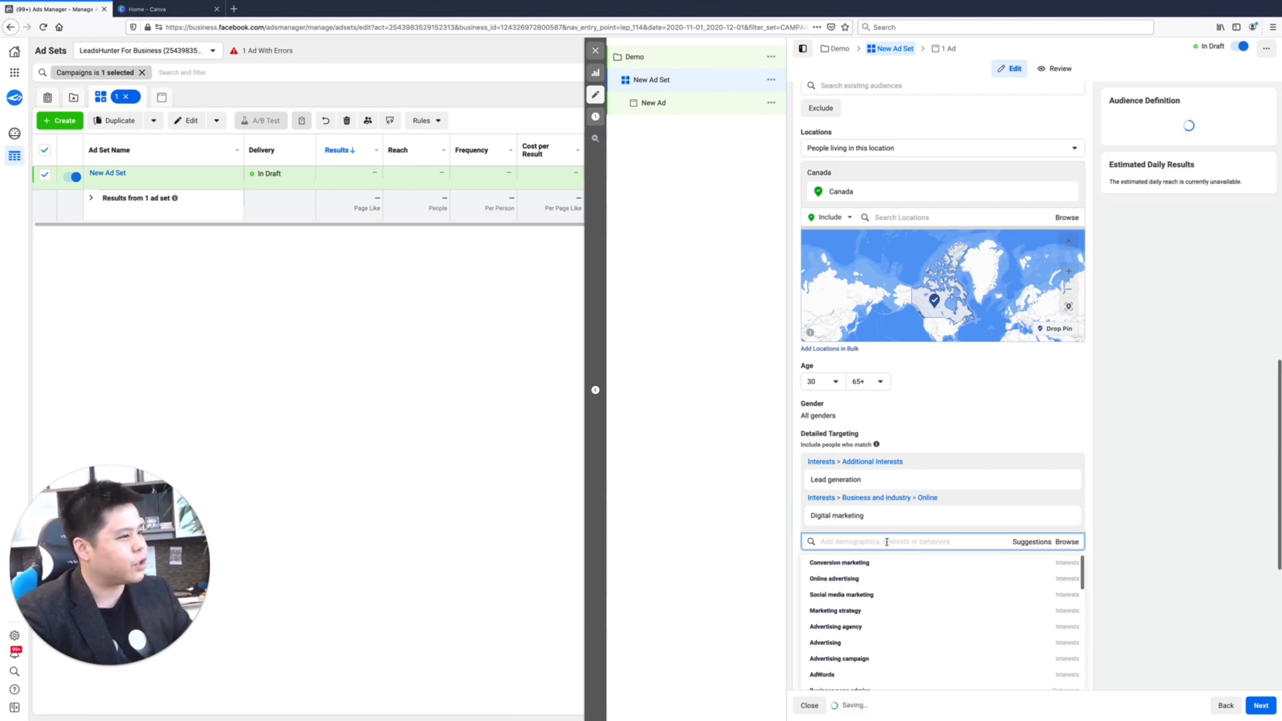
click(918, 579)
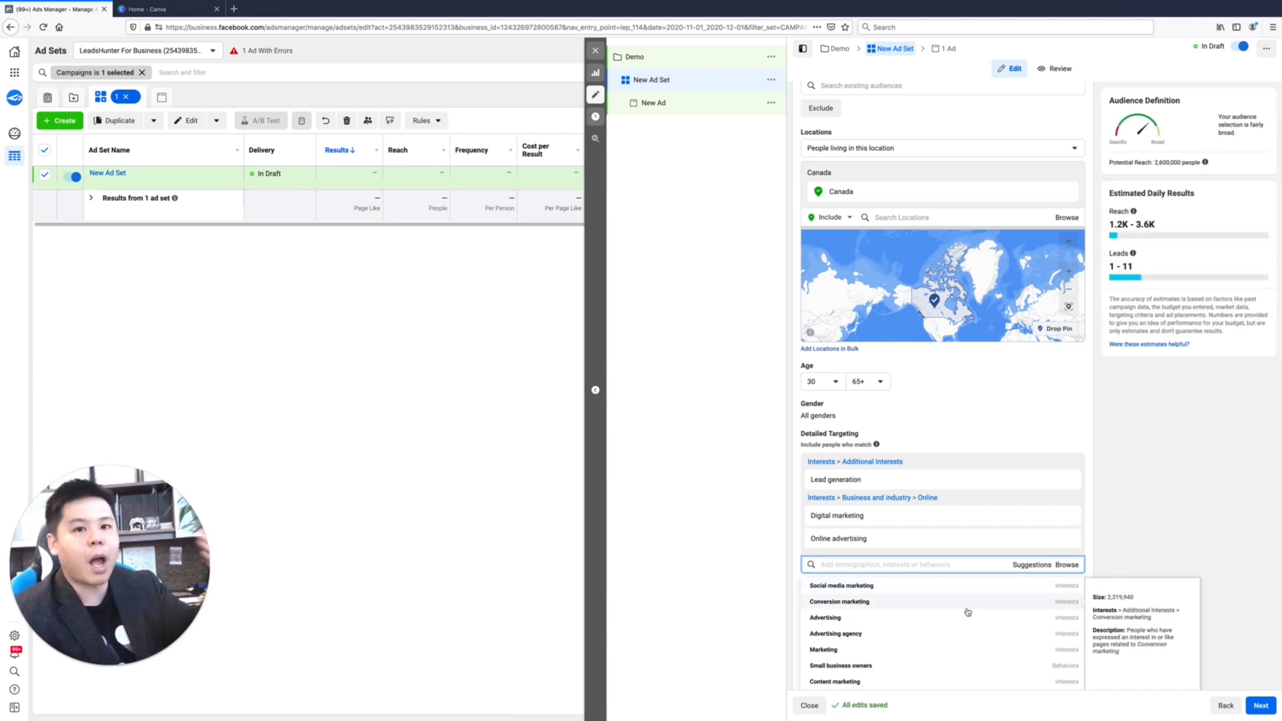
triple_click(1168, 162)
click(1205, 371)
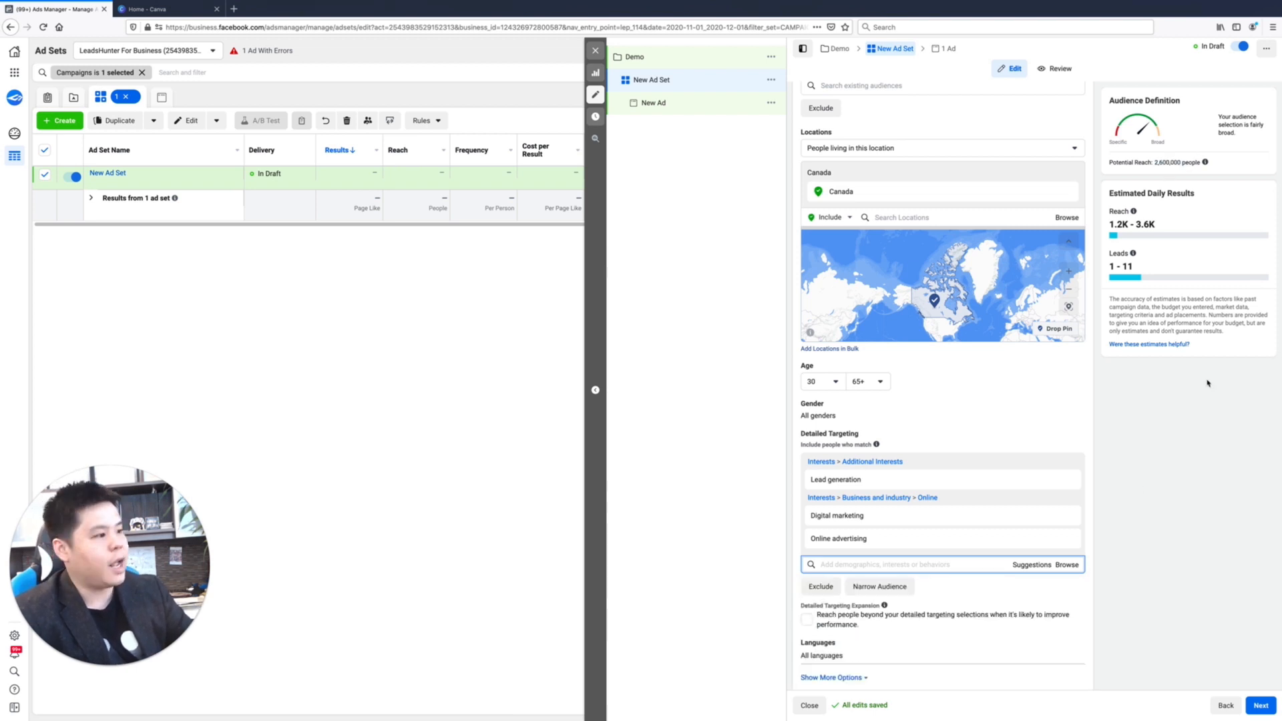
Set the audience's language to English (All).
scroll(1136, 416, down, 3)
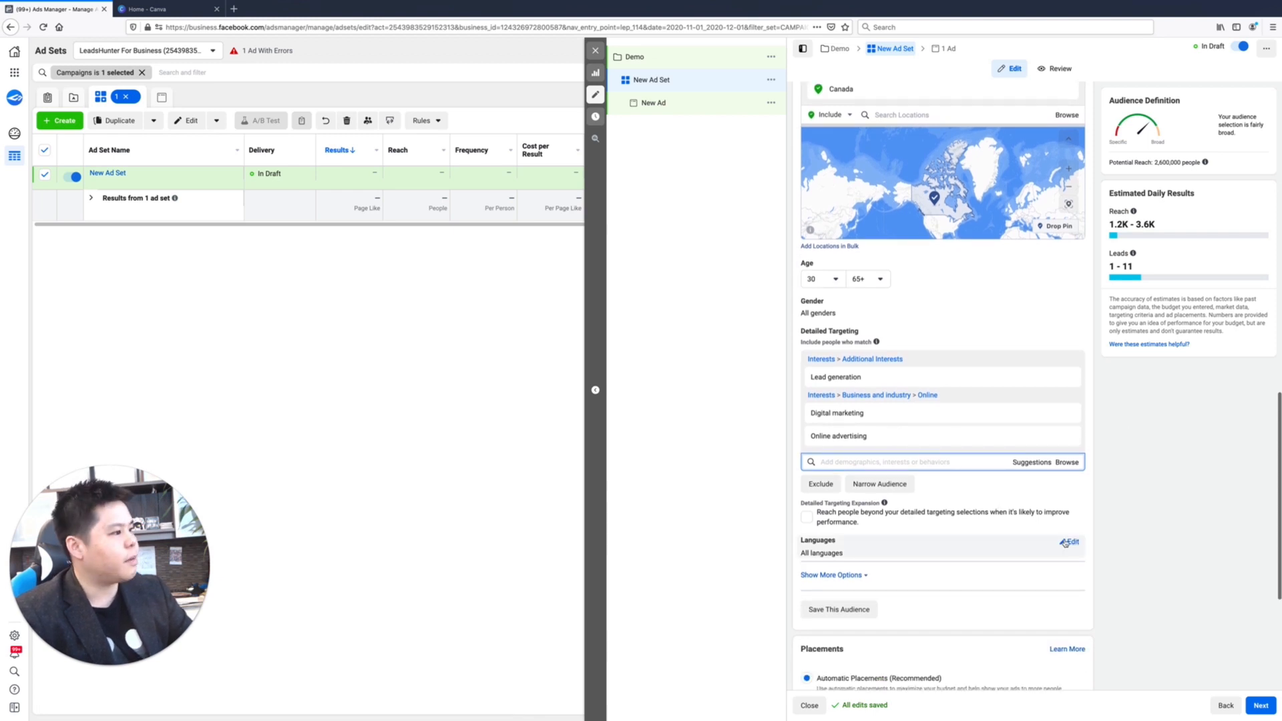
click(1066, 551)
text(e)
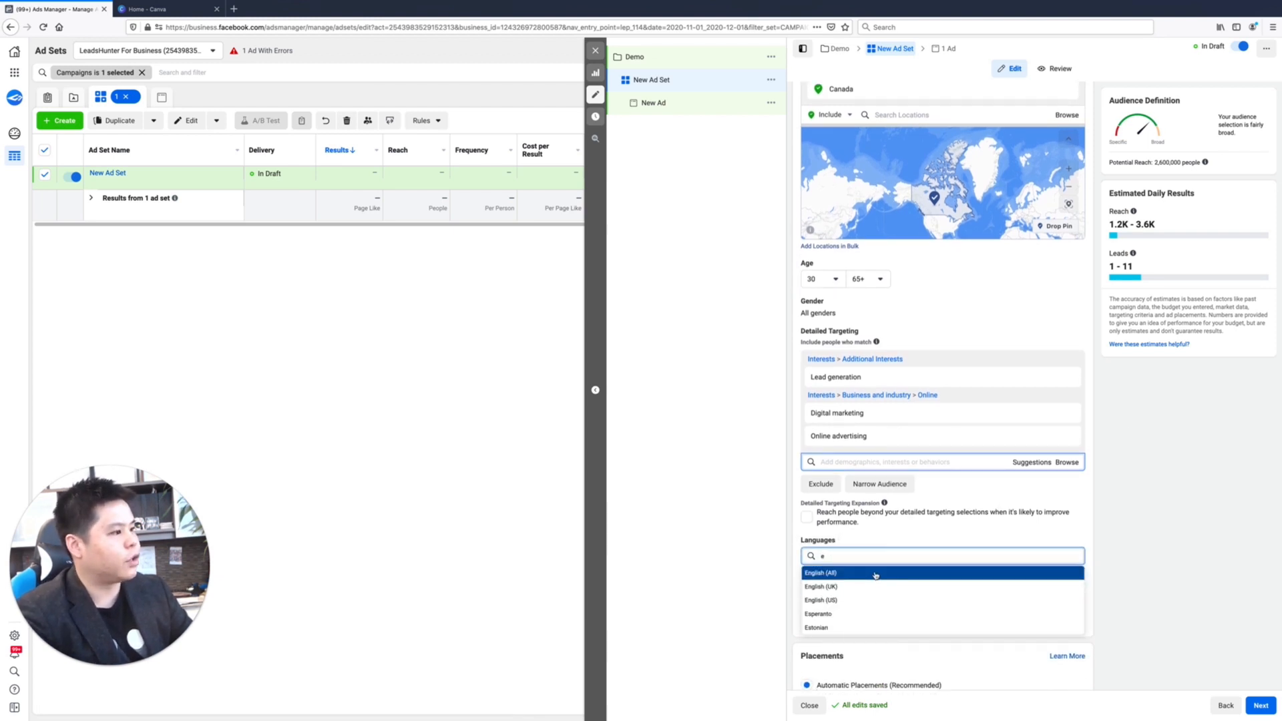
click(871, 580)
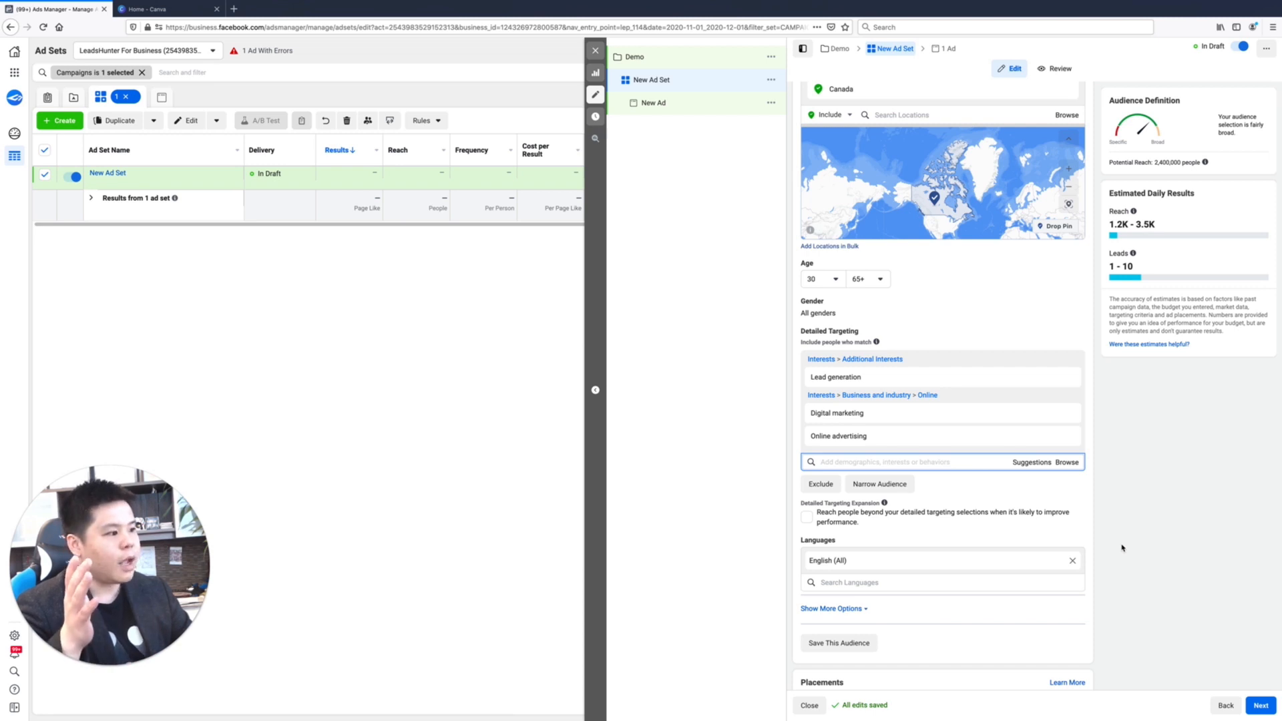
Remove English (All) from the audience's languages and add it again.
click(1072, 561)
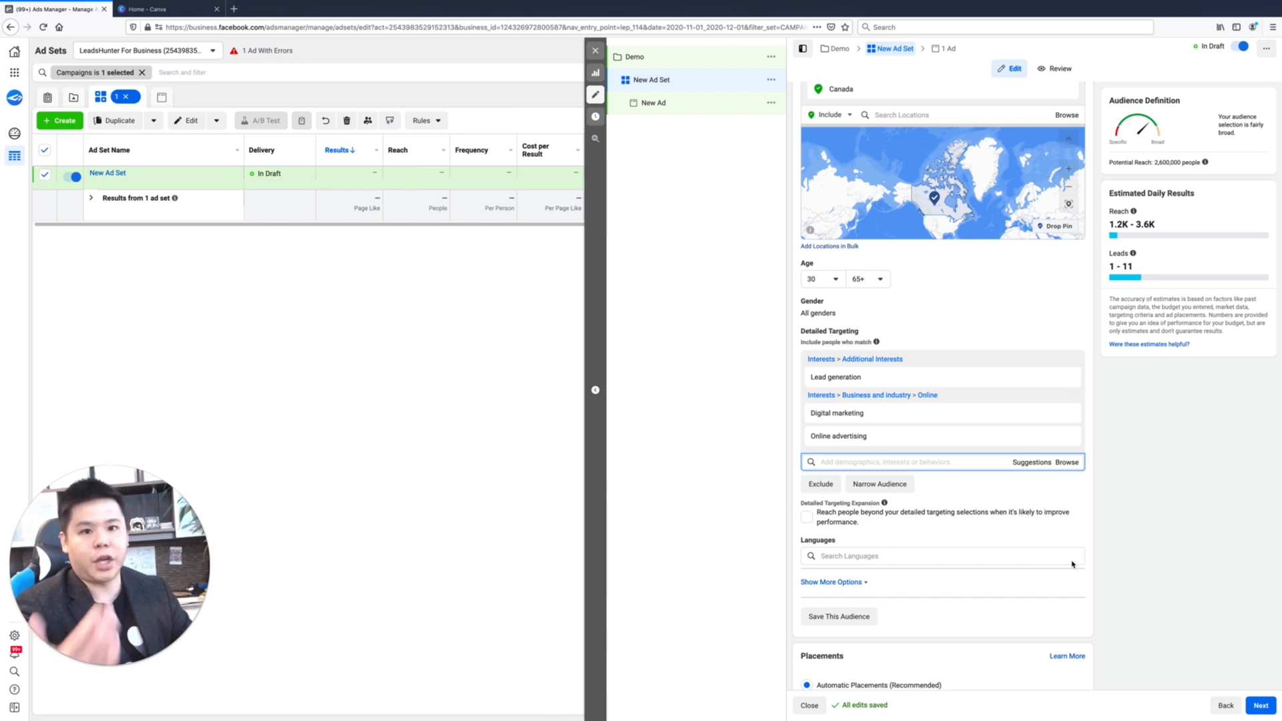
click(907, 557)
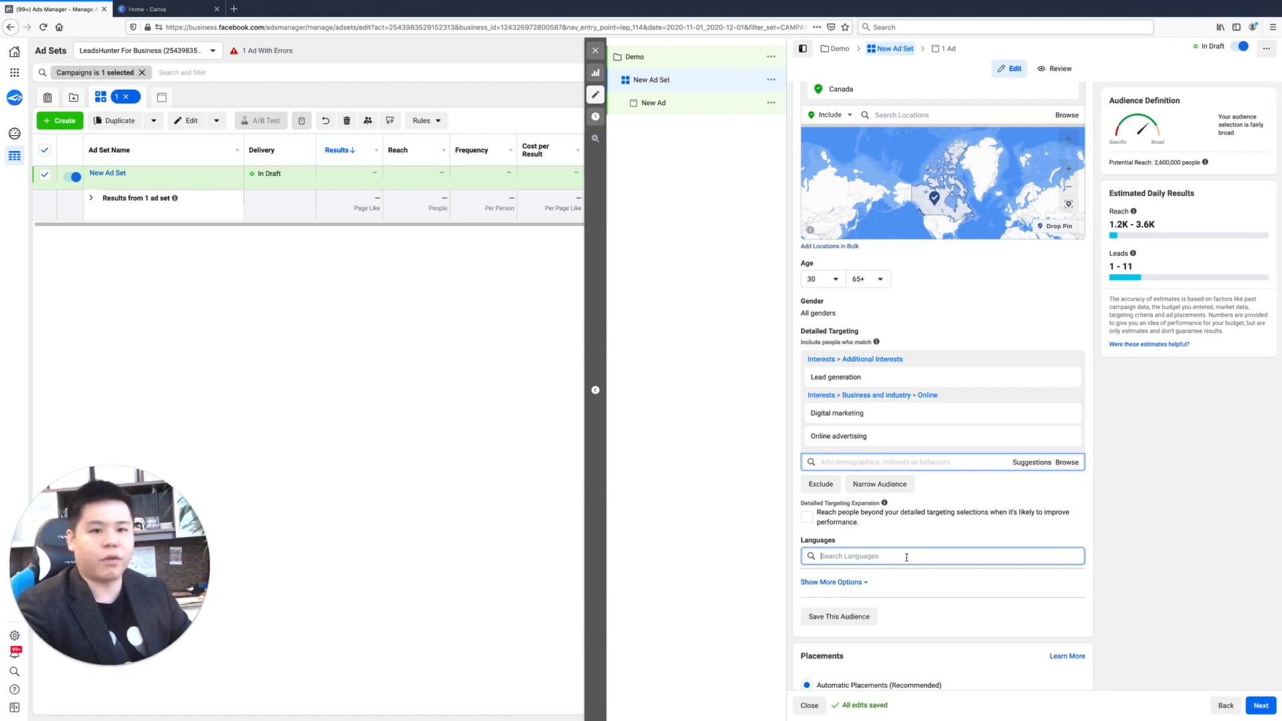
text(e)
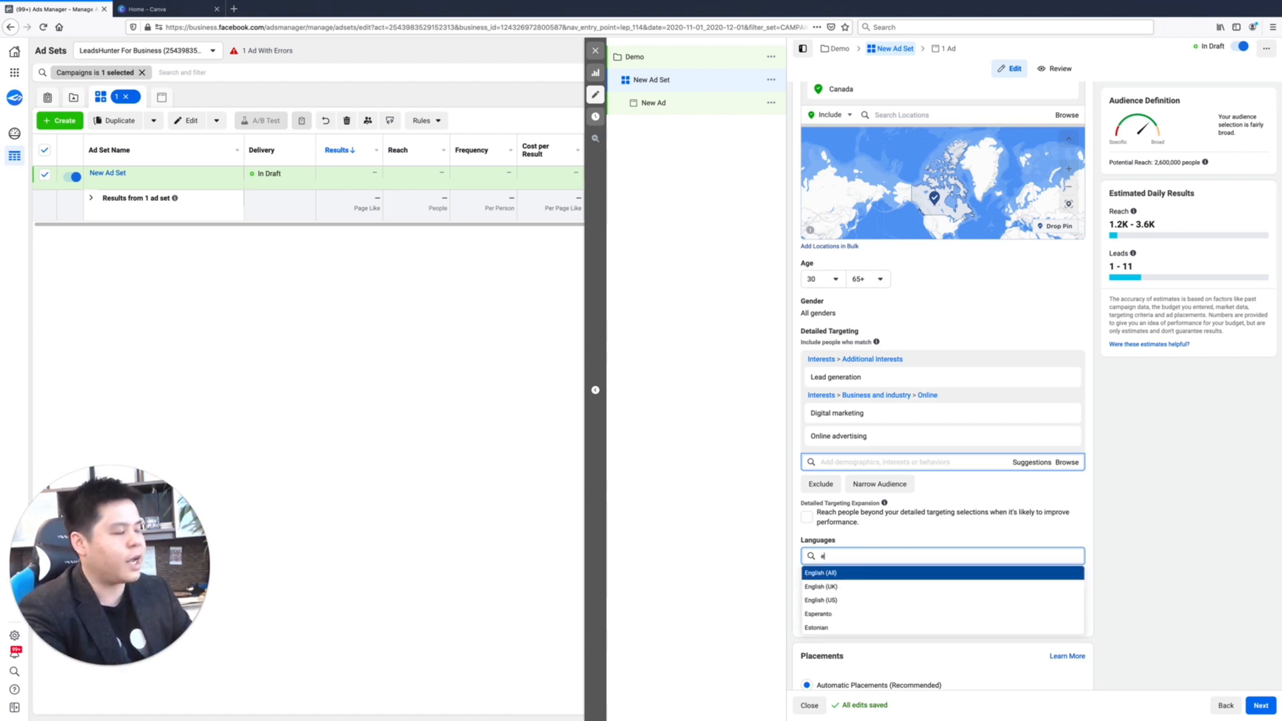
click(855, 576)
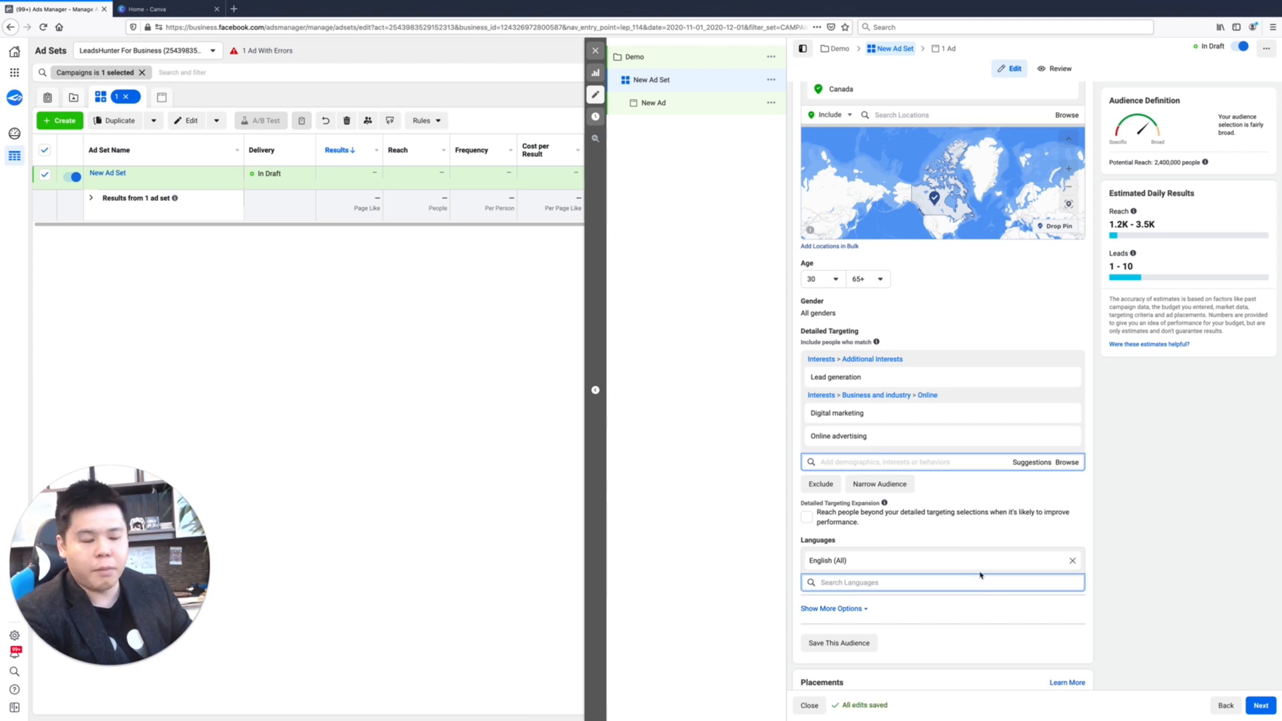
Rename the ad set as "Lead Generation + Online Marketing | 30+ | Canada 2.4M".
scroll(982, 571, down, 3)
scroll(980, 565, down, 1)
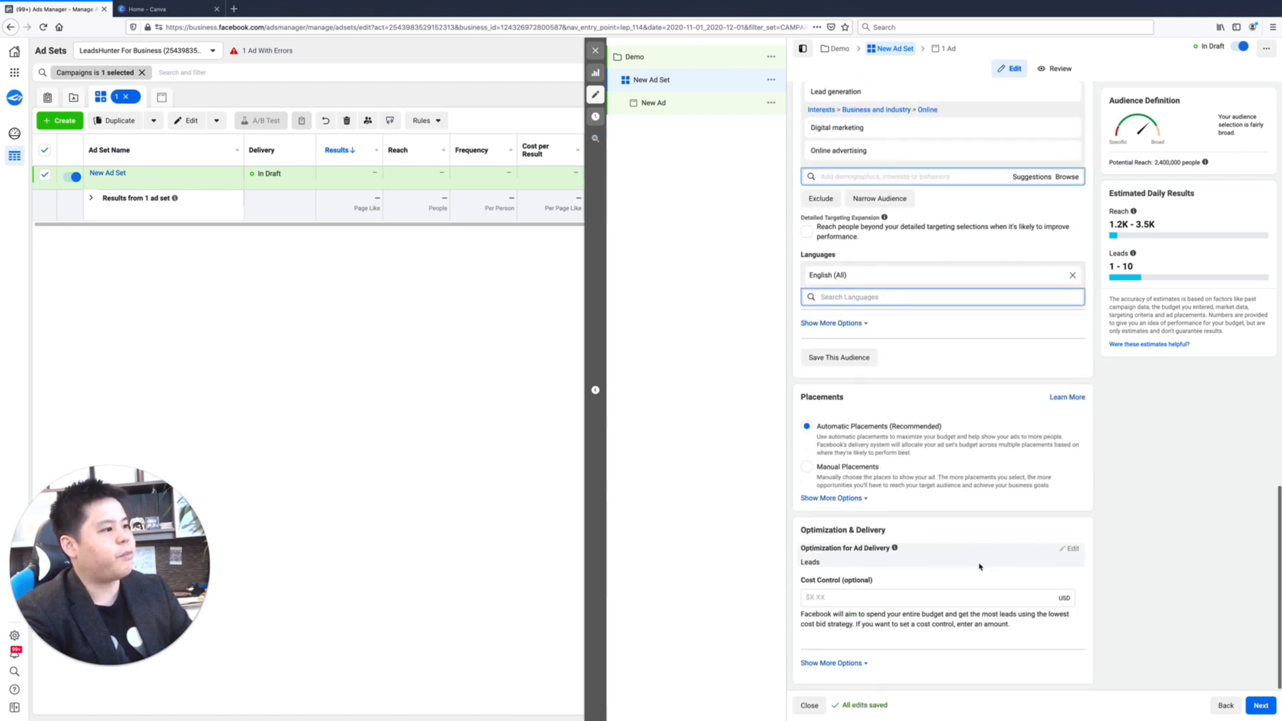
click(1121, 518)
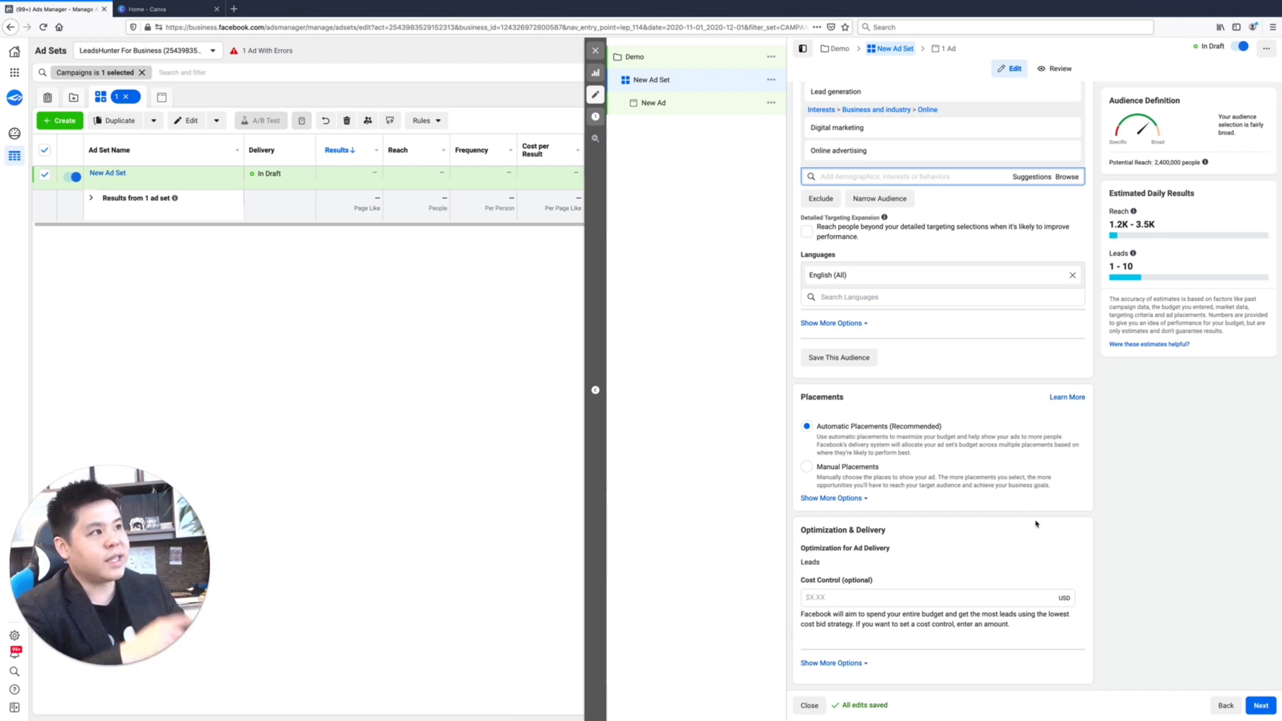
scroll(1036, 523, up, 10)
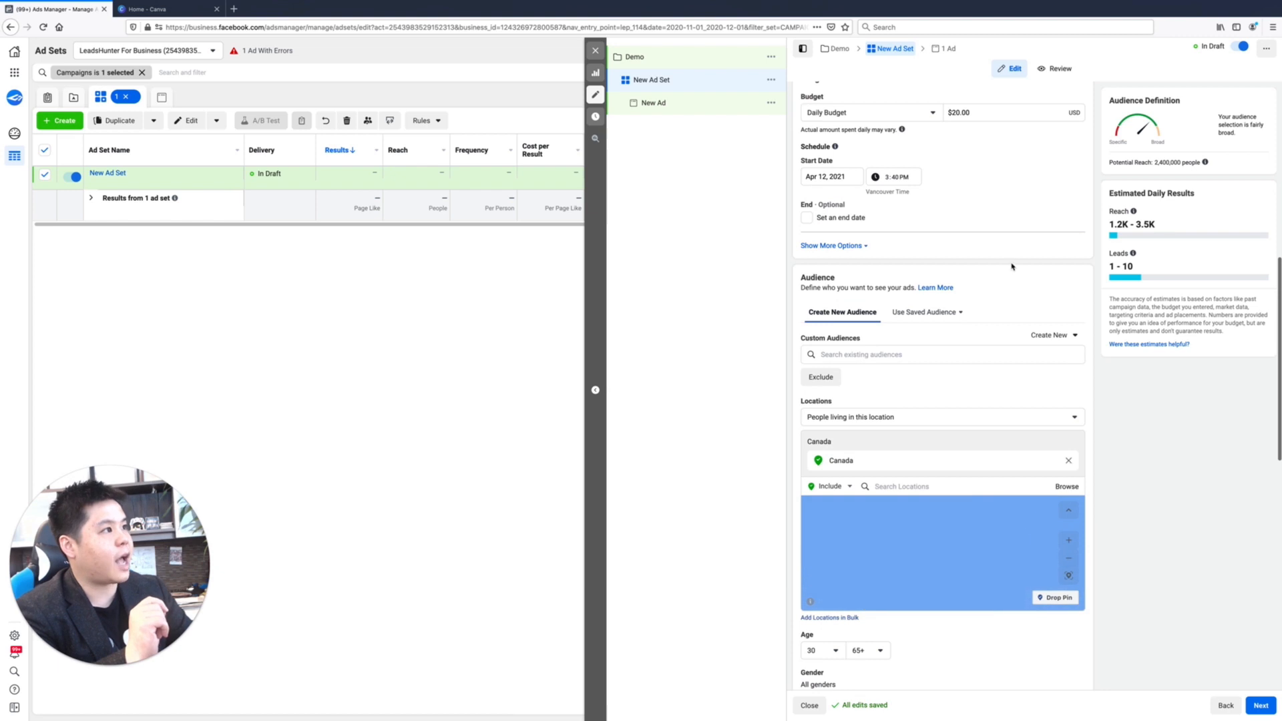
scroll(1029, 290, up, 5)
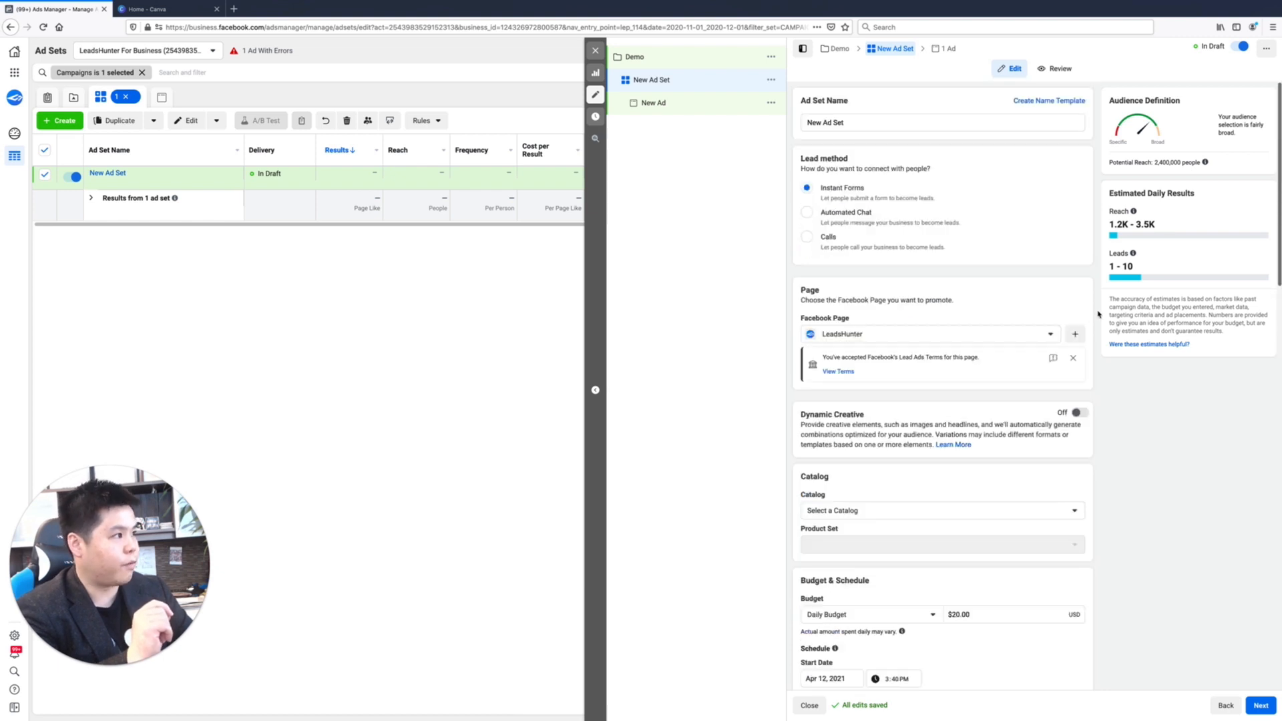
triple_click(859, 122)
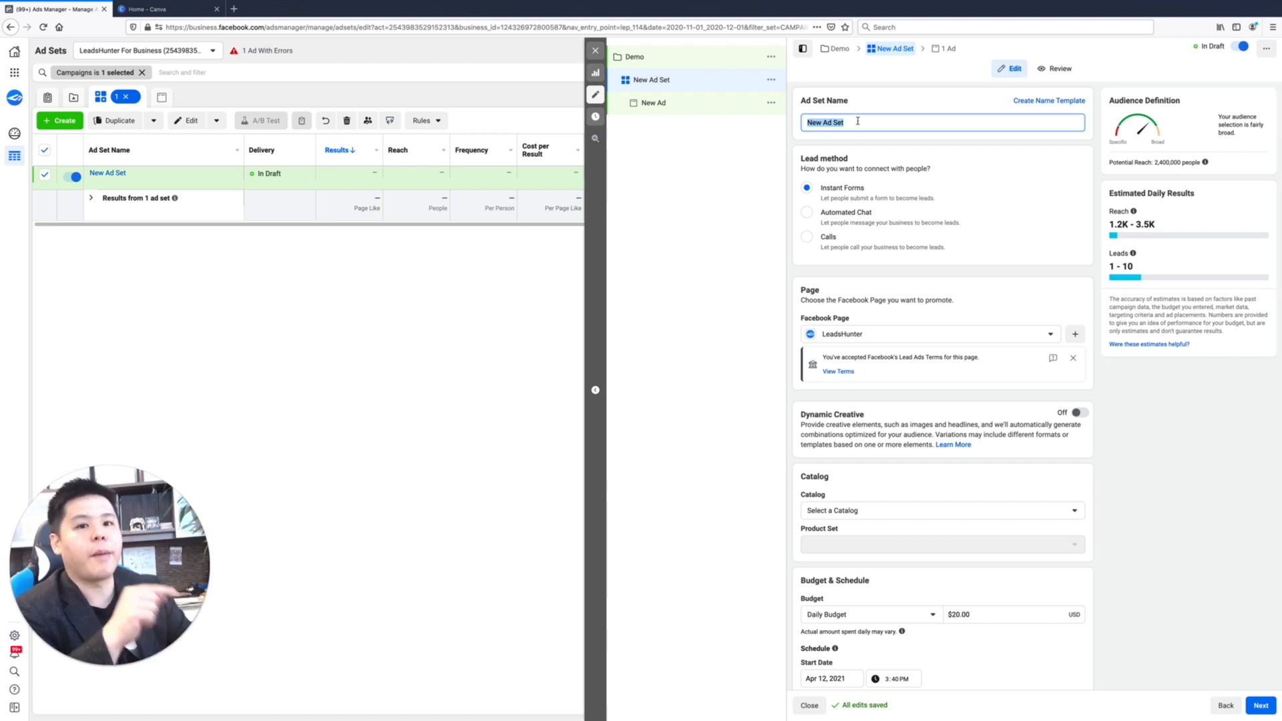
text(Lead )
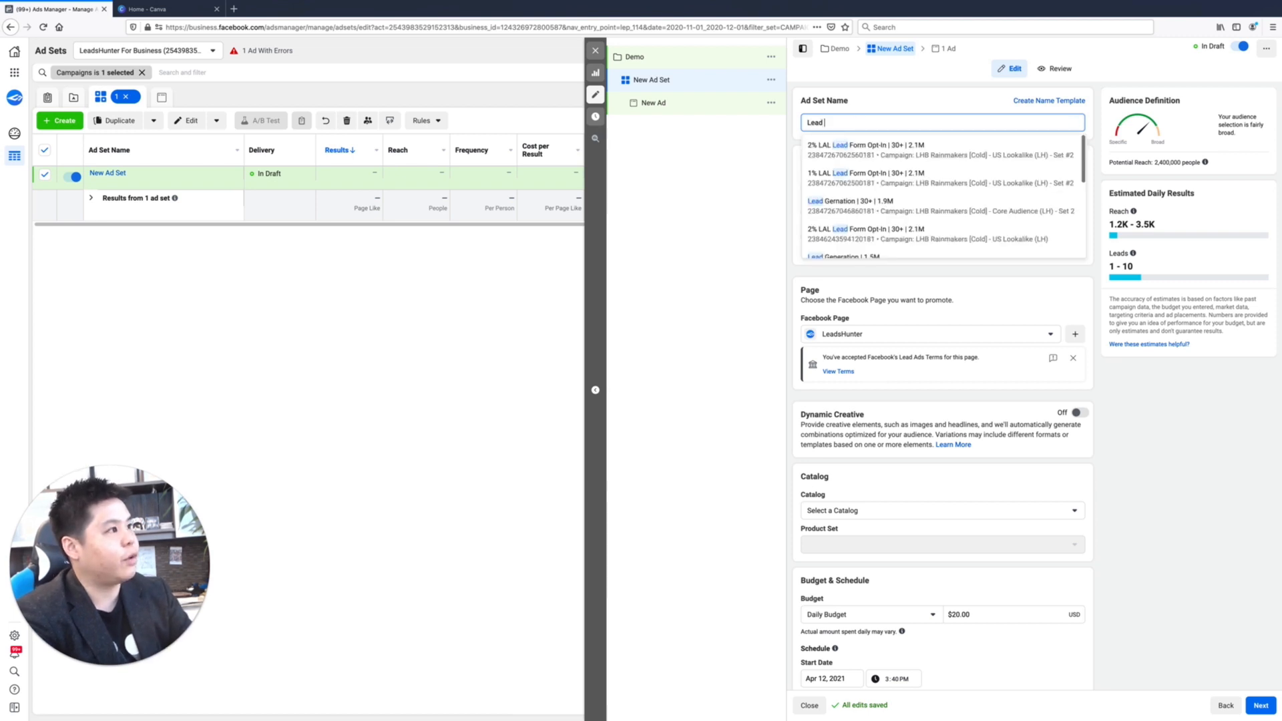
text(Generation + )
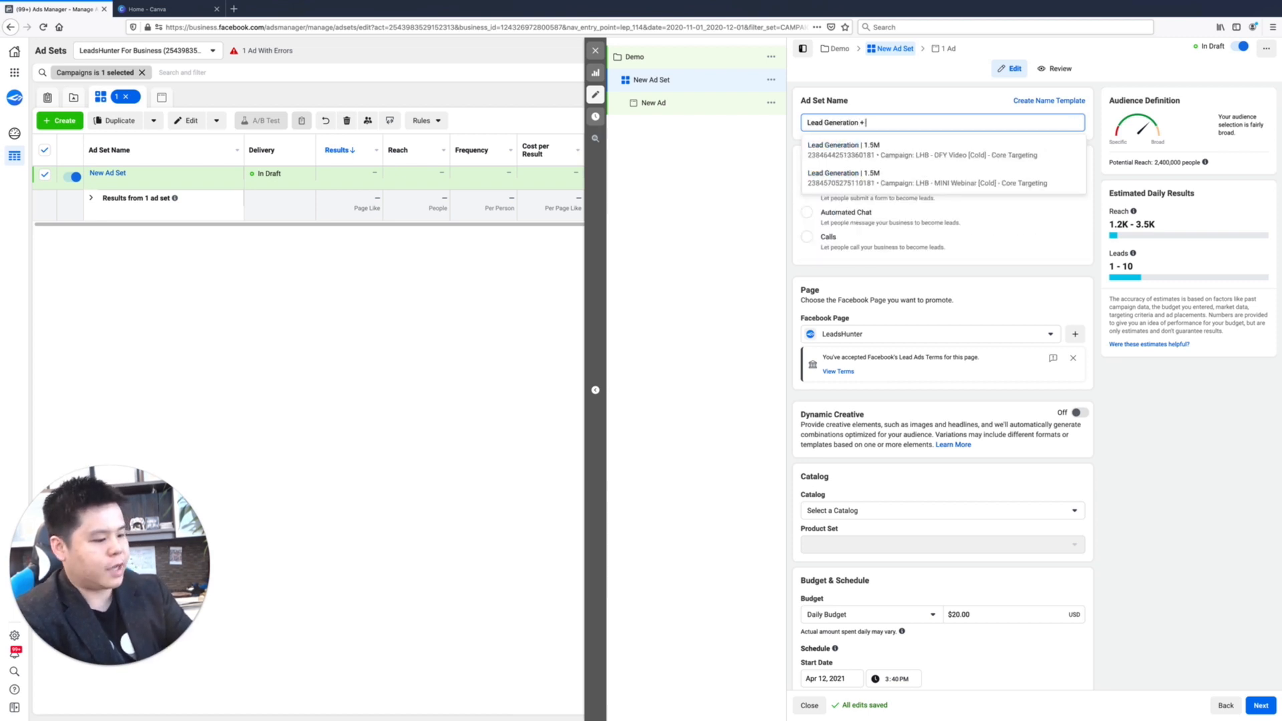
text(Onlone)
key(BackSpace)
key(BackSpace)
key(BackSpace)
text(ine Marketing )
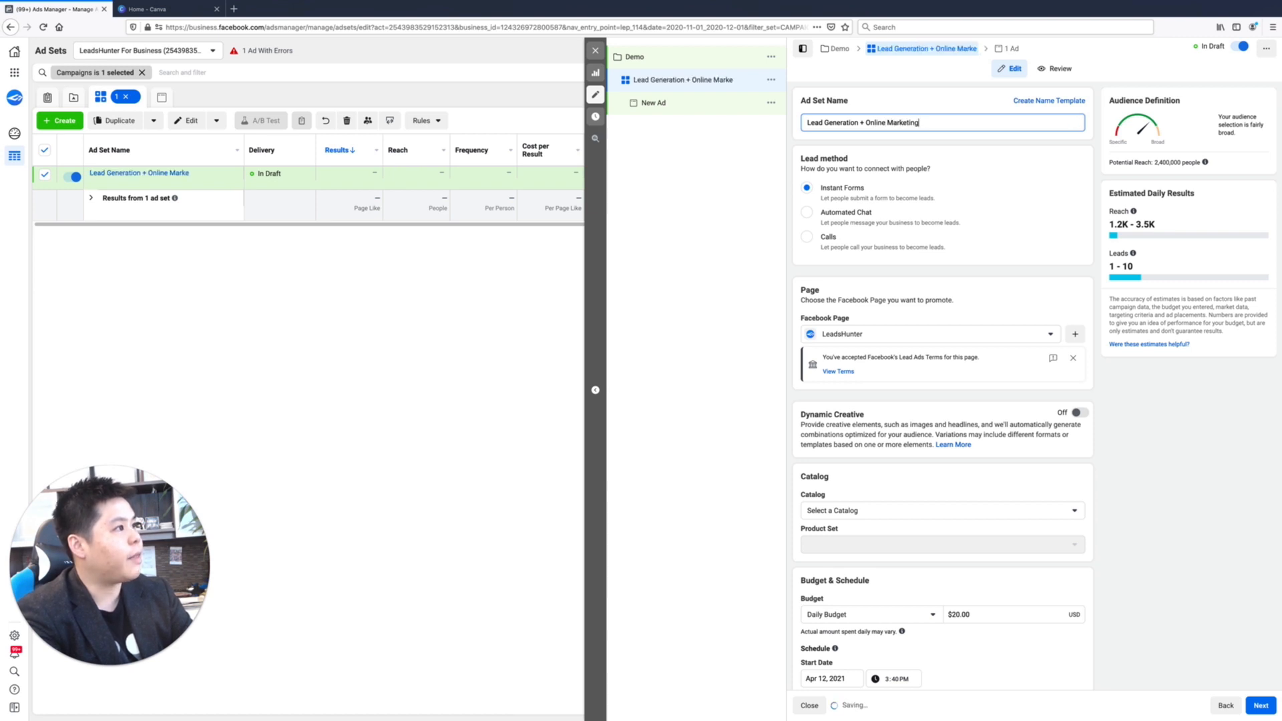
text(| 30+)
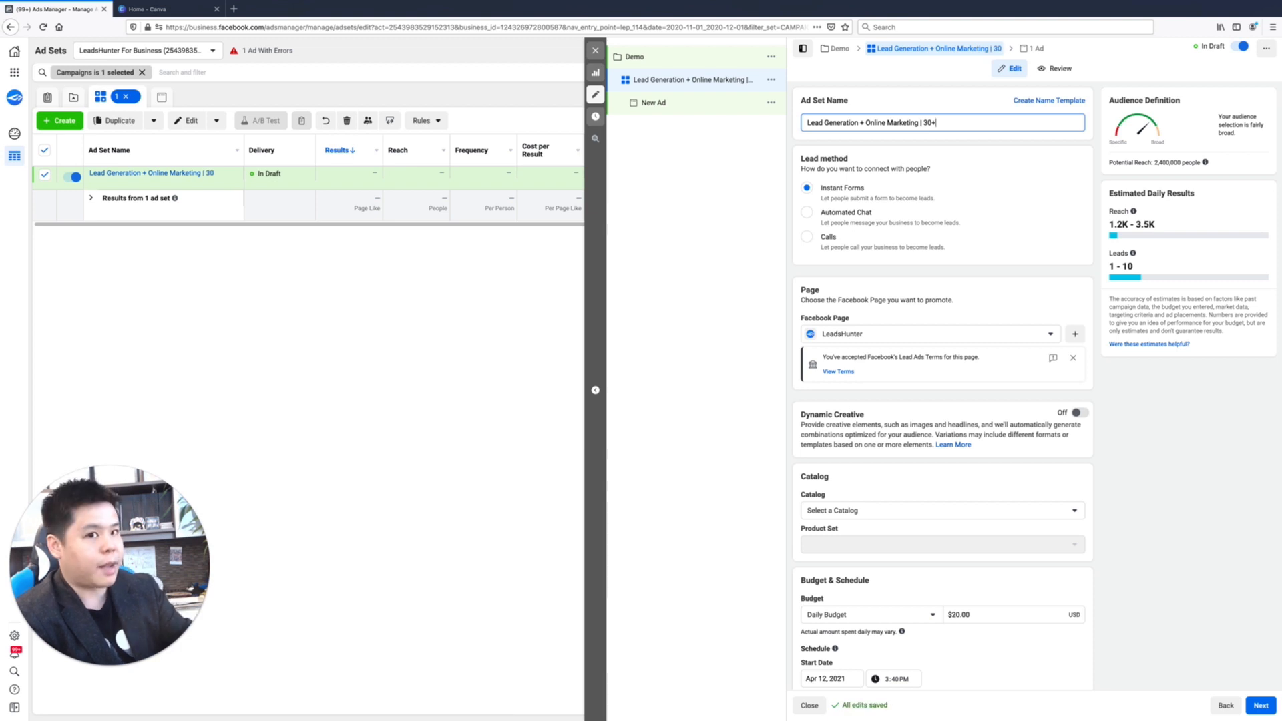
text( | Canada)
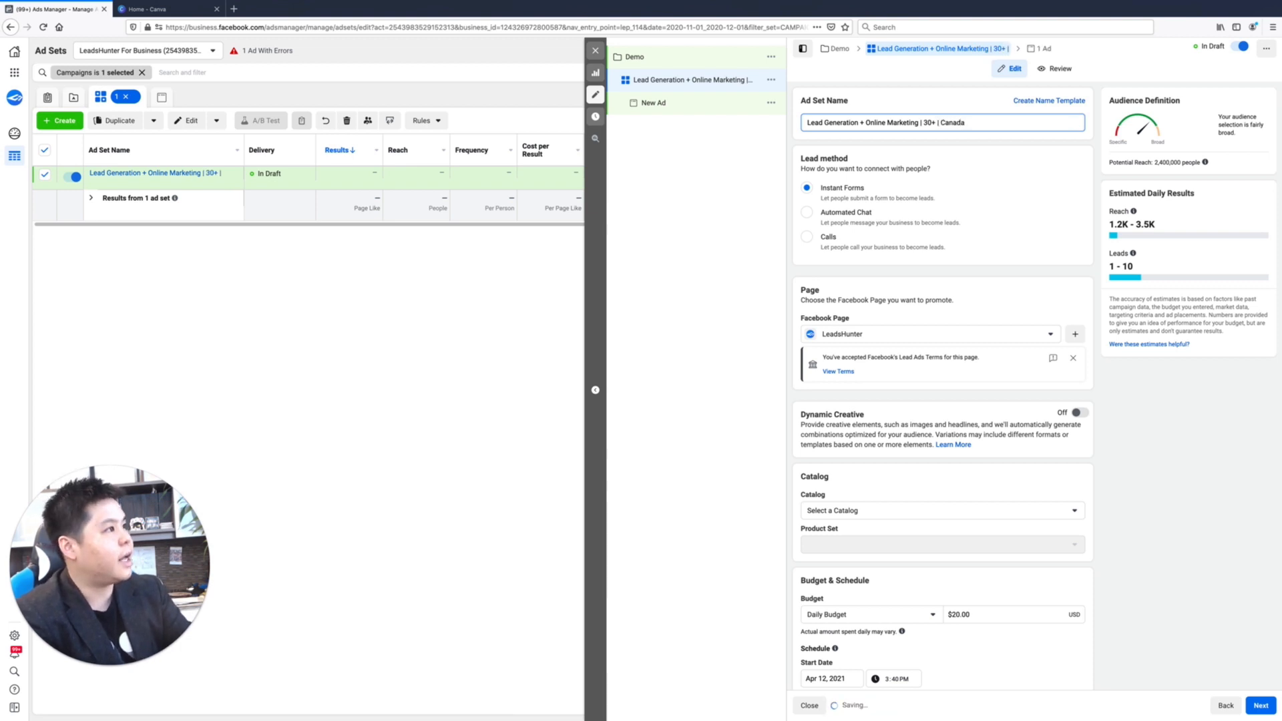
text( 2.4M)
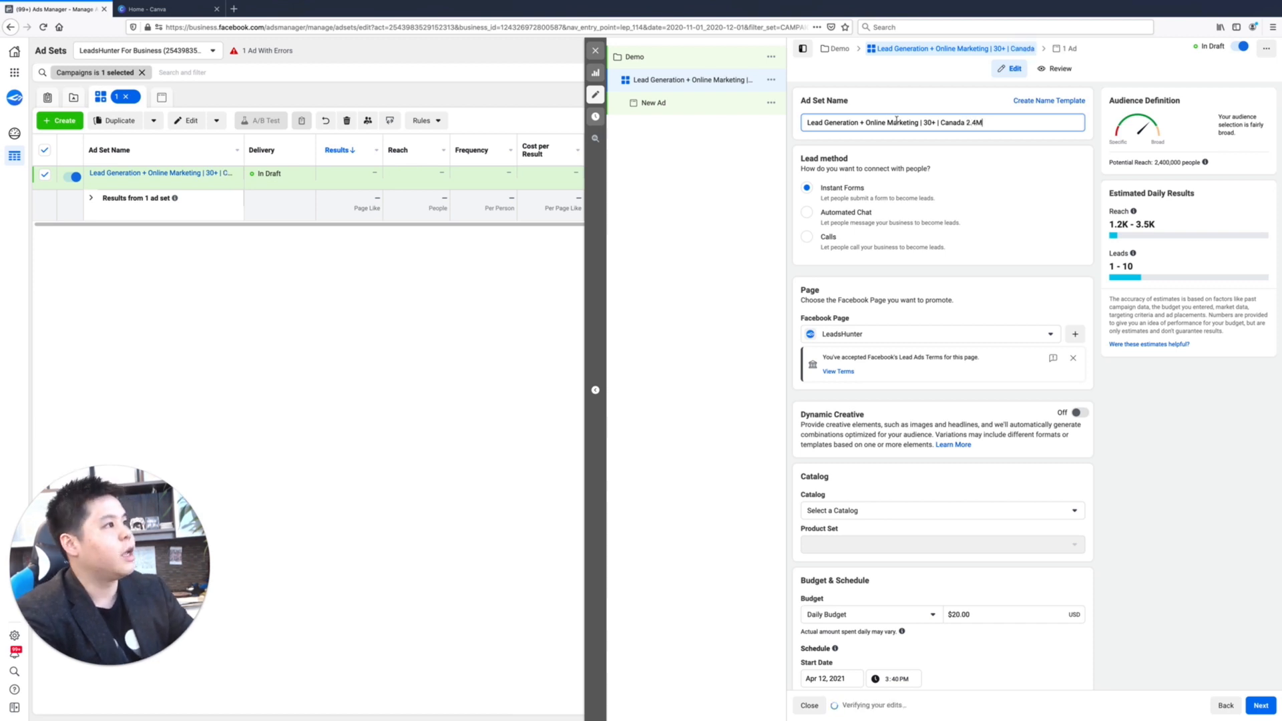
click(1039, 150)
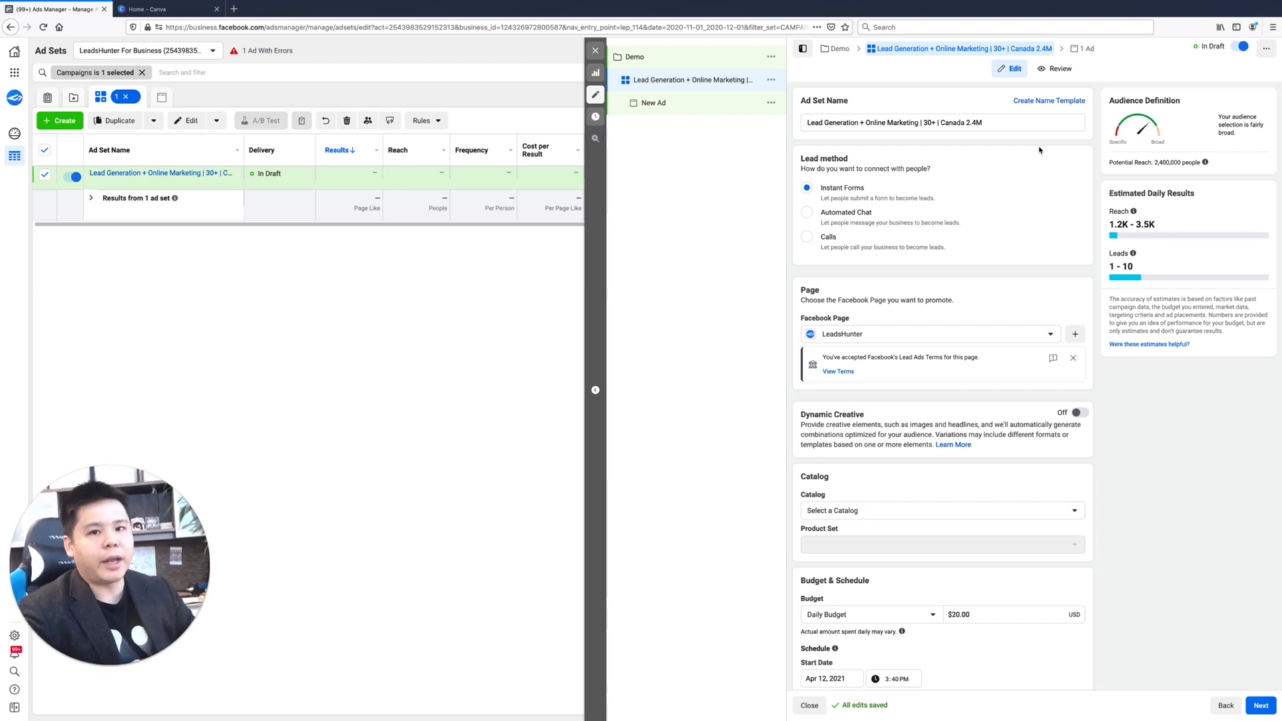
Continue from the ad set to the ad and bring up its ad creative settings.
click(993, 122)
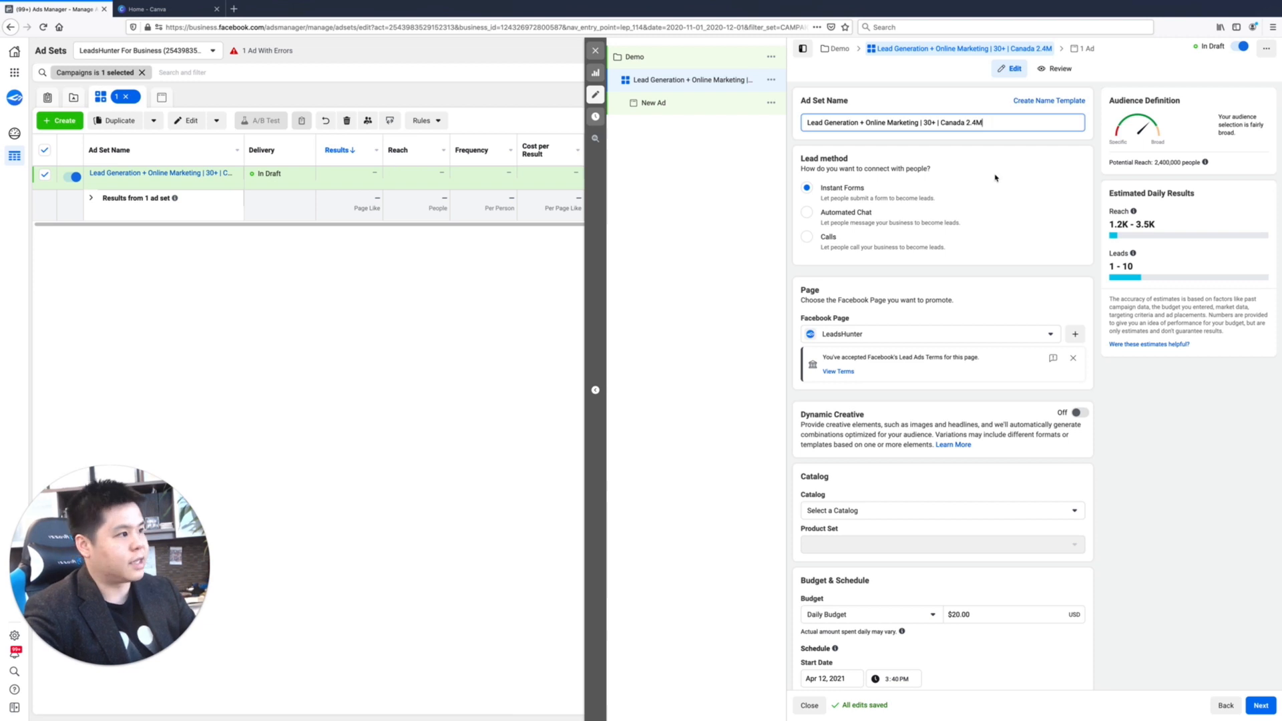
scroll(1139, 534, down, 15)
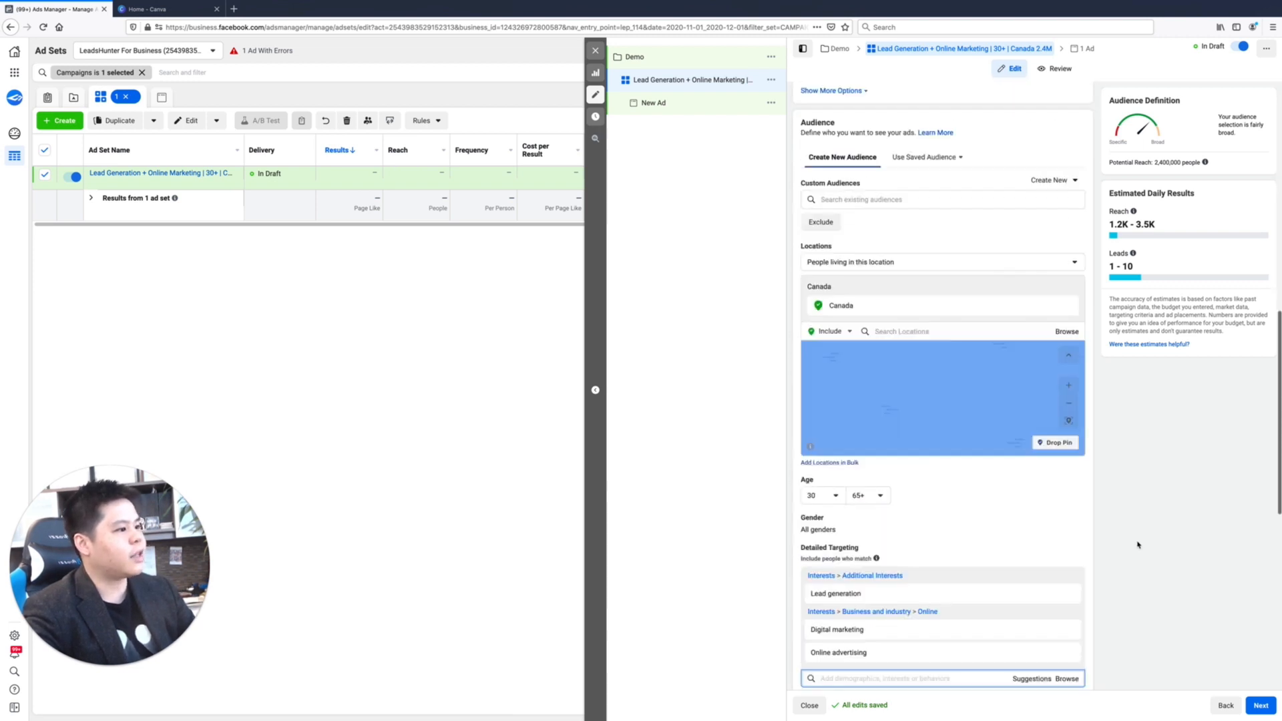
click(1260, 704)
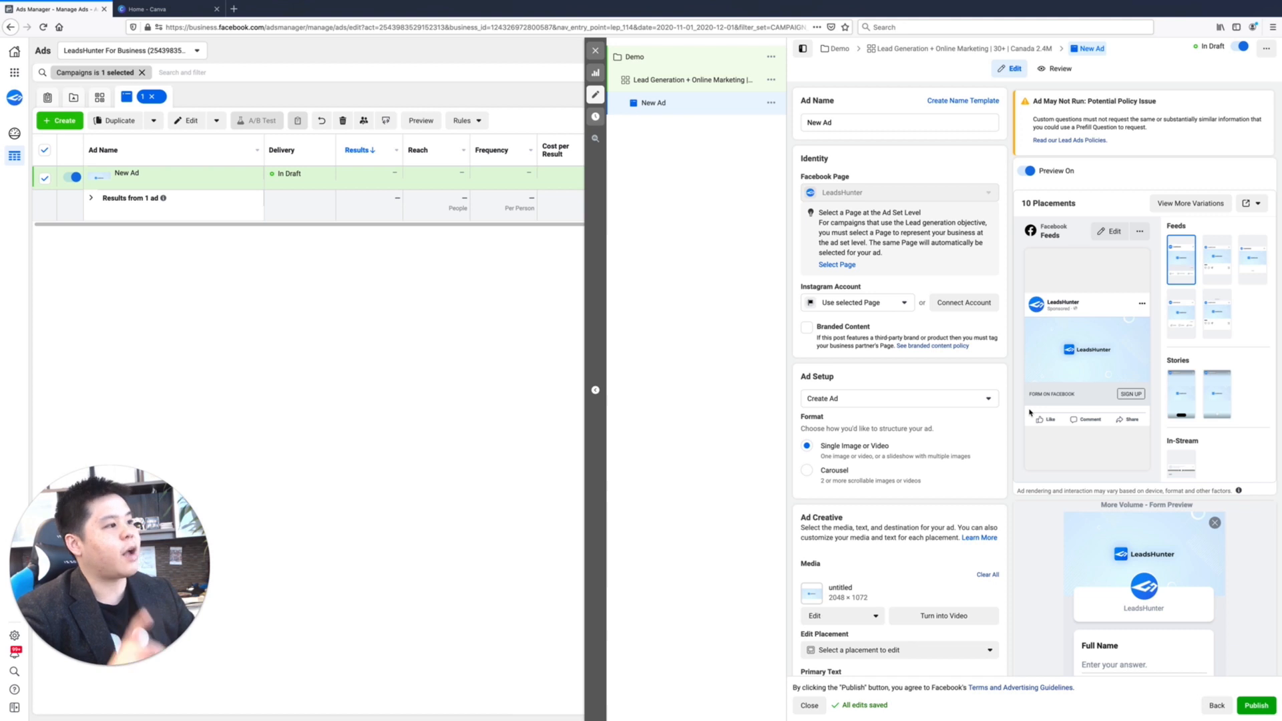
scroll(905, 447, down, 1)
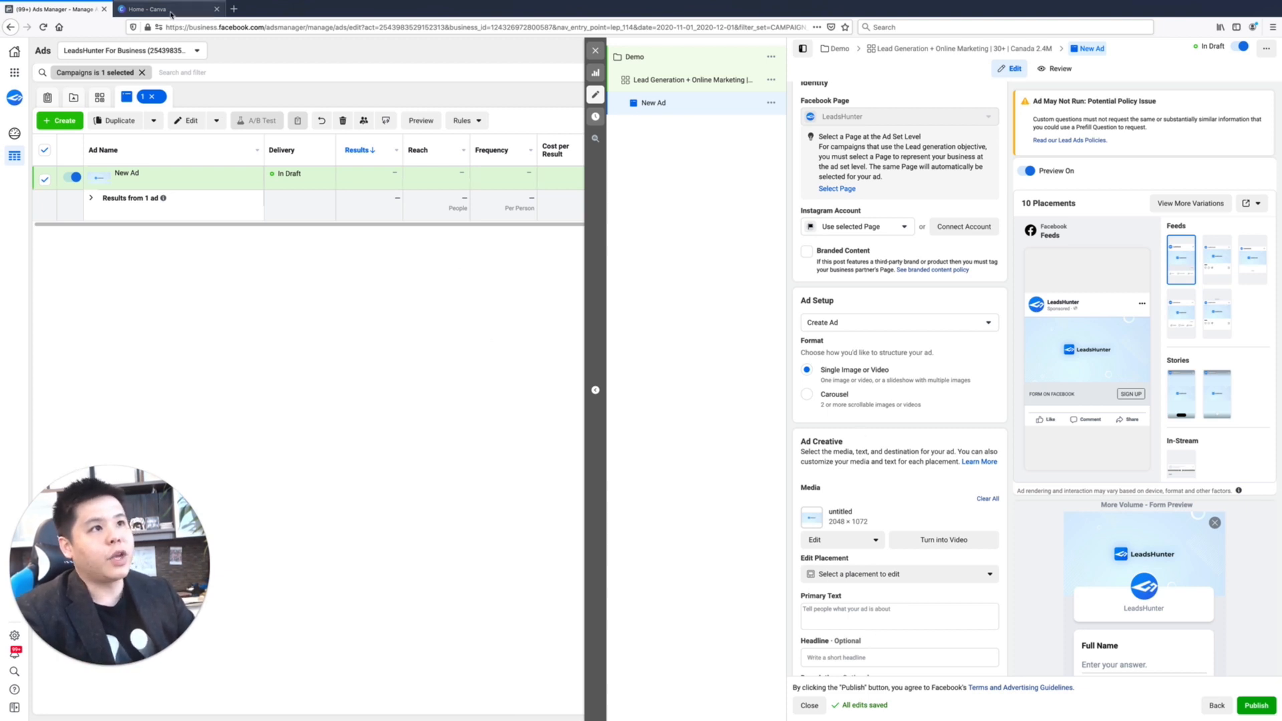
Switch to Canva and create a new custom-size design of 1200 × 1200 px.
click(171, 12)
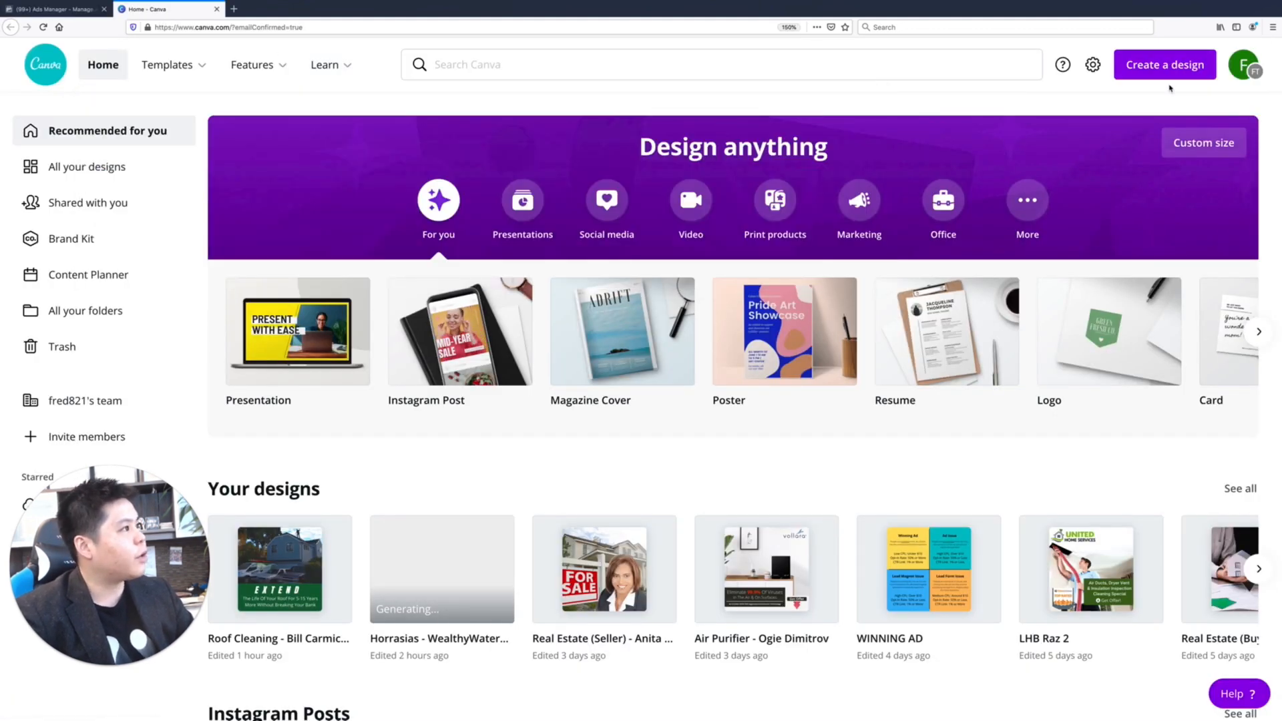
click(1185, 65)
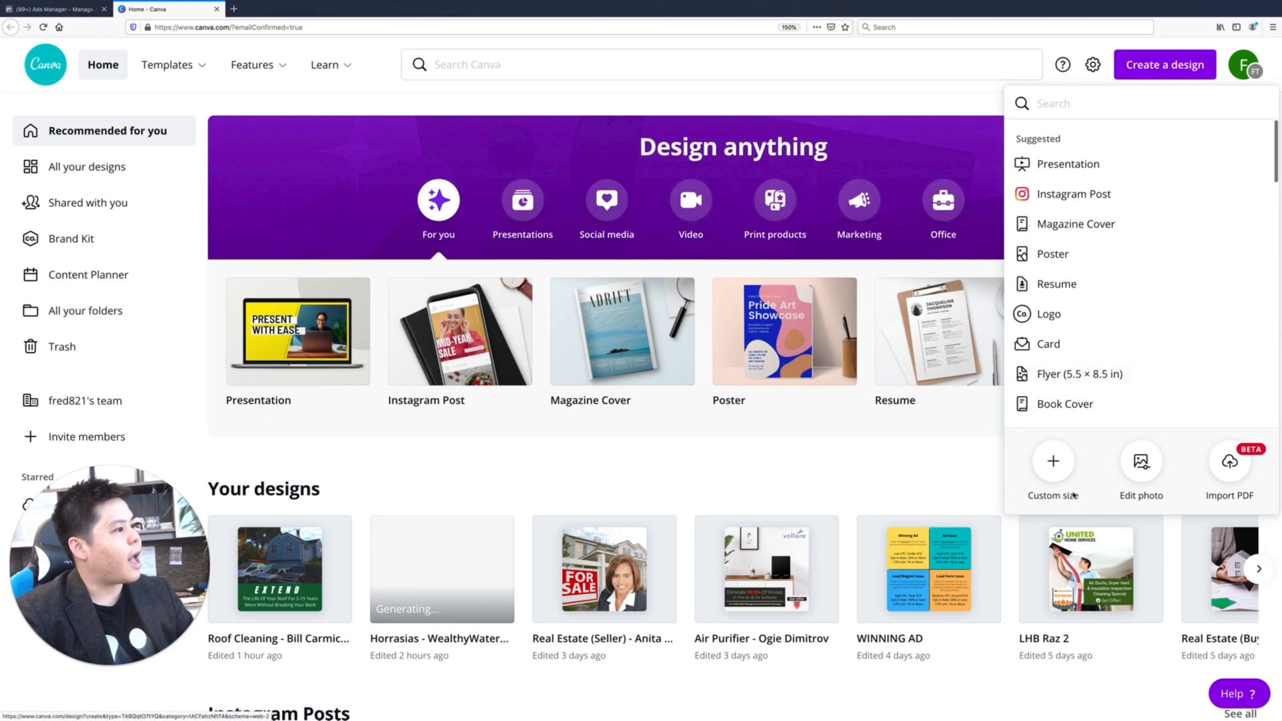
click(1055, 467)
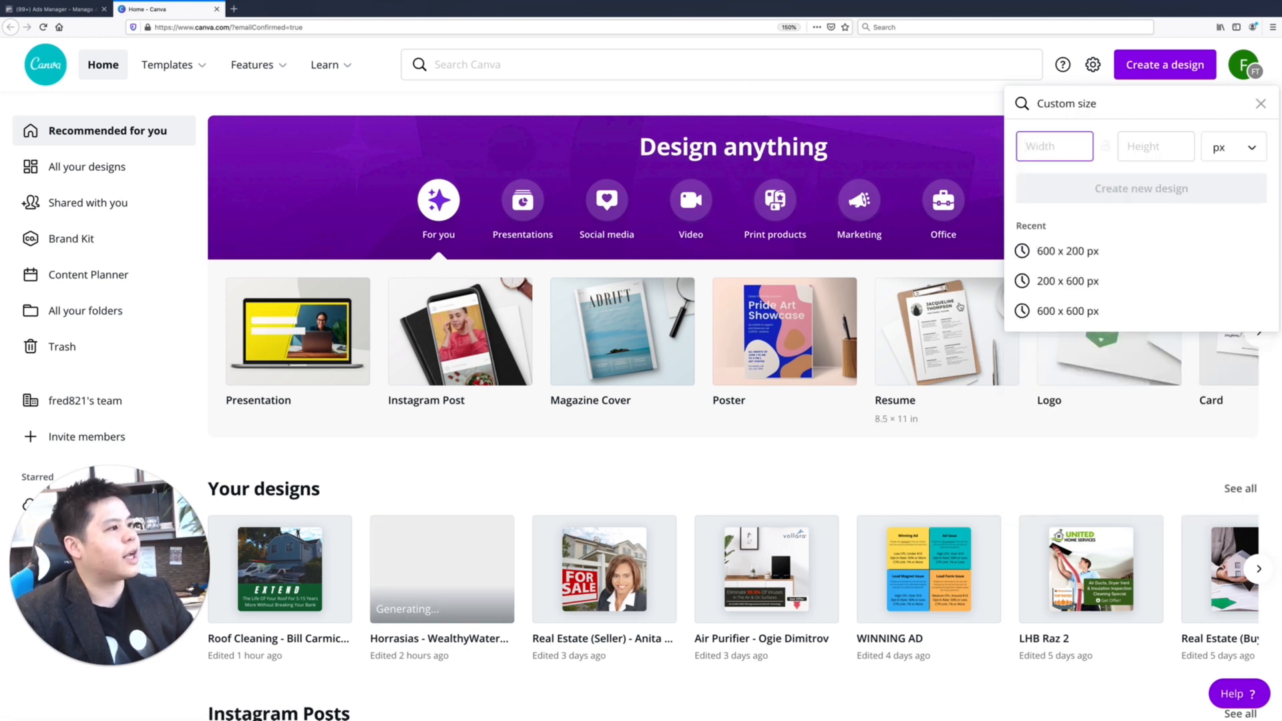
text(1200)
key(Tab)
text(1200)
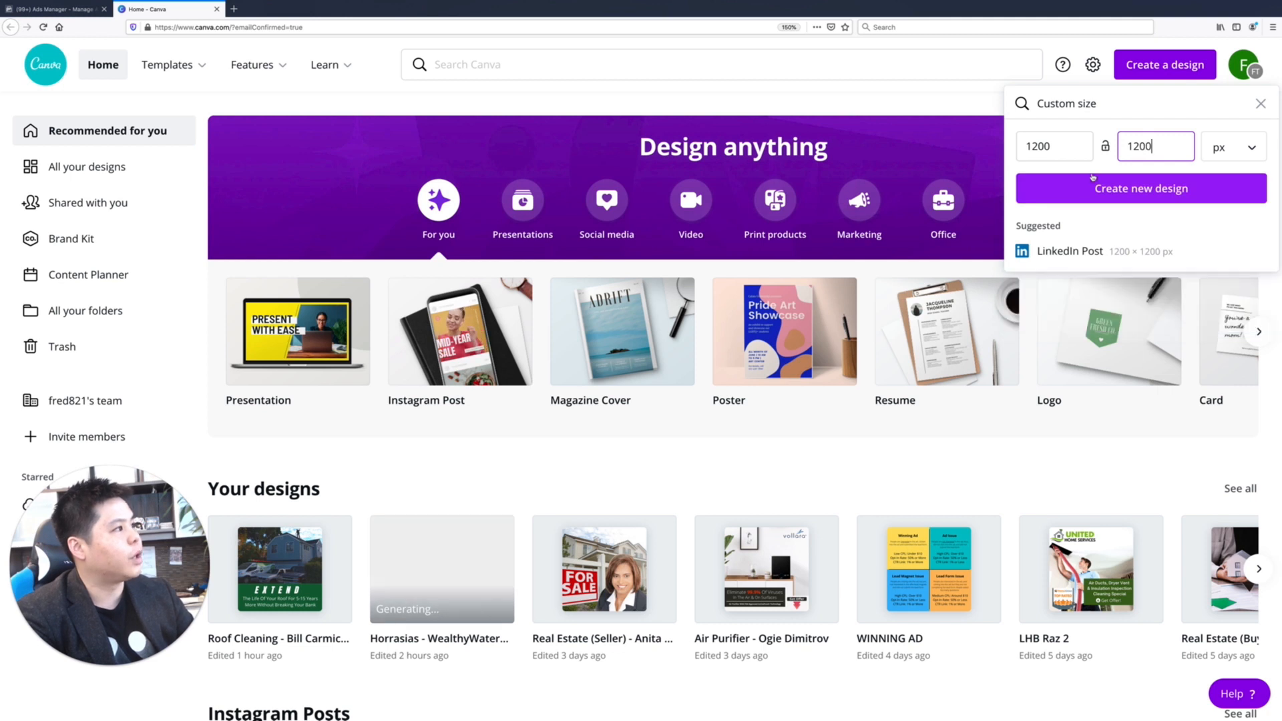
click(1139, 194)
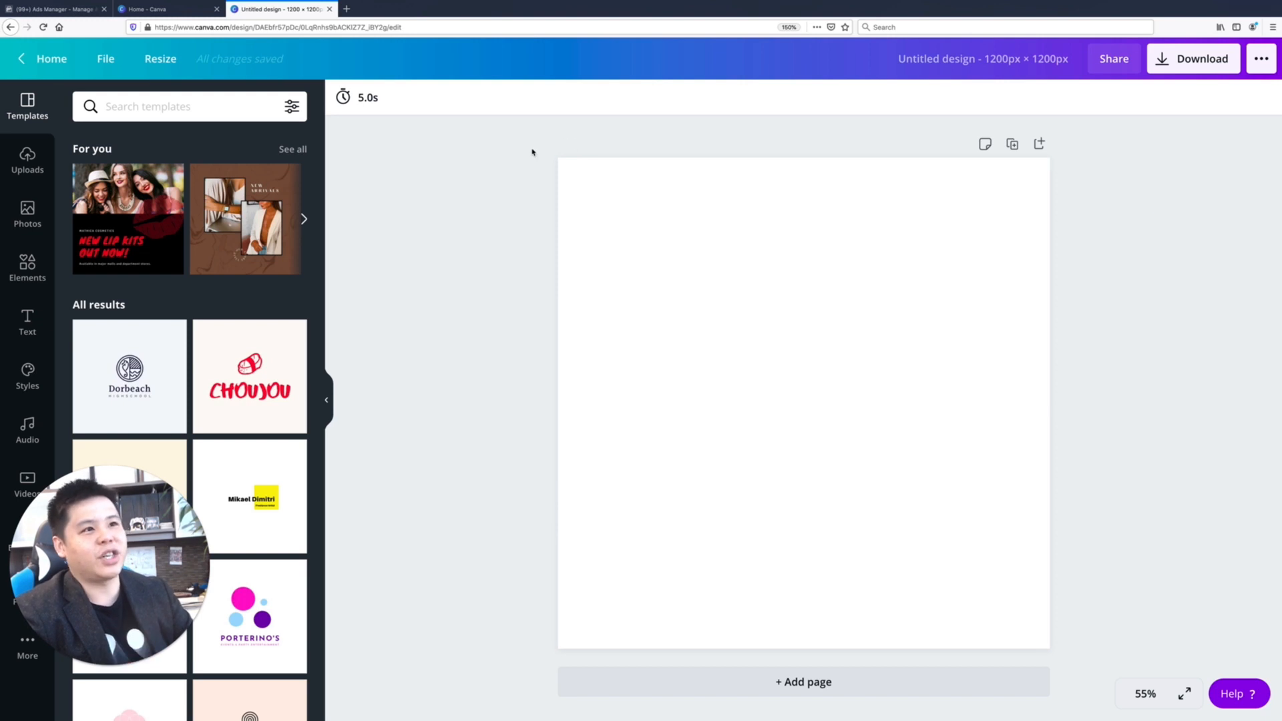
Show all recommended templates, try the "New Lip Kits Out Now!" one, and apply the green "Believe You Can and You Will" template instead.
click(300, 151)
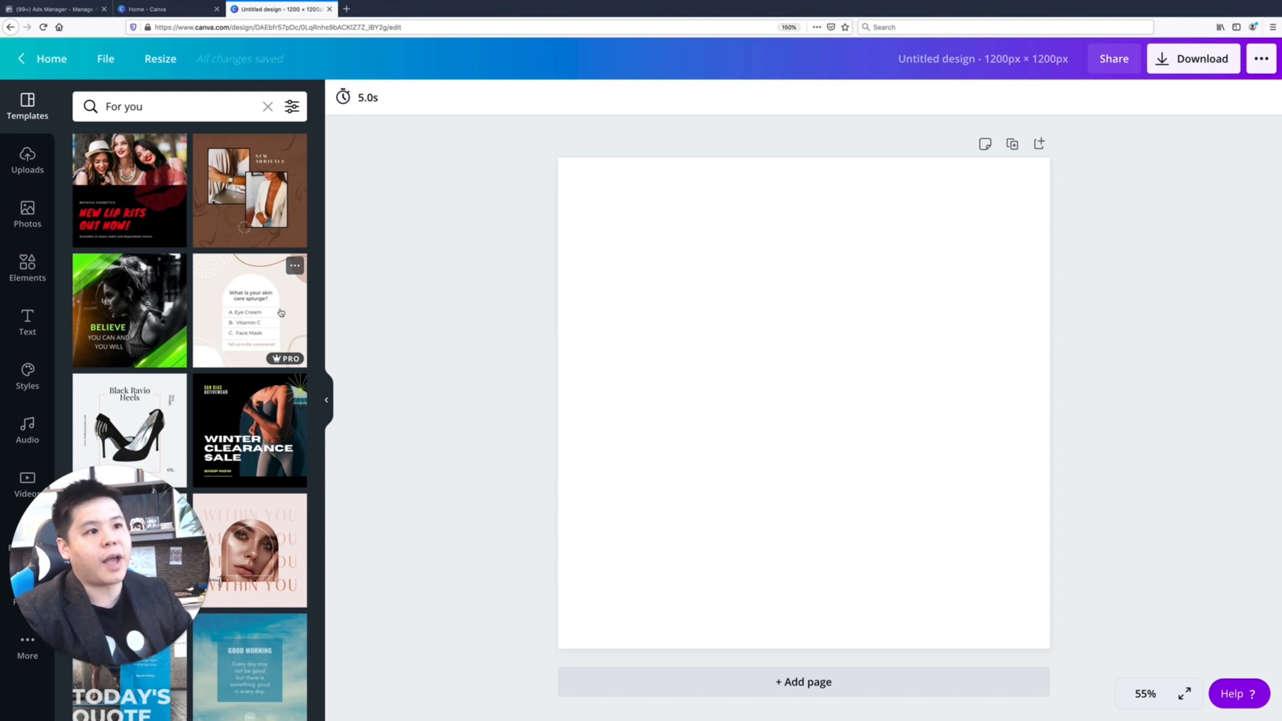
click(122, 207)
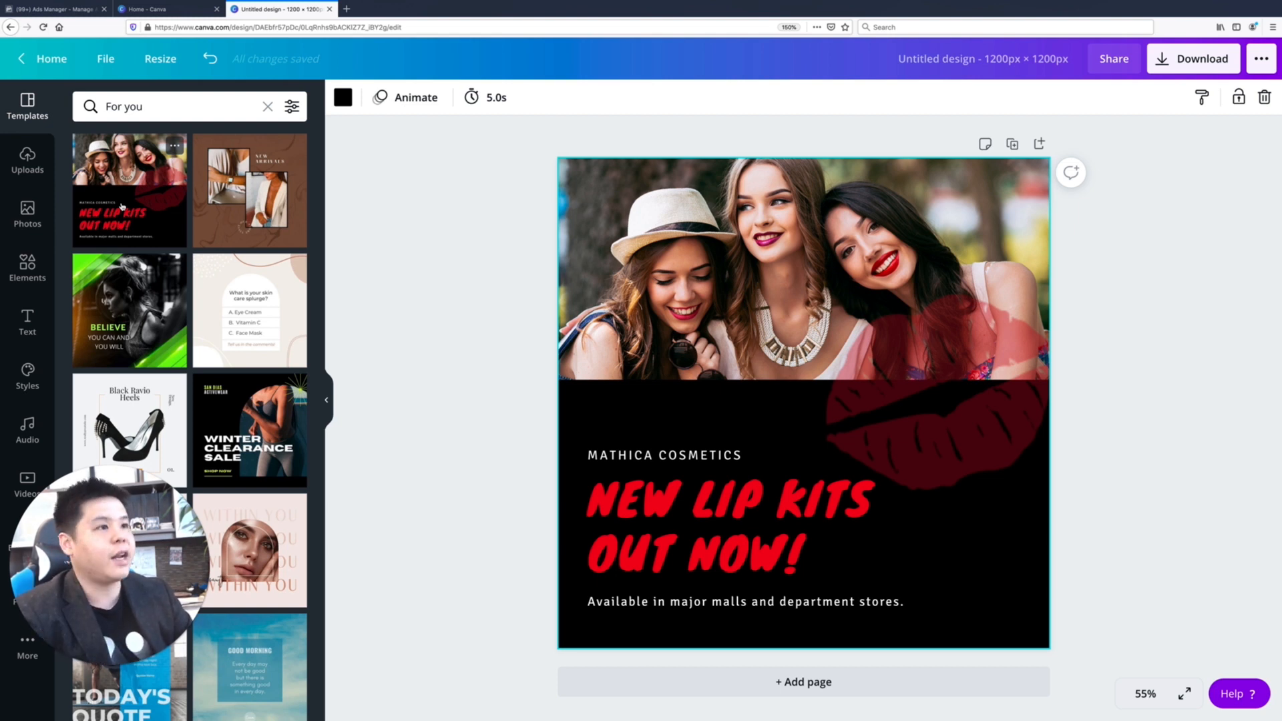
click(149, 301)
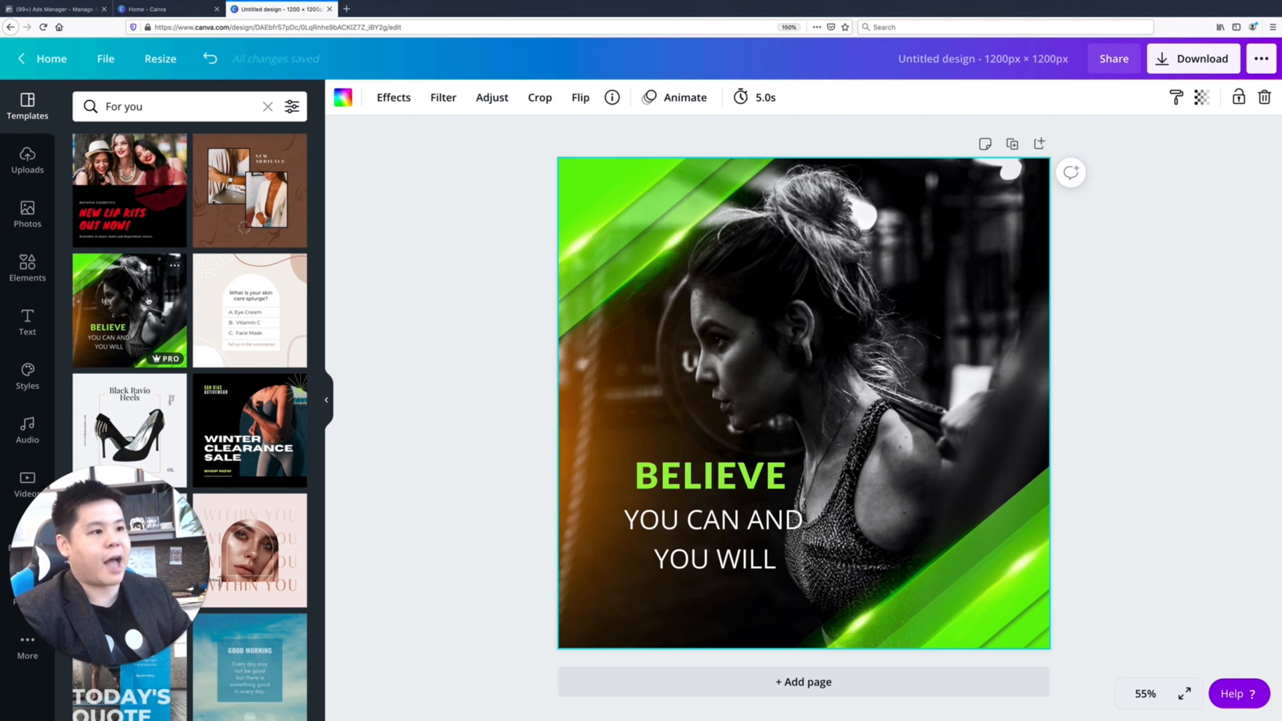
Browse further recommended templates and add a blank second page to the design.
scroll(180, 355, down, 5)
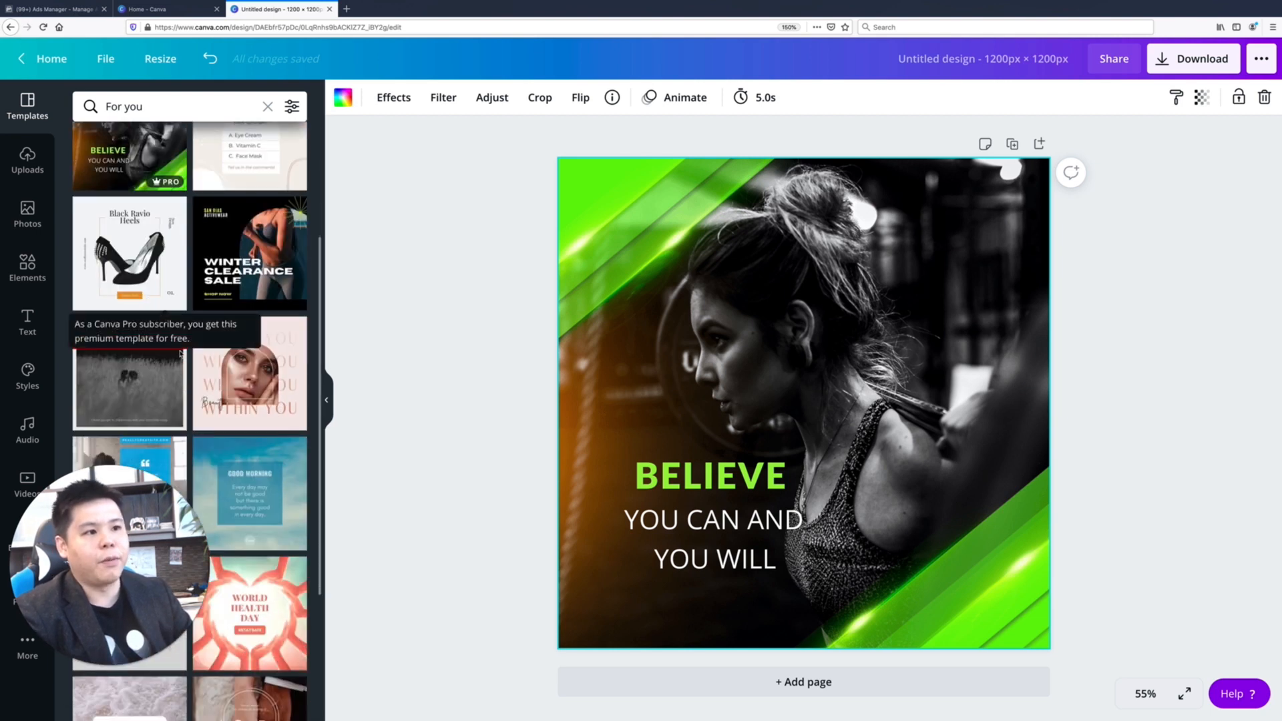
scroll(190, 401, down, 7)
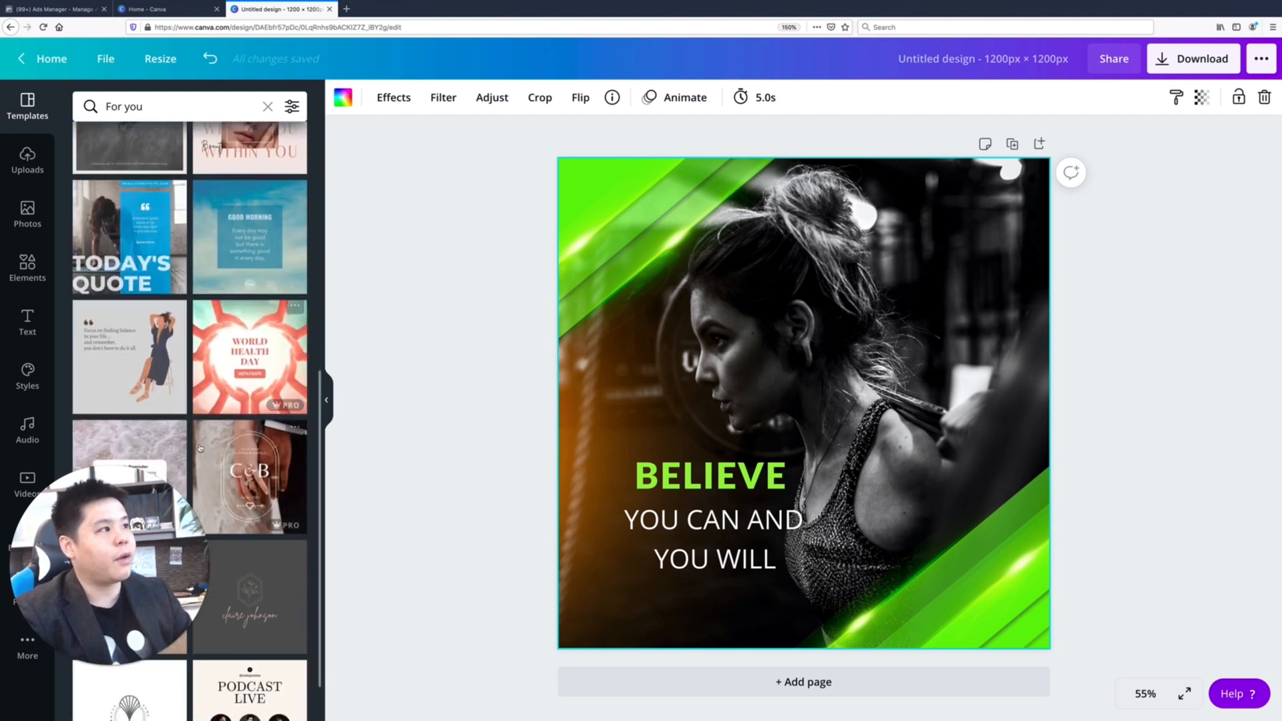
scroll(200, 449, up, 9)
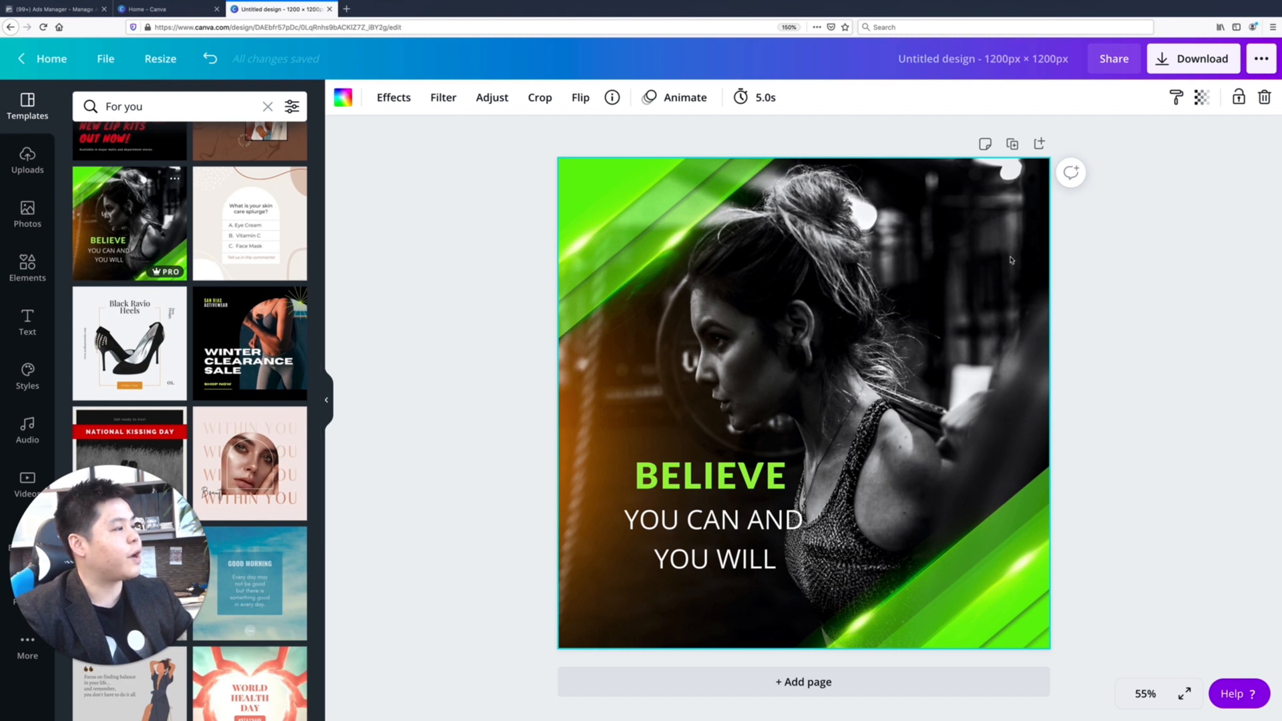
click(849, 678)
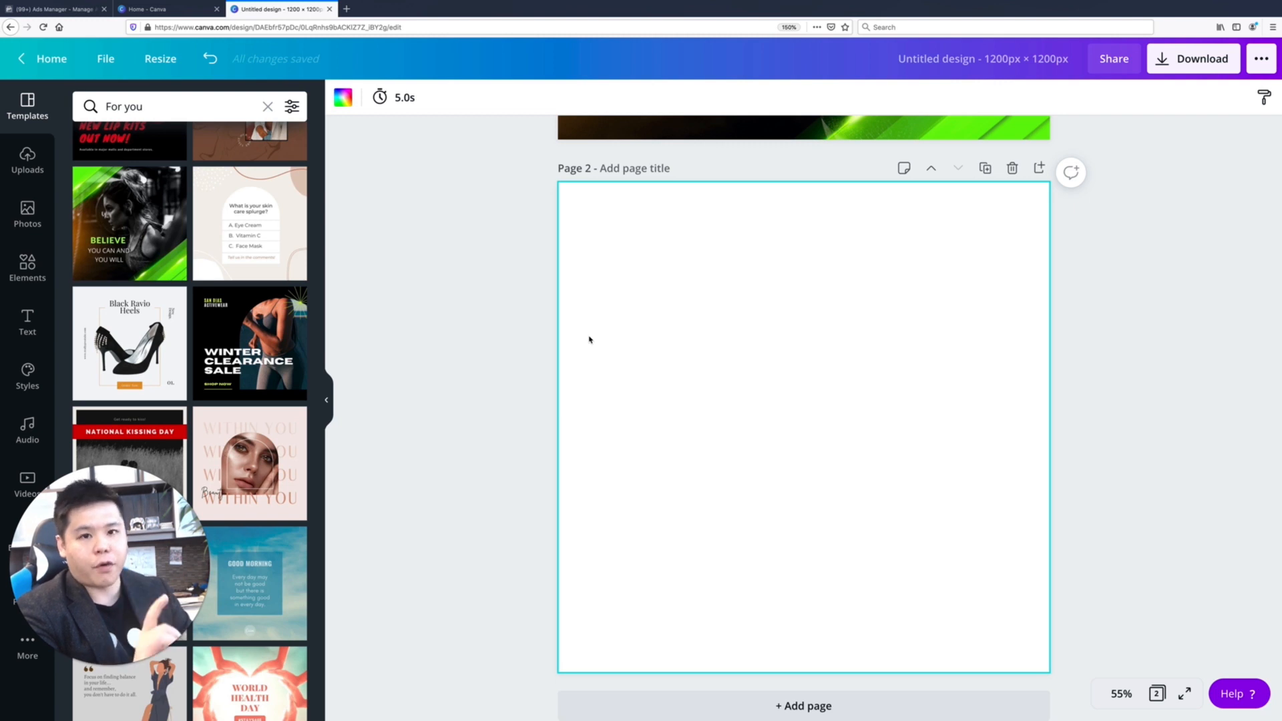
Open the Pexels stock photo website in a new browser tab.
click(347, 8)
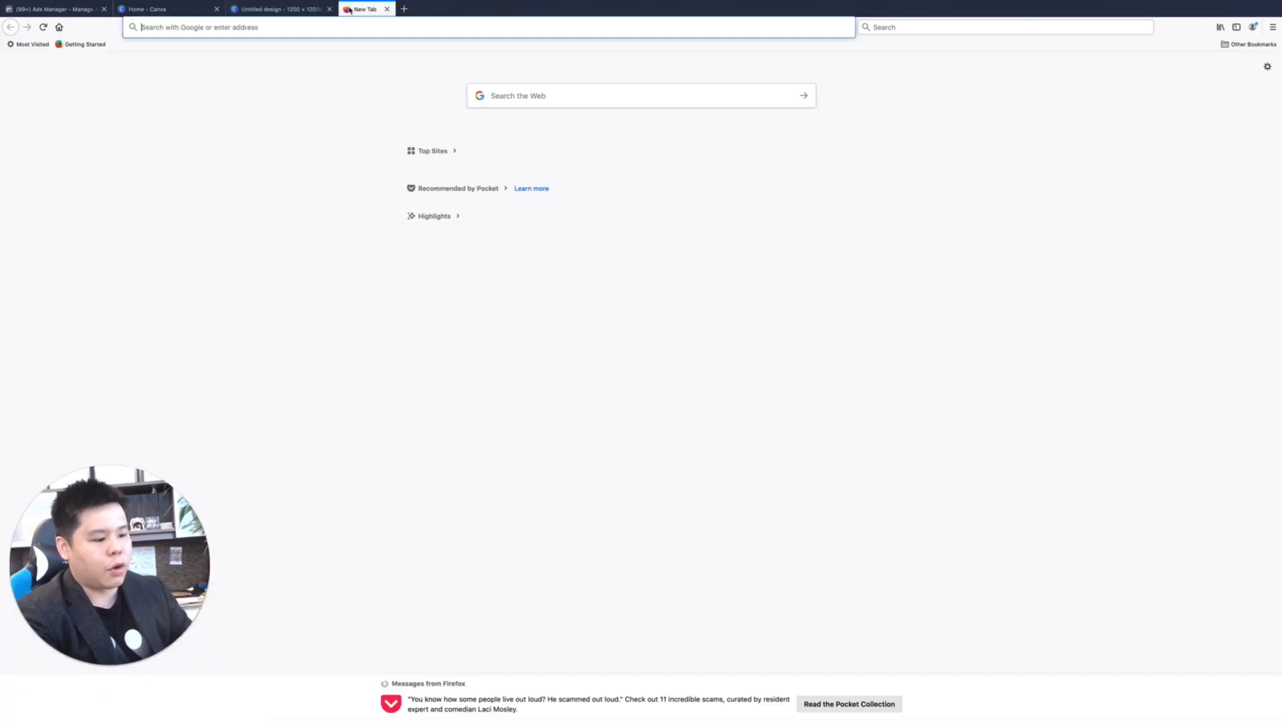
text(pexels)
key(Down)
key(Return)
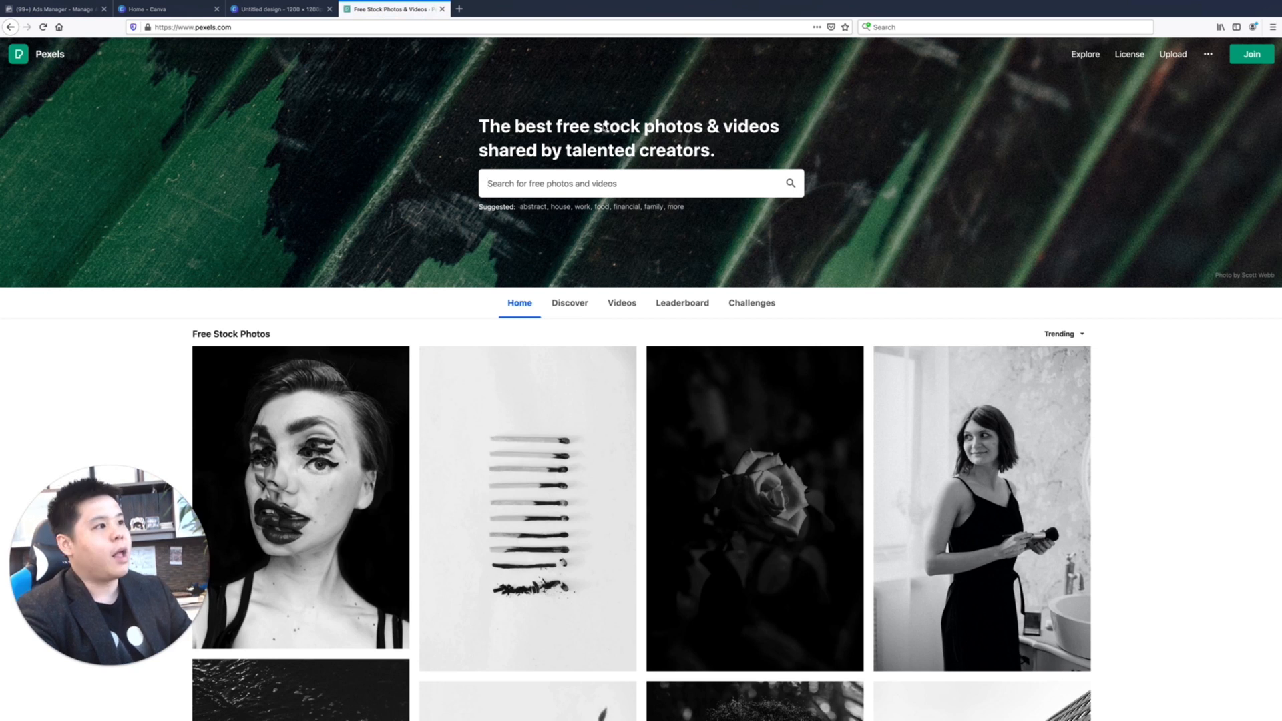
Search Pexels for "local business" and look through the photos for a suitable ad image.
click(581, 189)
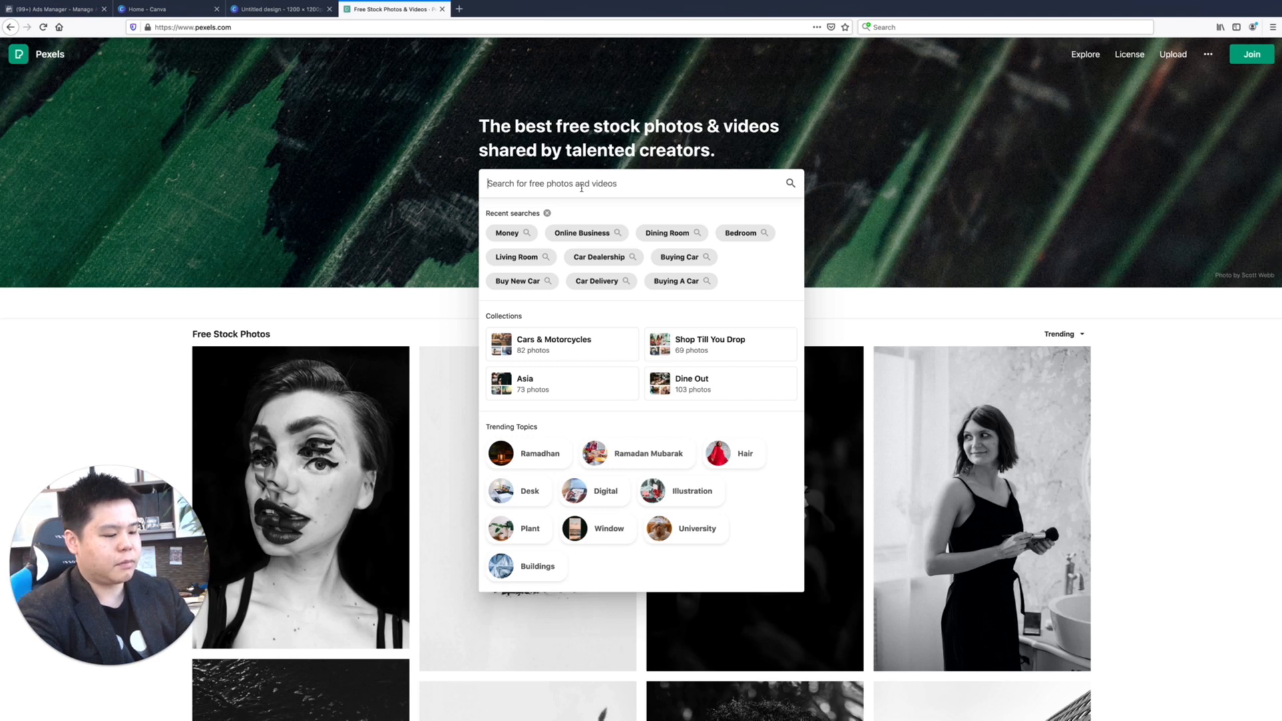
text(local business)
key(Return)
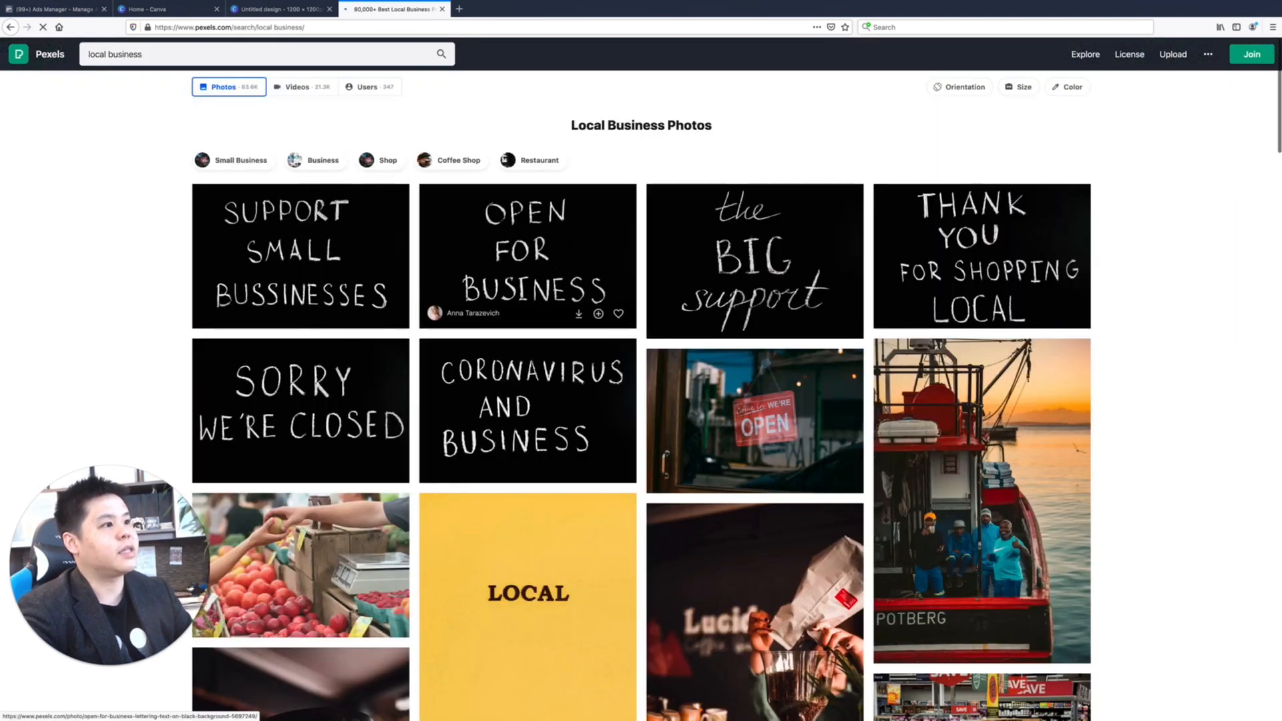
scroll(395, 212, down, 3)
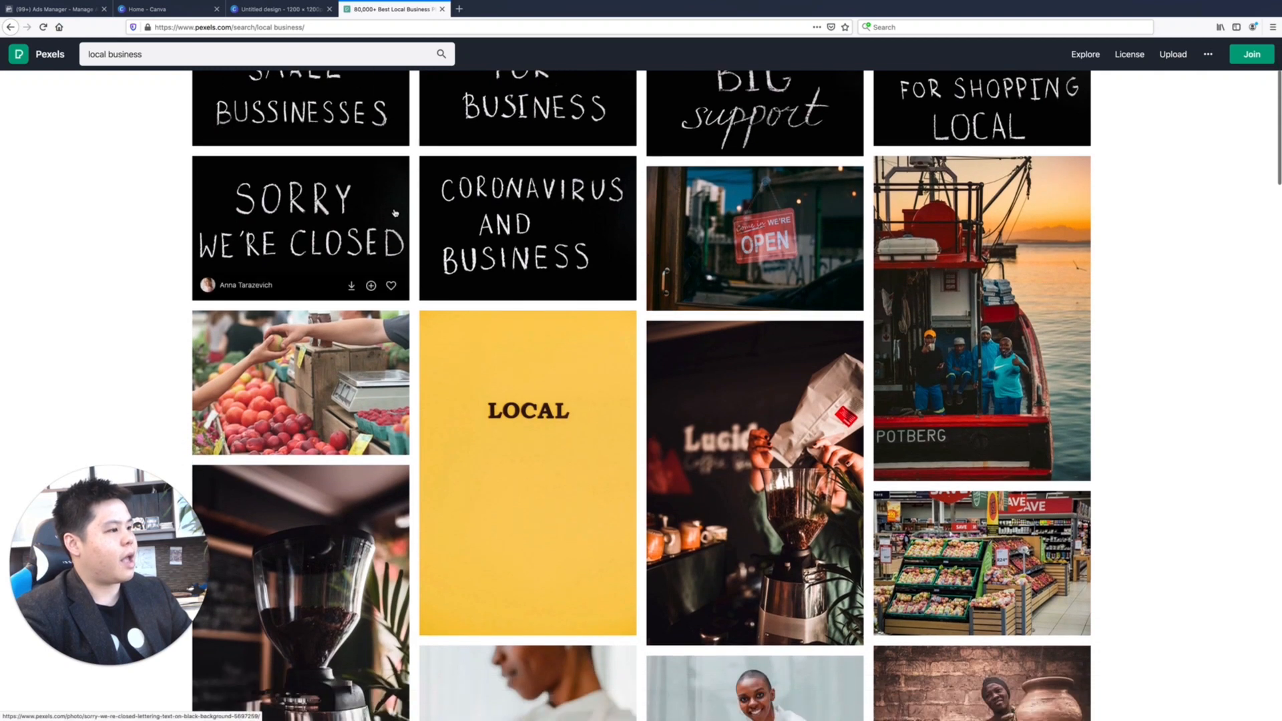
scroll(395, 212, down, 6)
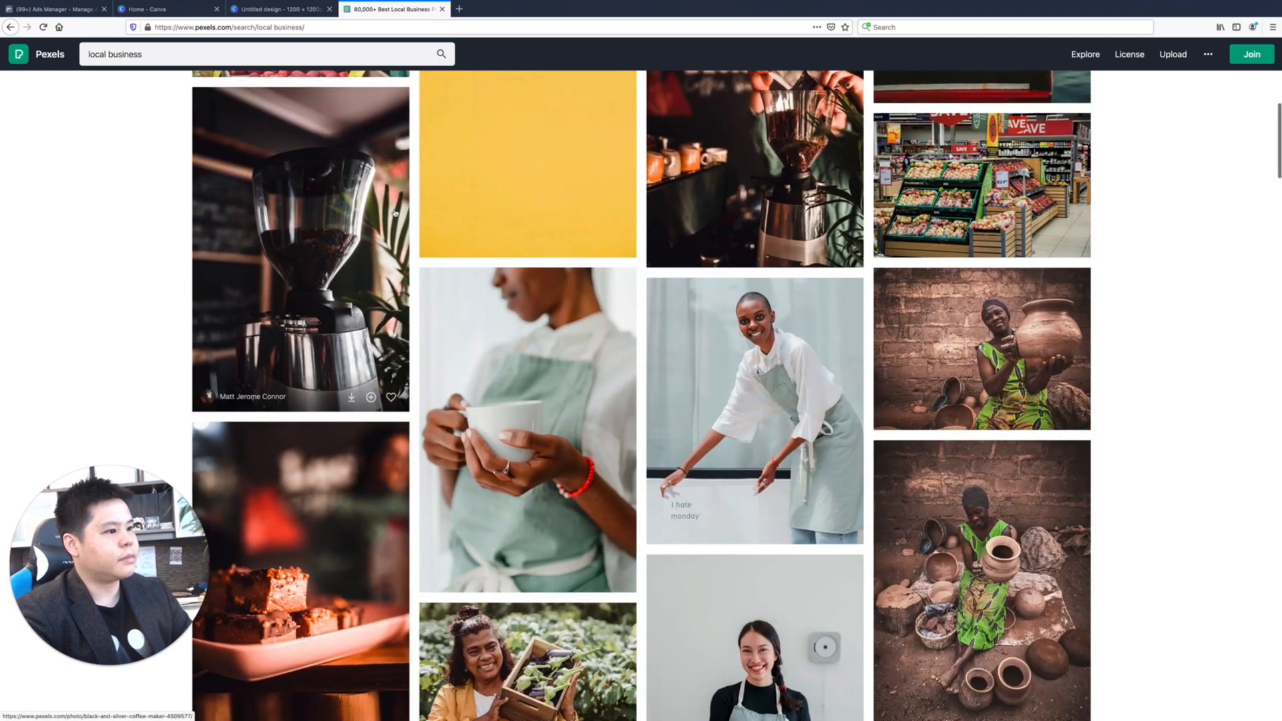
scroll(395, 213, down, 4)
scroll(395, 213, down, 9)
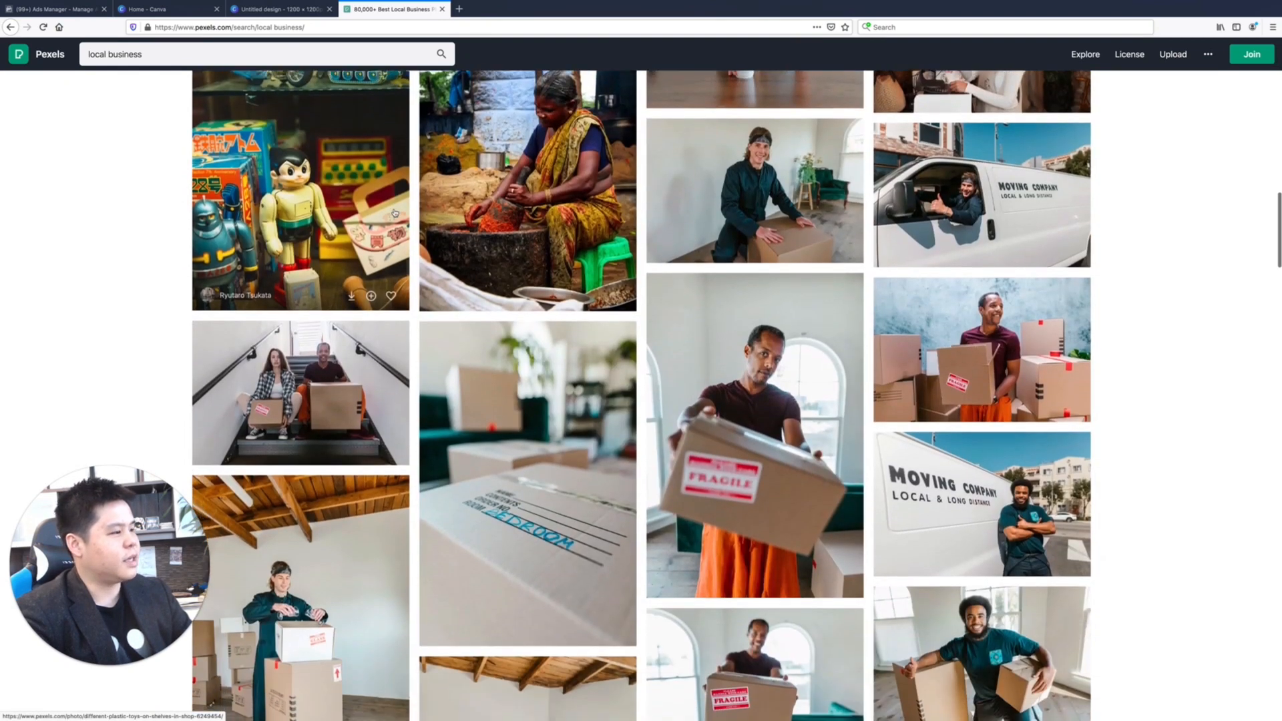
scroll(394, 213, down, 7)
scroll(395, 212, up, 18)
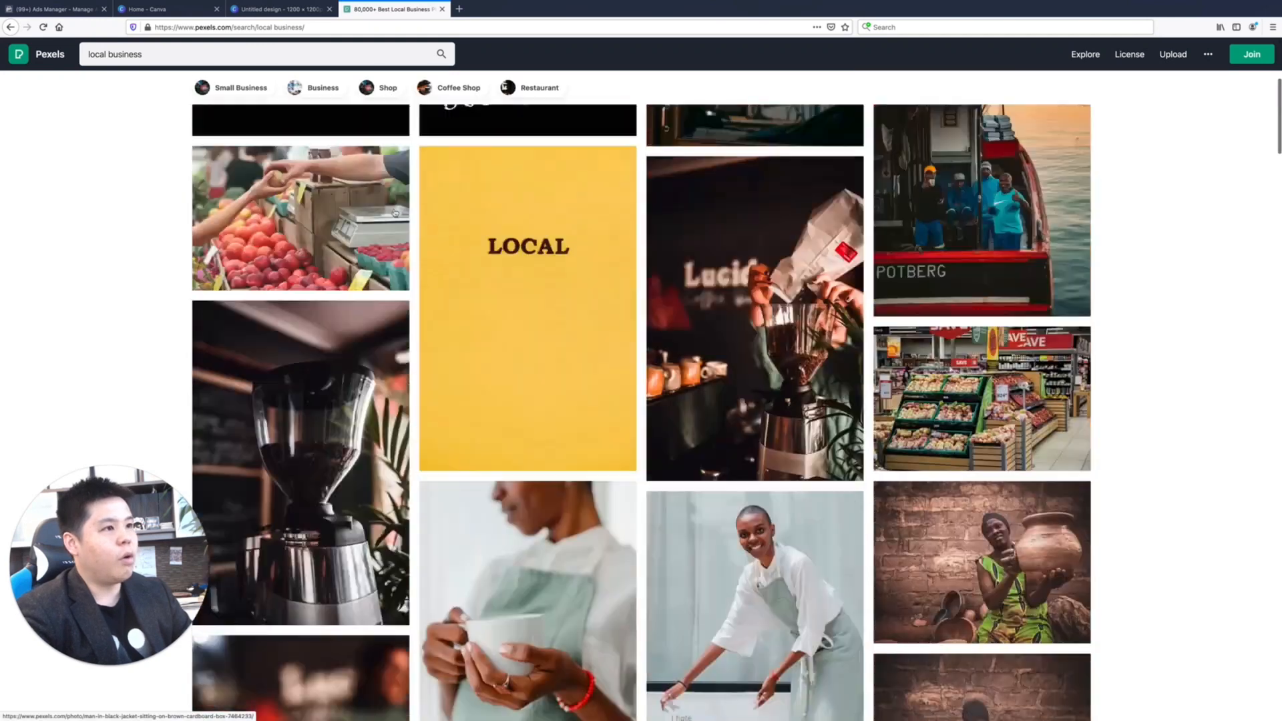
Search Pexels for "sales increase" and look through the photos for a suitable ad image.
click(232, 56)
text(sales increase)
key(Return)
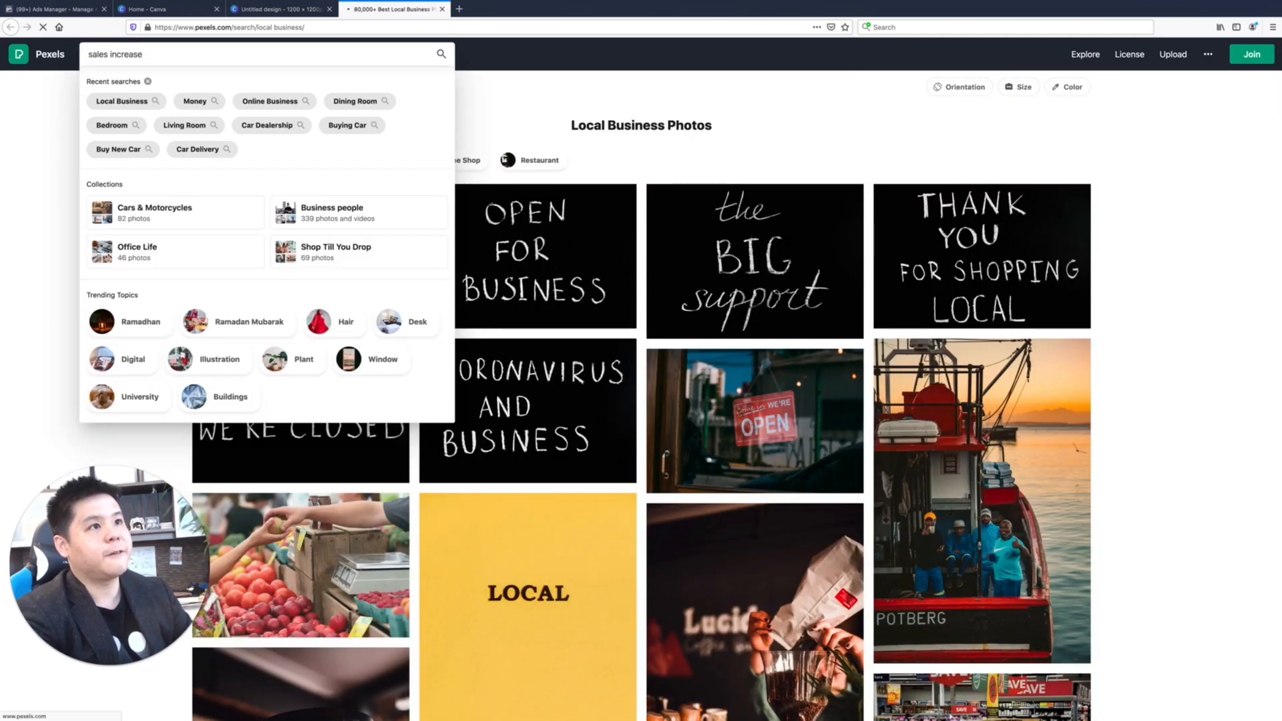
scroll(477, 294, down, 1)
scroll(477, 294, down, 8)
scroll(429, 269, down, 8)
scroll(429, 270, down, 8)
scroll(429, 270, down, 12)
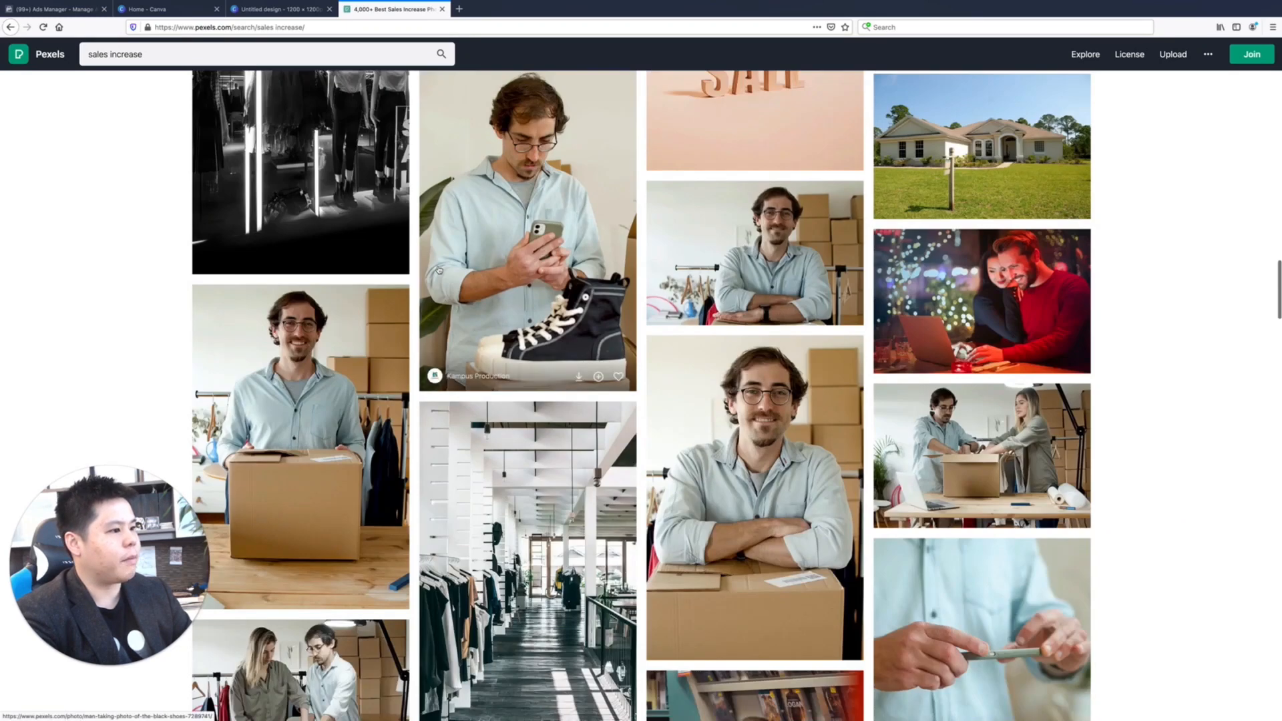
scroll(439, 270, down, 7)
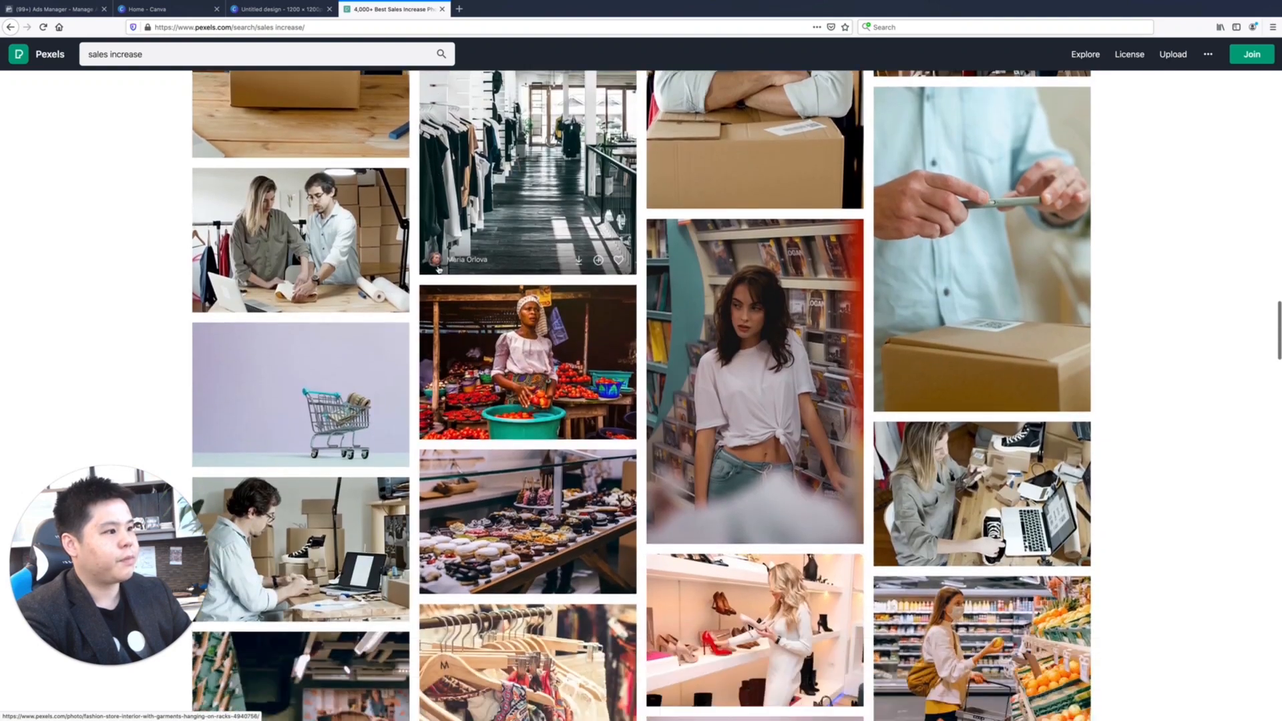
scroll(439, 270, down, 1)
scroll(438, 271, up, 20)
scroll(439, 269, up, 4)
Search Pexels for "lots of customers" and examine the photos for a suitable ad image.
click(181, 56)
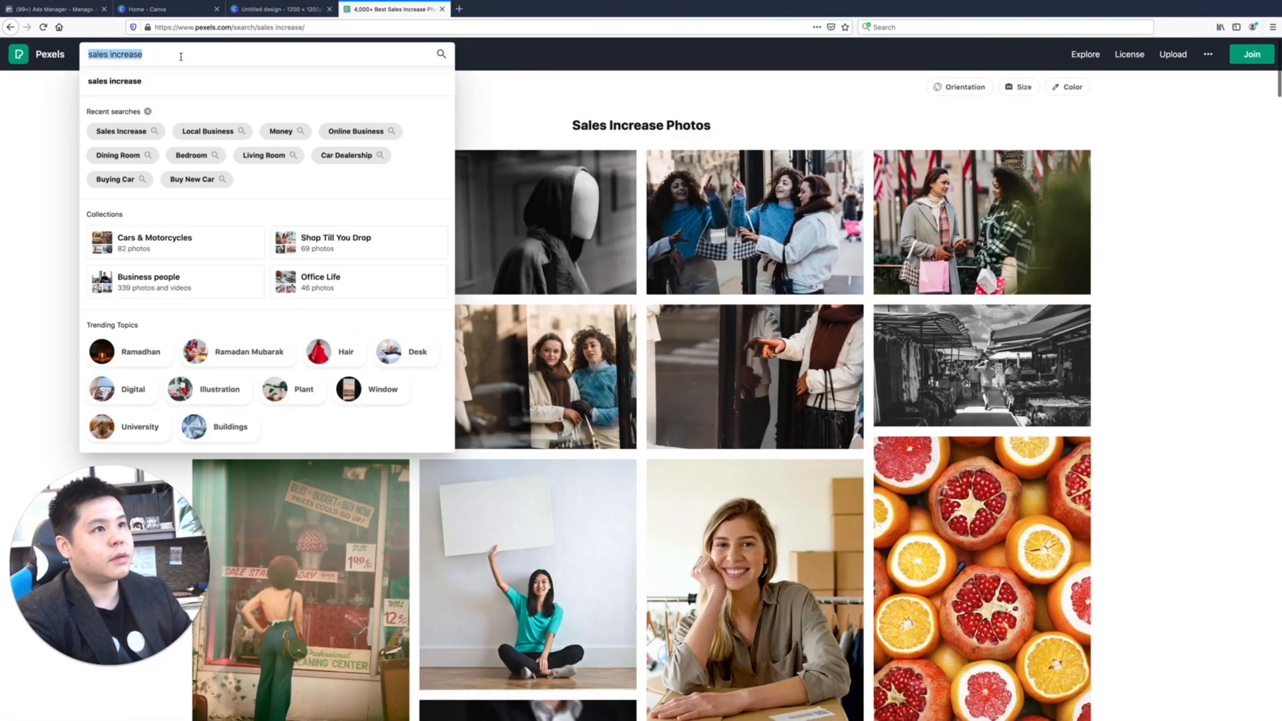
text(lots of customers)
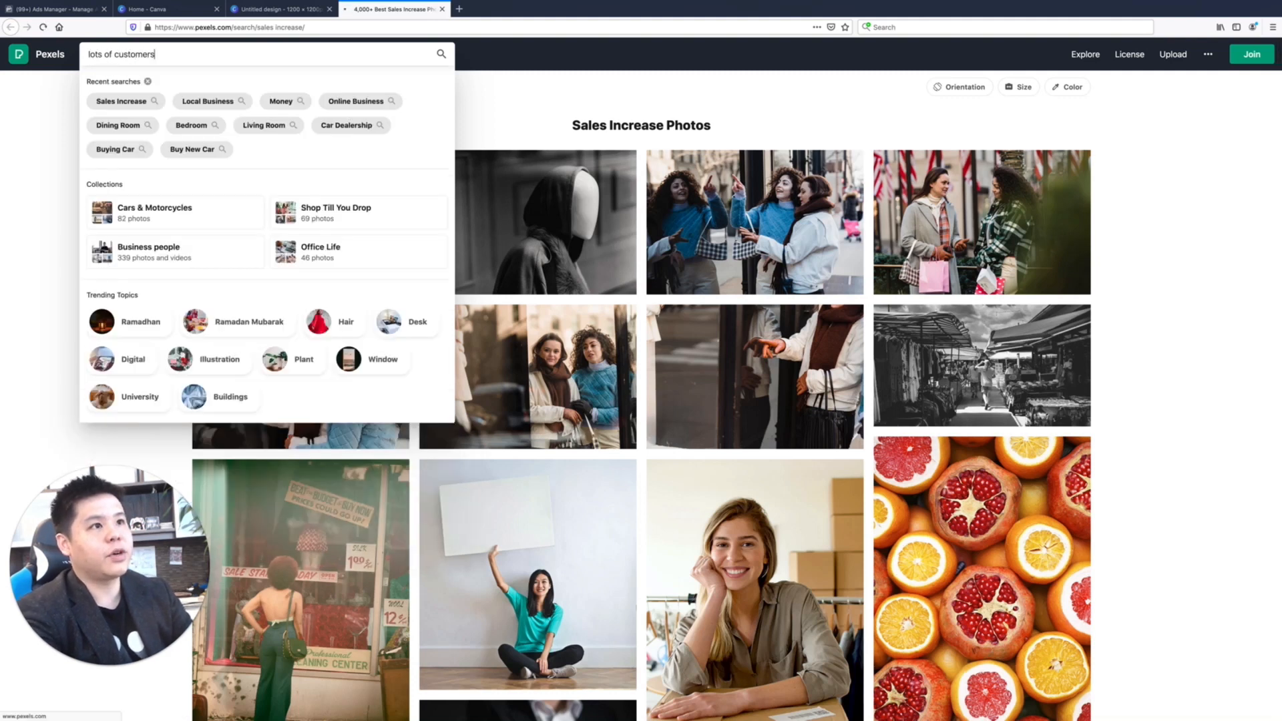
key(Return)
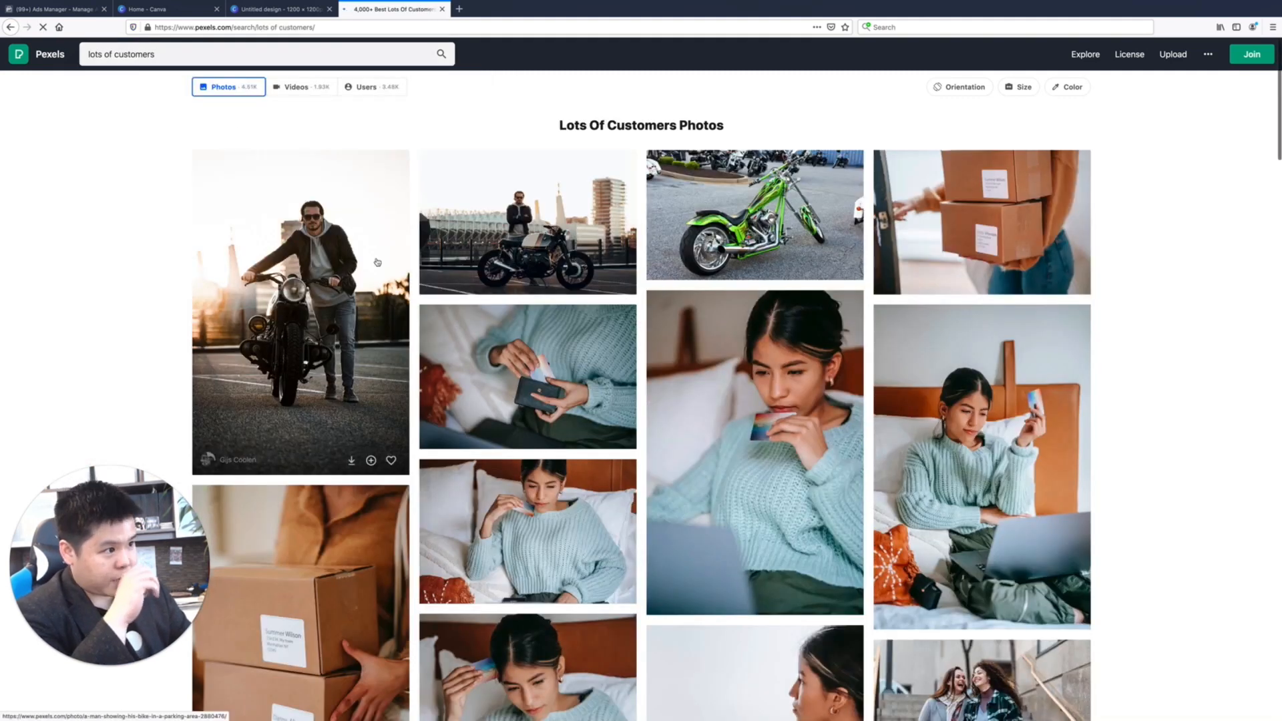
scroll(377, 263, down, 8)
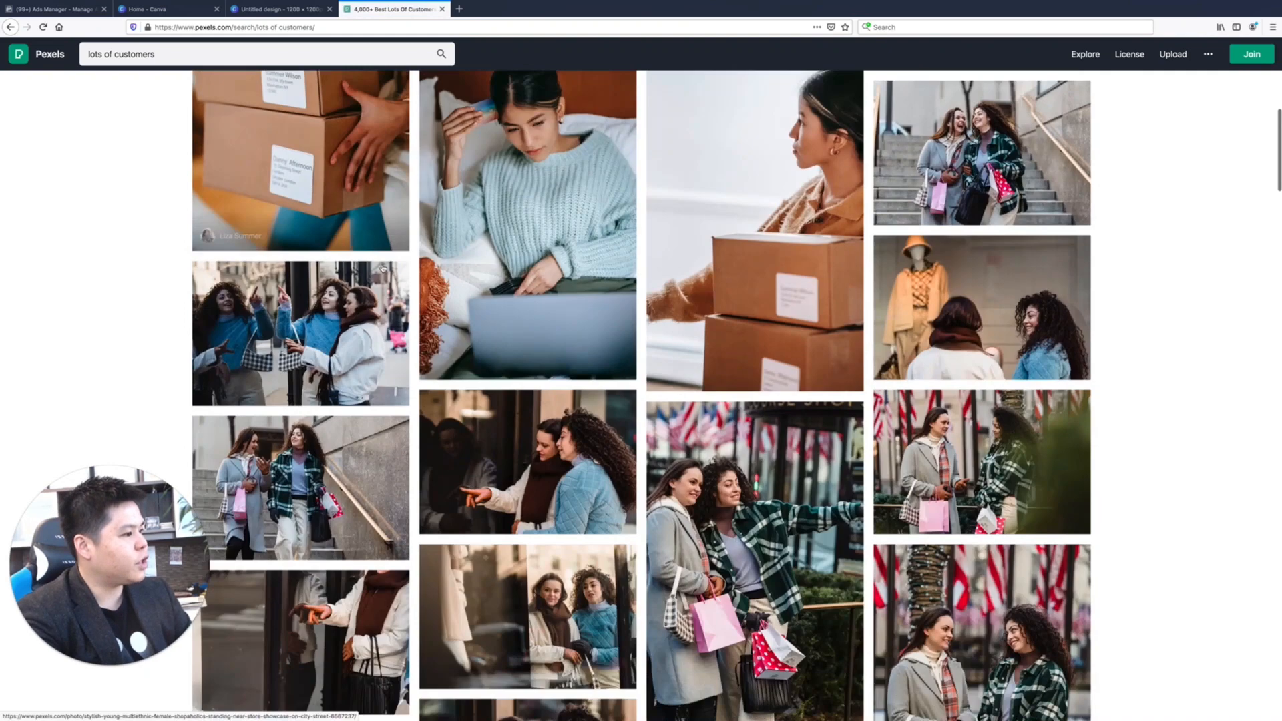
scroll(383, 269, down, 8)
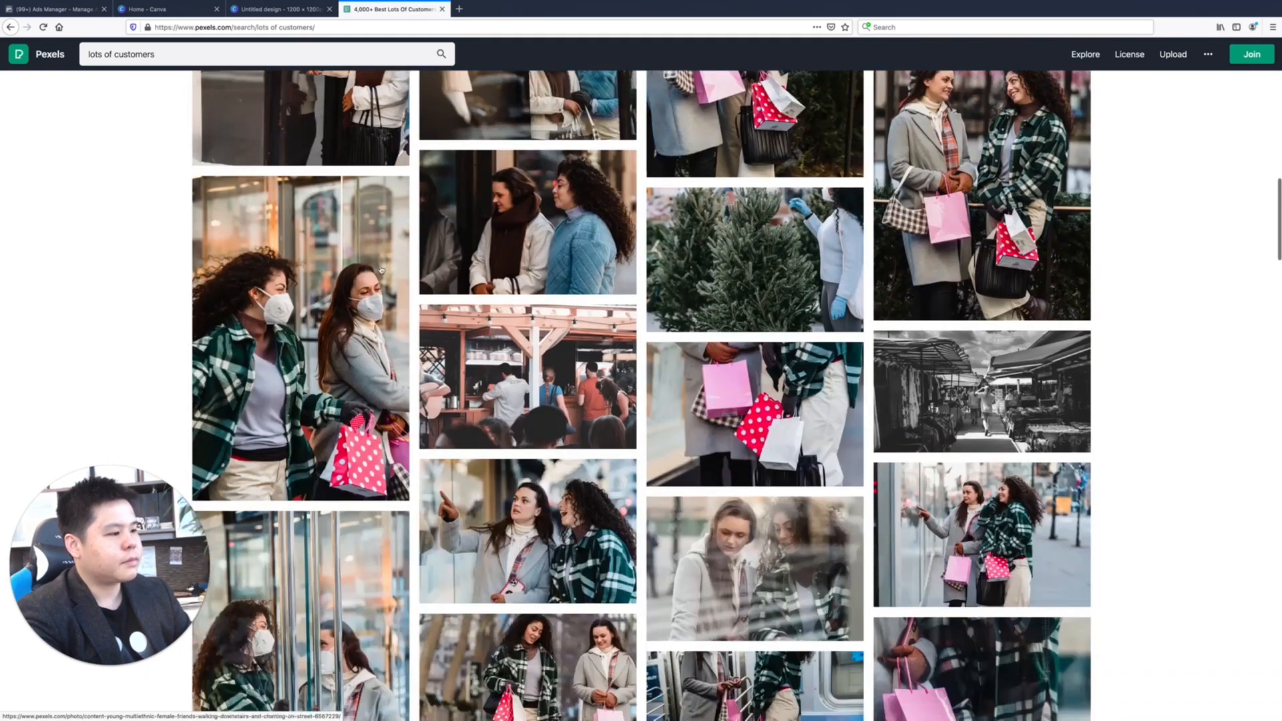
scroll(380, 269, up, 15)
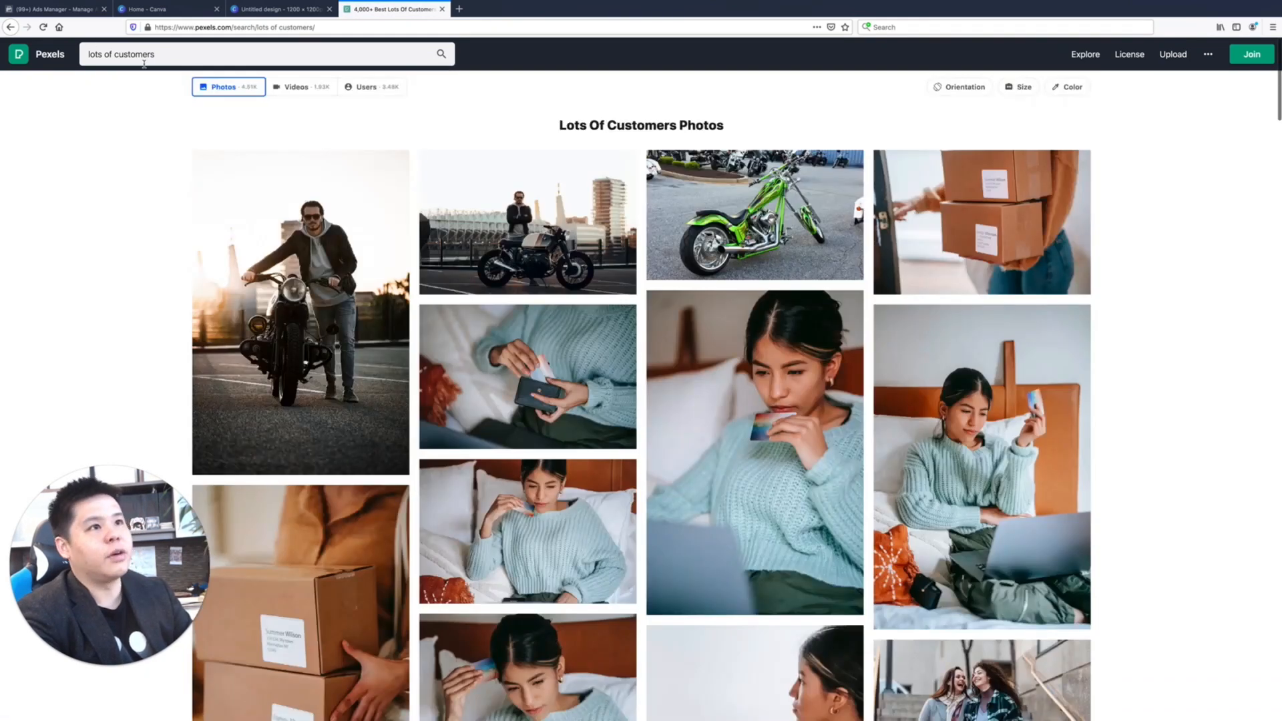
Search Pexels for "money" and download the photo of hands counting cash at a desk with a notebook.
click(144, 63)
text(money)
key(Return)
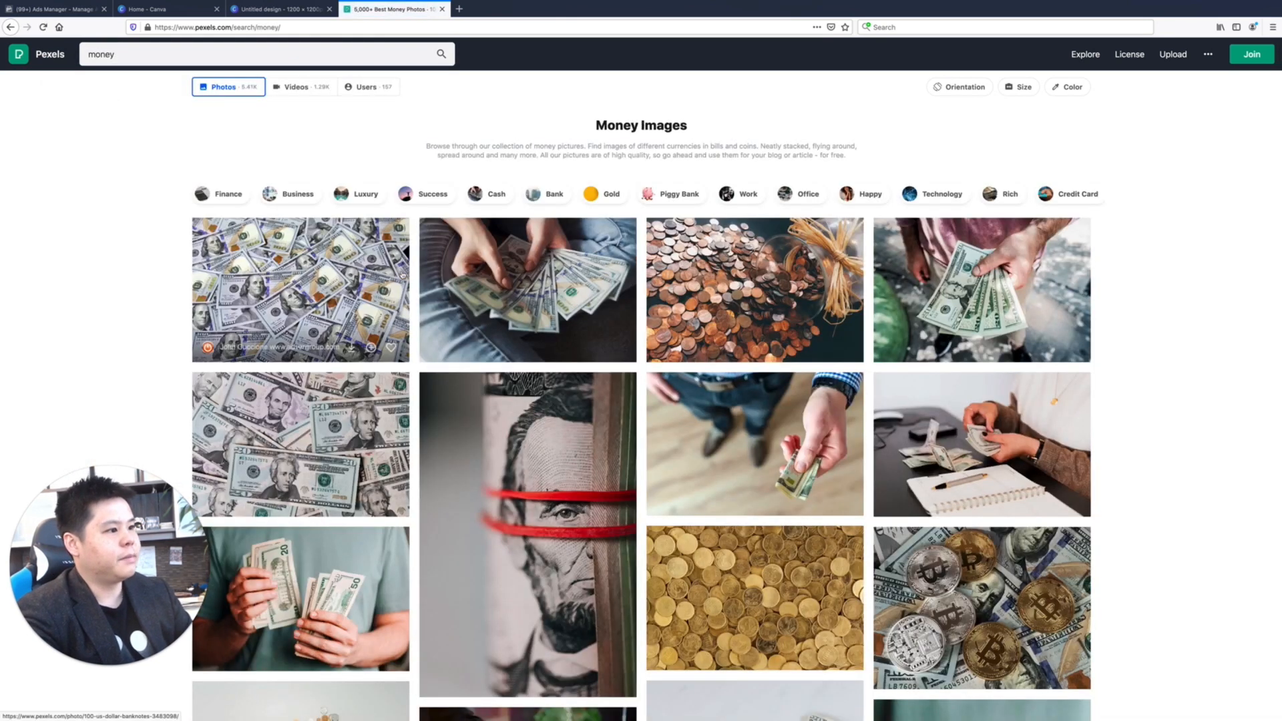
scroll(403, 274, down, 2)
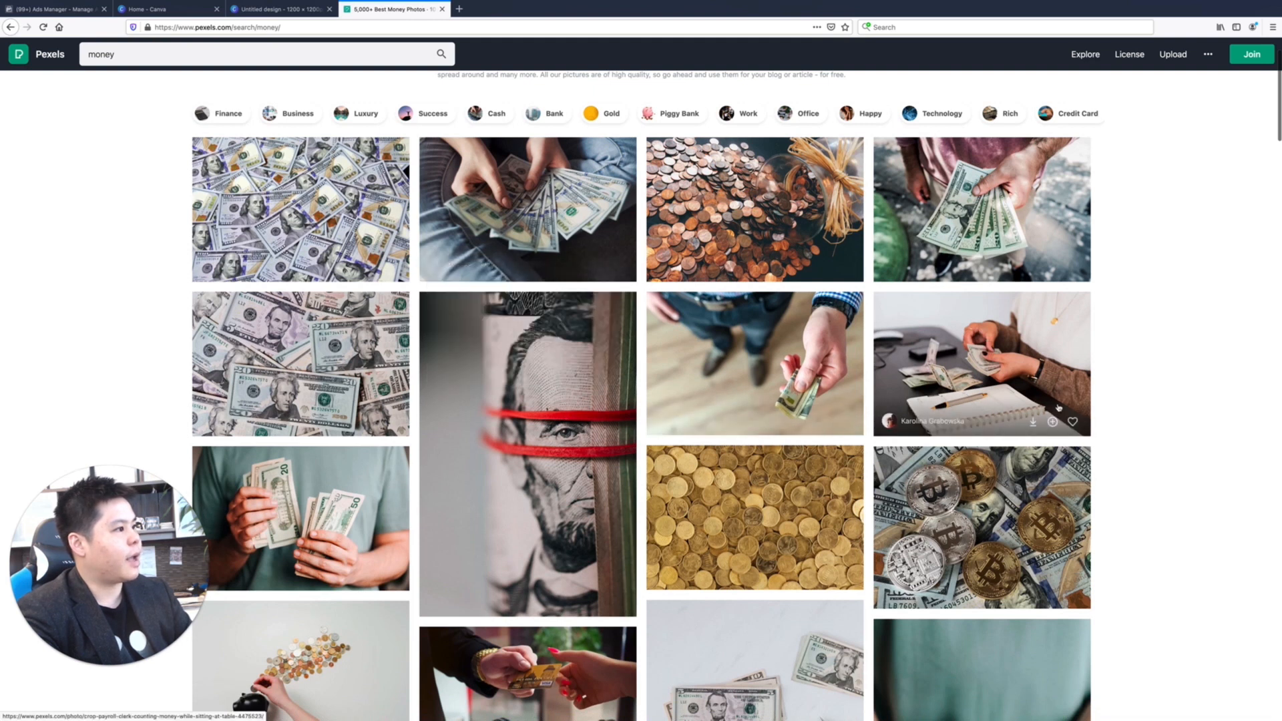
click(1032, 423)
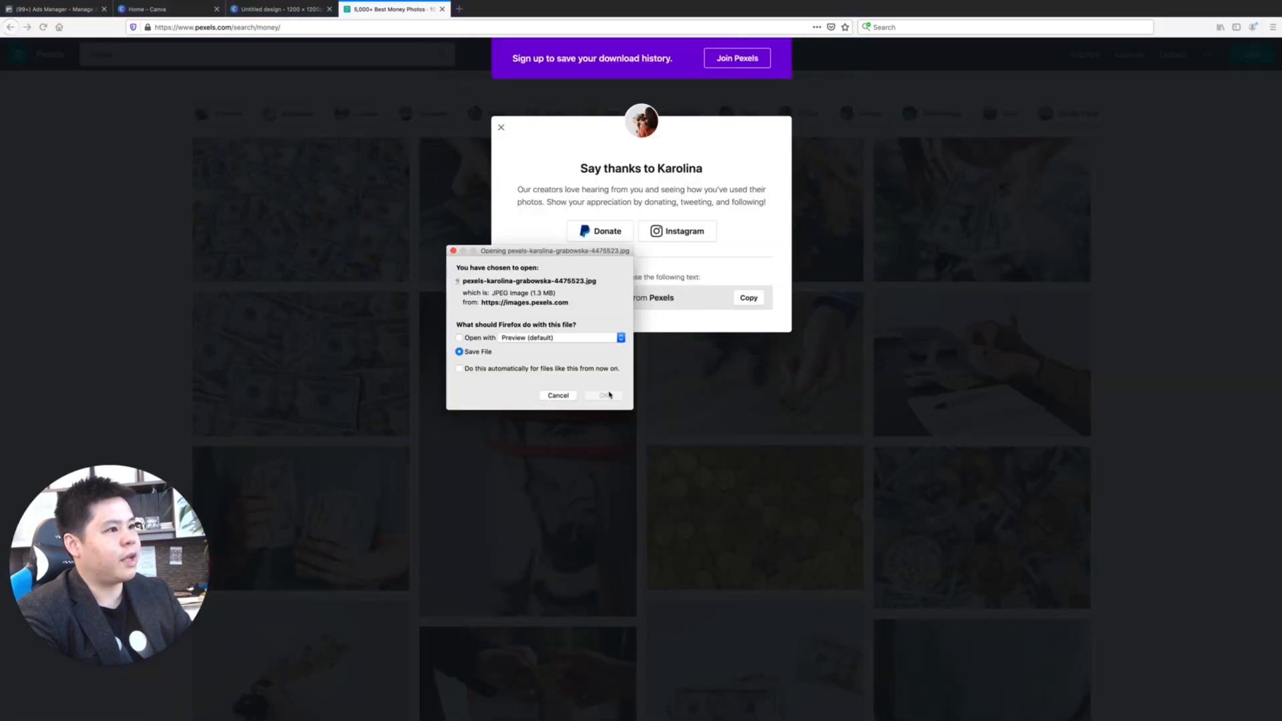
click(607, 395)
click(139, 248)
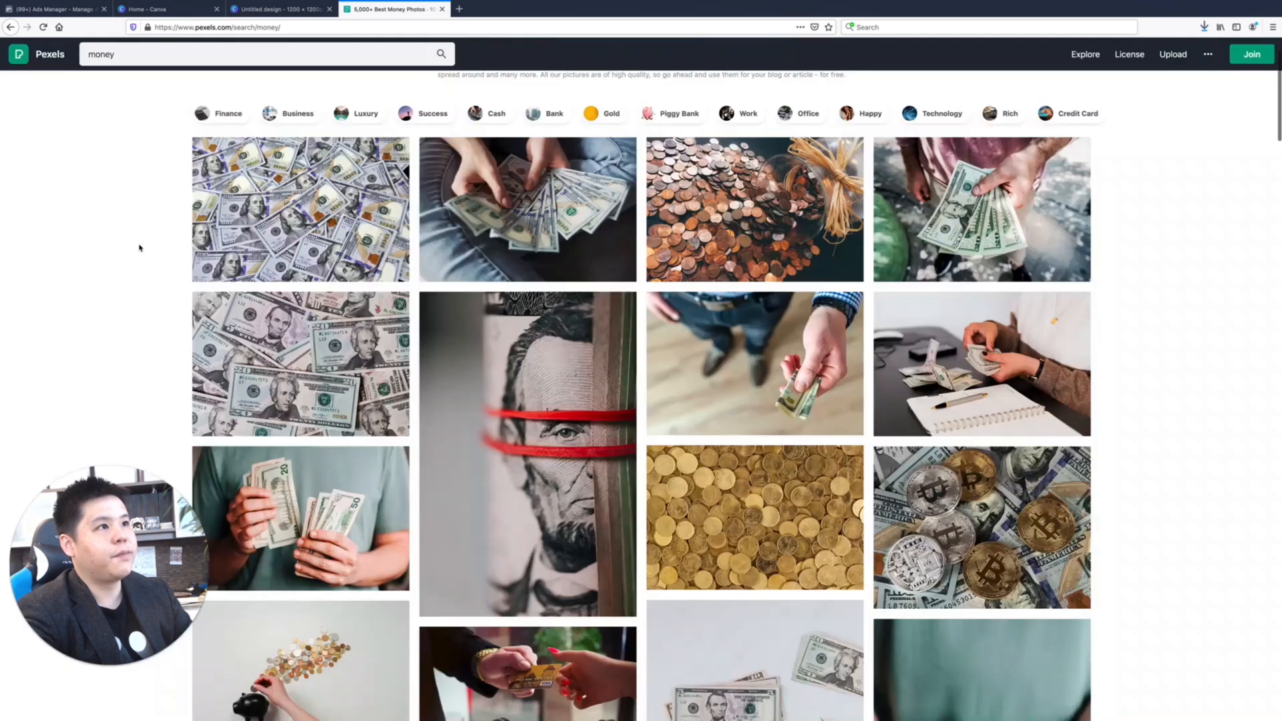
Switch back to the Canva design and upload the downloaded money photo from the Downloads folder.
click(281, 9)
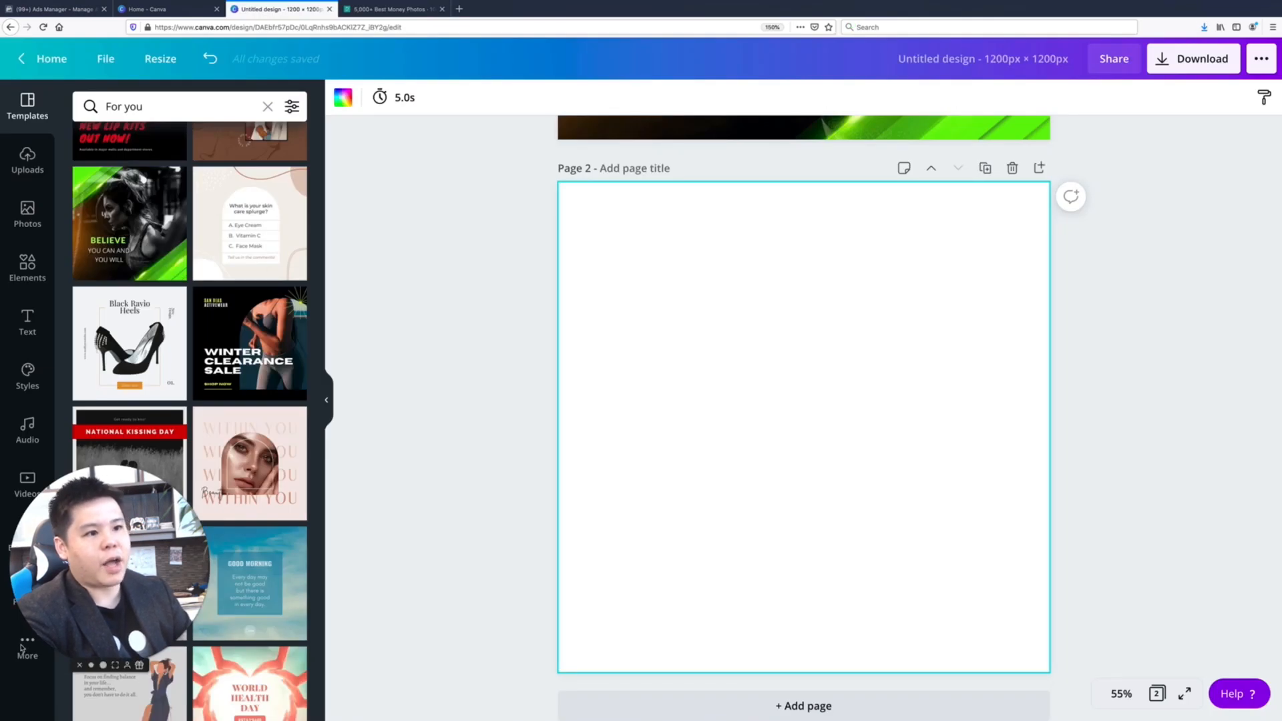
drag(86, 587, 128, 584)
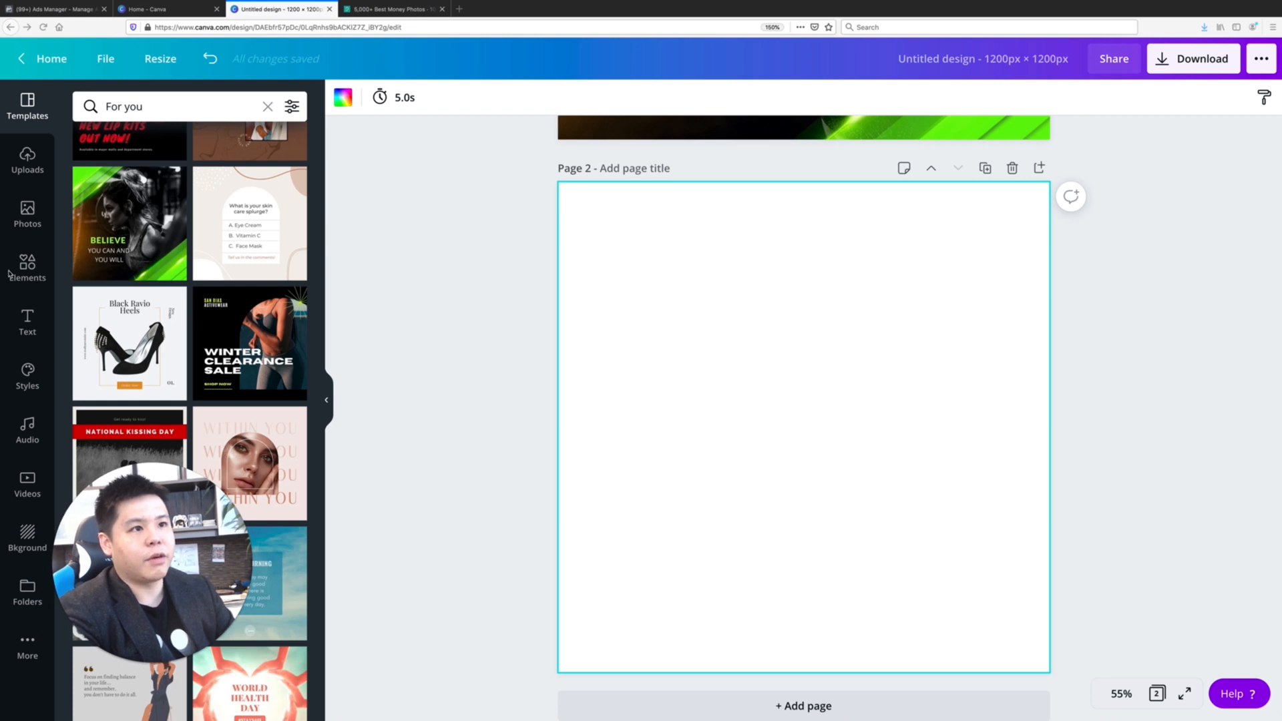
click(29, 160)
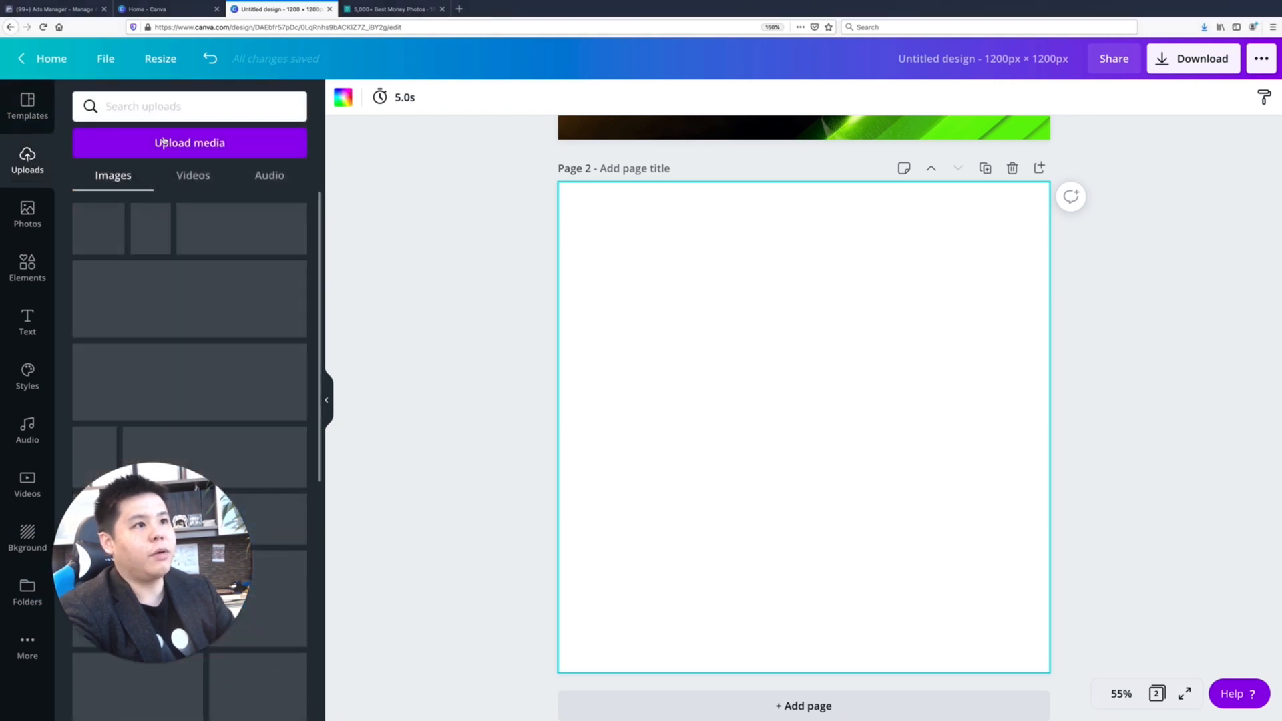
click(182, 141)
click(99, 187)
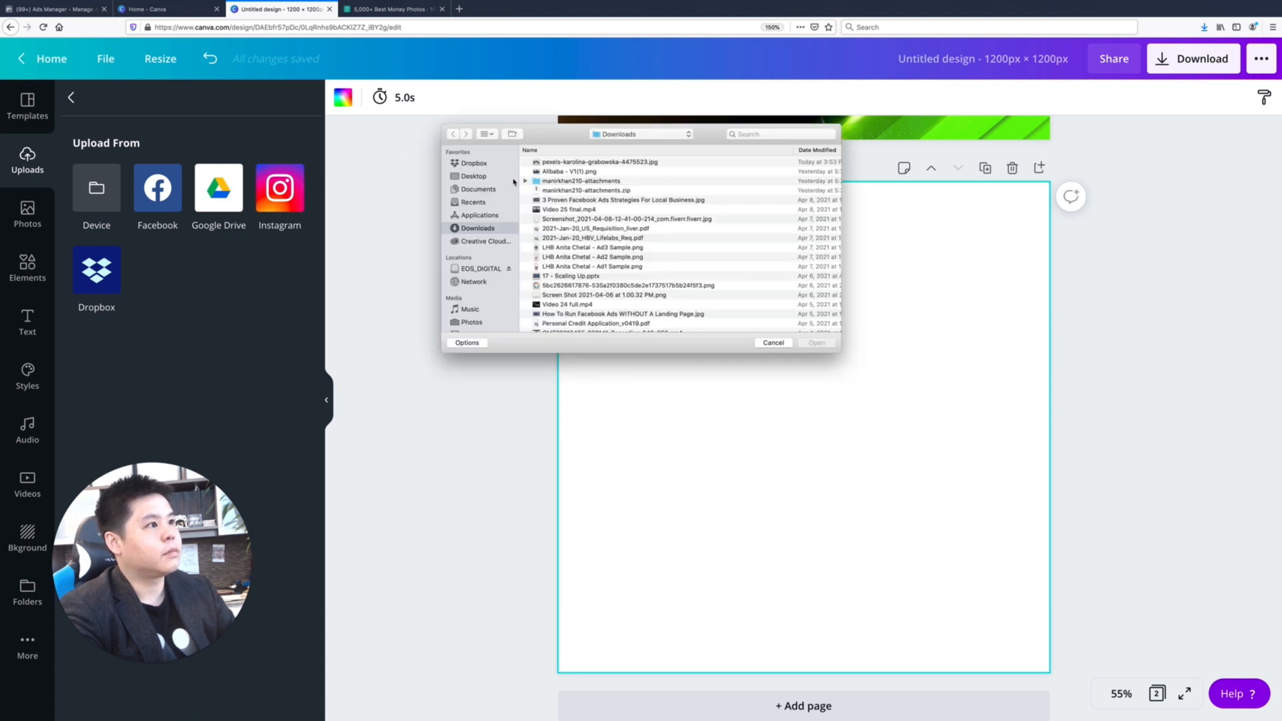
double_click(562, 165)
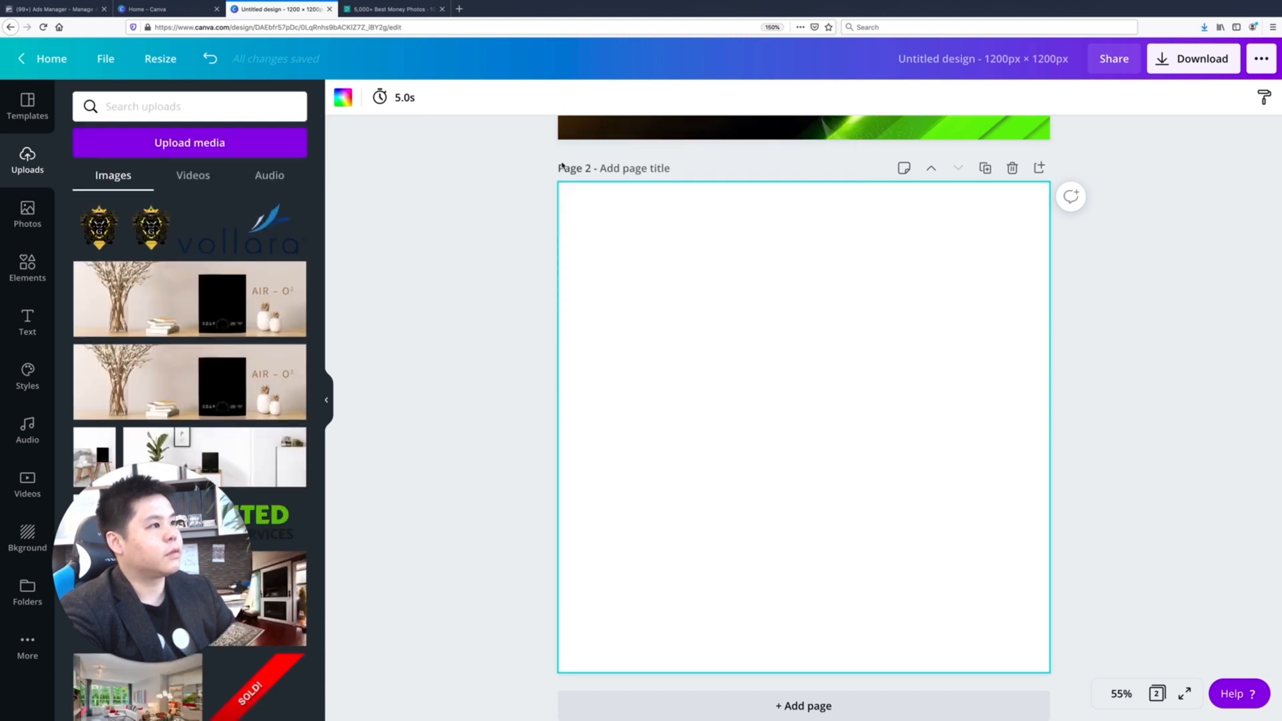
Enlarge the money photo on page 2 to the full page width and centre it vertically.
click(27, 105)
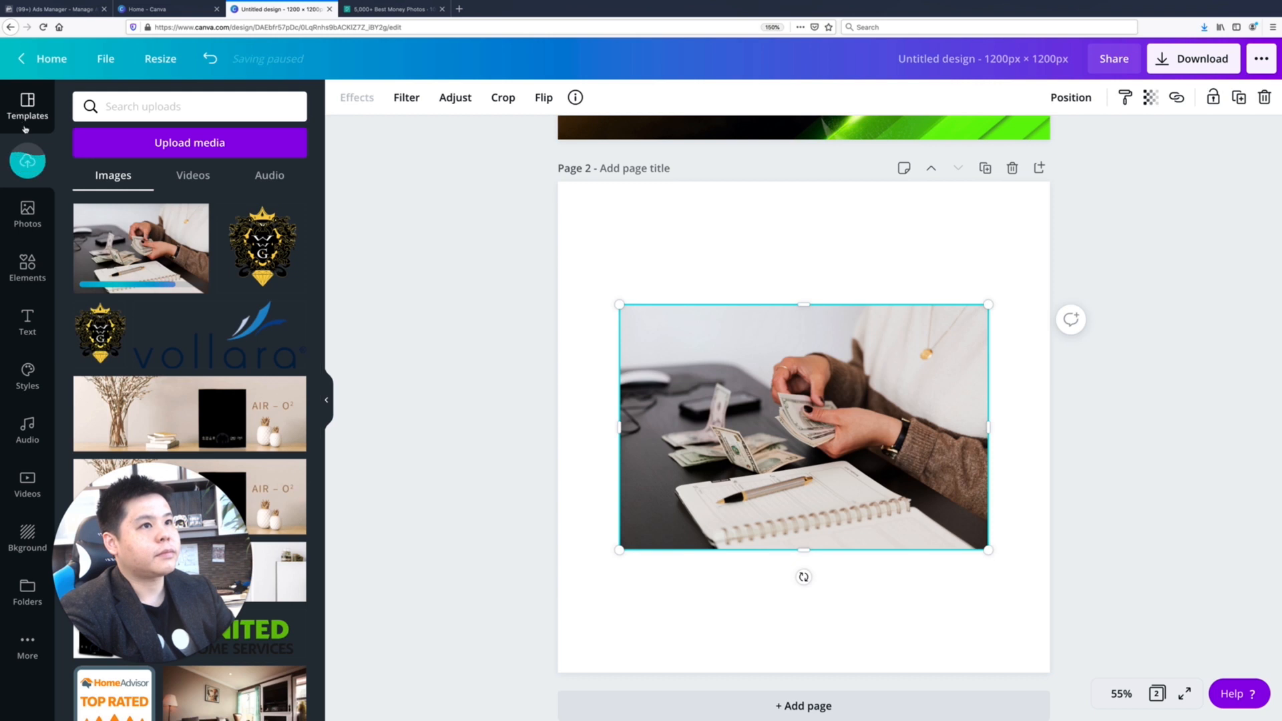
drag(784, 476, 721, 464)
drag(926, 538, 1050, 624)
drag(991, 576, 991, 545)
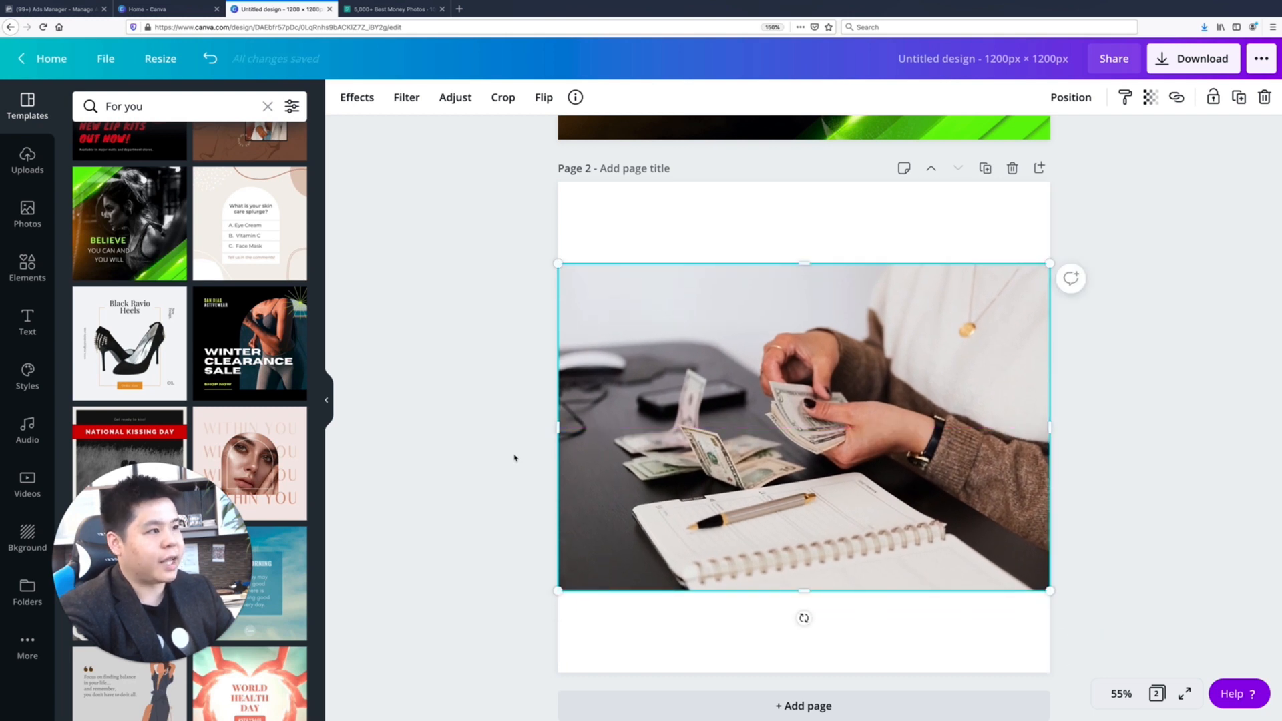
Fill page 2's background with the near-black colour taken from the money photo's colours.
click(473, 428)
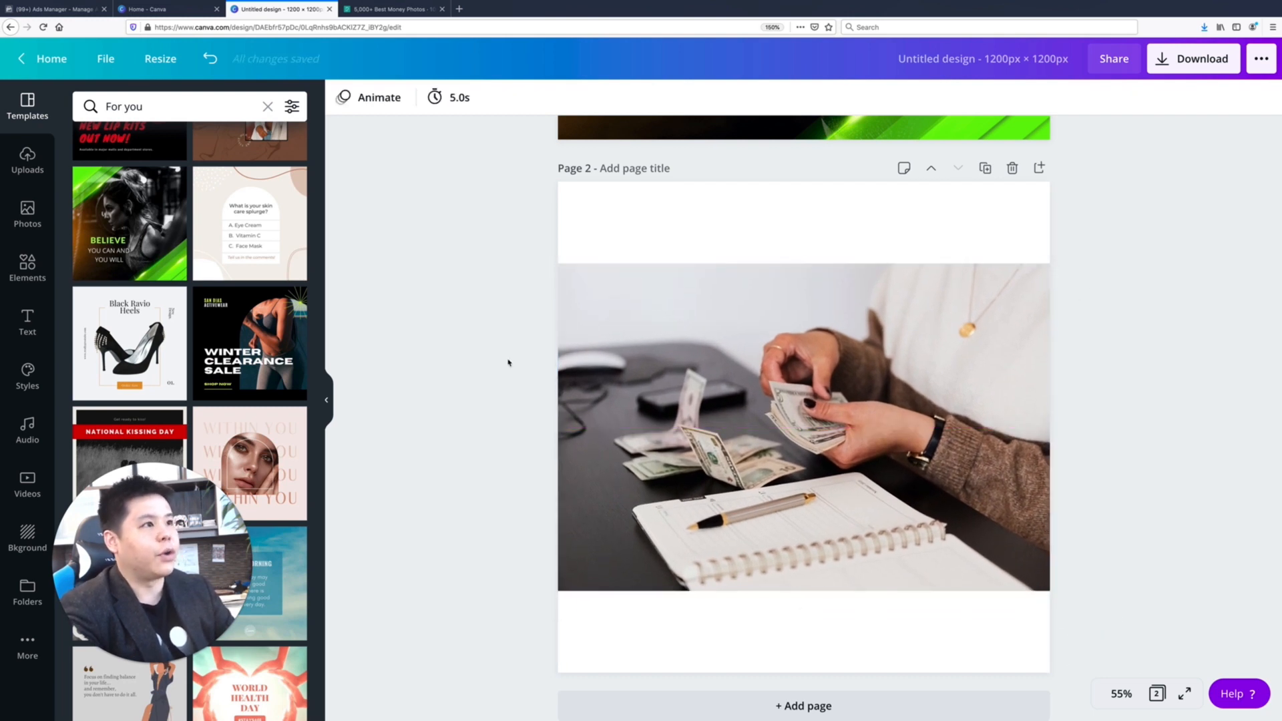
click(632, 227)
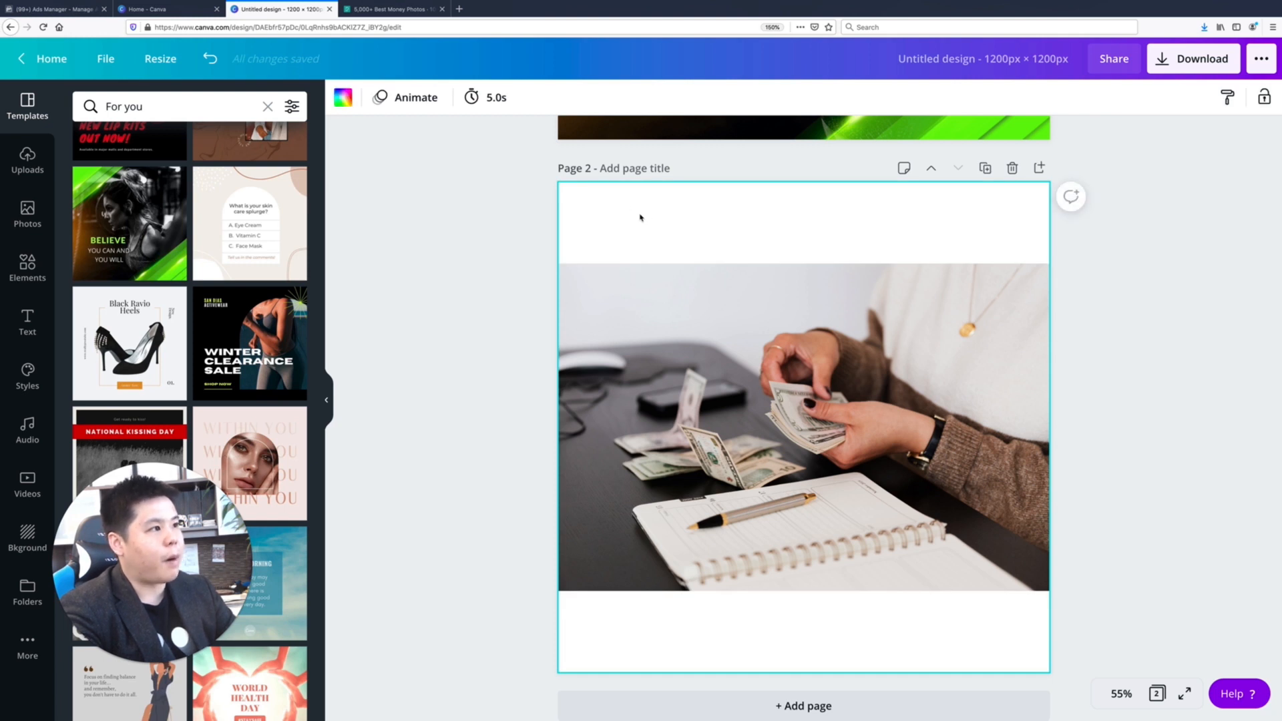
click(342, 97)
click(291, 410)
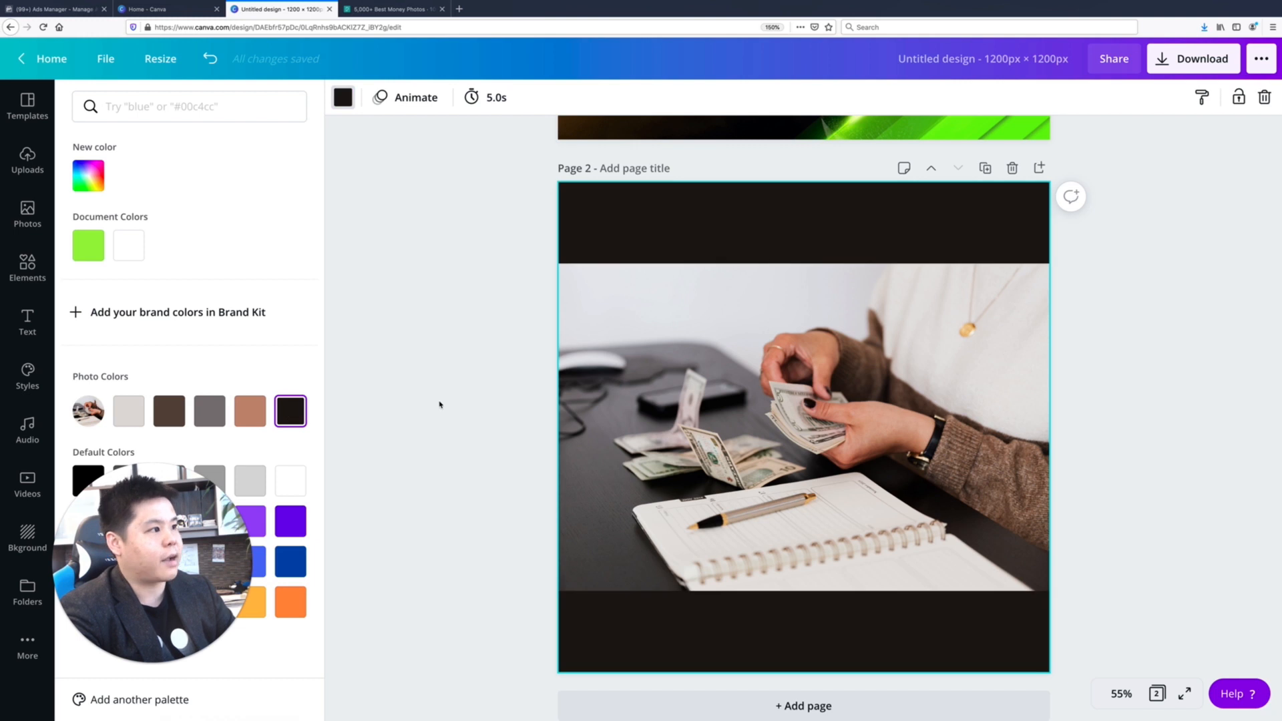
click(695, 438)
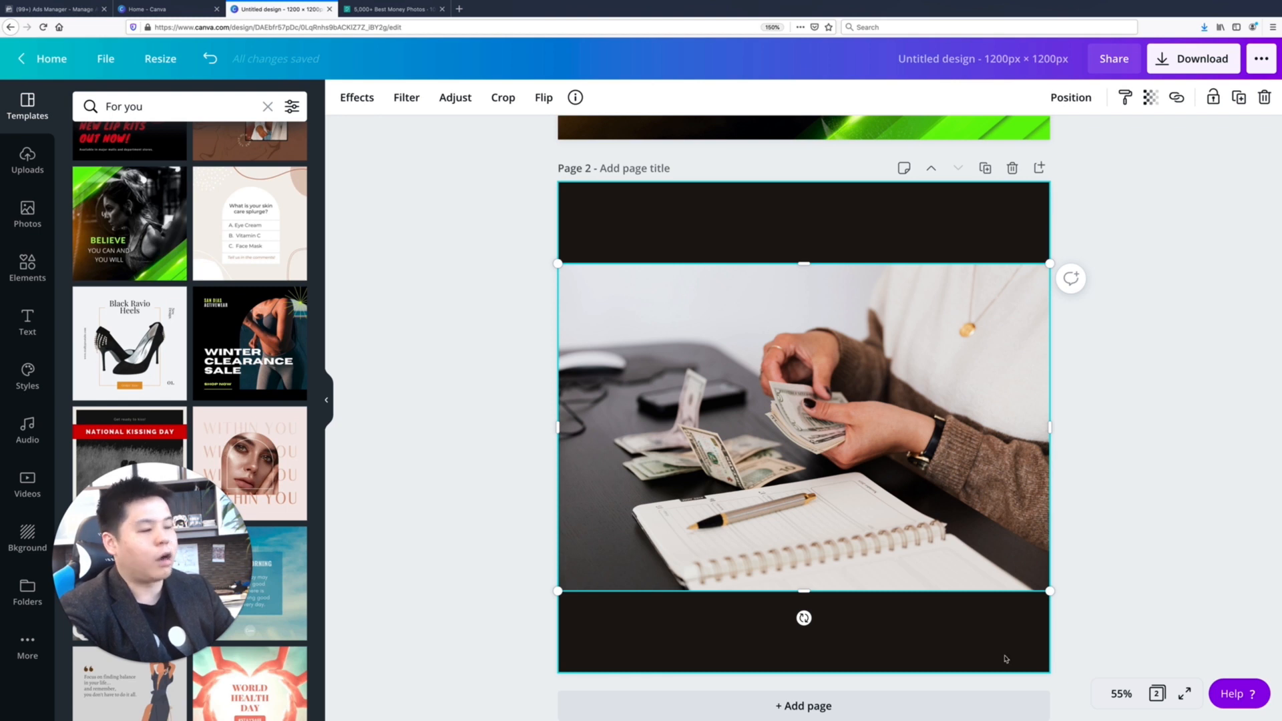
drag(885, 537, 883, 537)
click(495, 506)
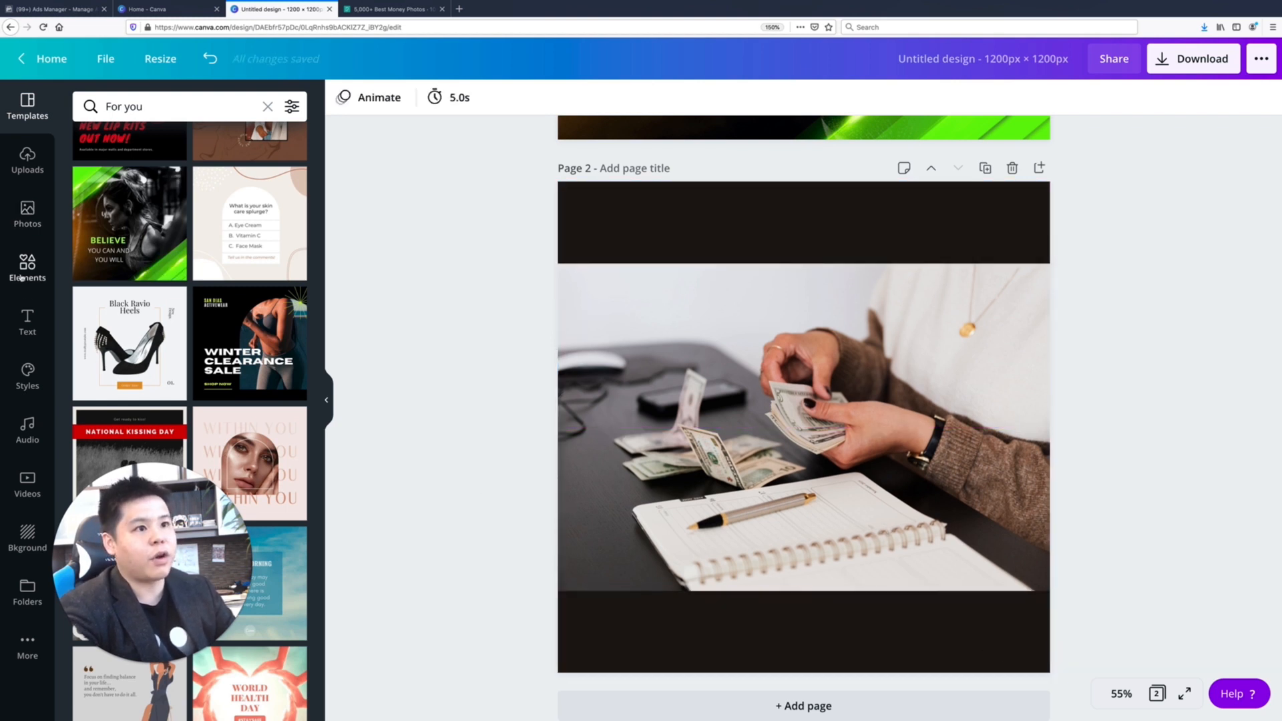
Add a heading to page 2, place it in the black band above the photo, and colour it white.
click(27, 322)
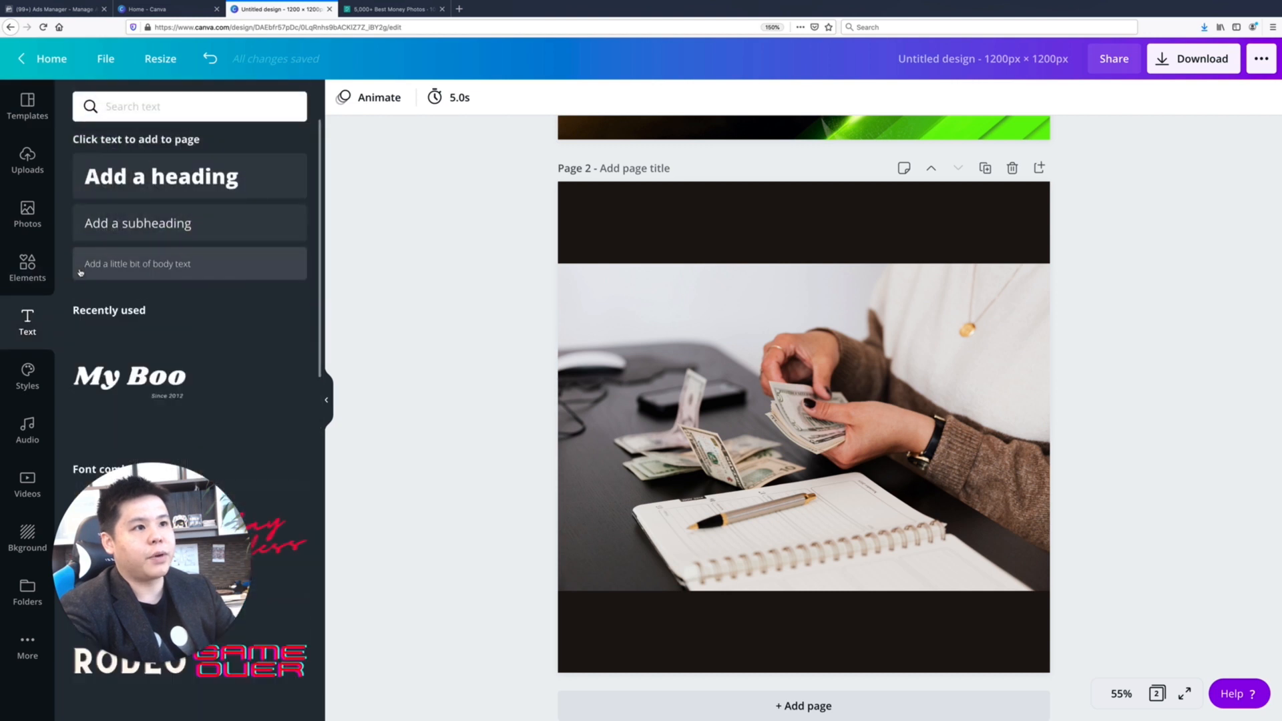
click(172, 177)
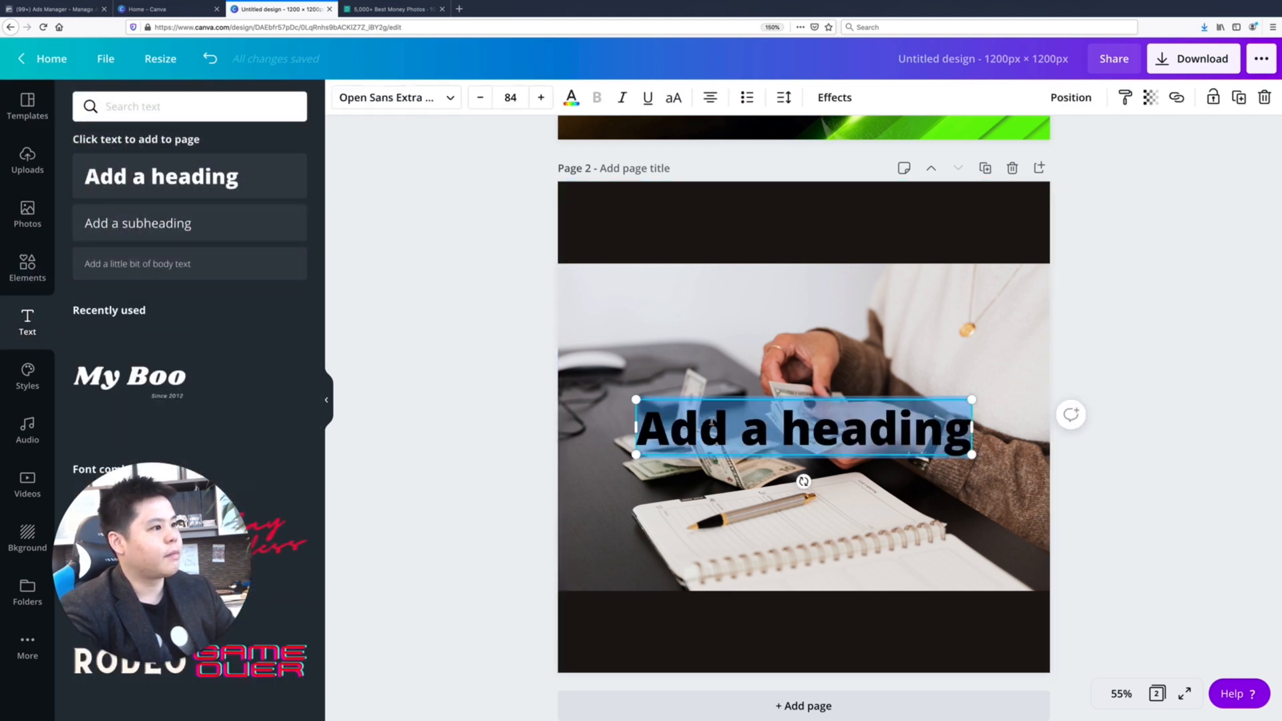
drag(721, 456, 753, 223)
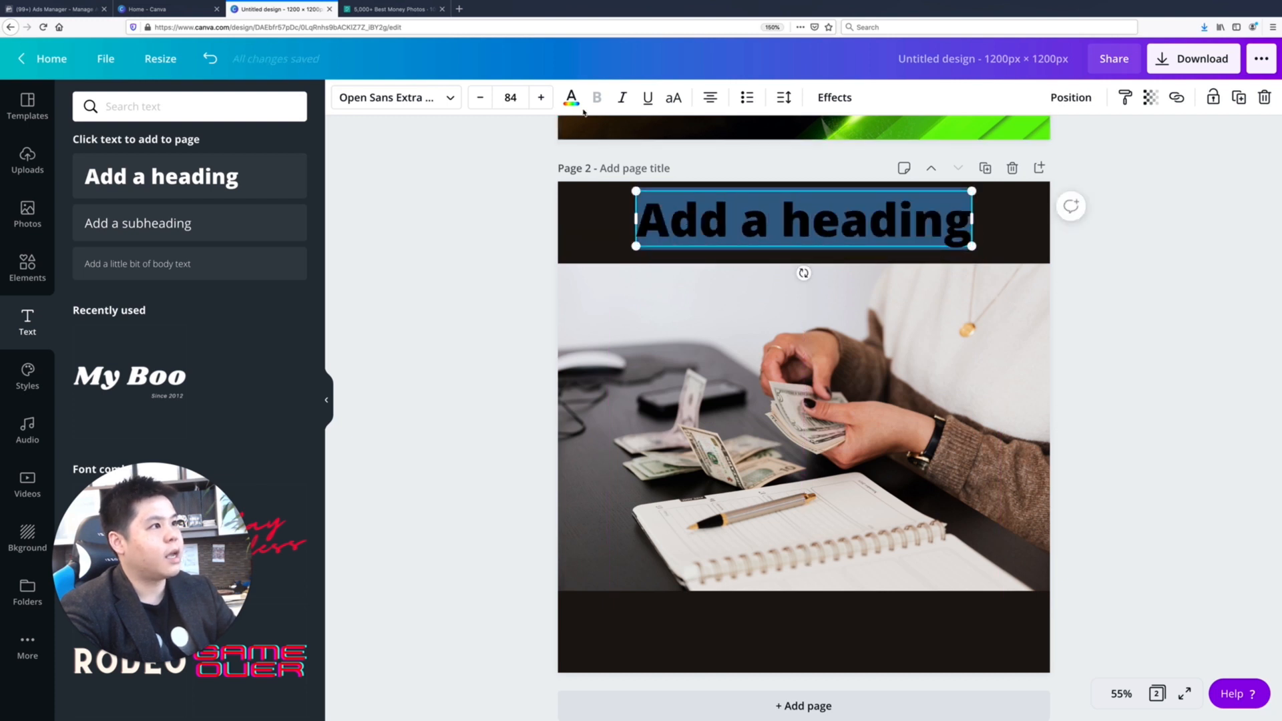
click(571, 97)
click(210, 245)
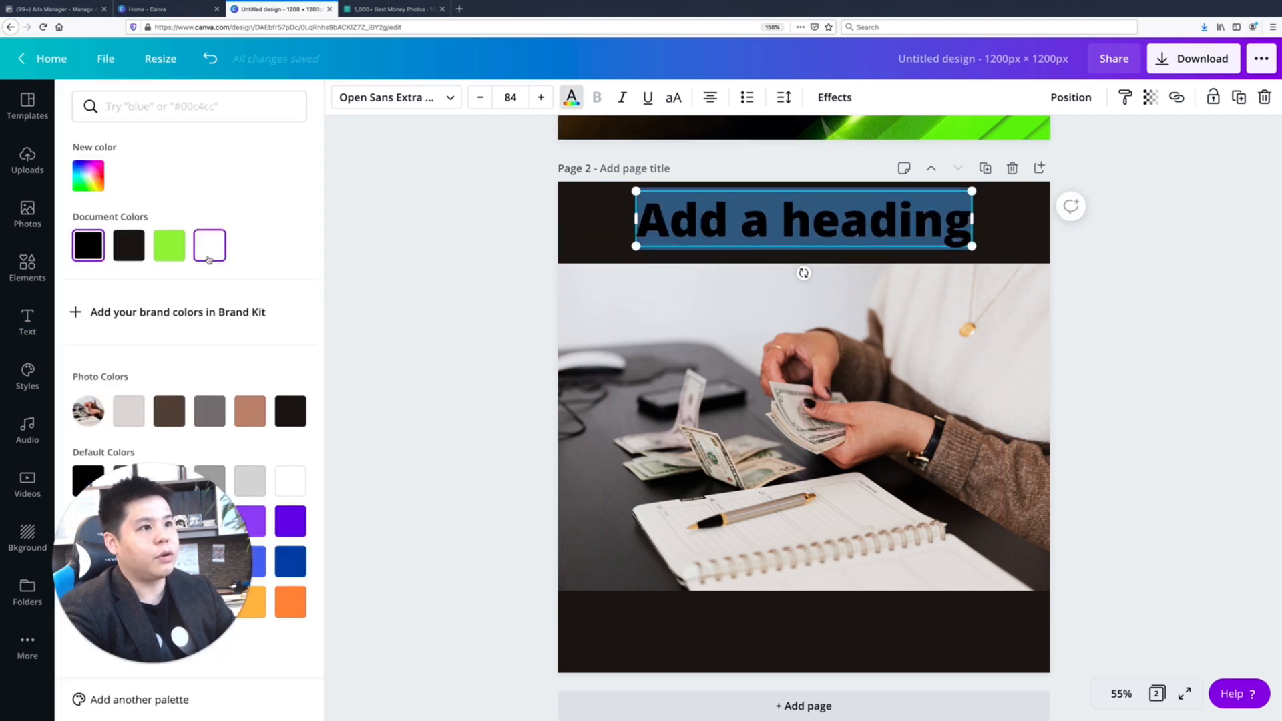
Replace the placeholder text of the white heading above the photo with "Free Leads".
double_click(802, 226)
key(ctrl+a)
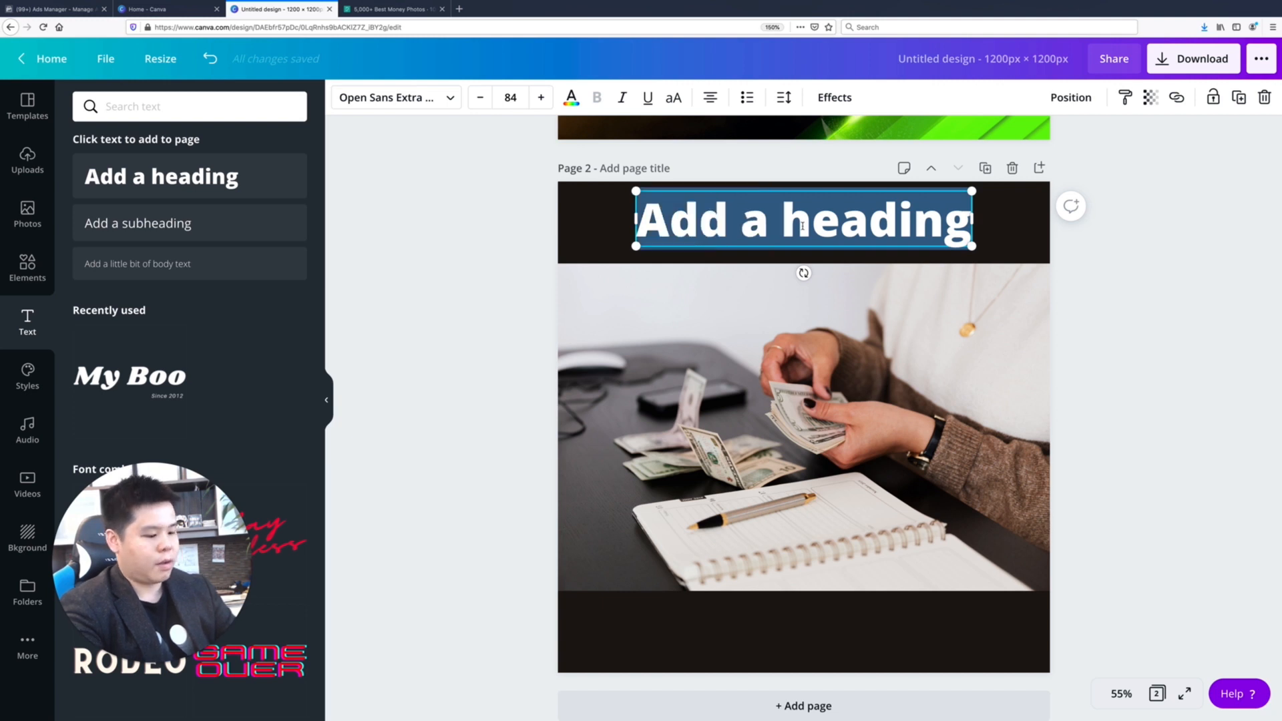
text(Free)
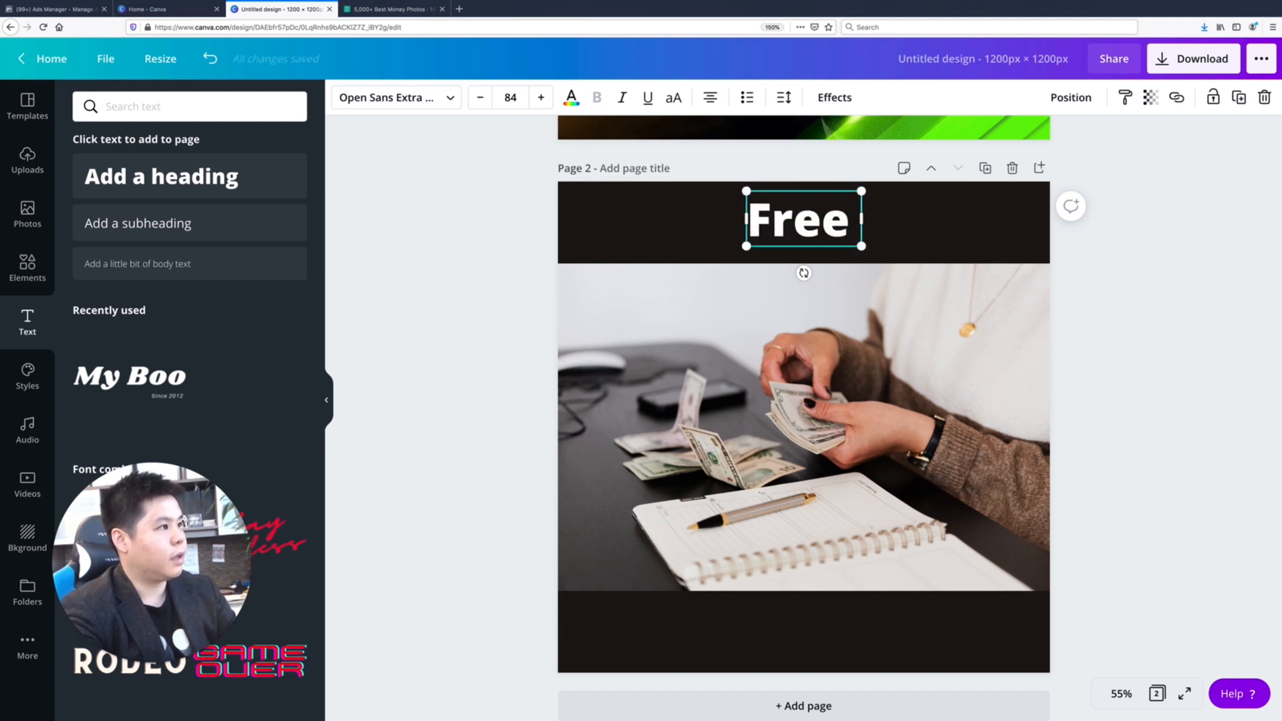
text( Leads)
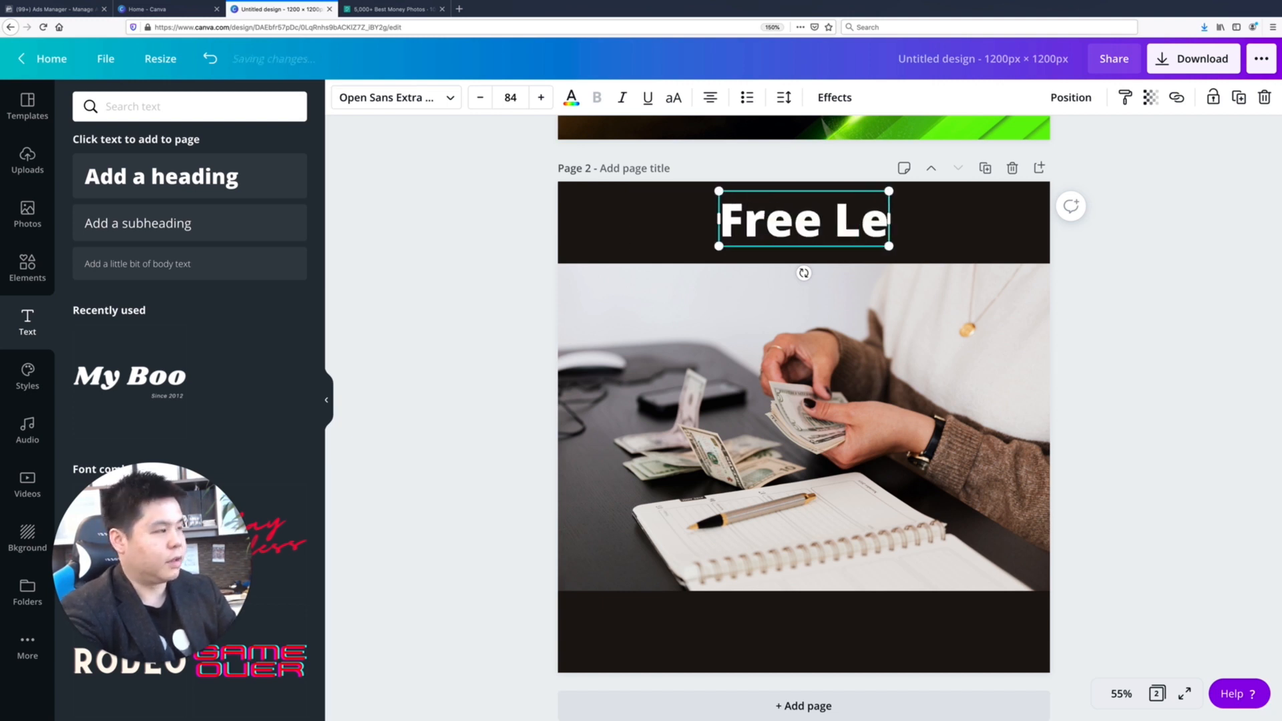
click(501, 290)
click(803, 235)
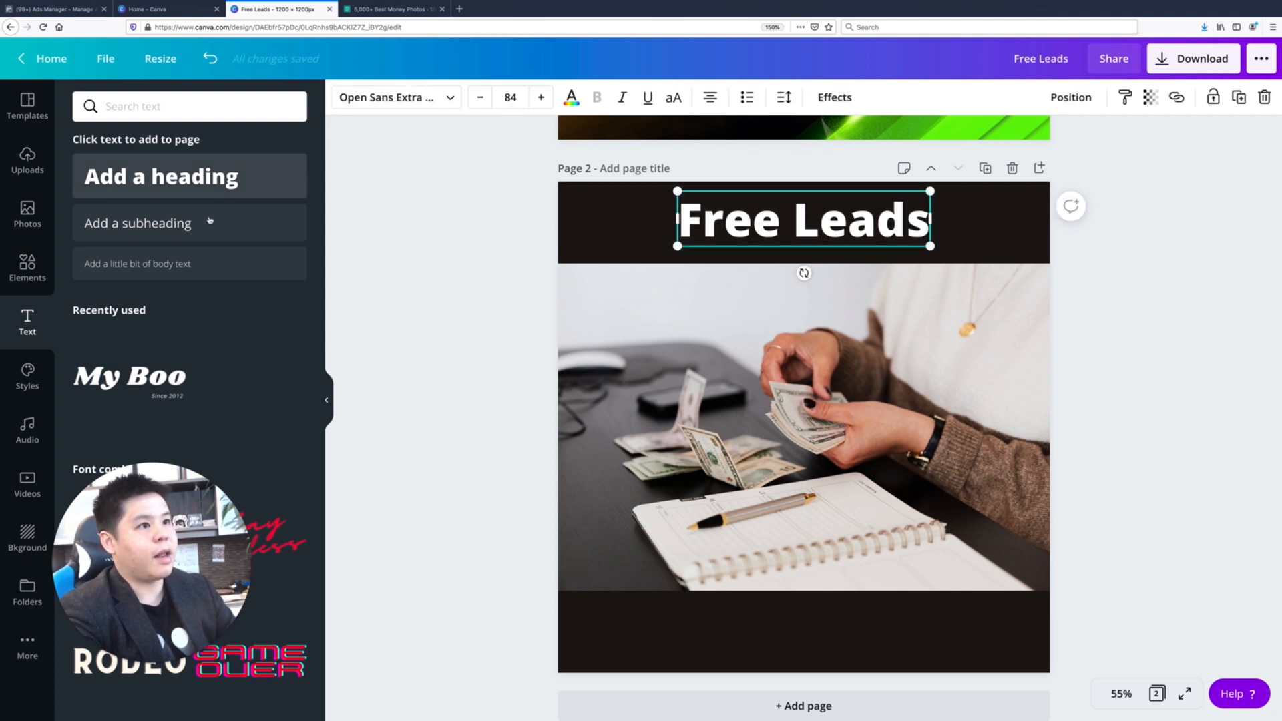
Add a second heading reading "Learn More" and reduce its font size to 67.
click(189, 190)
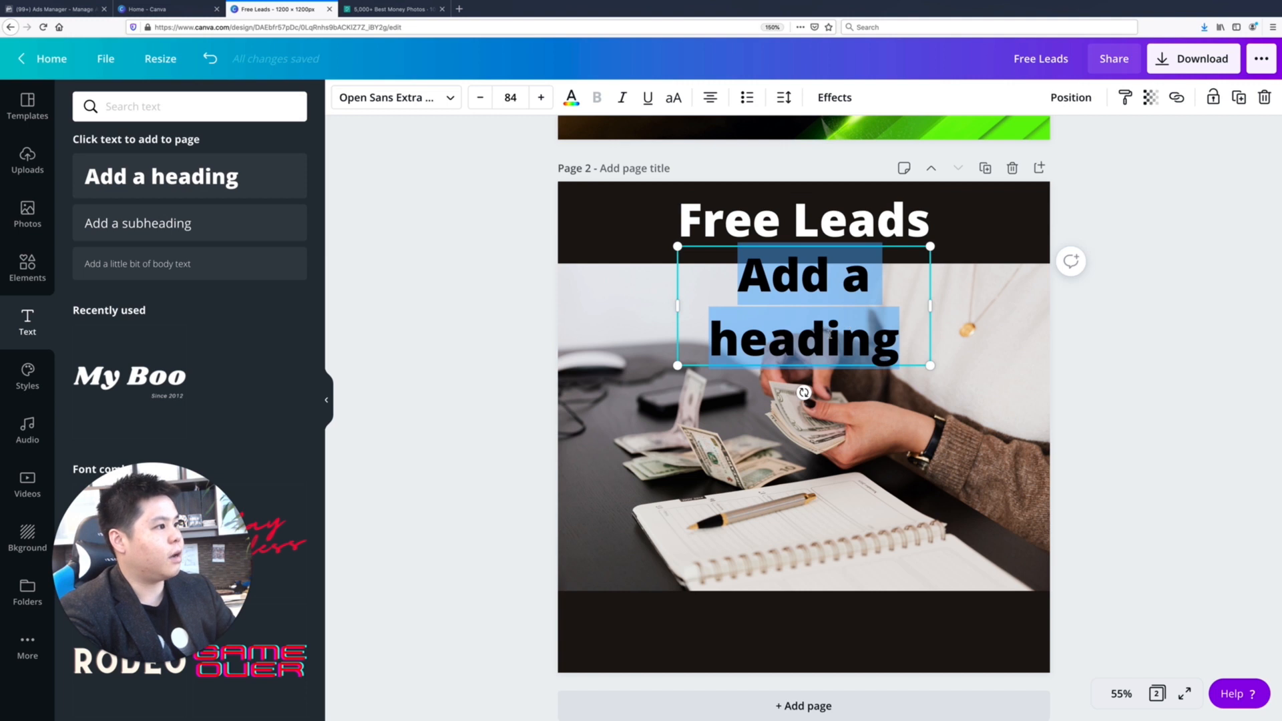
text(Learn More)
key(ctrl+a)
click(480, 97)
click(480, 97)
click(480, 98)
click(480, 97)
click(480, 98)
click(480, 98)
click(479, 98)
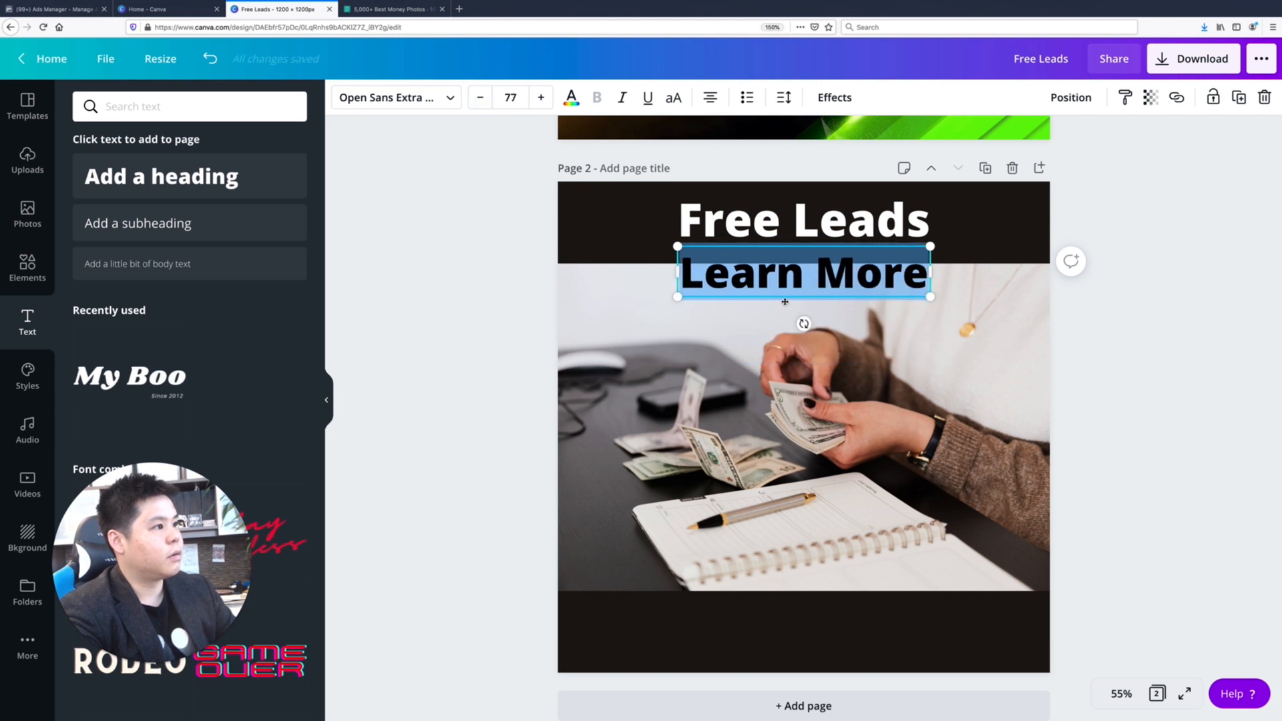
click(479, 97)
click(480, 97)
double_click(480, 98)
double_click(479, 97)
double_click(480, 97)
double_click(479, 98)
click(475, 291)
Move the "Learn More" heading to the right part of the black band below the photo and colour it white.
drag(764, 283, 873, 635)
double_click(873, 635)
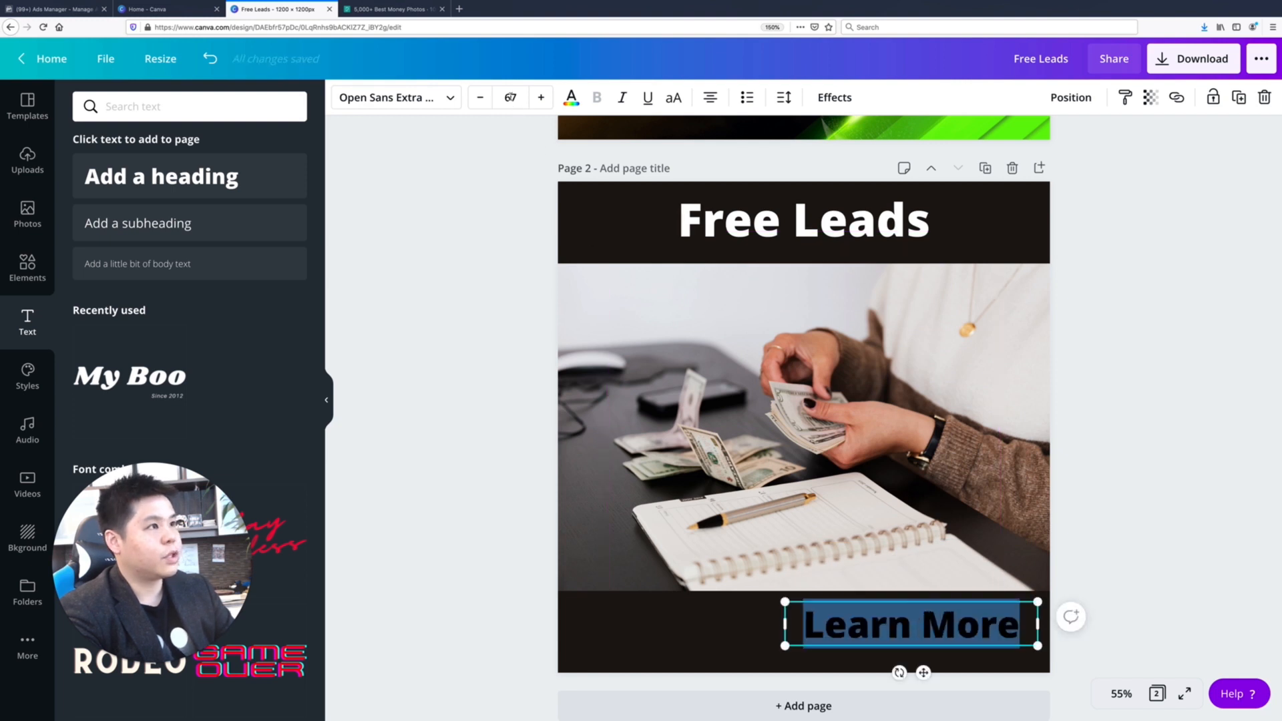
click(571, 98)
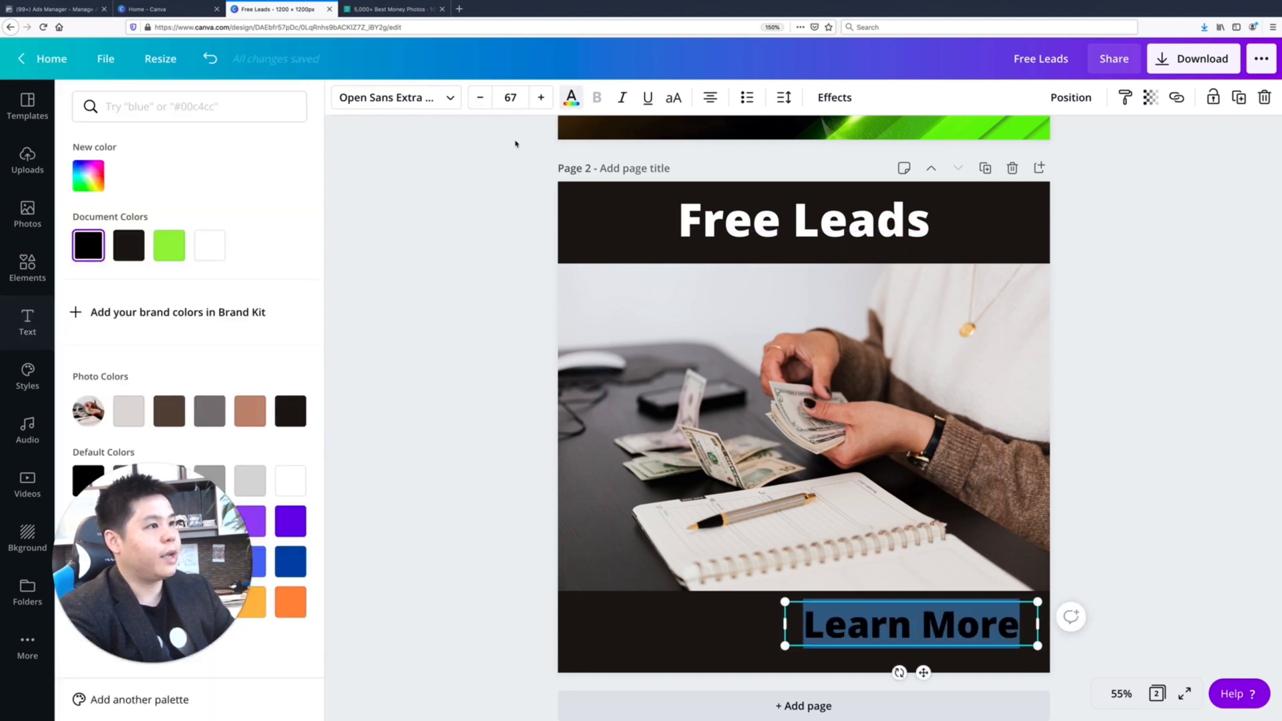
click(202, 250)
click(405, 289)
click(502, 450)
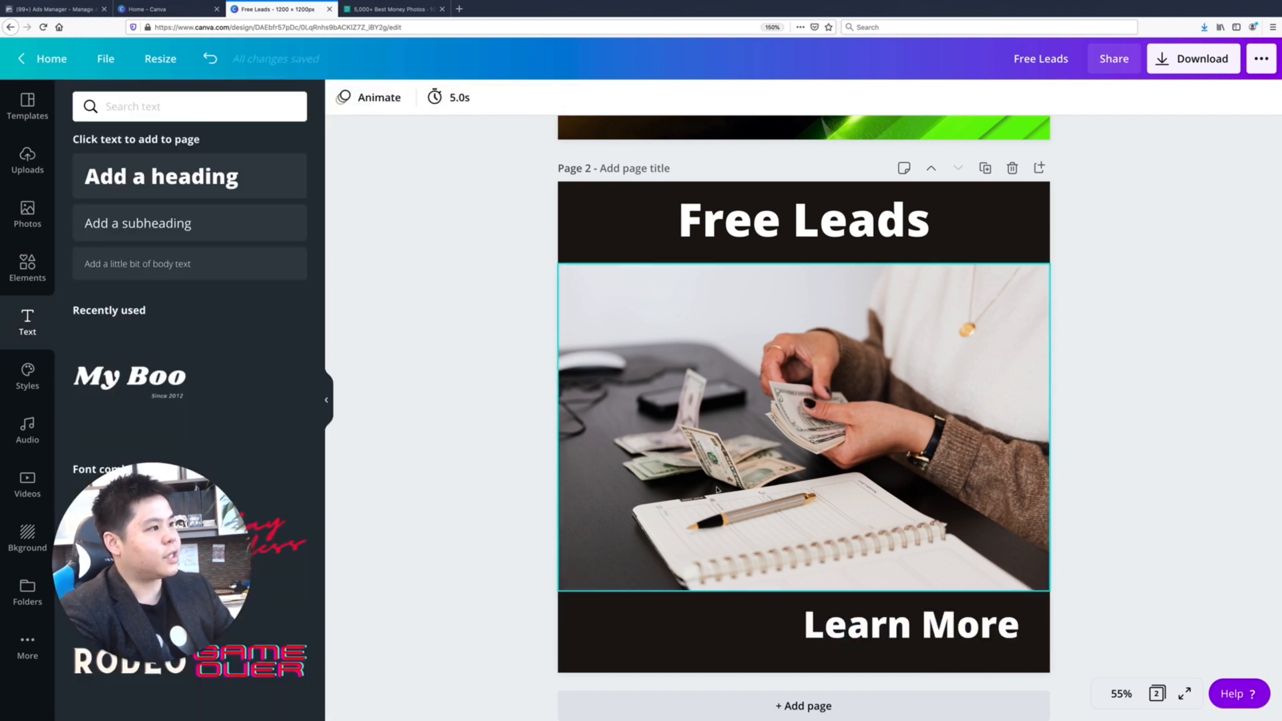
click(1032, 617)
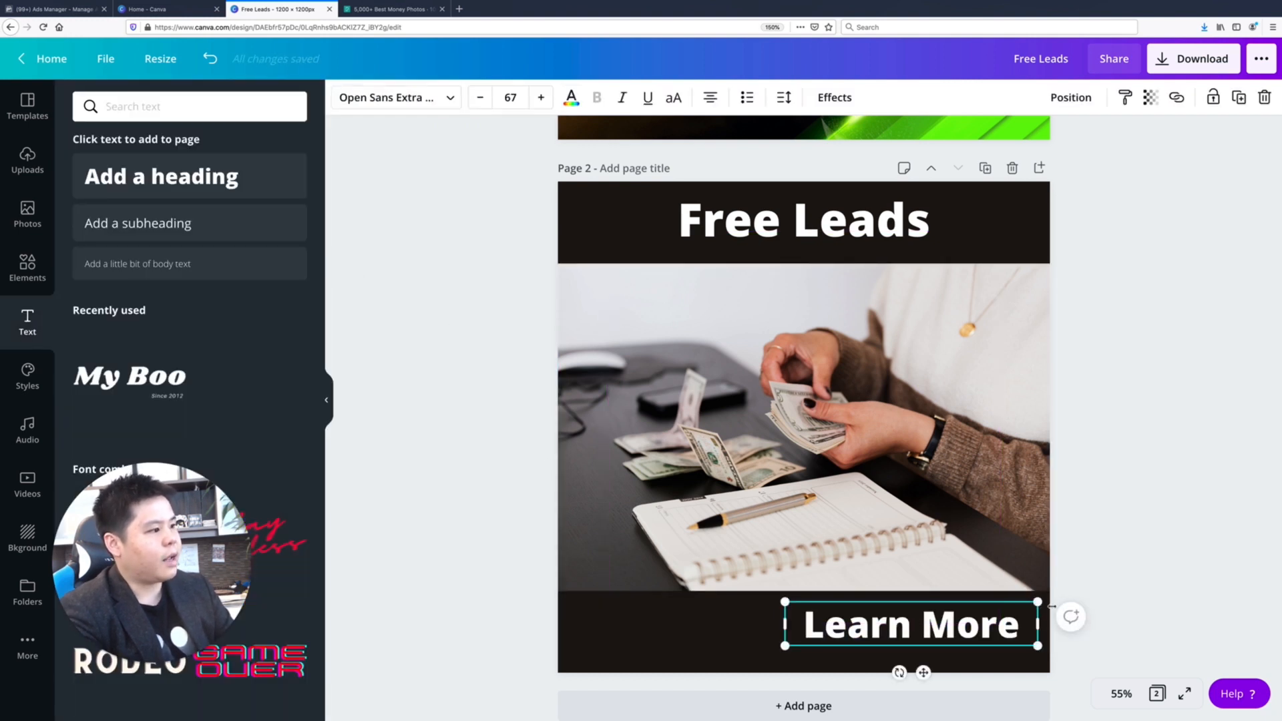
click(1100, 531)
Try replacing the "Free Leads" heading with text beginning "Get High-".
click(771, 210)
click(773, 211)
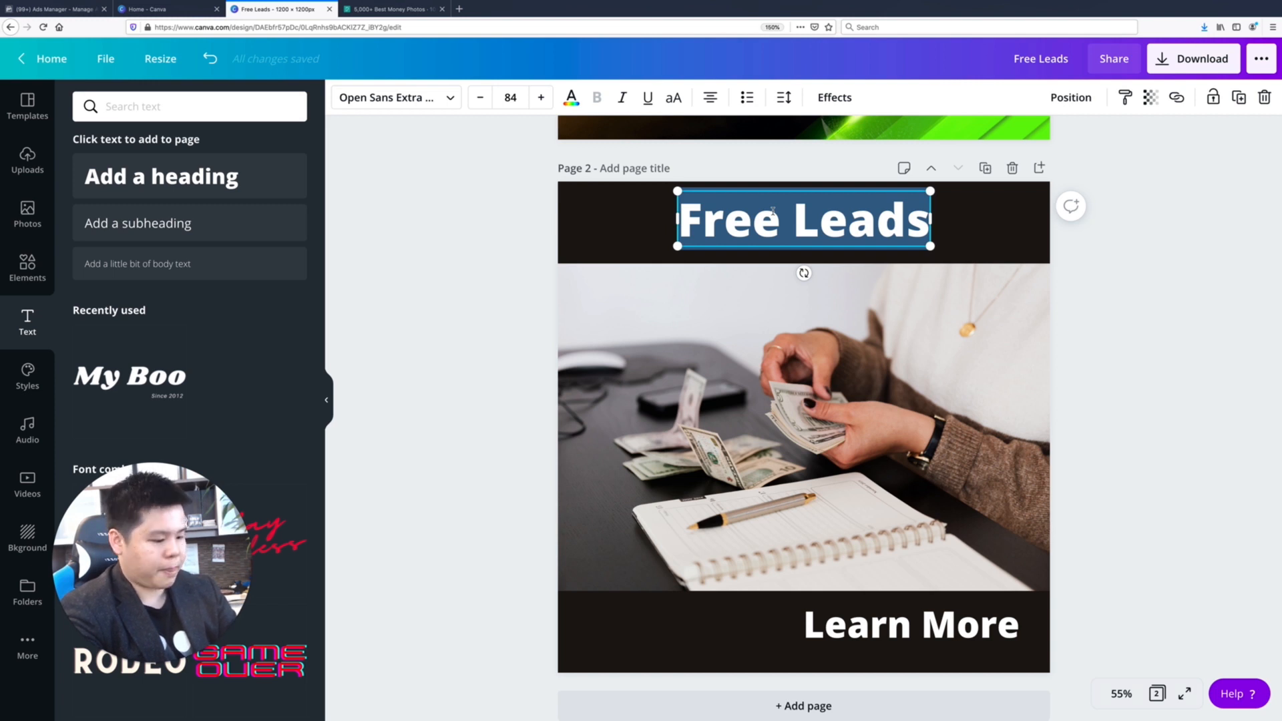
text(Get High Qial)
key(BackSpace)
key(BackSpace)
key(BackSpace)
key(BackSpace)
key(BackSpace)
text(-)
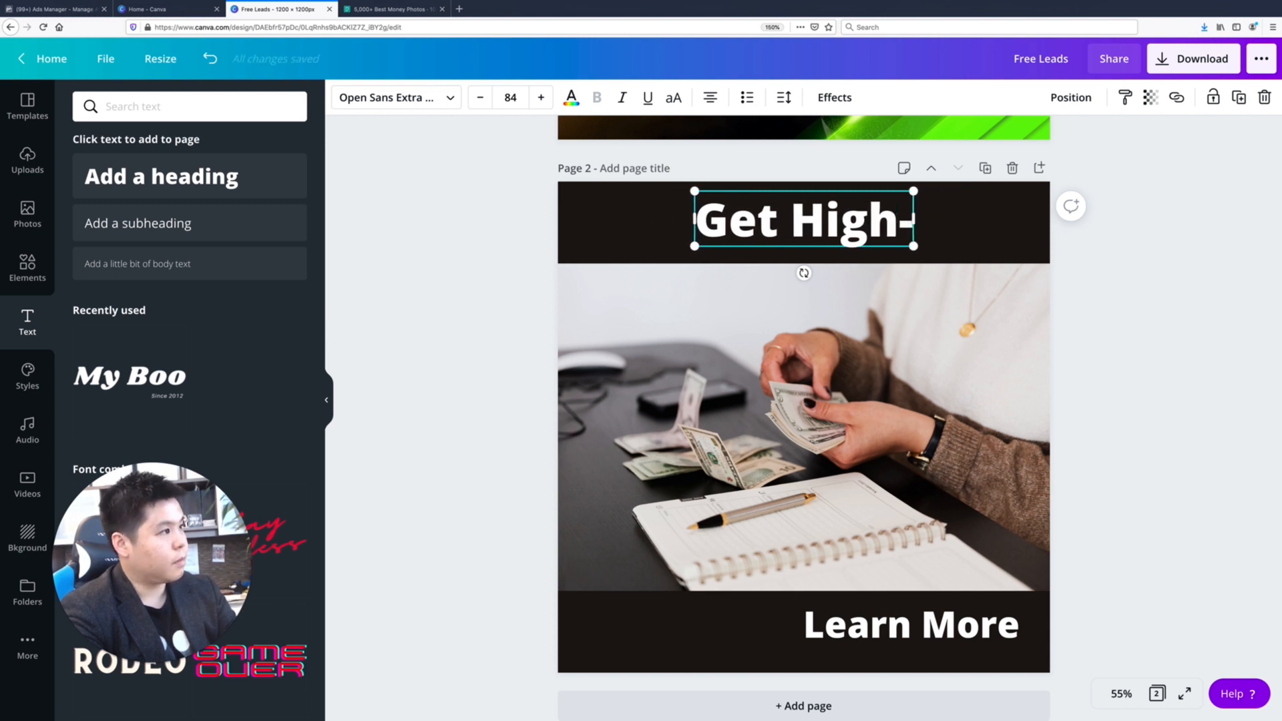
Replace the upper heading's text with "See How We Help" and, on a new line, "Businesses Get High-Quality Leads For Pennies On The Dollar".
key(ctrl+a)
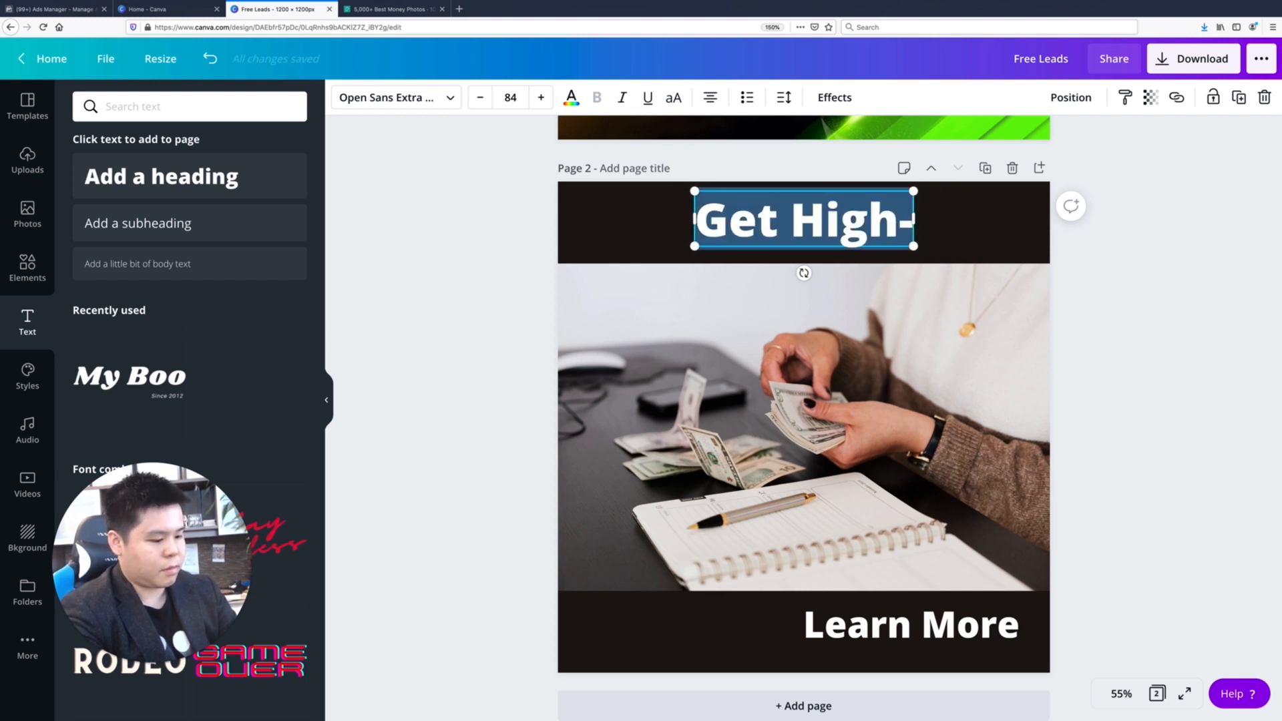
text(Se)
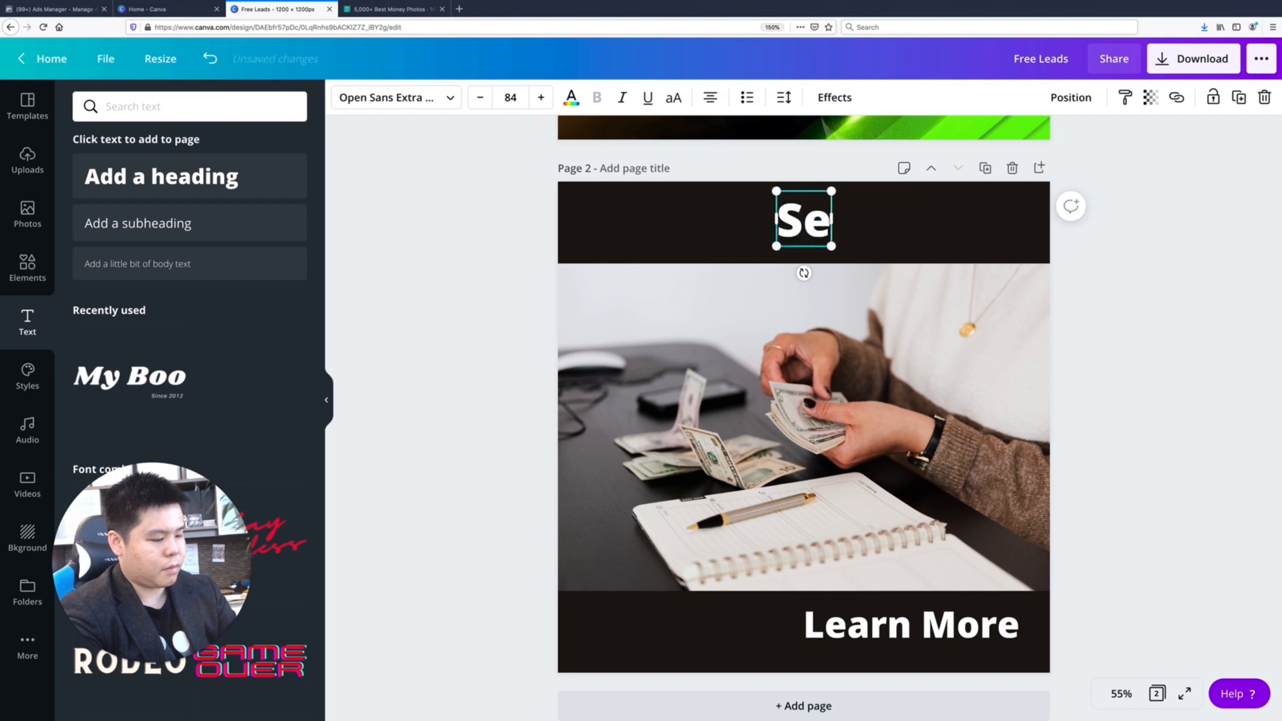
text(e How We Help)
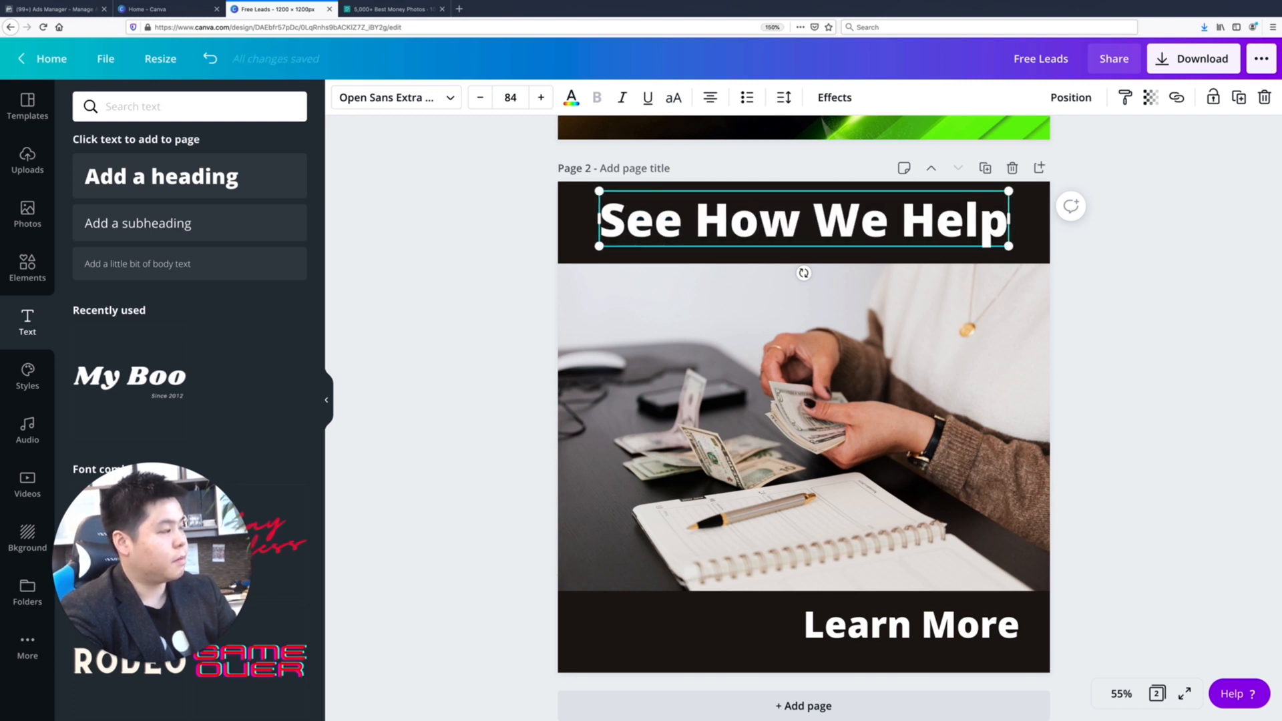
text( Businesses Get Hi)
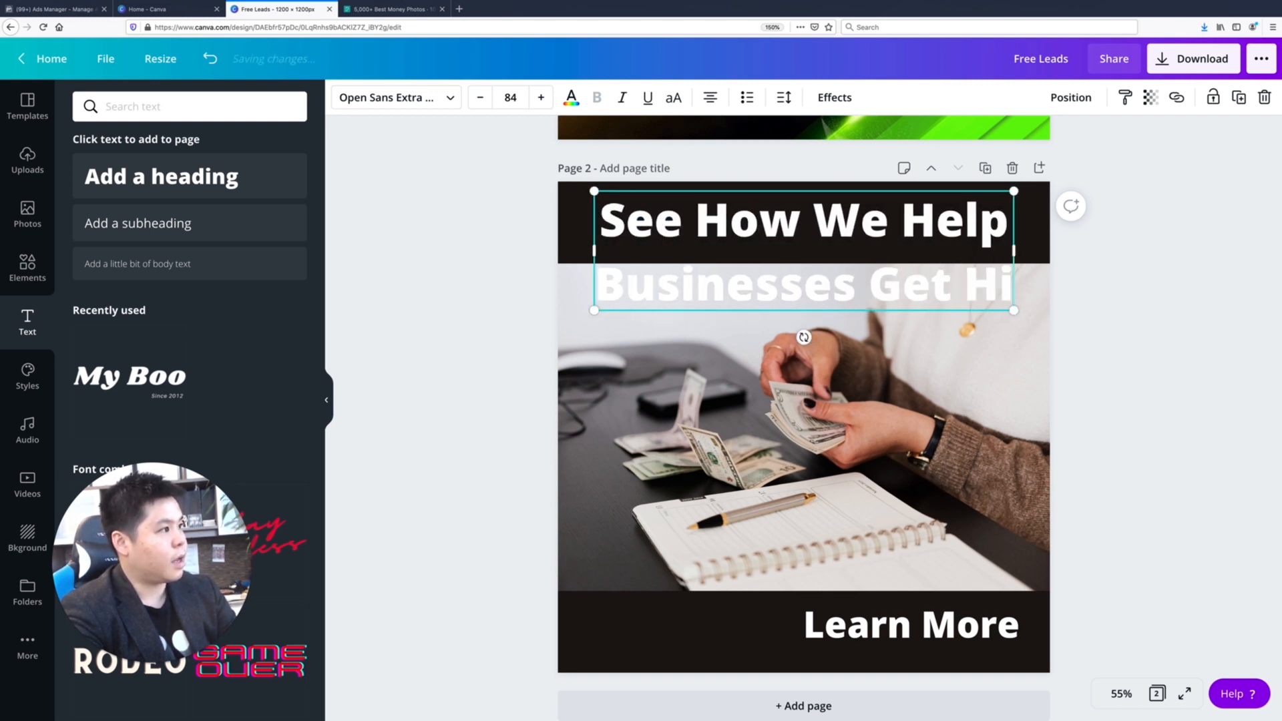
text(gh-Quality Leads)
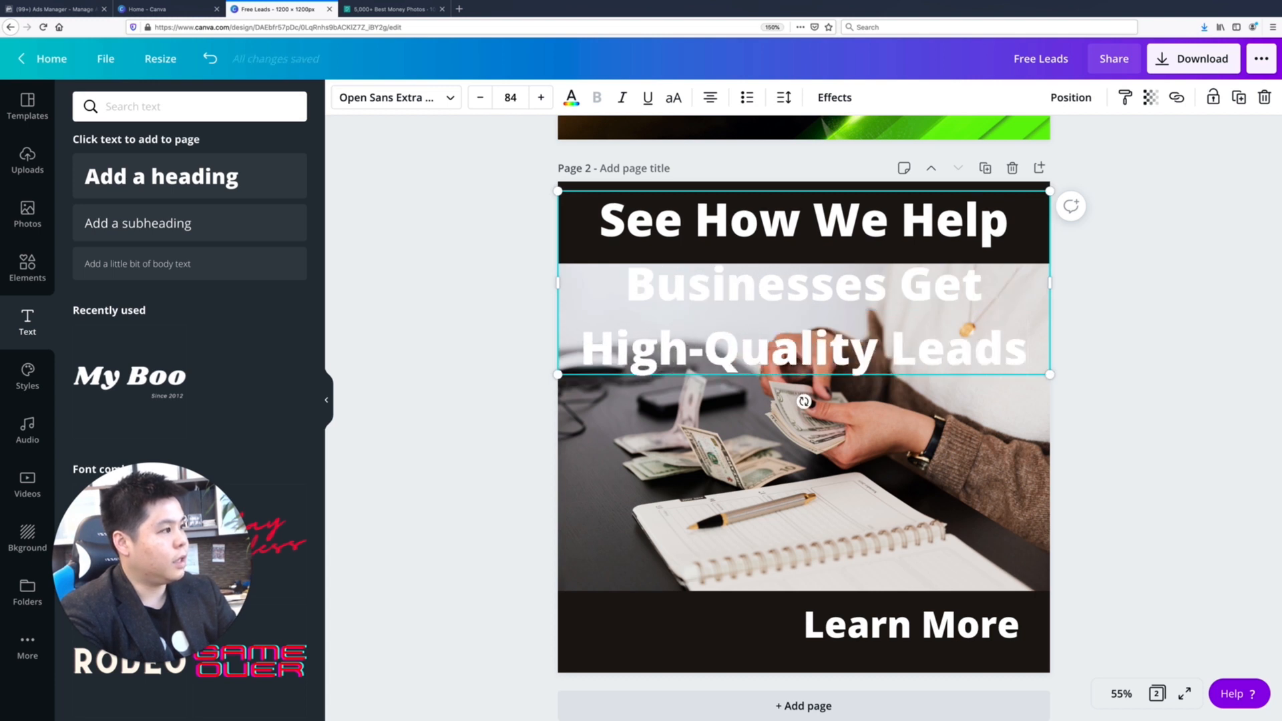
text( For Pennies On The Dollar)
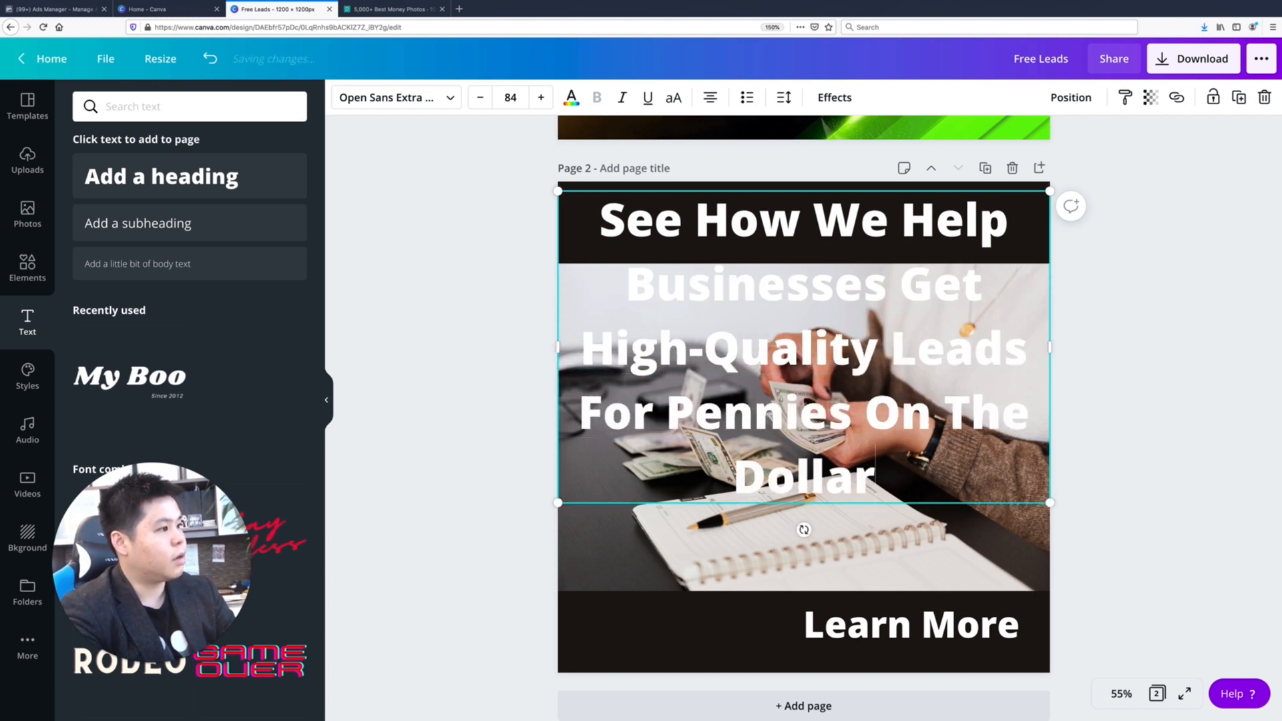
Try font sizes 18 and 28 on the whole headline above the photo.
key(ctrl+a)
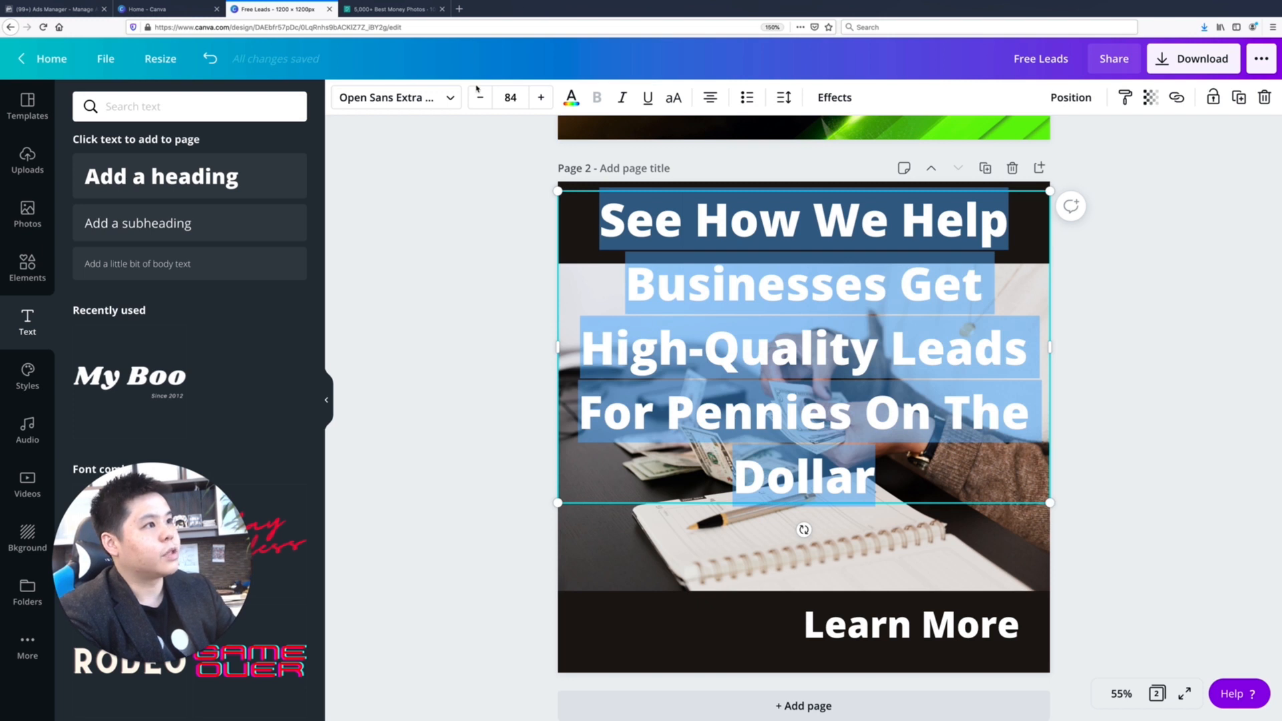
click(510, 97)
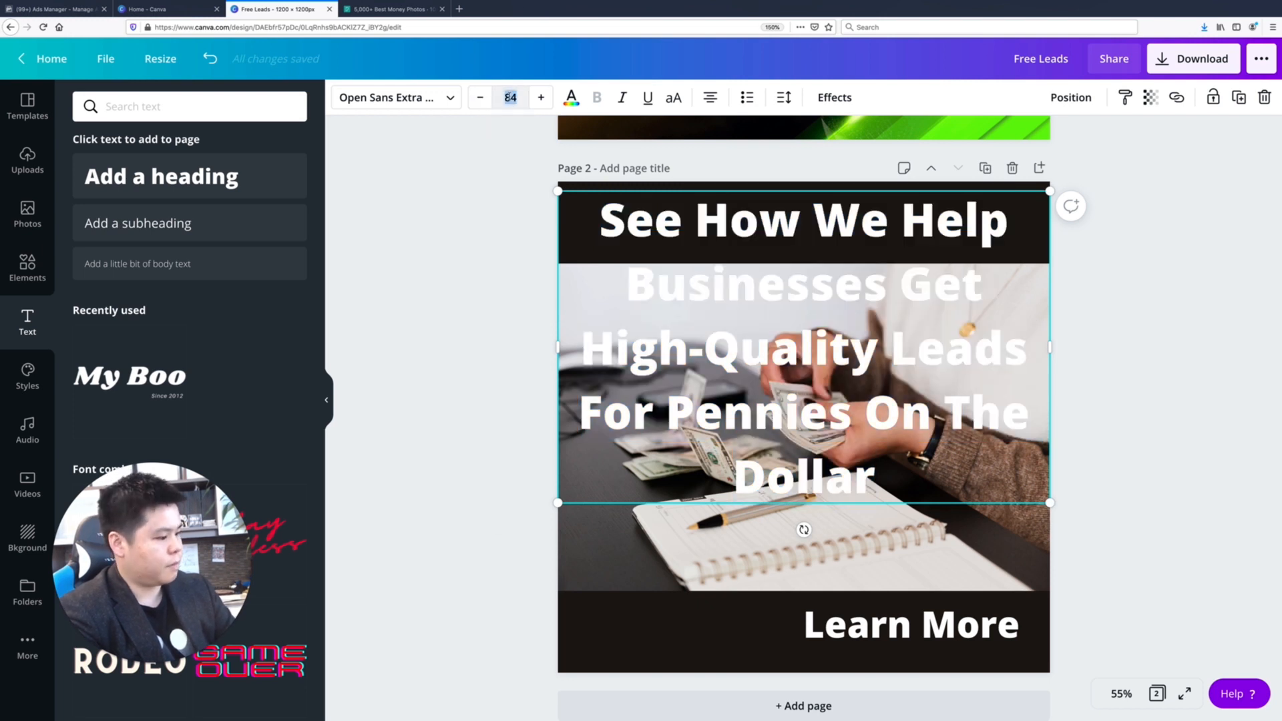
text(18)
key(Return)
key(ctrl+a)
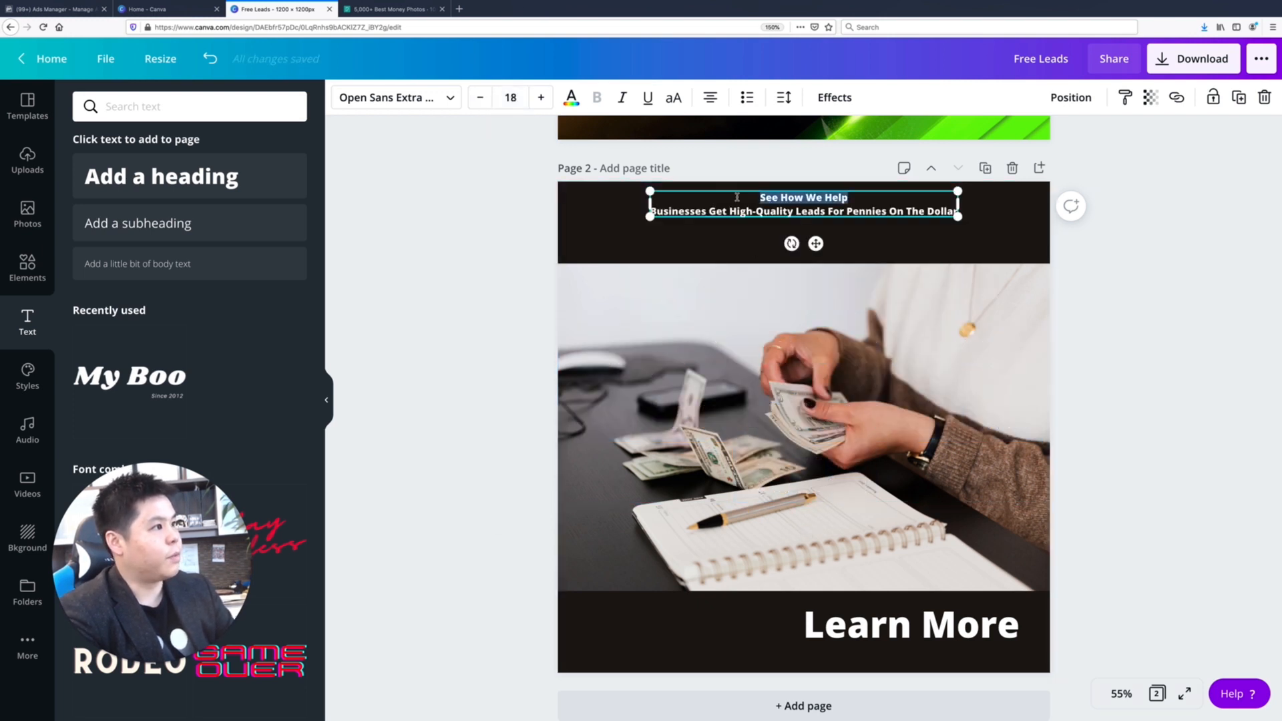
click(516, 100)
text(28)
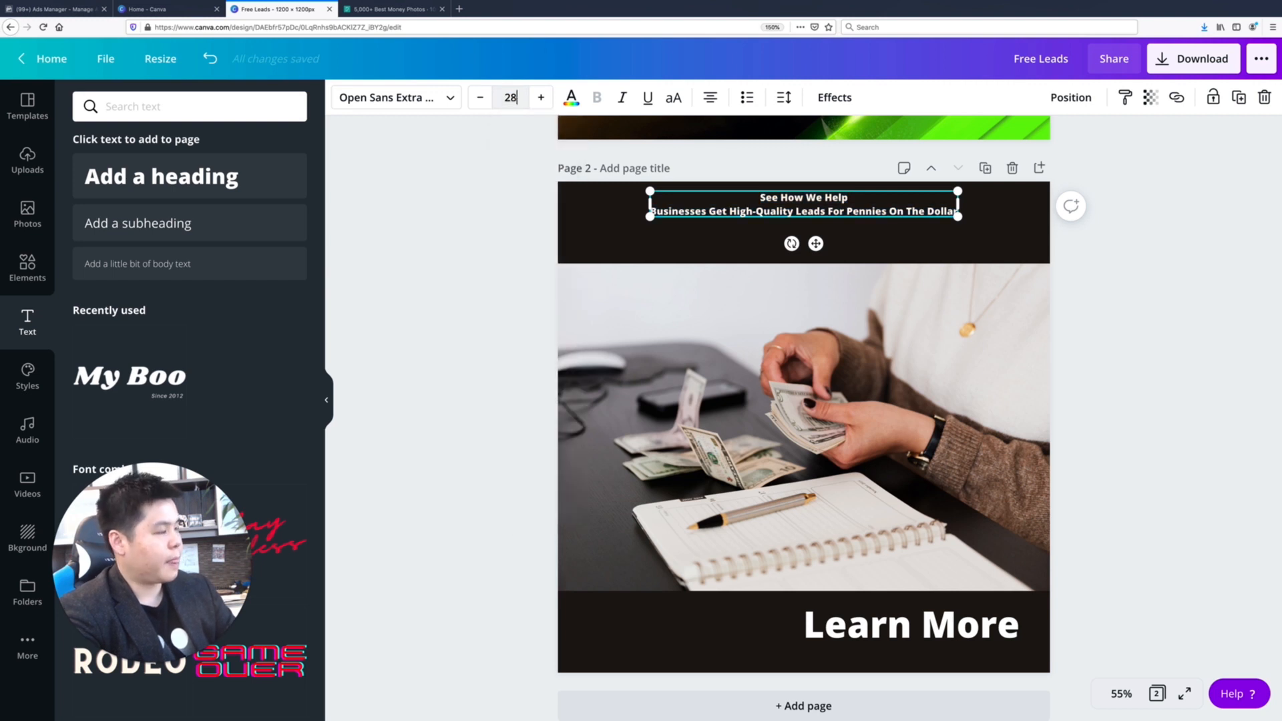
key(Return)
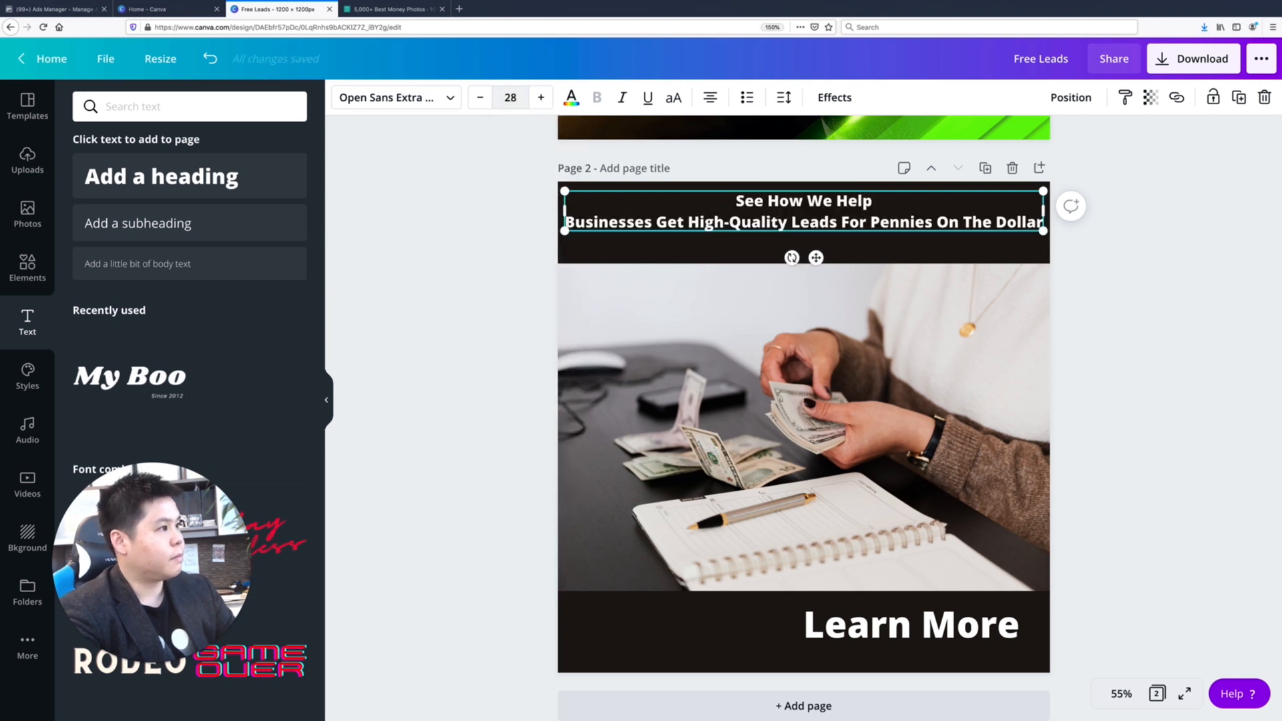
Set the font size of the headline above the photo to 36.
double_click(517, 104)
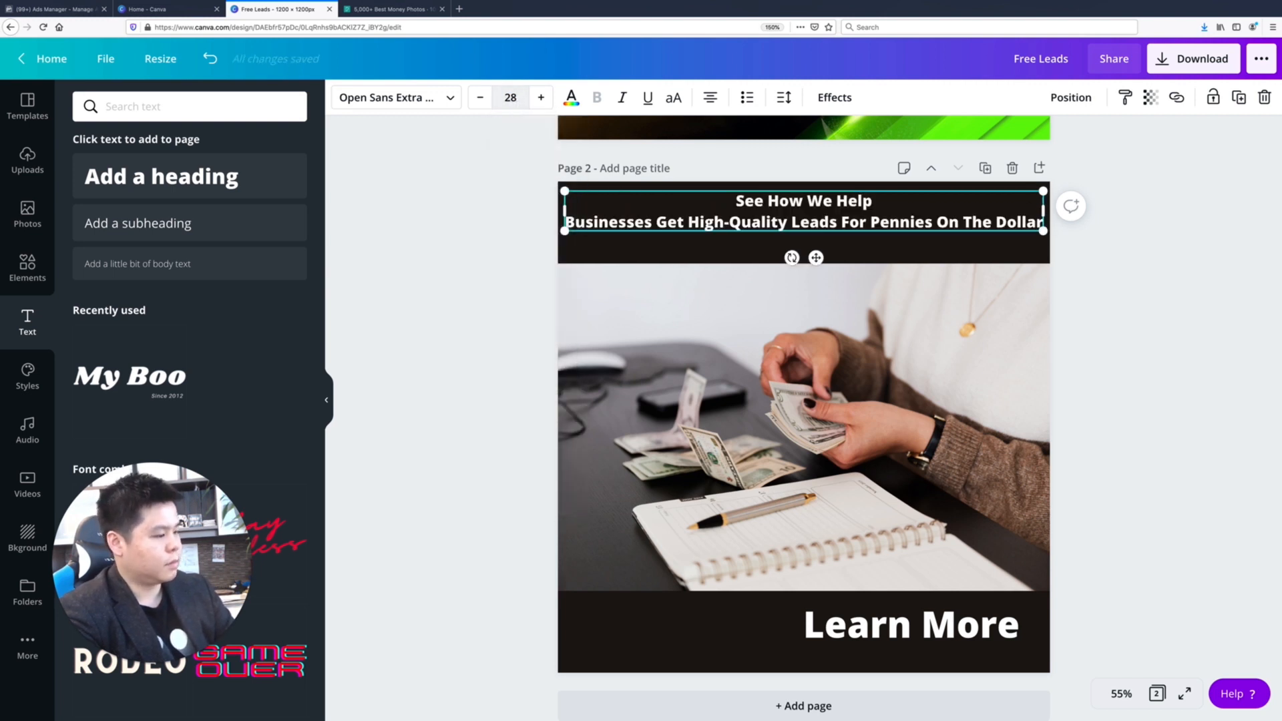
click(514, 100)
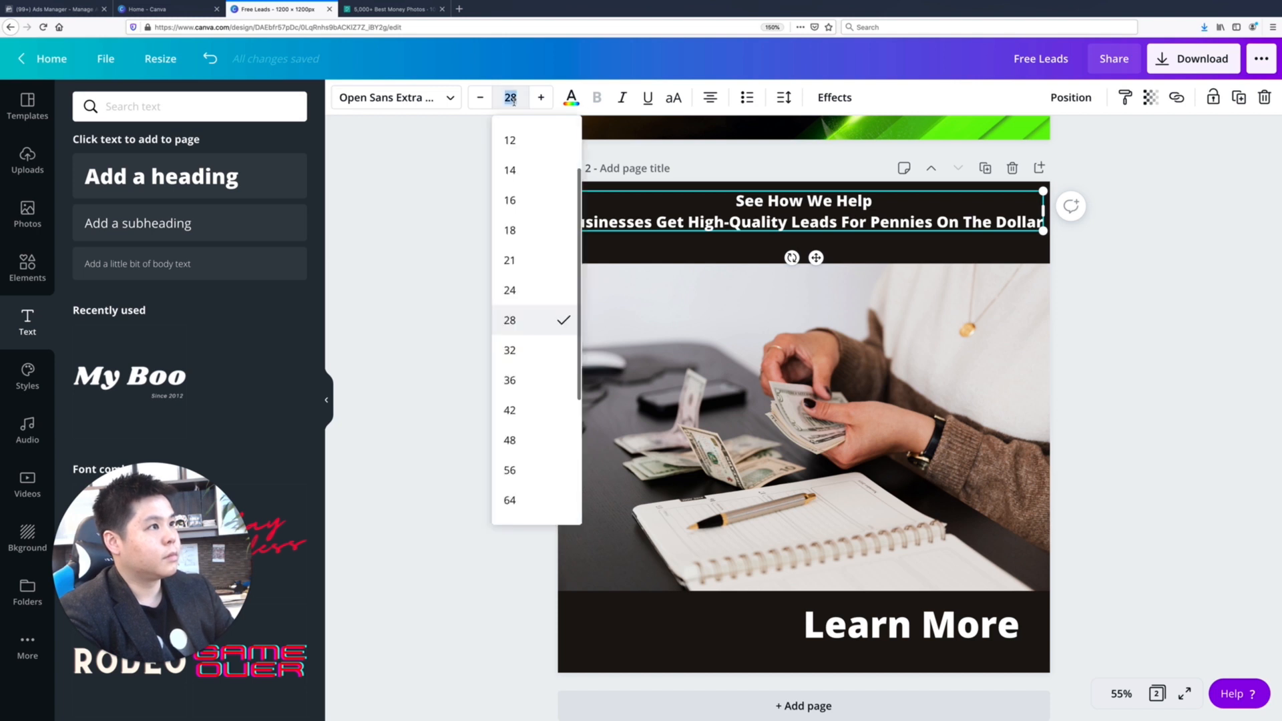
click(539, 375)
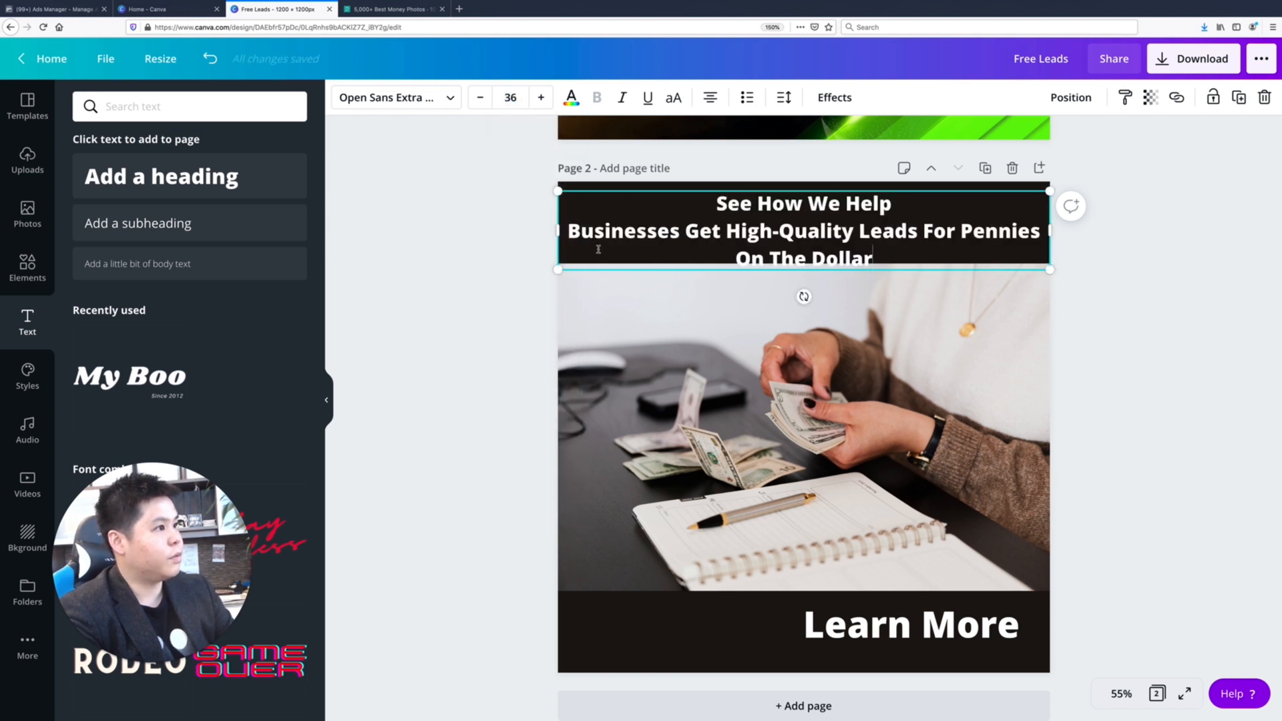
Join the headline's first two lines into "See How We Help Businesses" and move the headline slightly down within the black band.
click(567, 231)
key(BackSpace)
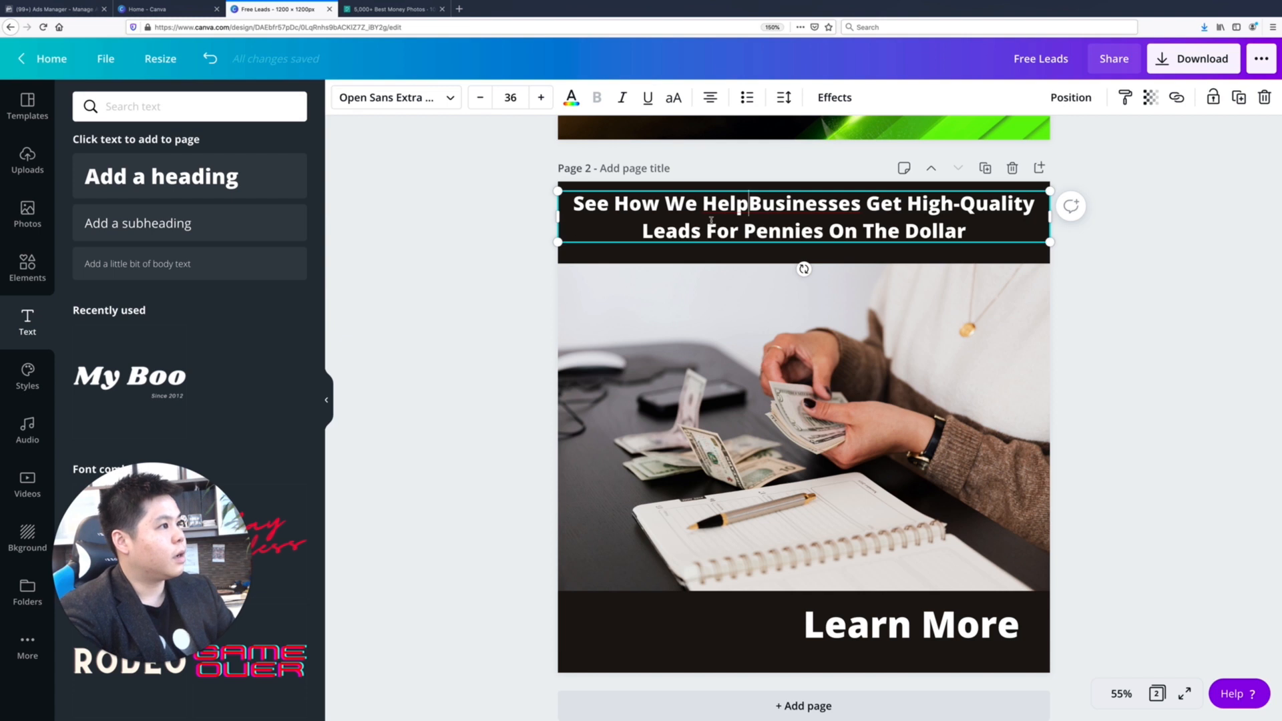
click(1099, 278)
drag(910, 216, 909, 224)
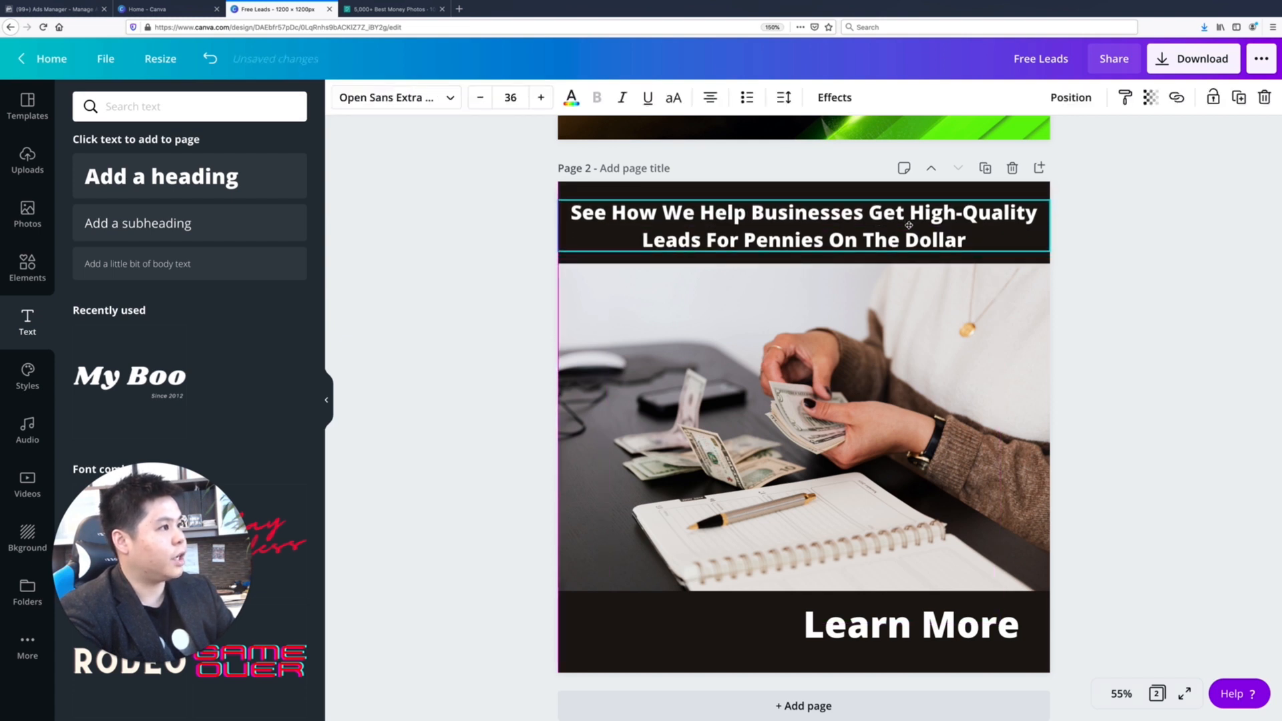
click(1238, 428)
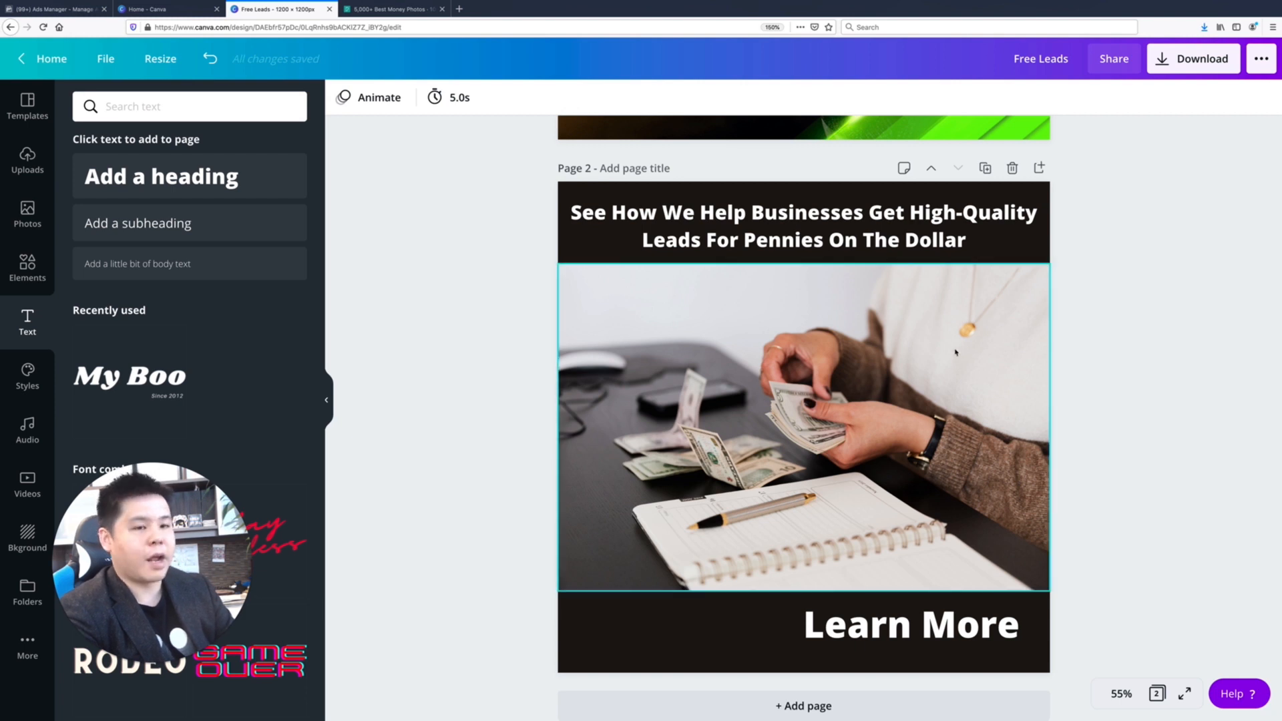
Color the words "Pennies On The Dollar" in the headline bright red.
click(924, 212)
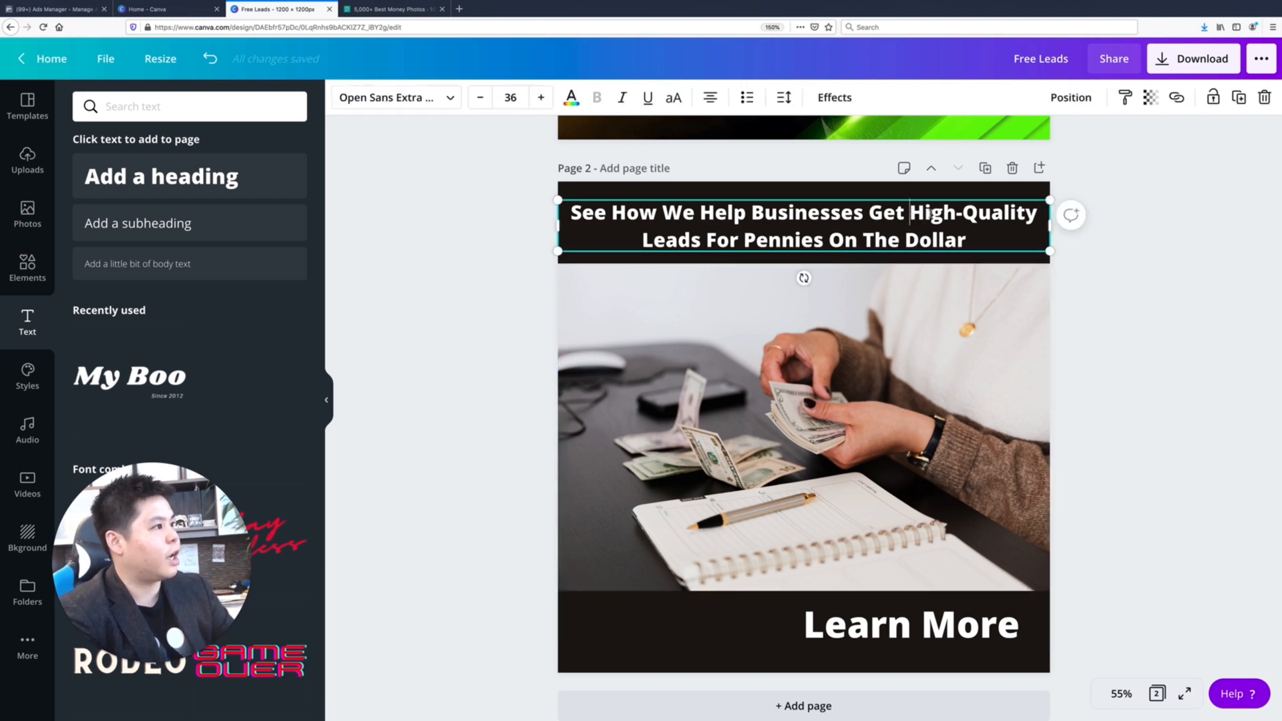
drag(912, 213, 1035, 212)
drag(745, 239, 967, 239)
click(572, 98)
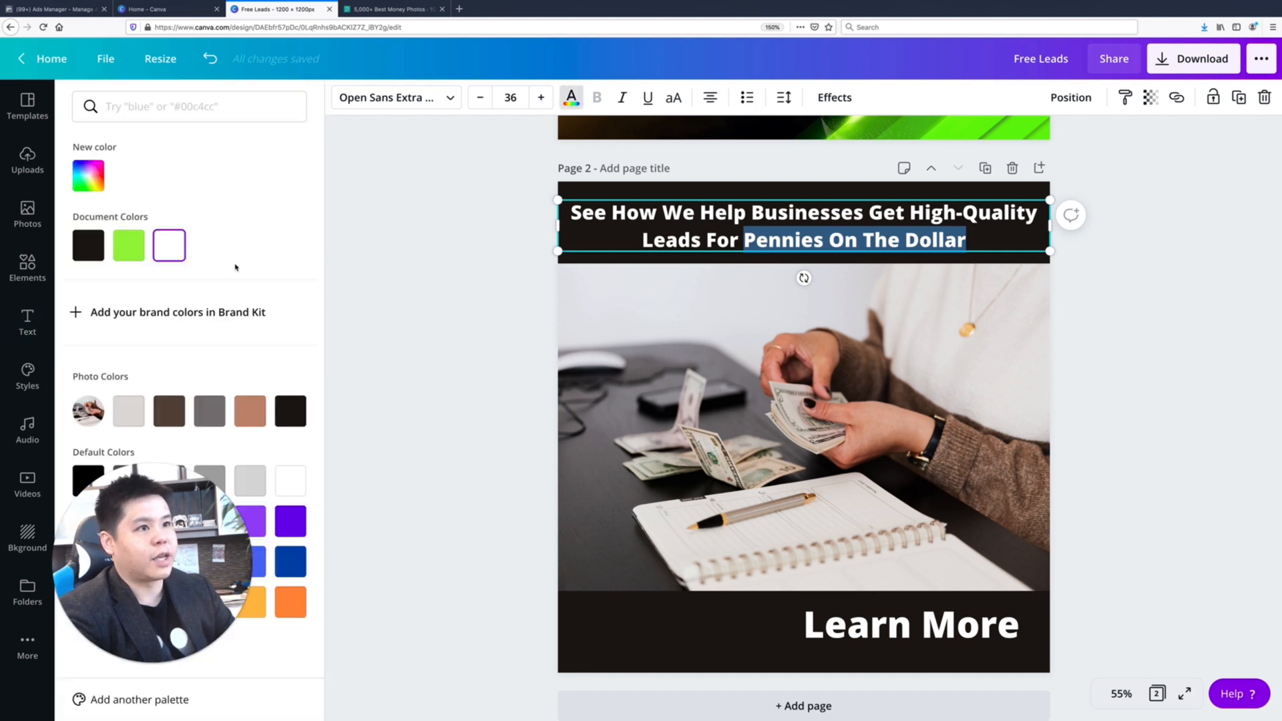
click(86, 188)
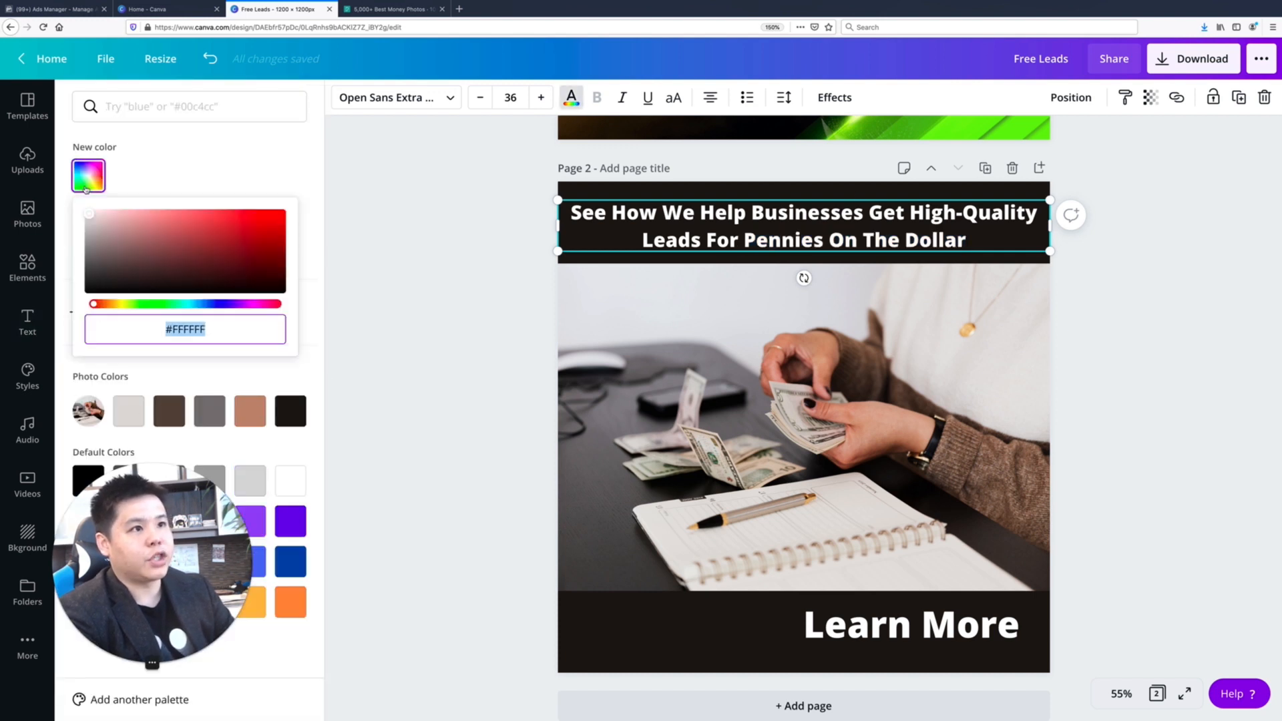
drag(269, 247, 327, 175)
click(418, 254)
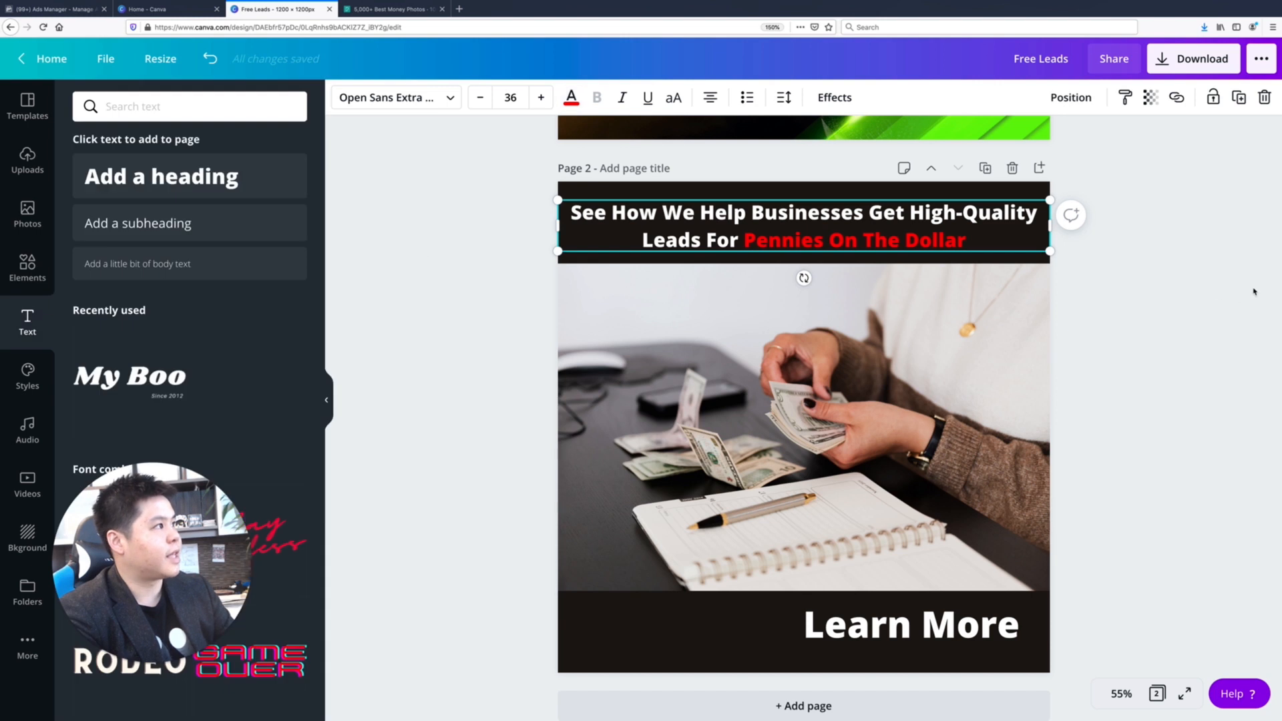
click(1200, 294)
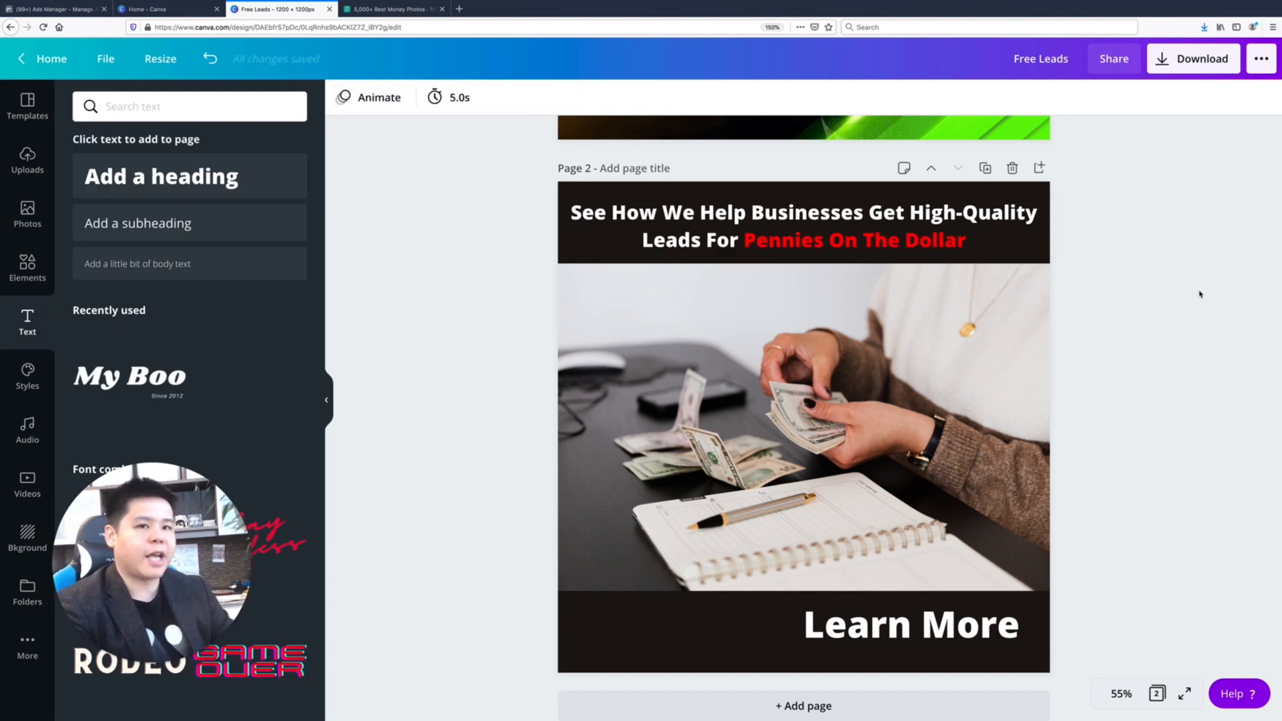
Review the design's pages and headline, and look at the download options without exporting.
scroll(823, 231, up, 6)
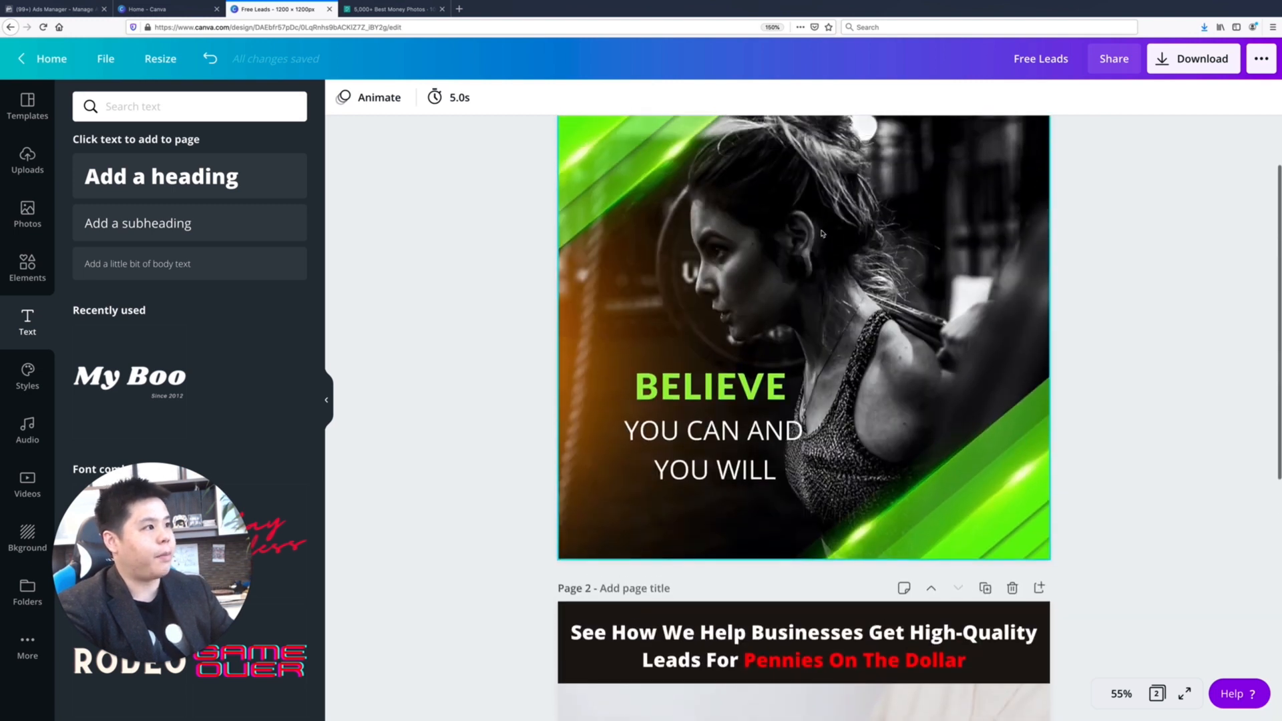
scroll(823, 251, down, 6)
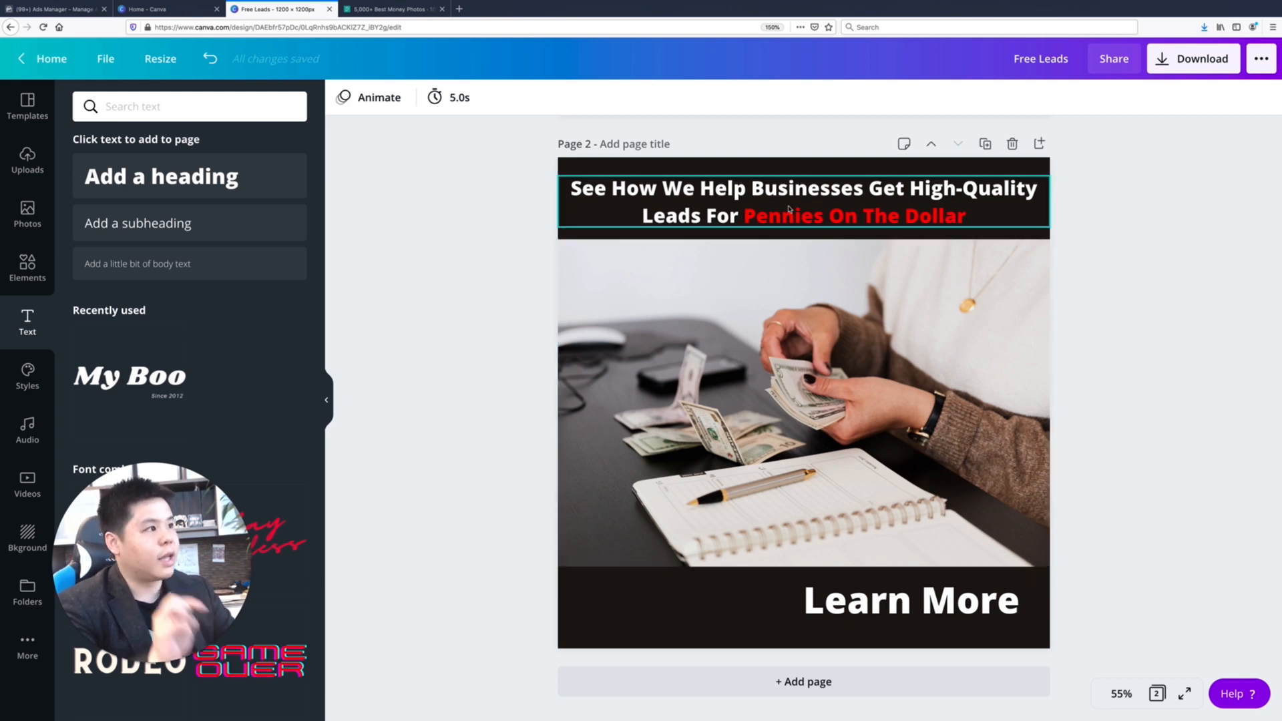
click(816, 224)
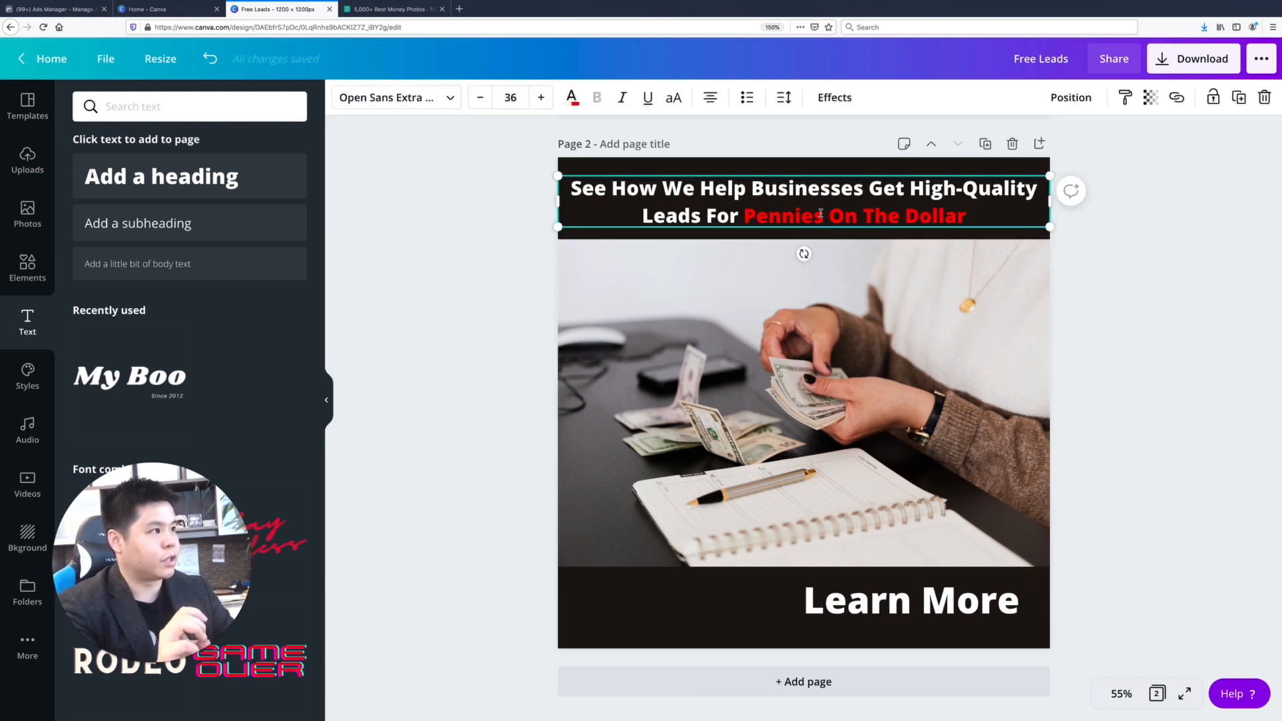
click(820, 214)
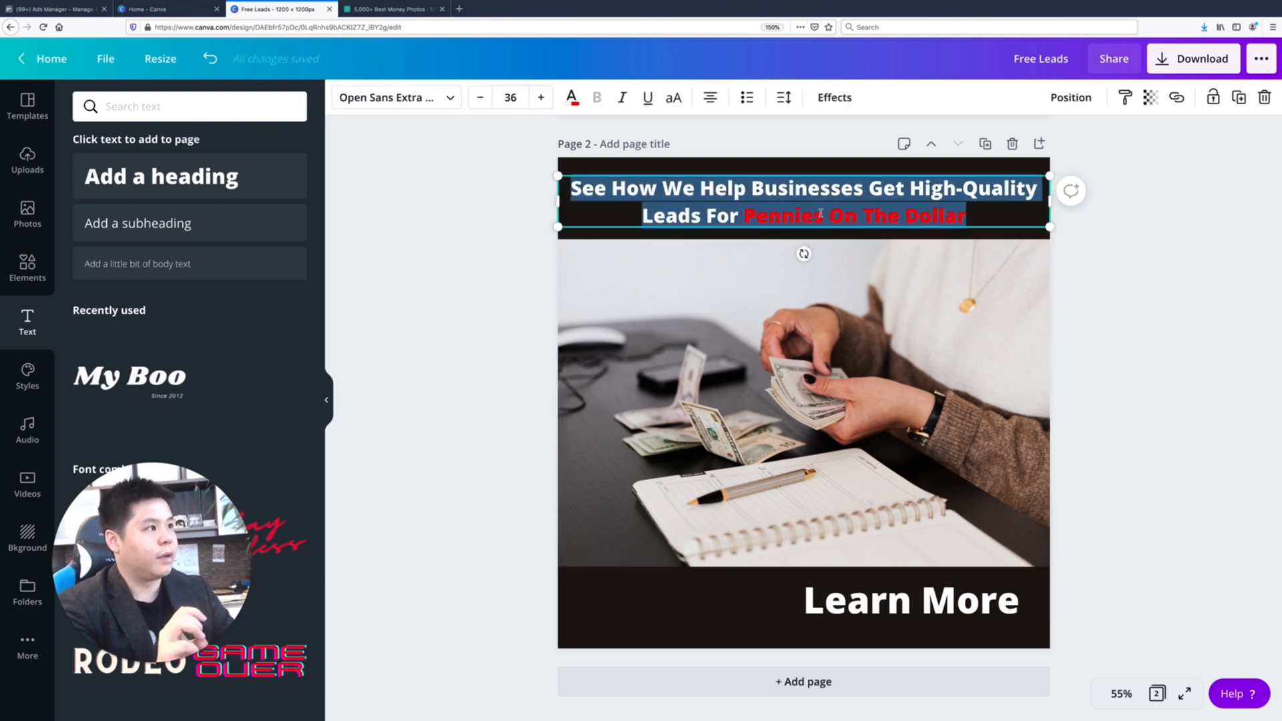
click(1120, 328)
click(1194, 59)
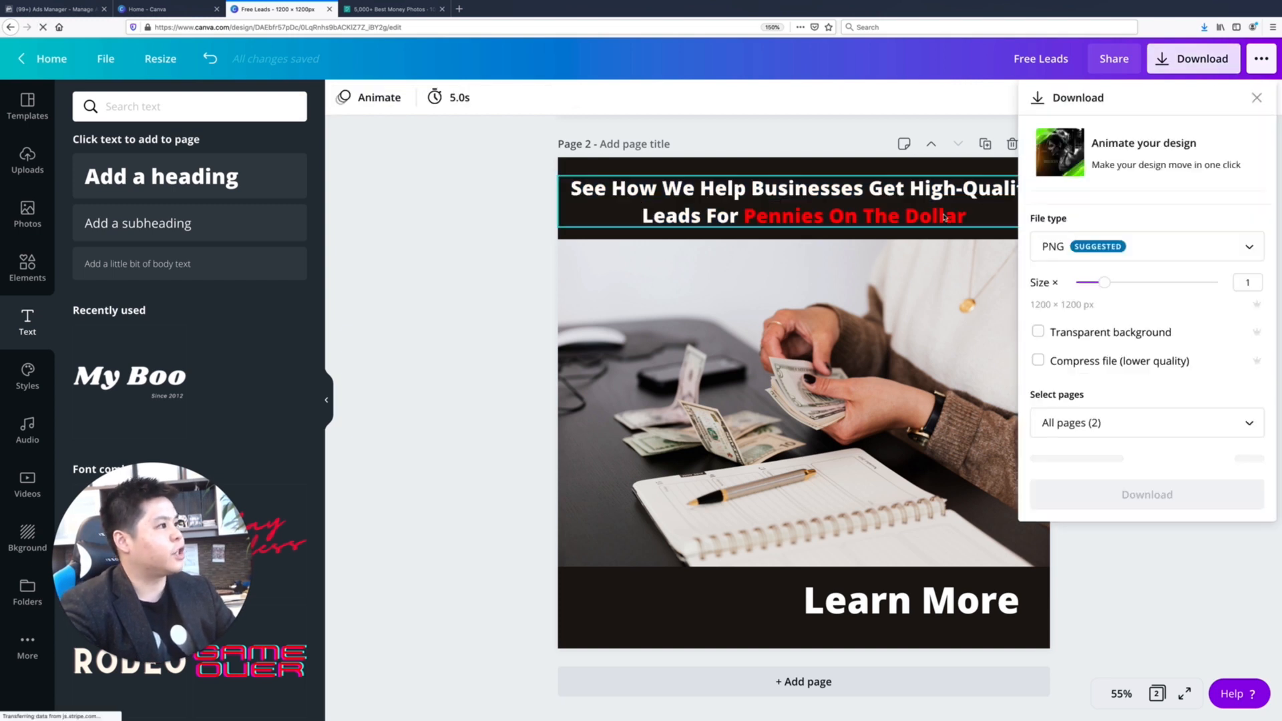
click(499, 279)
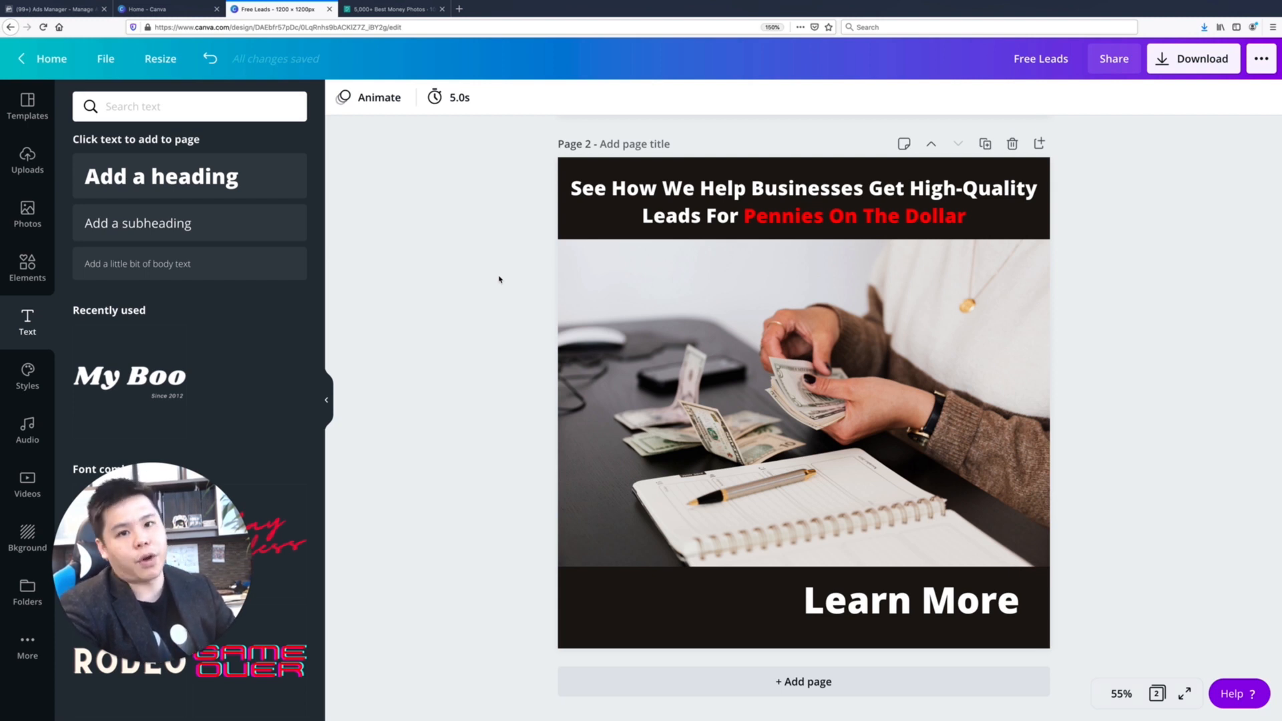
Switch to Ads Manager, clear the ad's current media and add the image lhb-ad-3.jpg with the suggested placement crops.
click(49, 8)
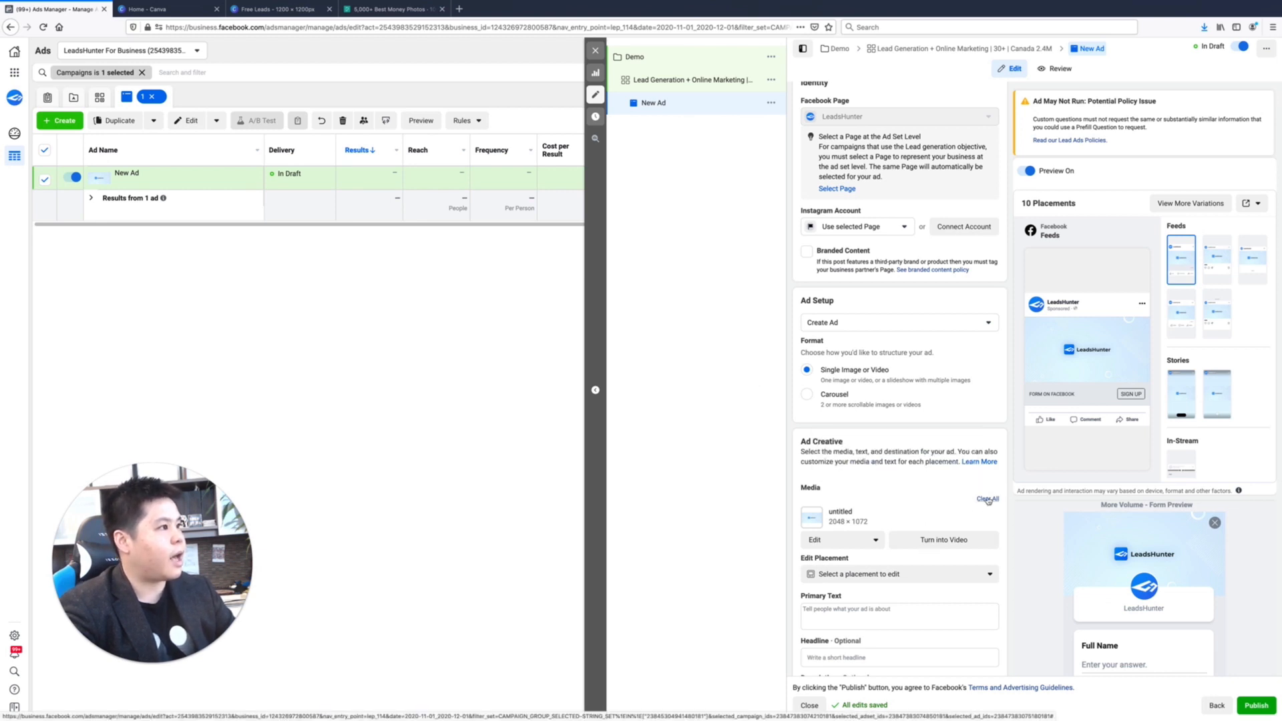
click(988, 499)
click(848, 476)
click(847, 495)
click(413, 150)
click(869, 654)
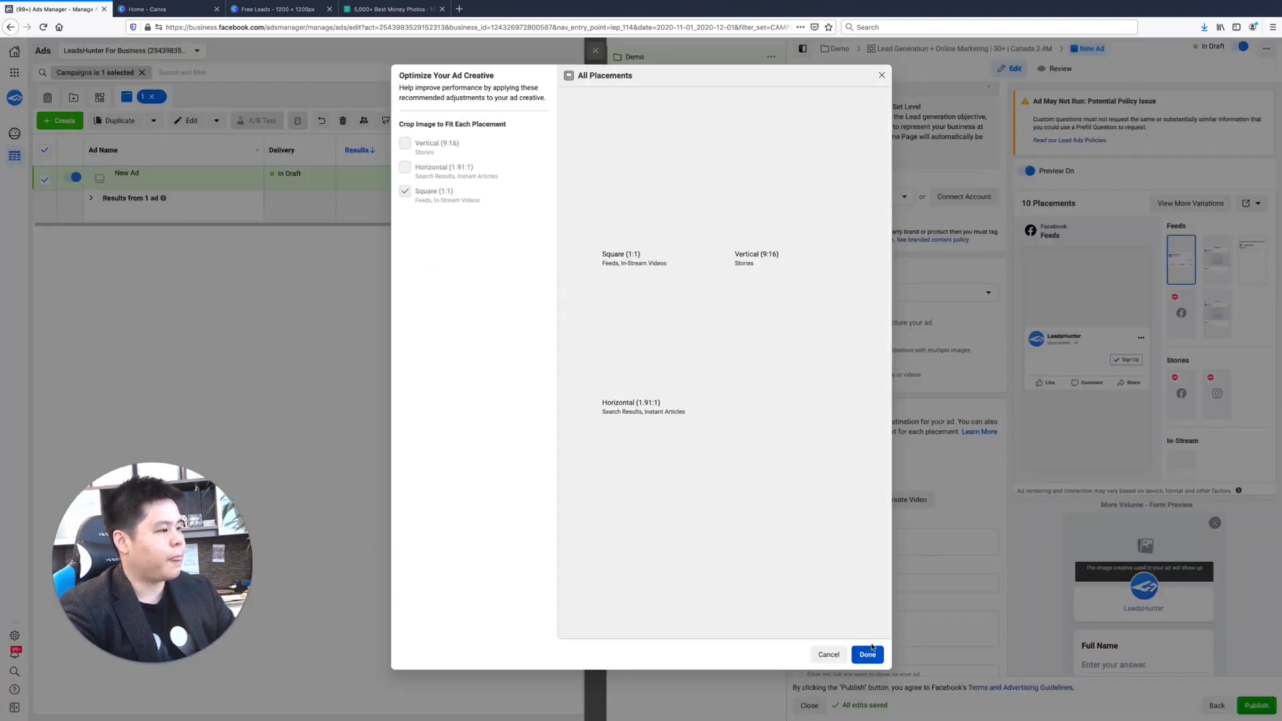
click(868, 654)
Enter "Struggling To Generate High-Quality Leads Online? We Can Help!" as the opening line of the ad's primary text.
scroll(853, 569, down, 3)
click(816, 462)
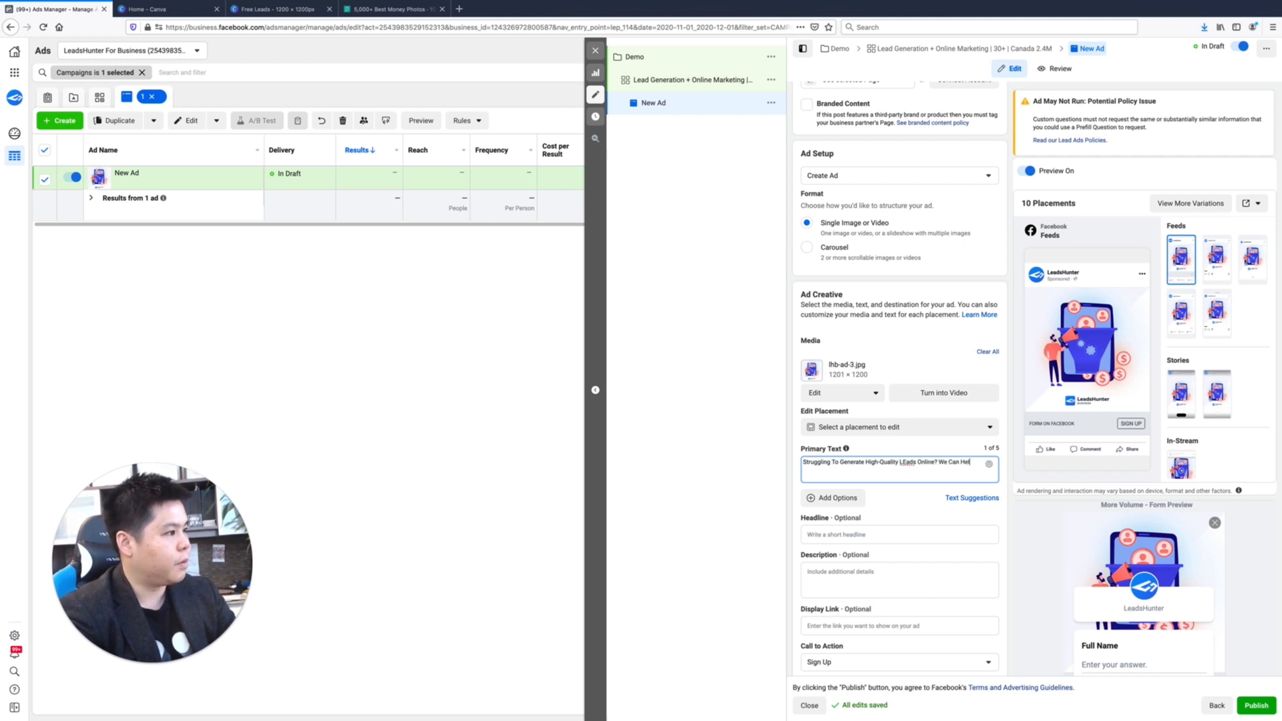
click(907, 462)
key(BackSpace)
text(e)
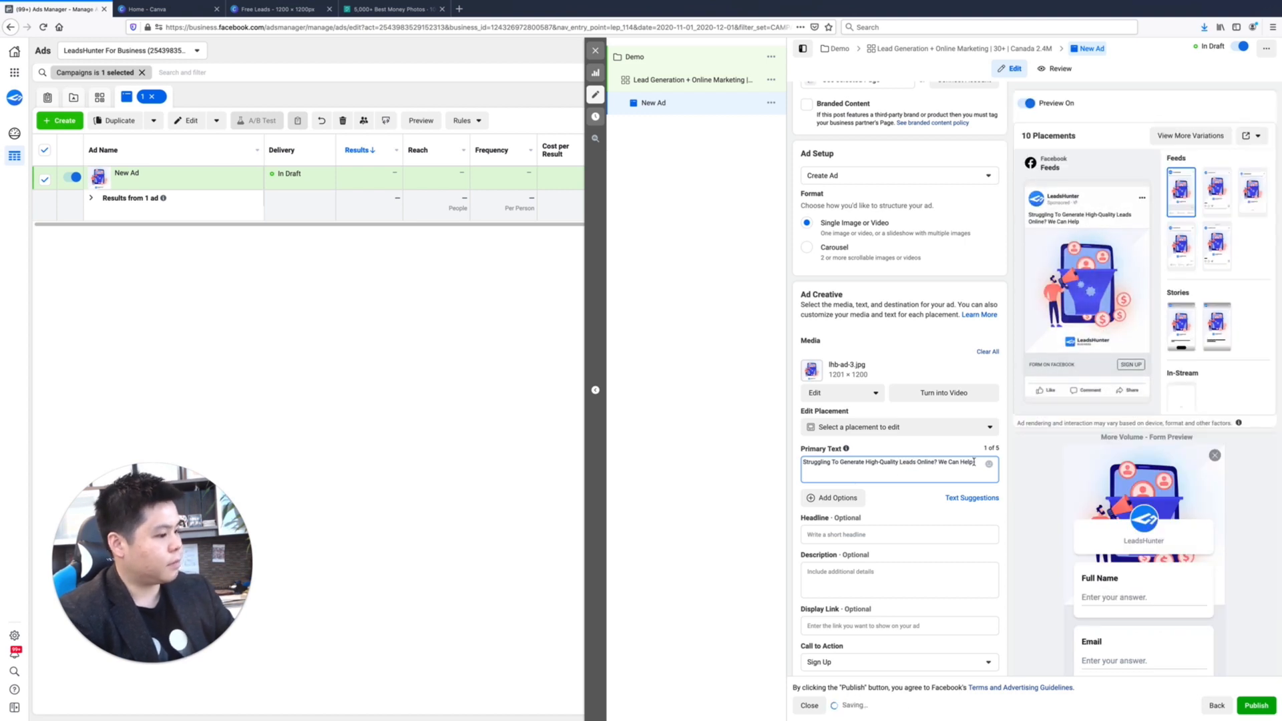
text(!)
Begin a second paragraph in the primary text, after a blank line, with "Schedule a FREE demo to see how our innovative digital".
key(Return)
text(With)
key(BackSpace)
text(Schedule a FREE demo to see how)
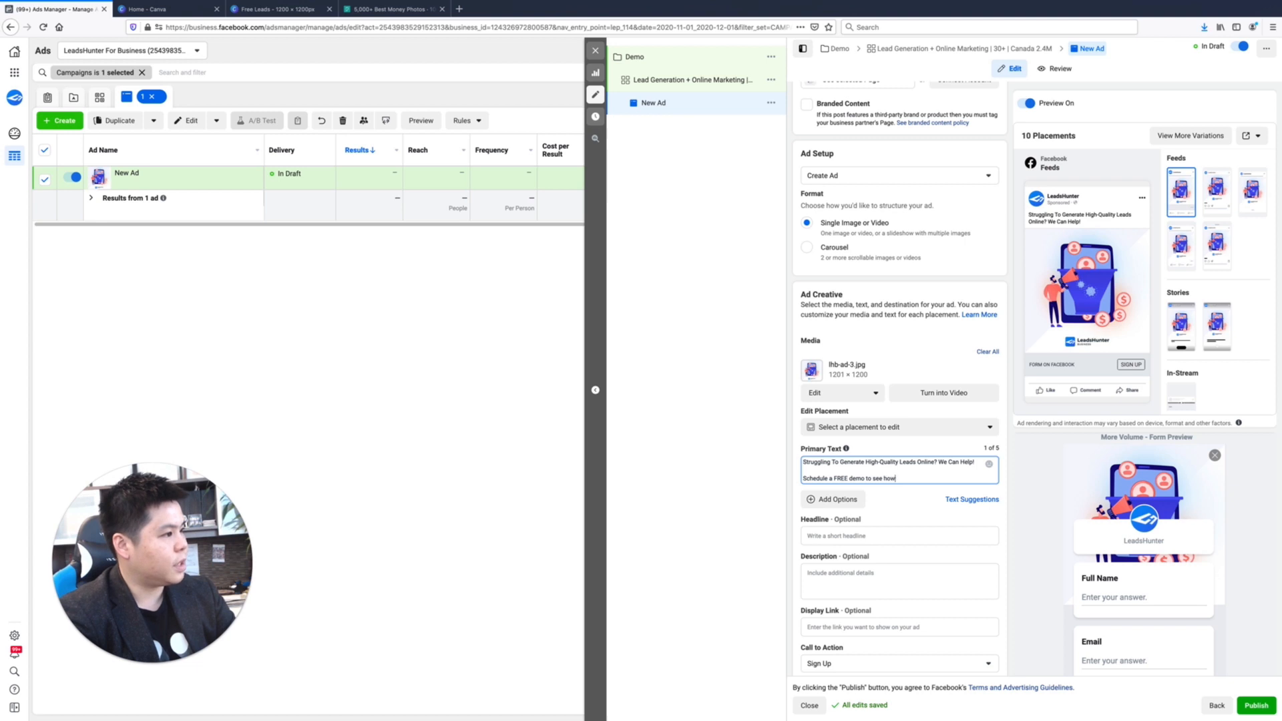
text( our innovat)
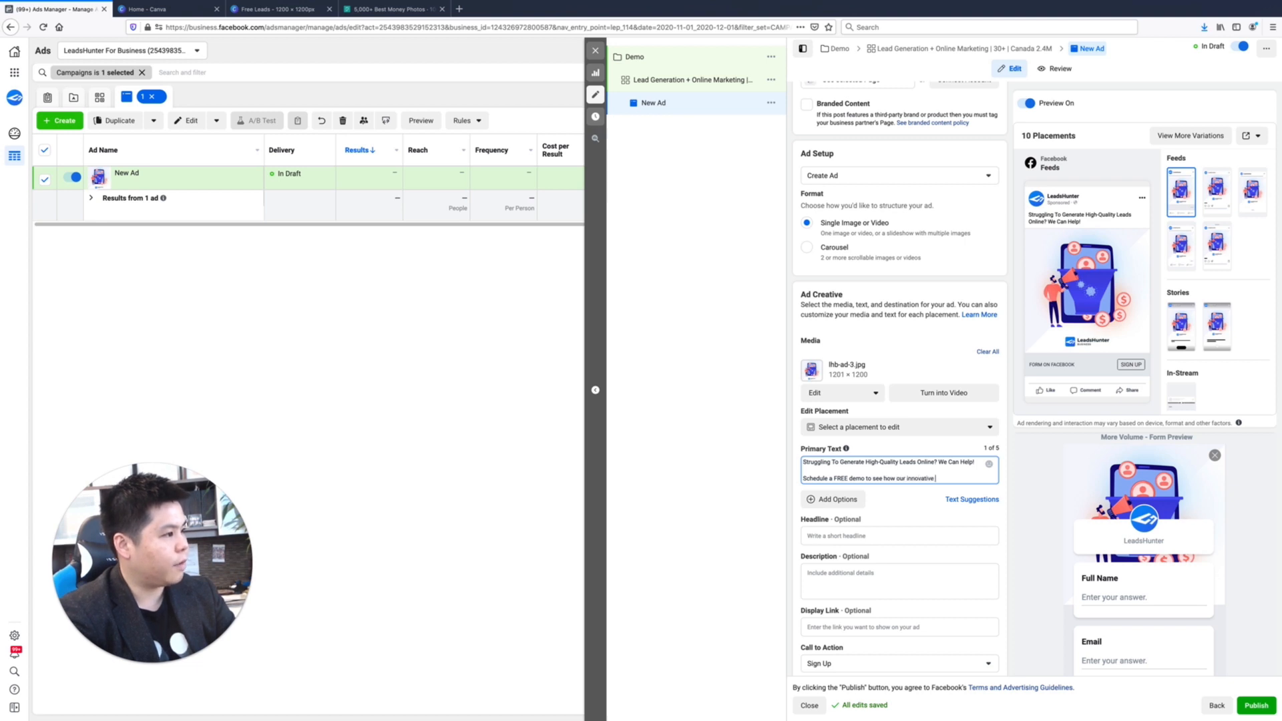
text(ive)
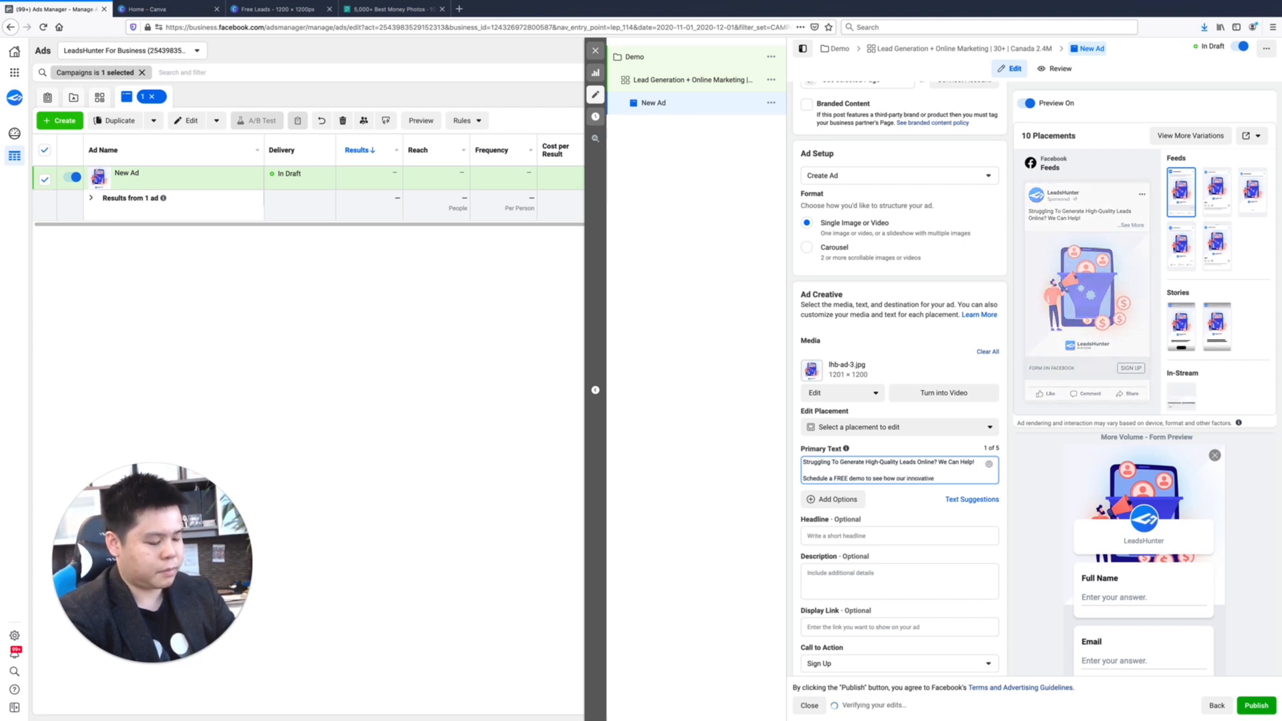
text( online)
key(BackSpace)
key(BackSpace)
key(BackSpace)
text(digital)
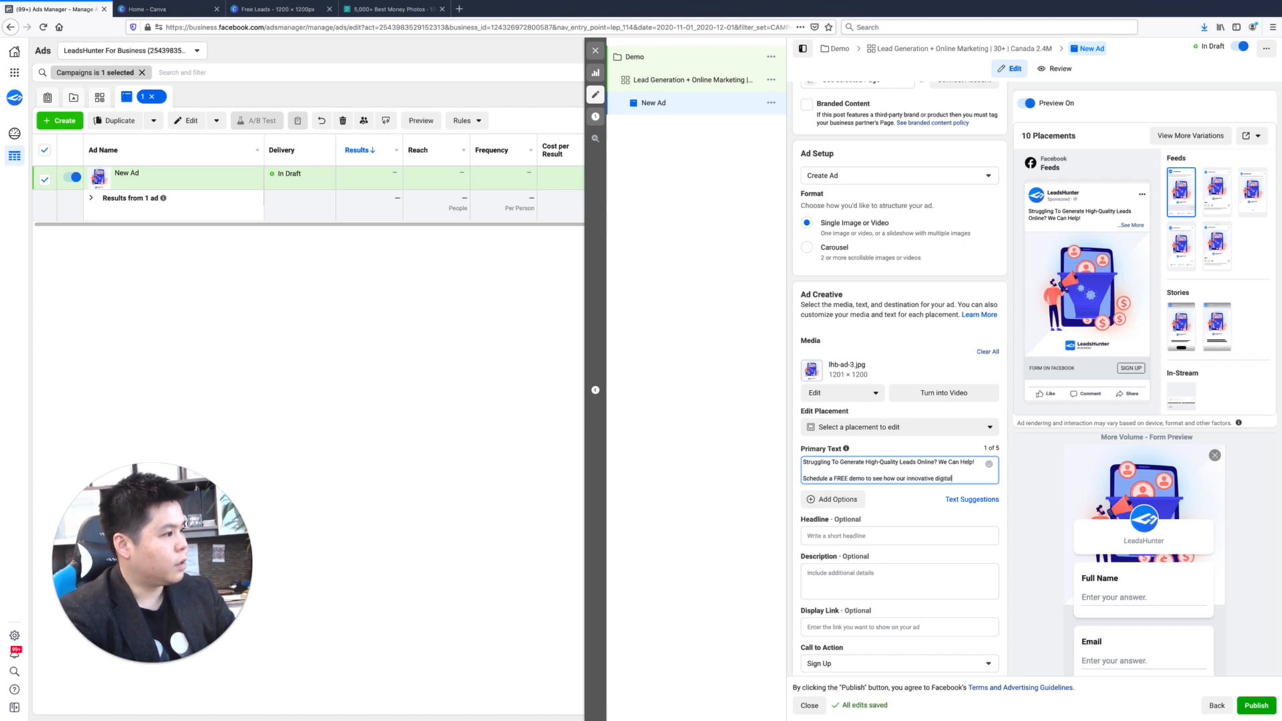
Continue the paragraph with "strategy can help your business generate leads for pennies on the dollar and without worrying about the rising cost of ads.".
text( strategy can help yo)
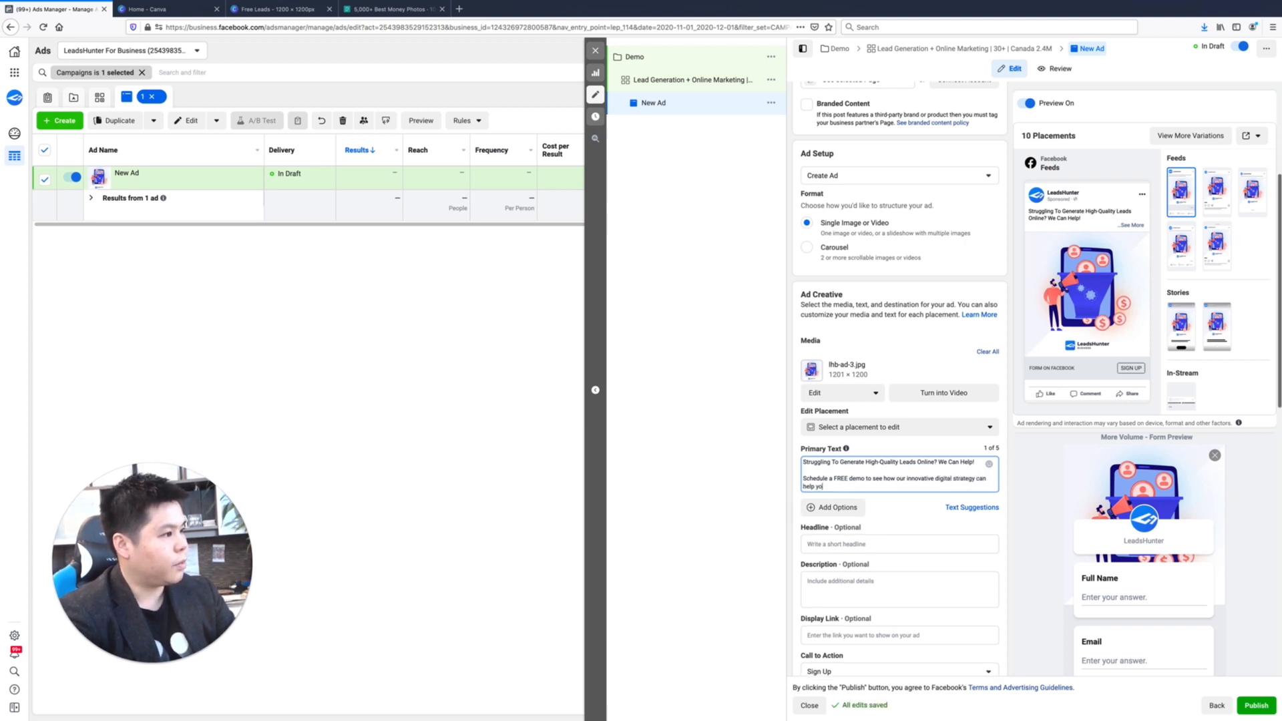
text(ur business generate leads for pennies on the dollar and Wi)
key(BackSpace)
text(wit)
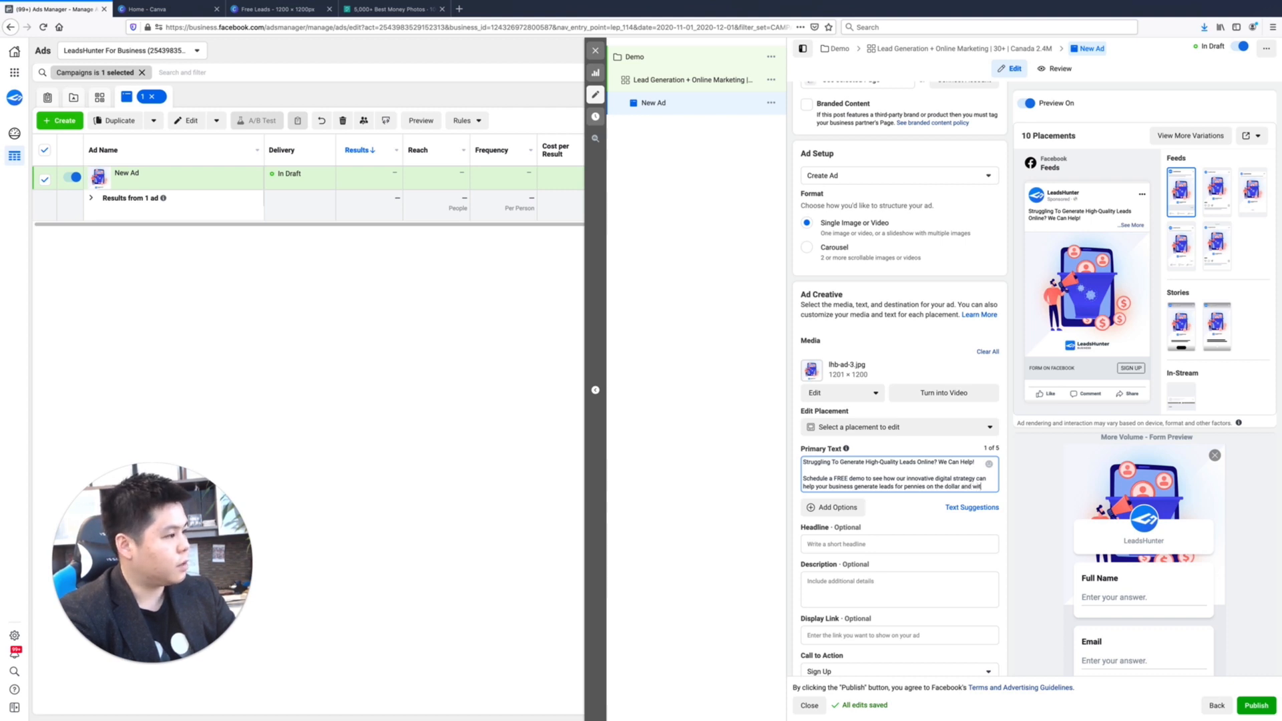
text(hout worr)
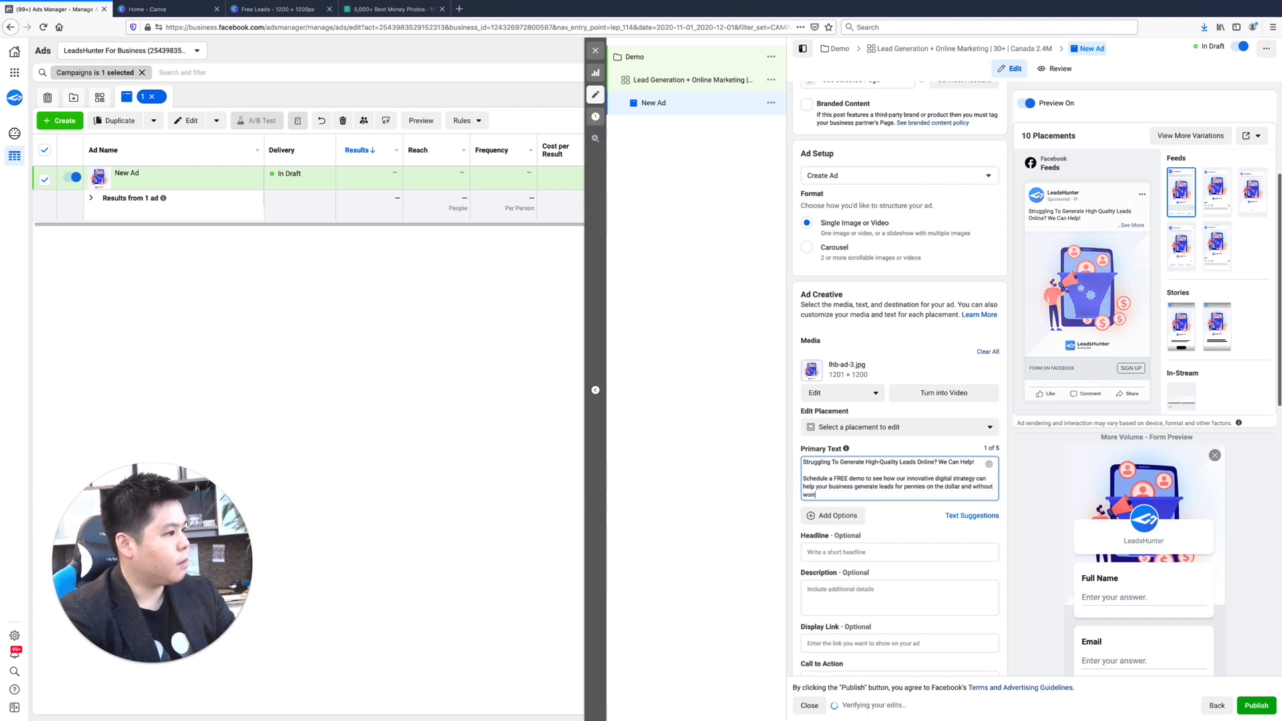
text(ying about the rising cost of)
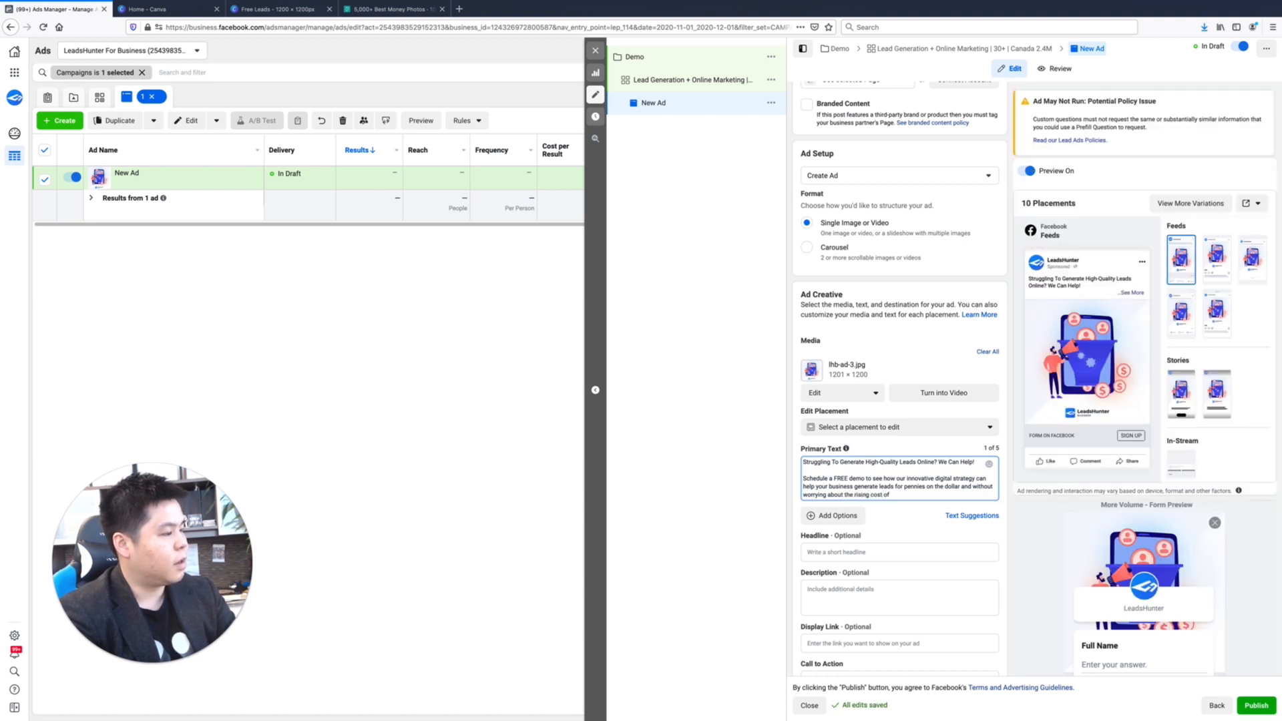
text( ads.)
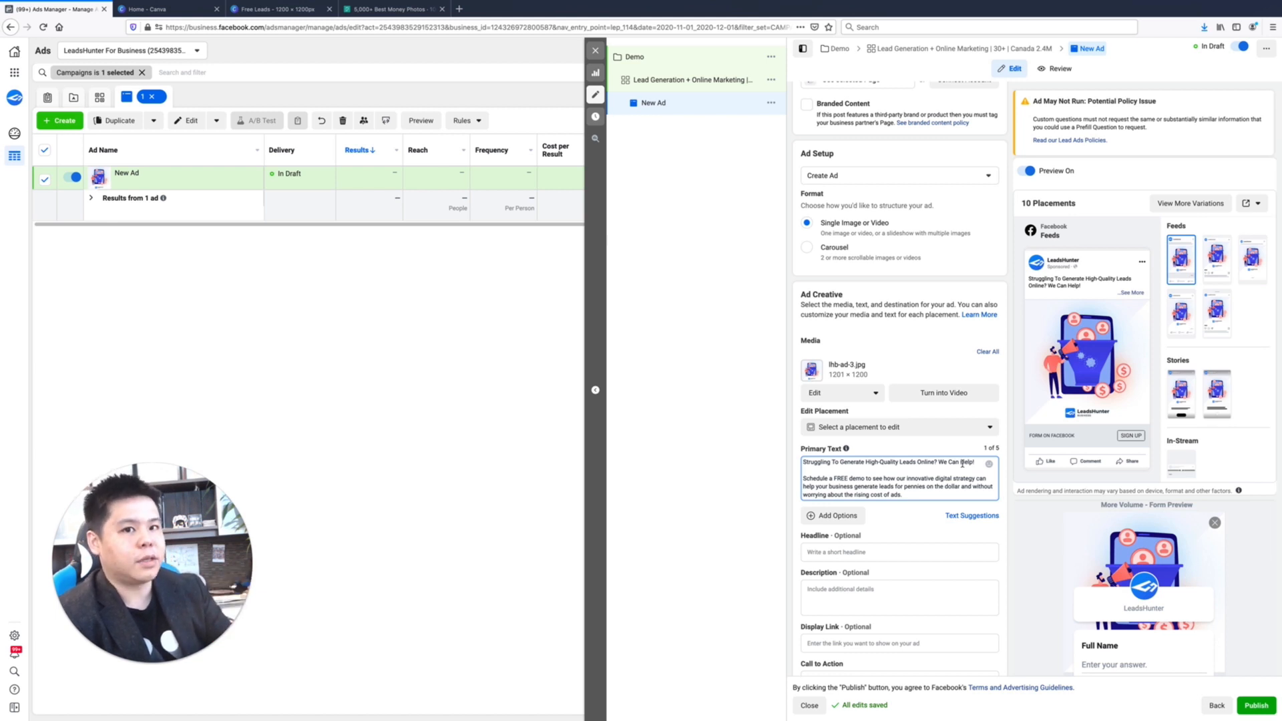
Search for "philiapp emoji" in a new browser tab, open PiliApp's Facebook symbols page and copy the red question mark emoji.
key(super+t)
text(emoji)
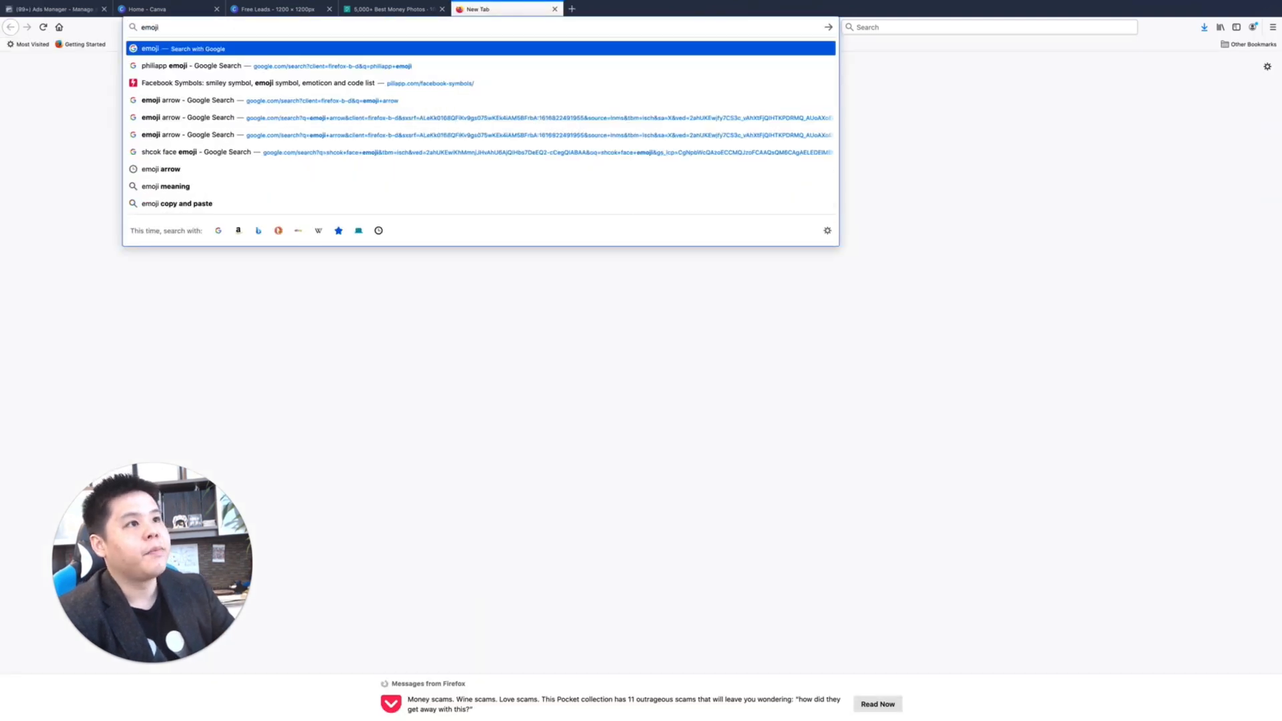
key(Down)
key(Return)
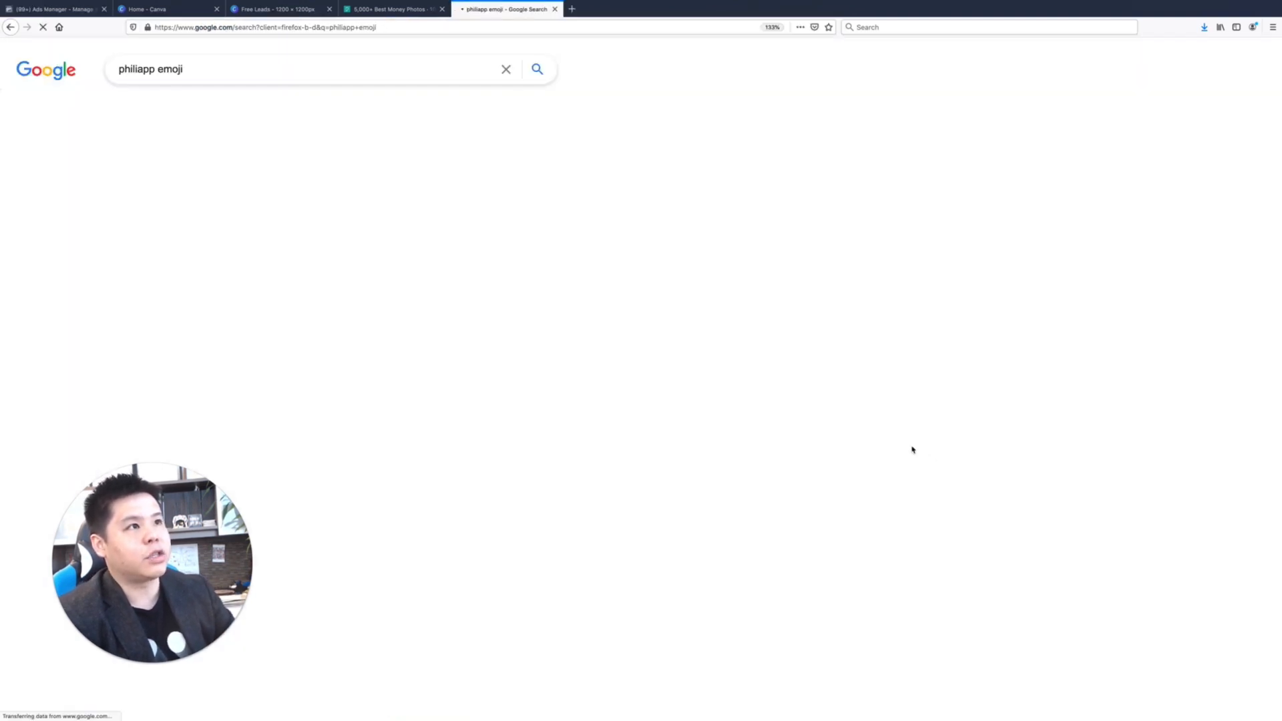
click(210, 239)
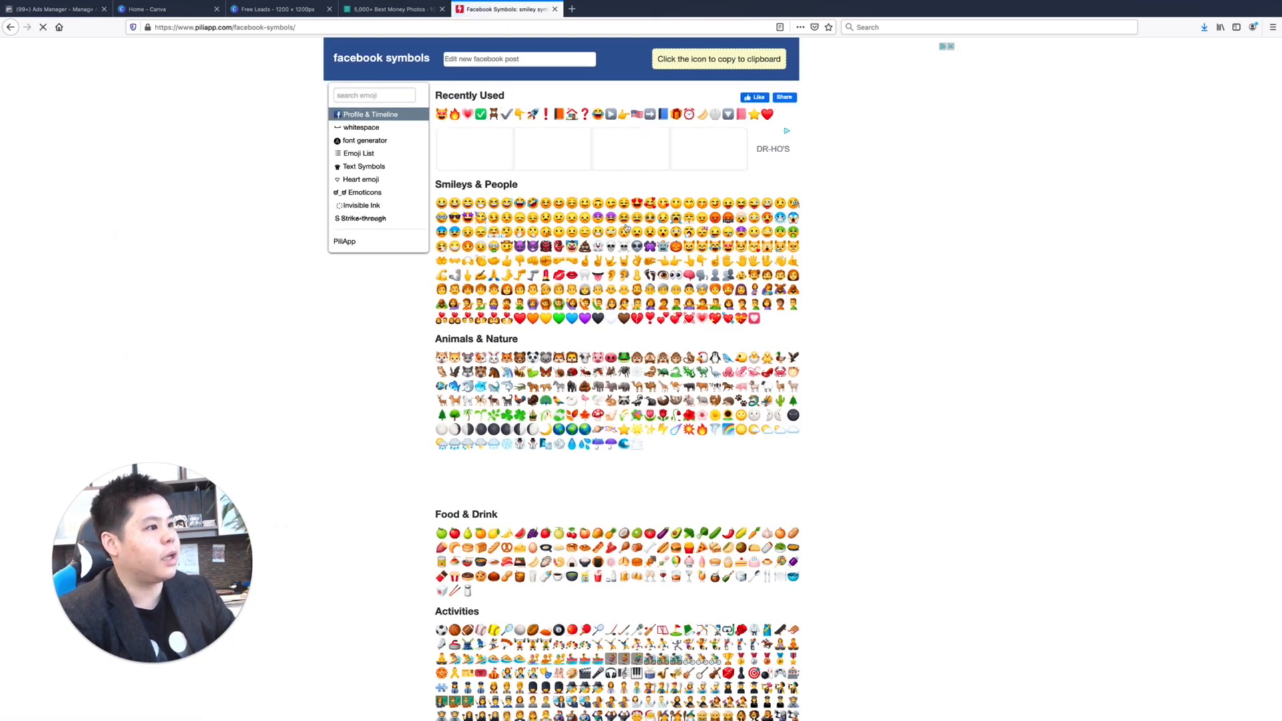
click(585, 114)
Back in Ads Manager, replace the question mark after "Online" in the primary text with the copied ❓ emoji.
click(62, 10)
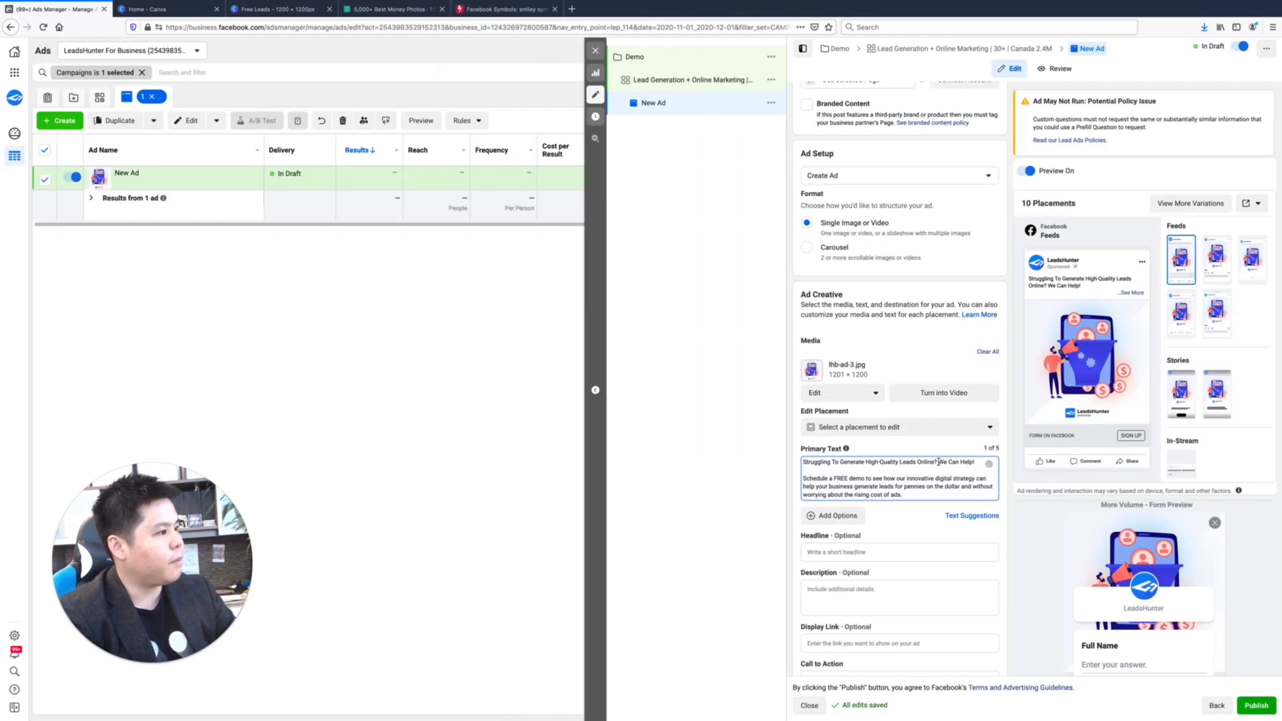
key(BackSpace)
text(❓)
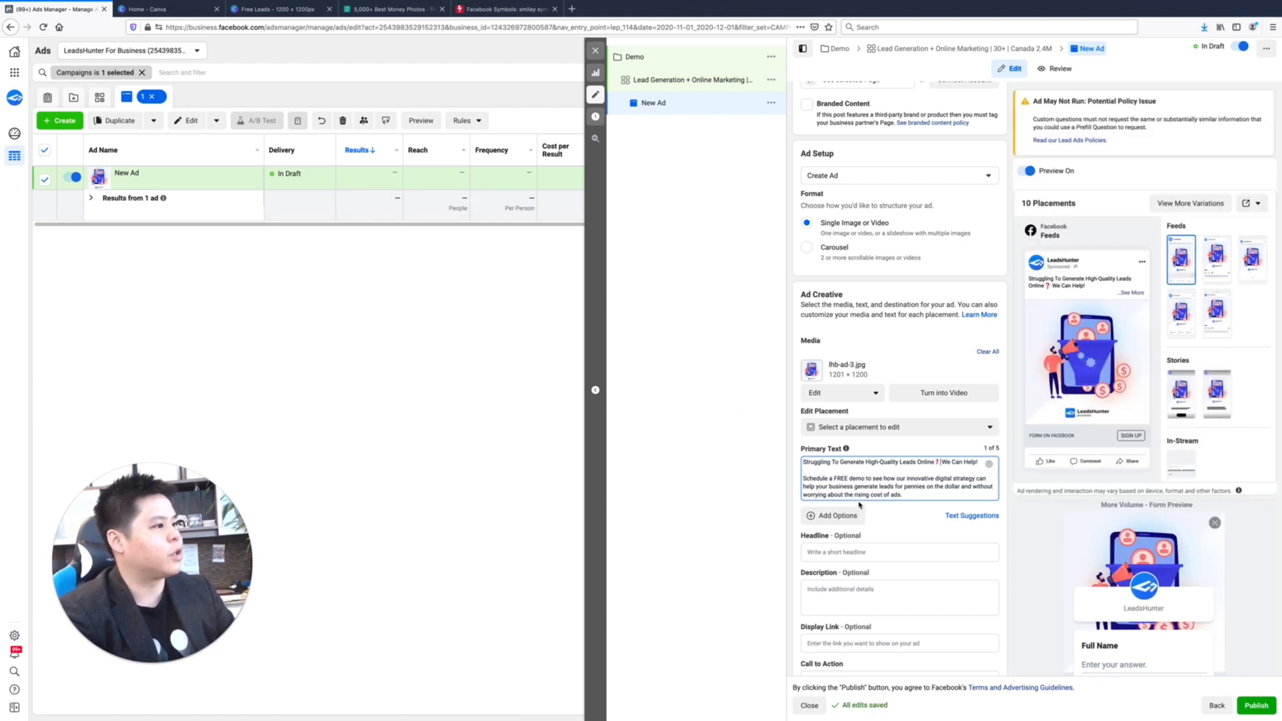
Copy the rocket emoji from PiliApp's Facebook symbols page and paste it after "leads" in the ad's primary text in Ads Manager.
click(477, 15)
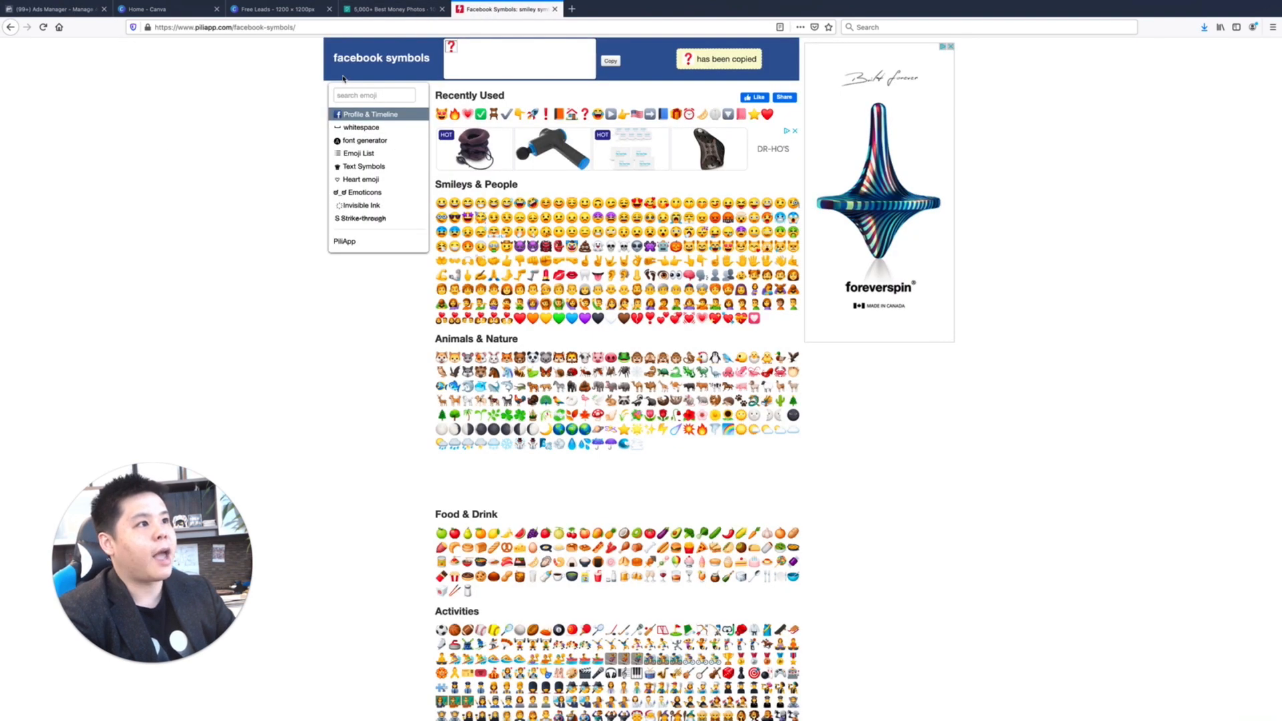
click(532, 114)
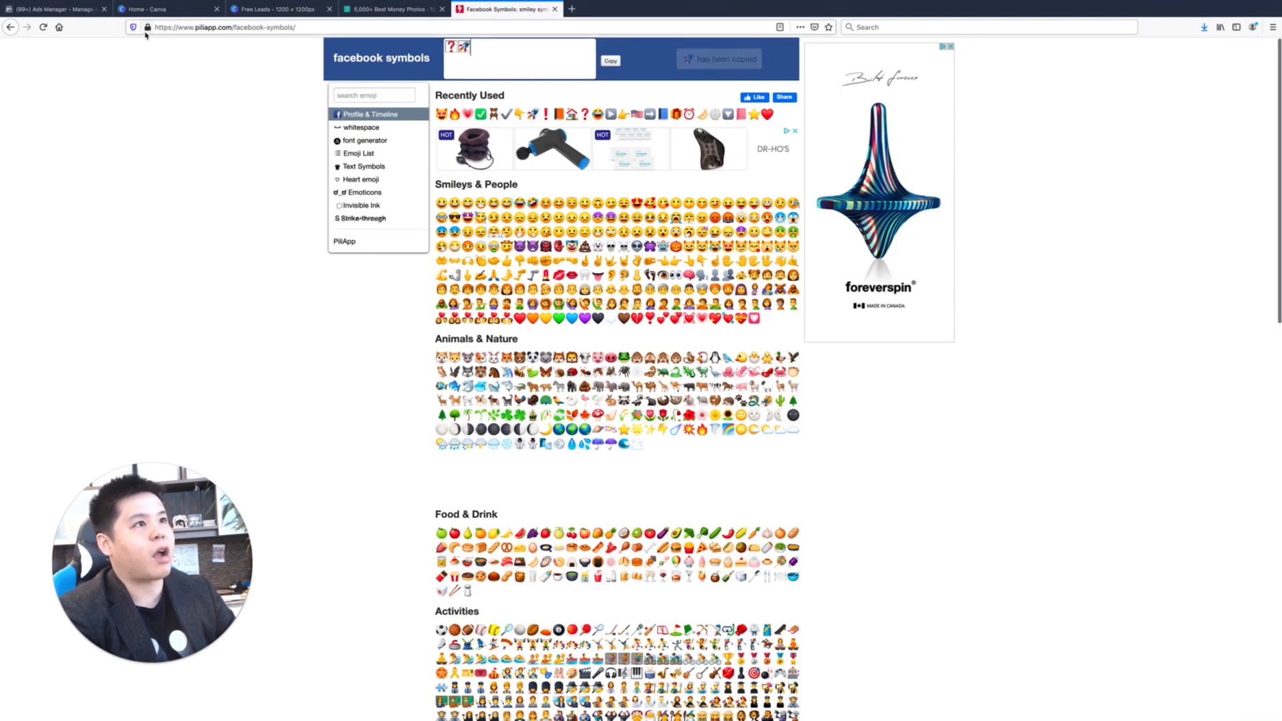
click(49, 11)
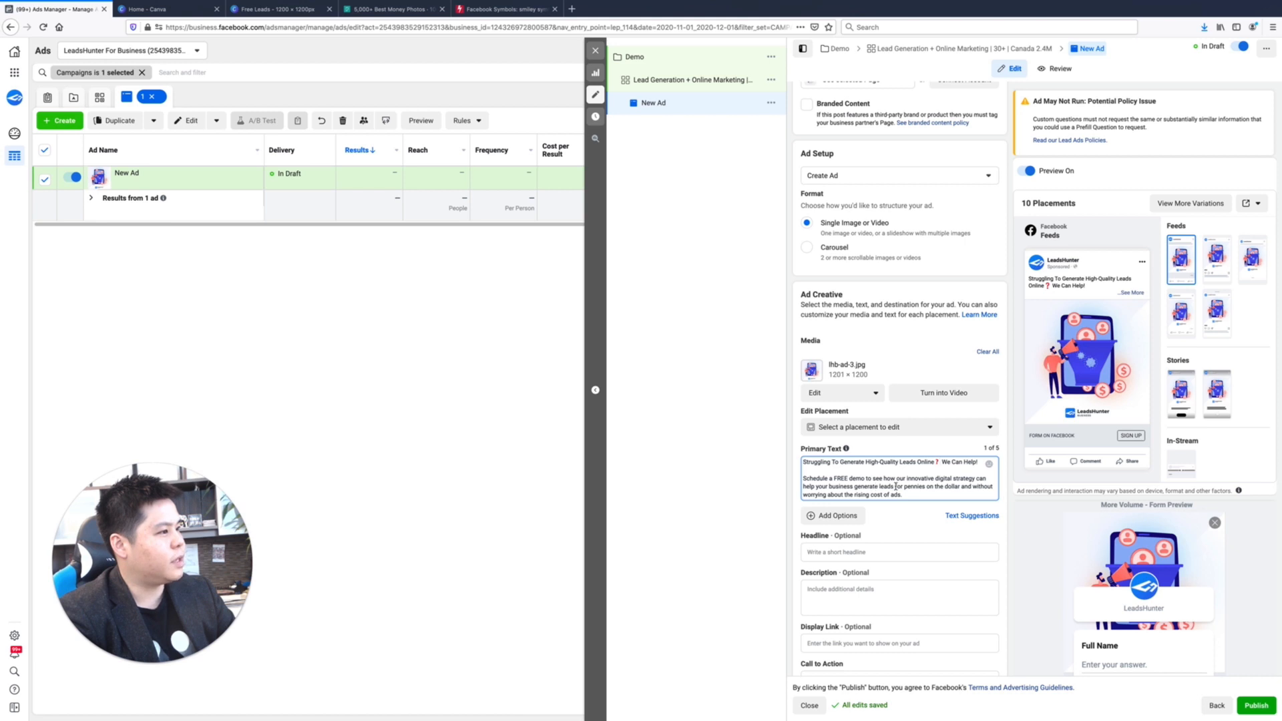
key(ctrl+v)
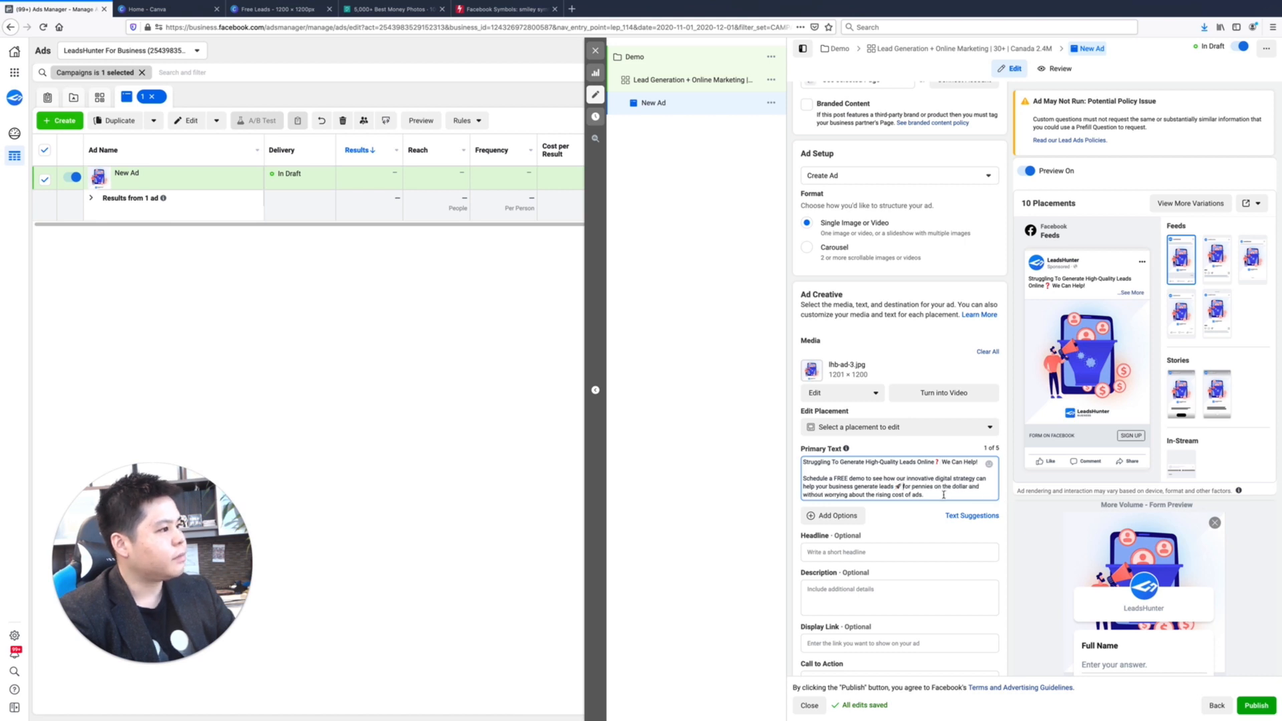
scroll(868, 500, down, 1)
click(859, 501)
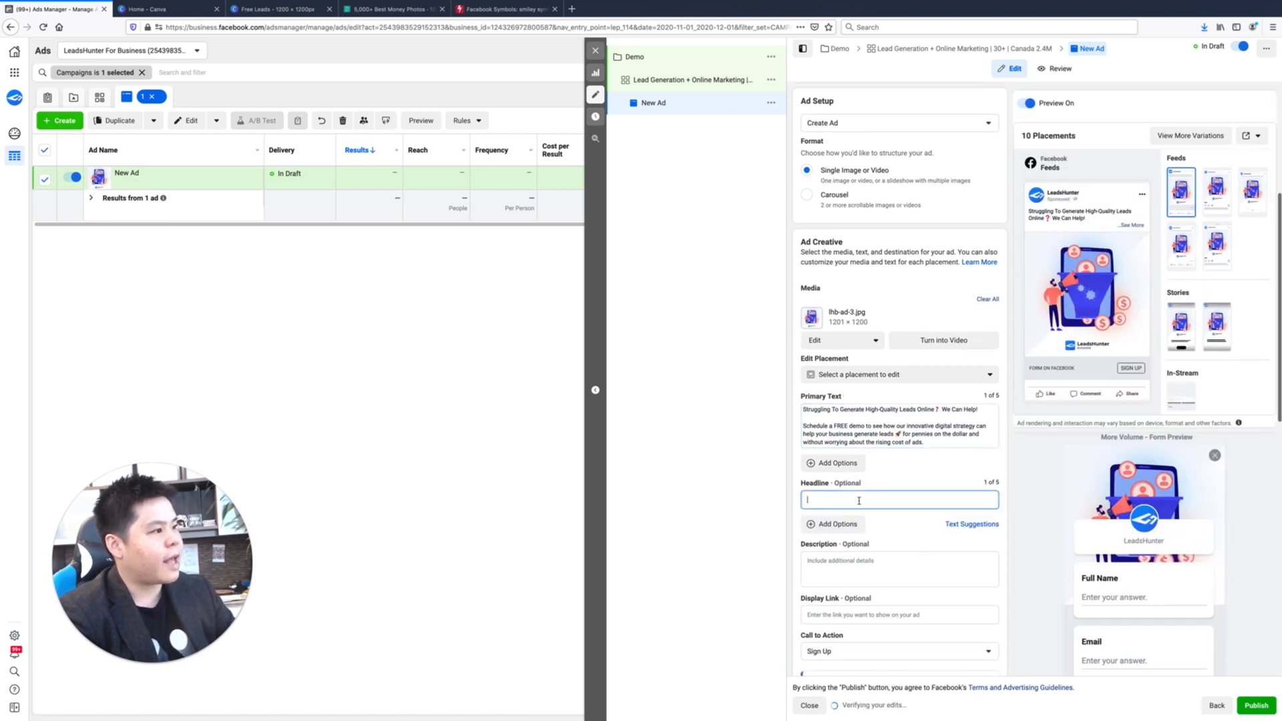
double_click(864, 410)
triple_click(864, 410)
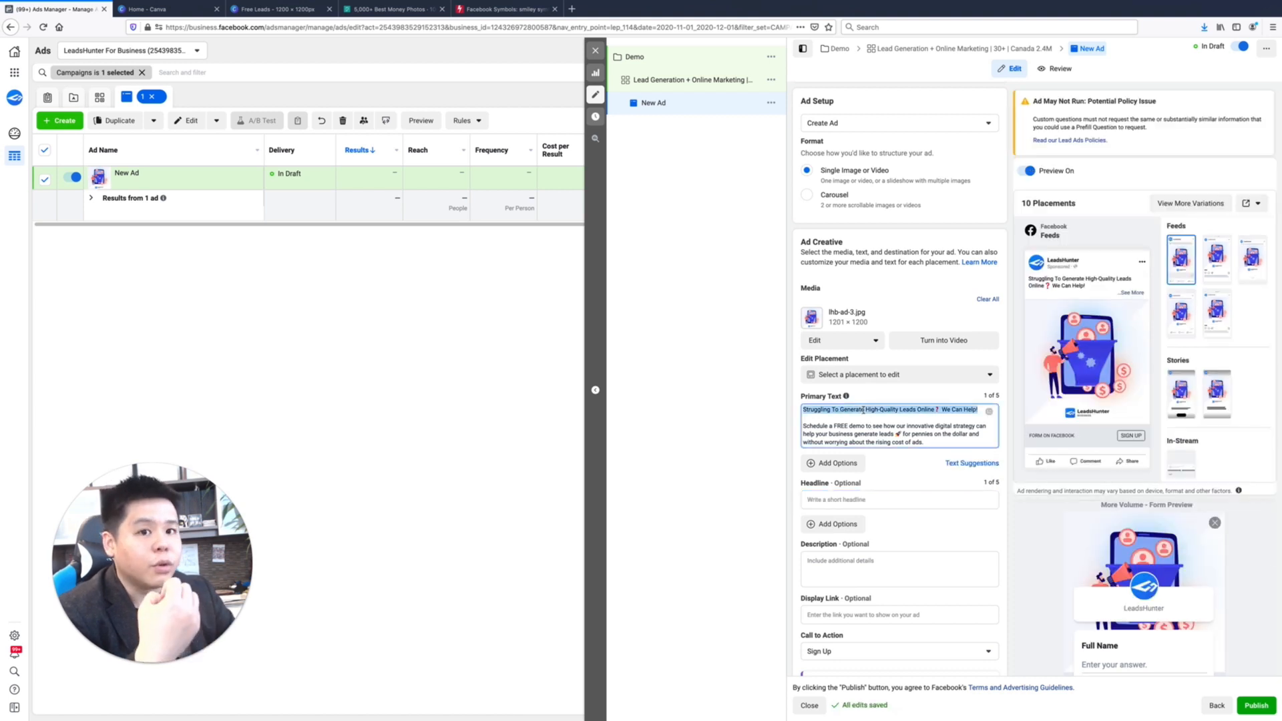
click(836, 501)
text(Free Demo S)
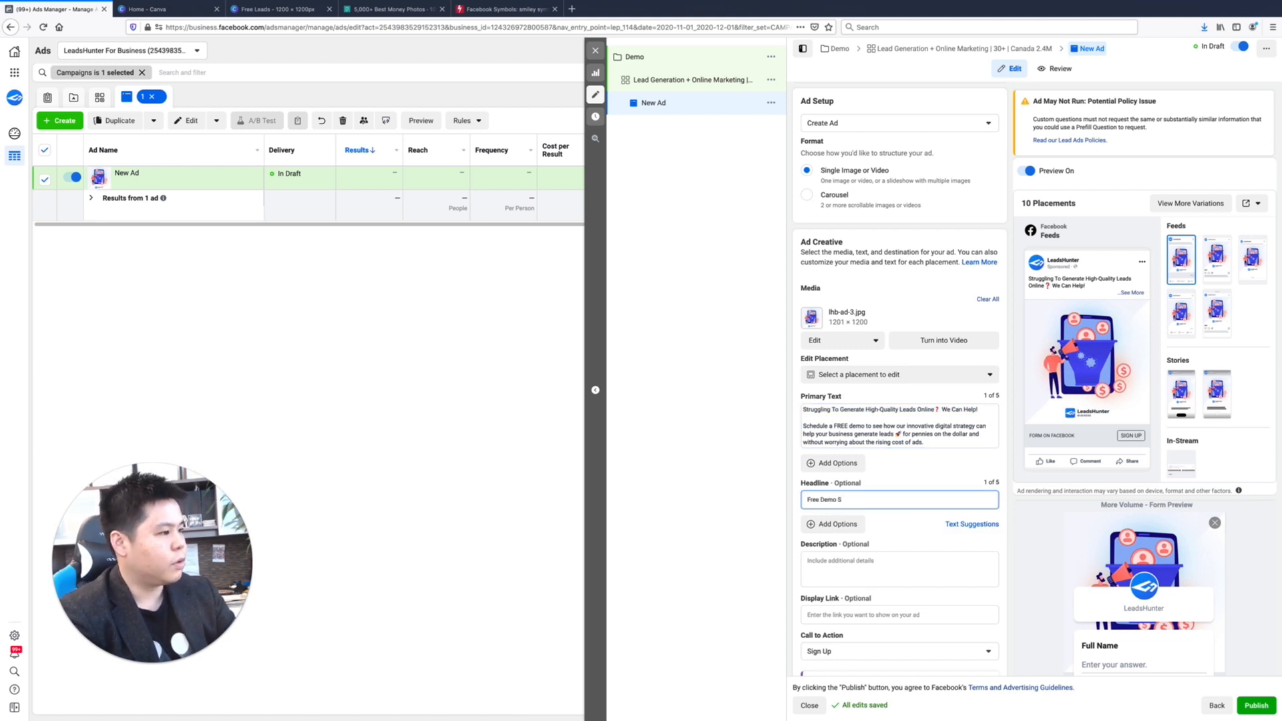
key(ctrl+a)
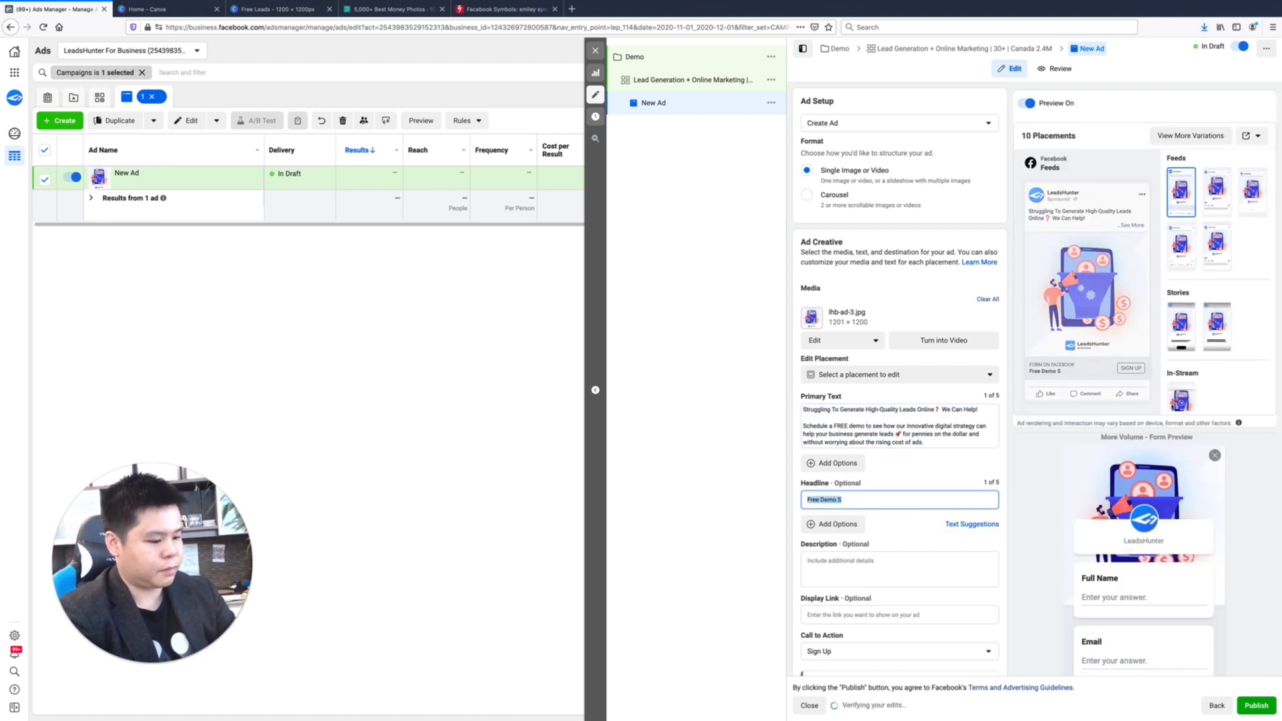
text(See How Our)
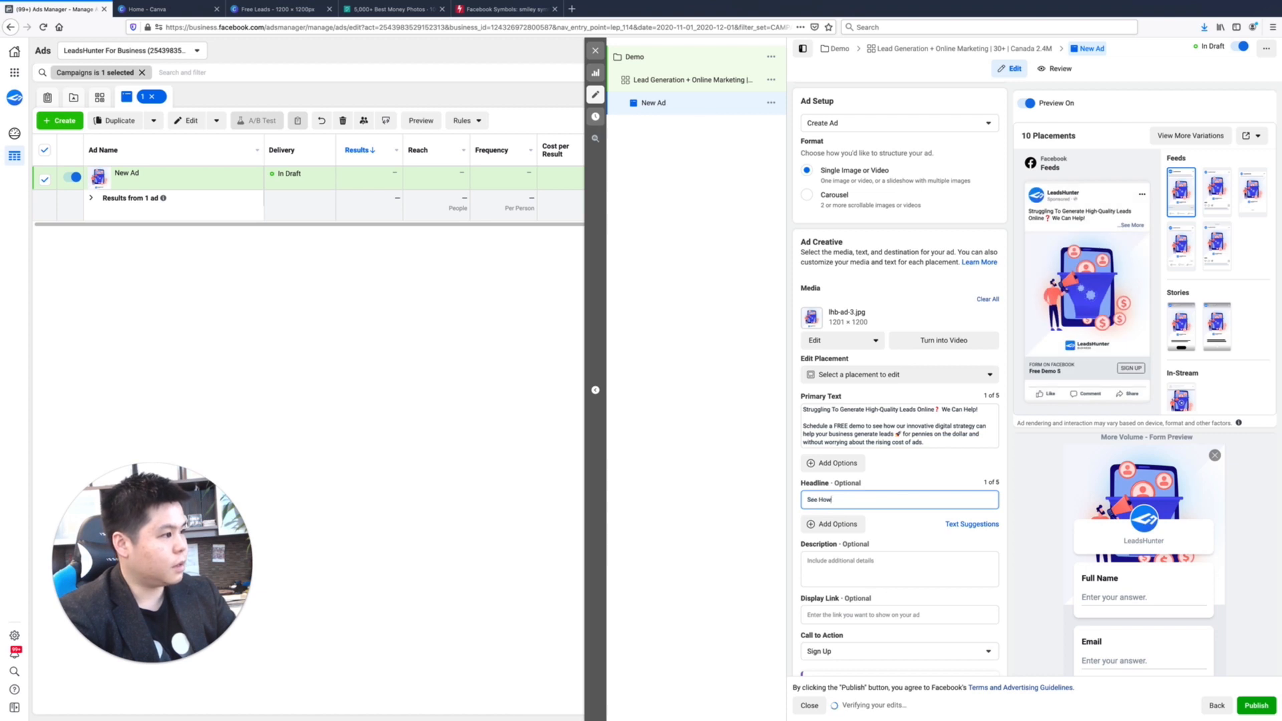
Draft the ad headline as "See How We Can Help You Generate High-Quality Leads Online".
key(ctrl+a)
text(See How We Can hel)
key(BackSpace)
key(BackSpace)
key(BackSpace)
text(Help )
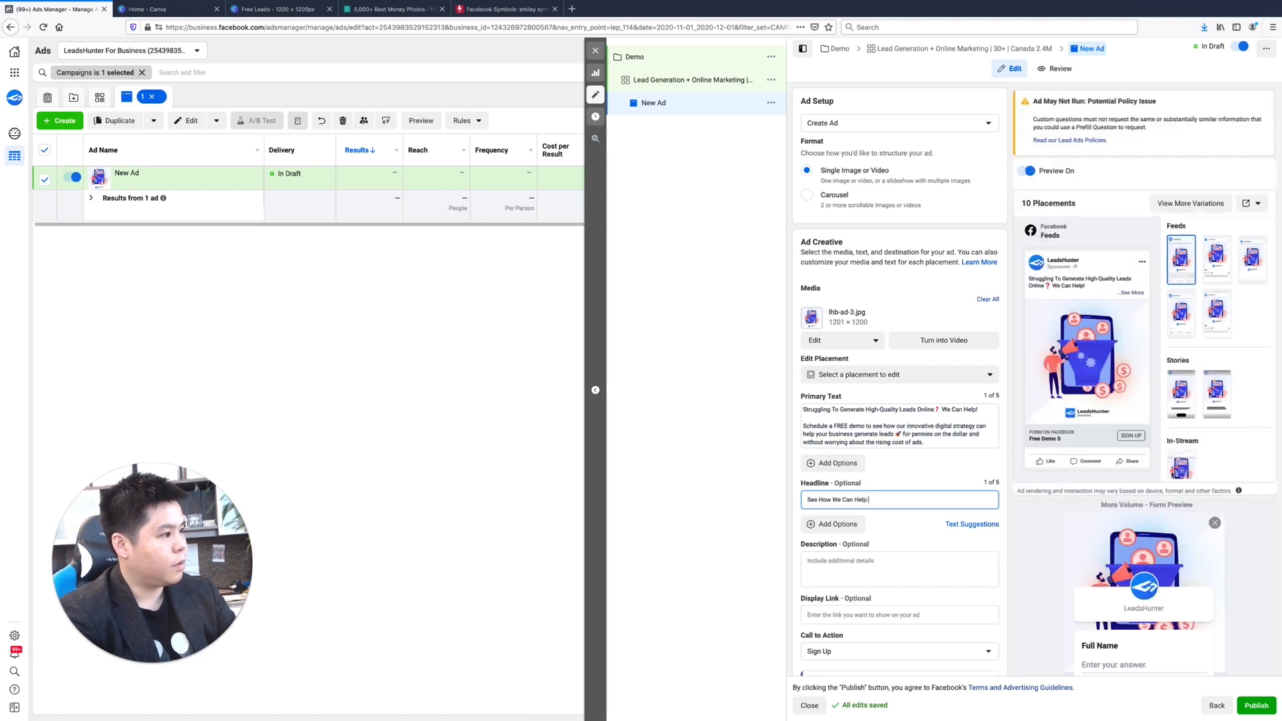
text(You Generate High-Quality Leads Online)
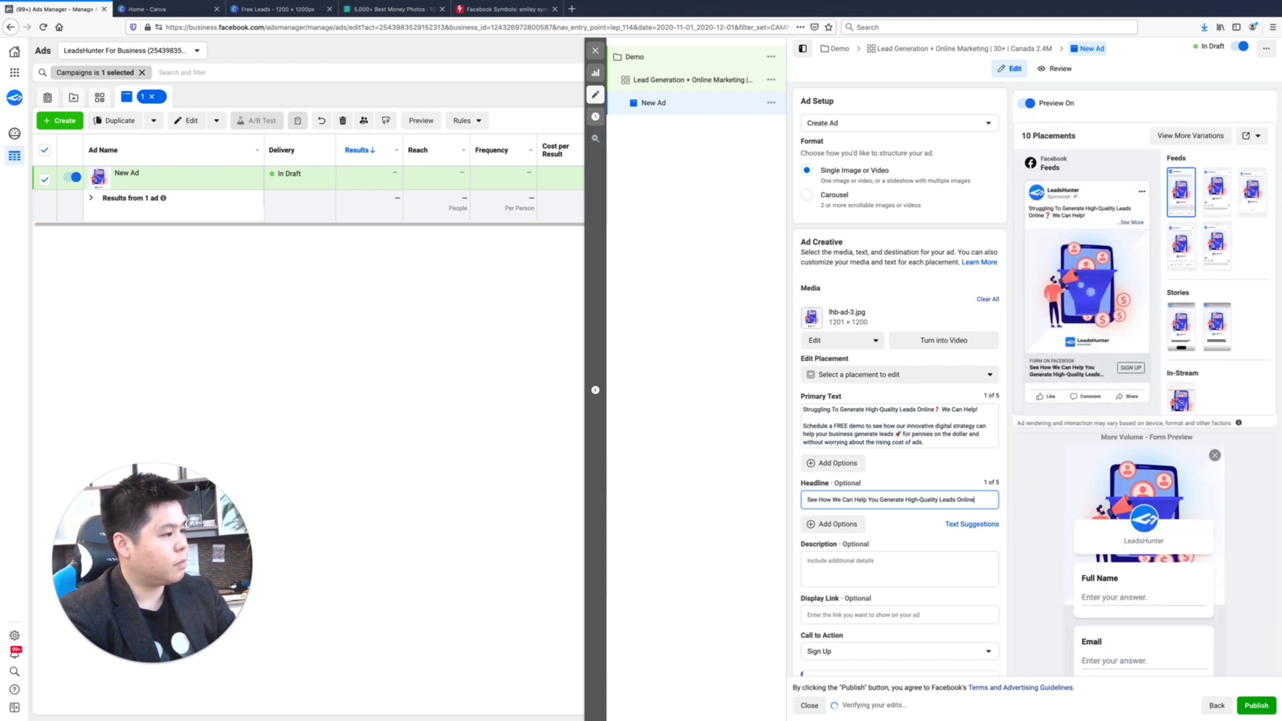
Replace the headline with "See Our Innovative Strategy In Action To Generate High-Quality Leads For Your Business".
key(ctrl+a)
text(See Our Innovative Strategy In Action)
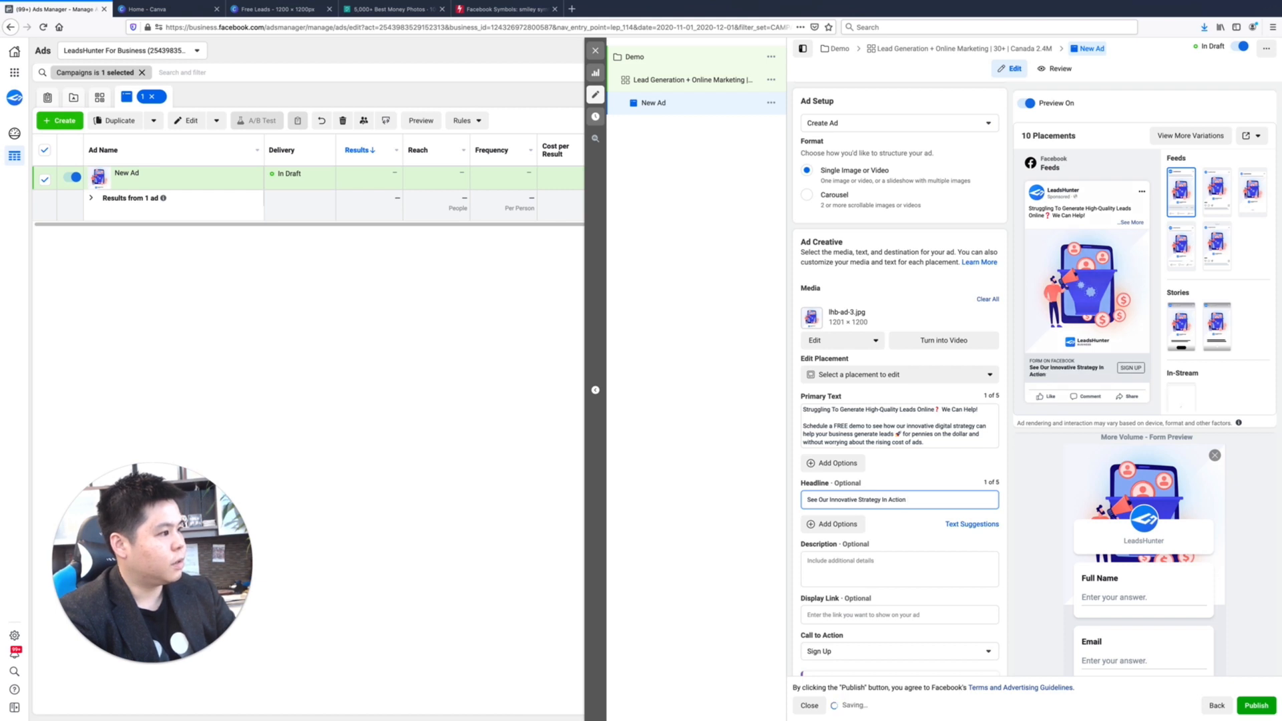
text( To Generate High)
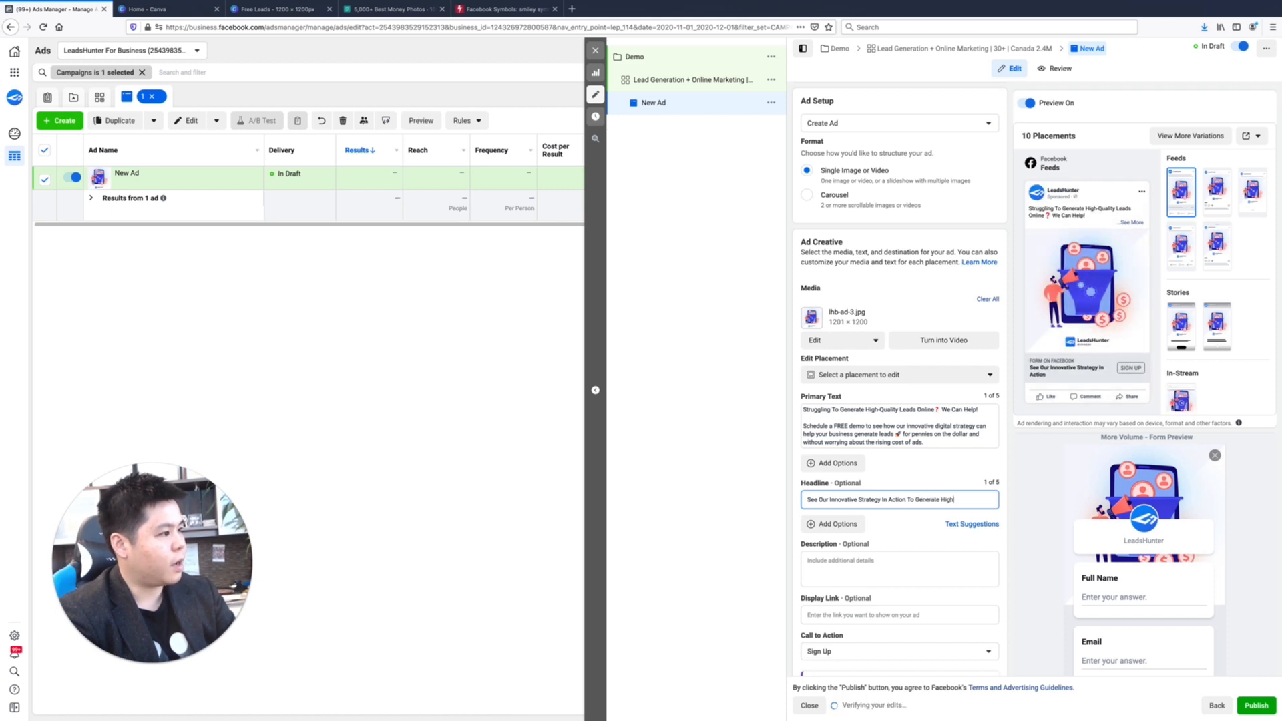
text(-Quality Leads )
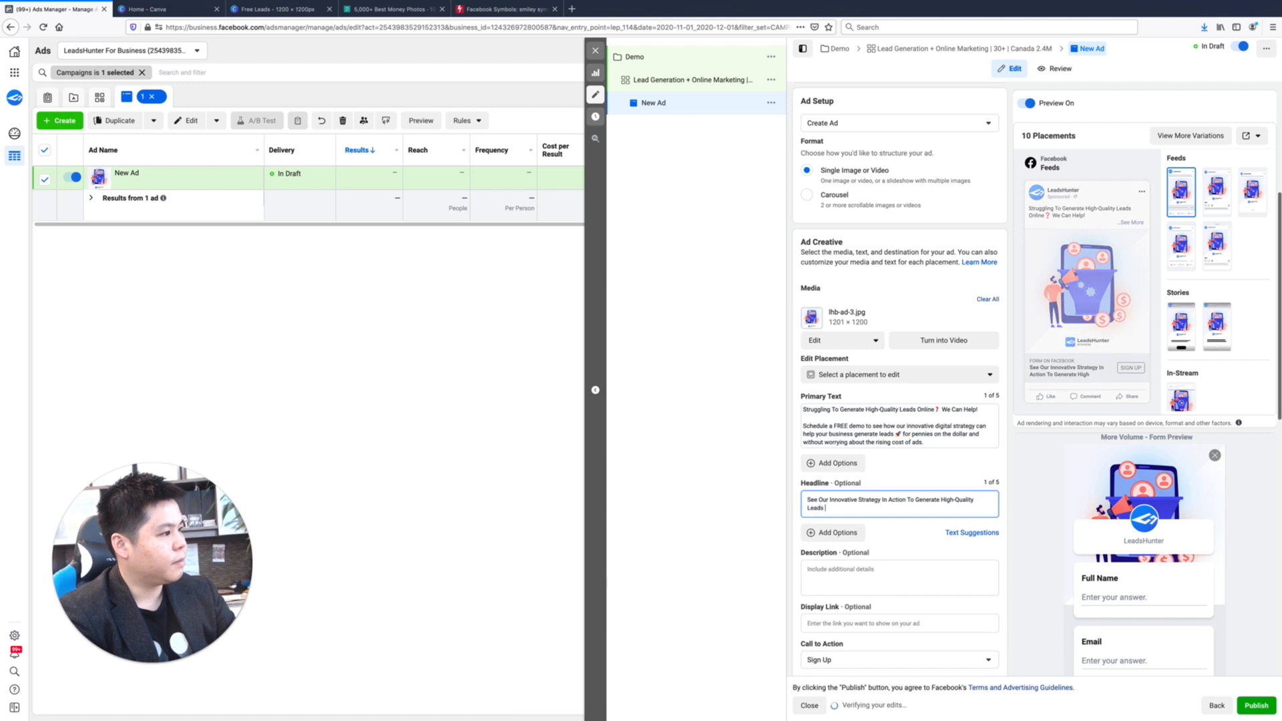
text(For Your Business)
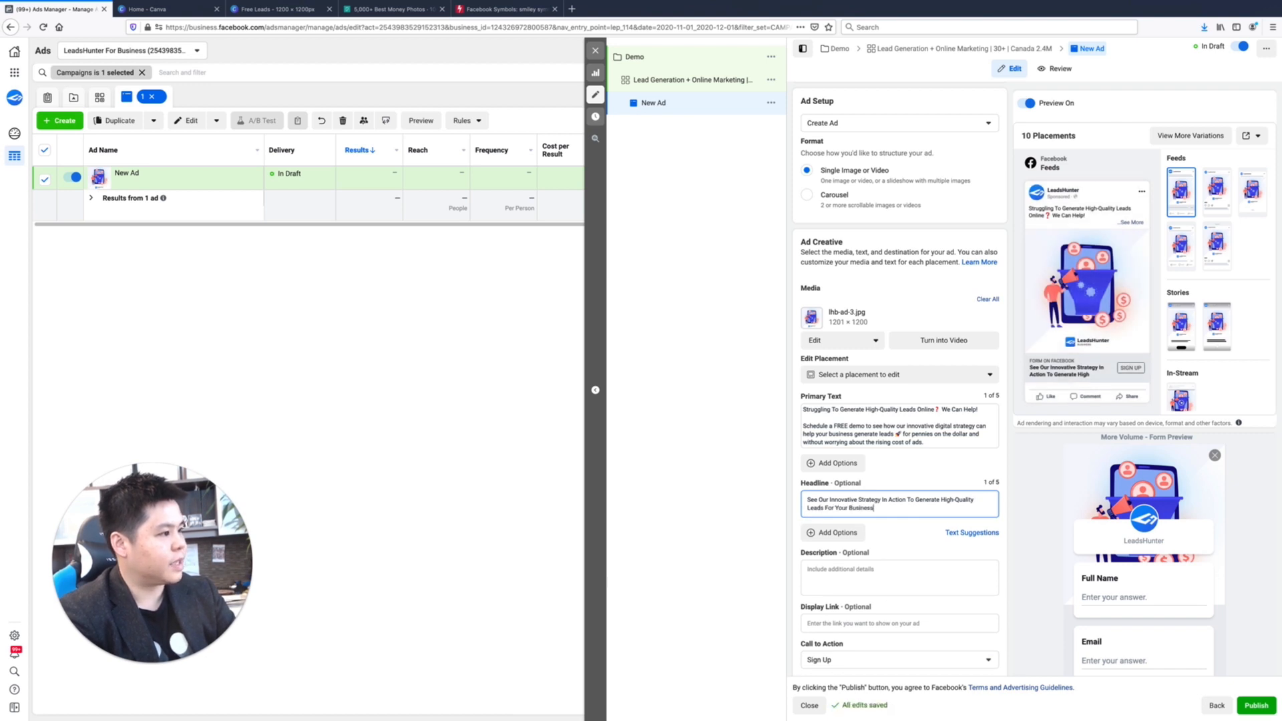
Set the ad's call to action to Book Now.
scroll(875, 501, down, 3)
click(871, 521)
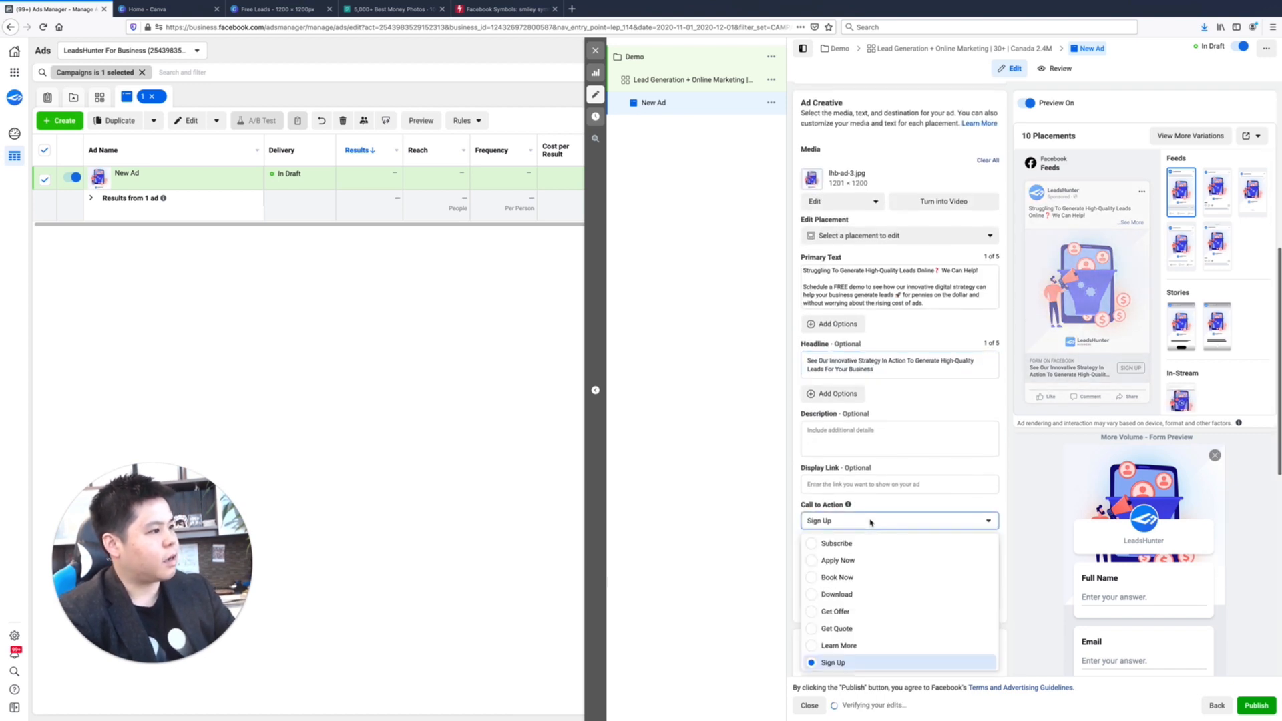
click(864, 578)
Create a new instant form and set its sharing to Open so anyone can submit it.
scroll(995, 502, down, 1)
scroll(994, 501, down, 3)
scroll(994, 501, down, 2)
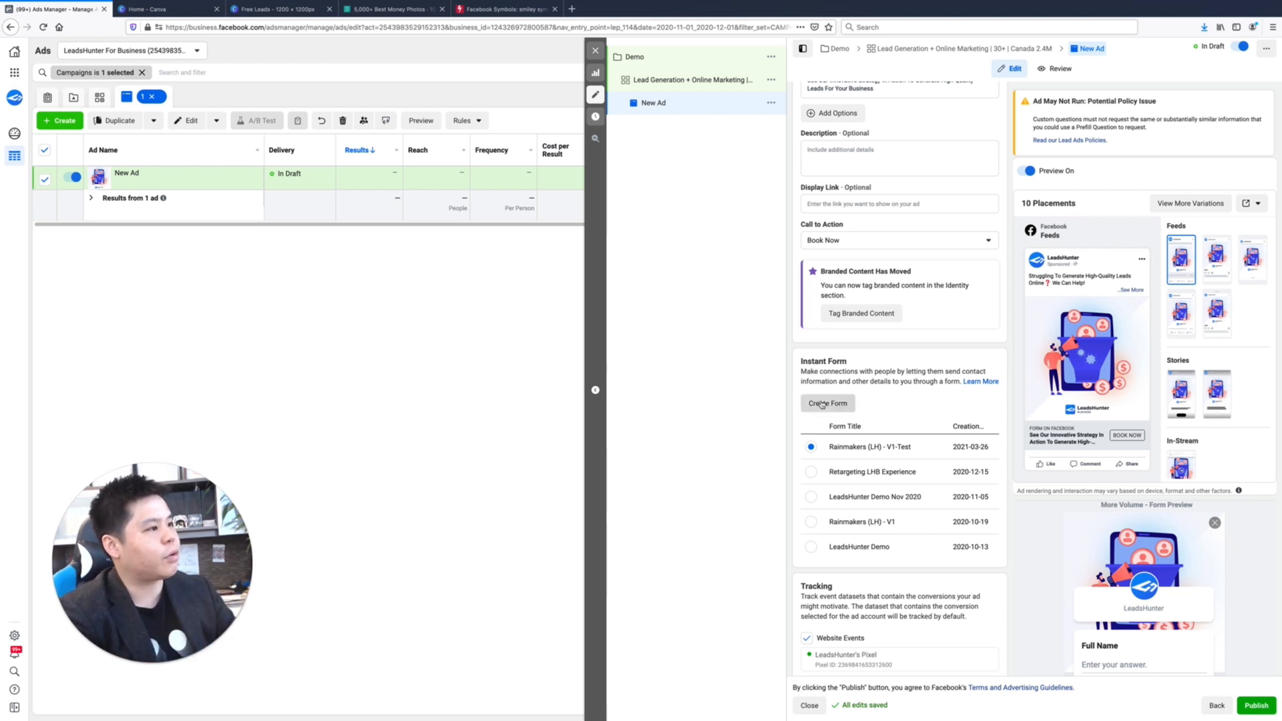
click(827, 403)
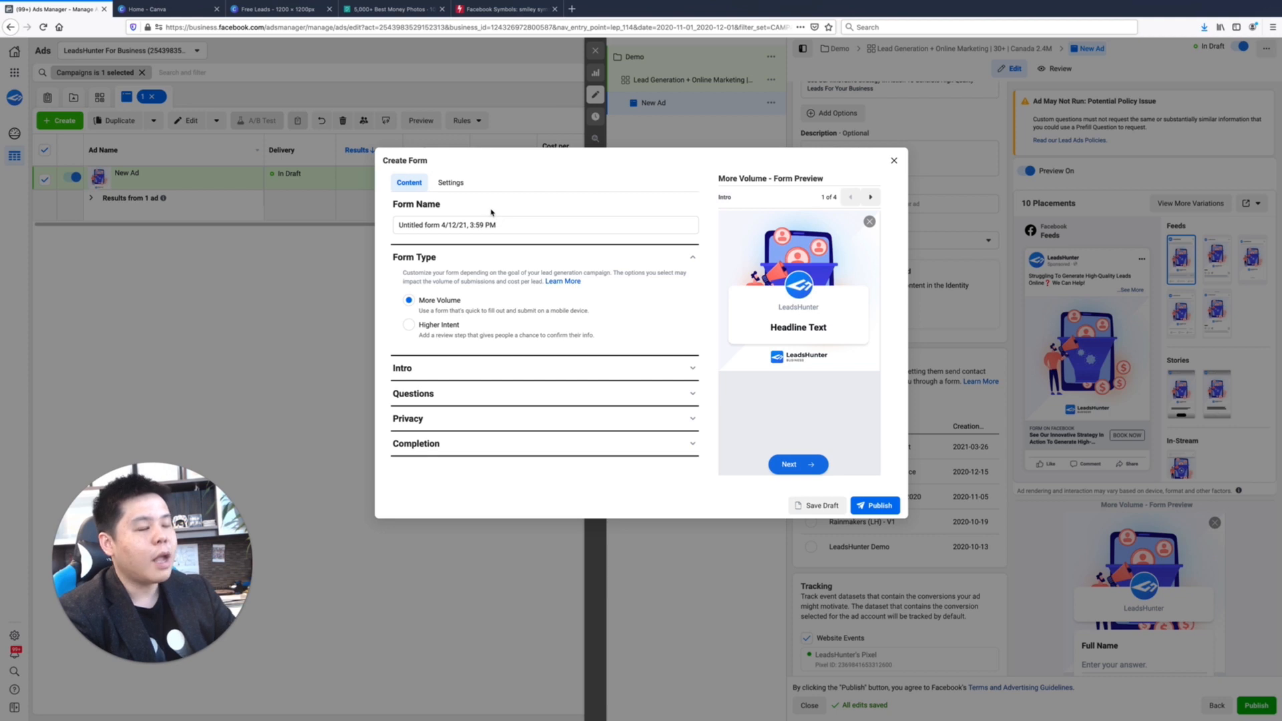
click(451, 183)
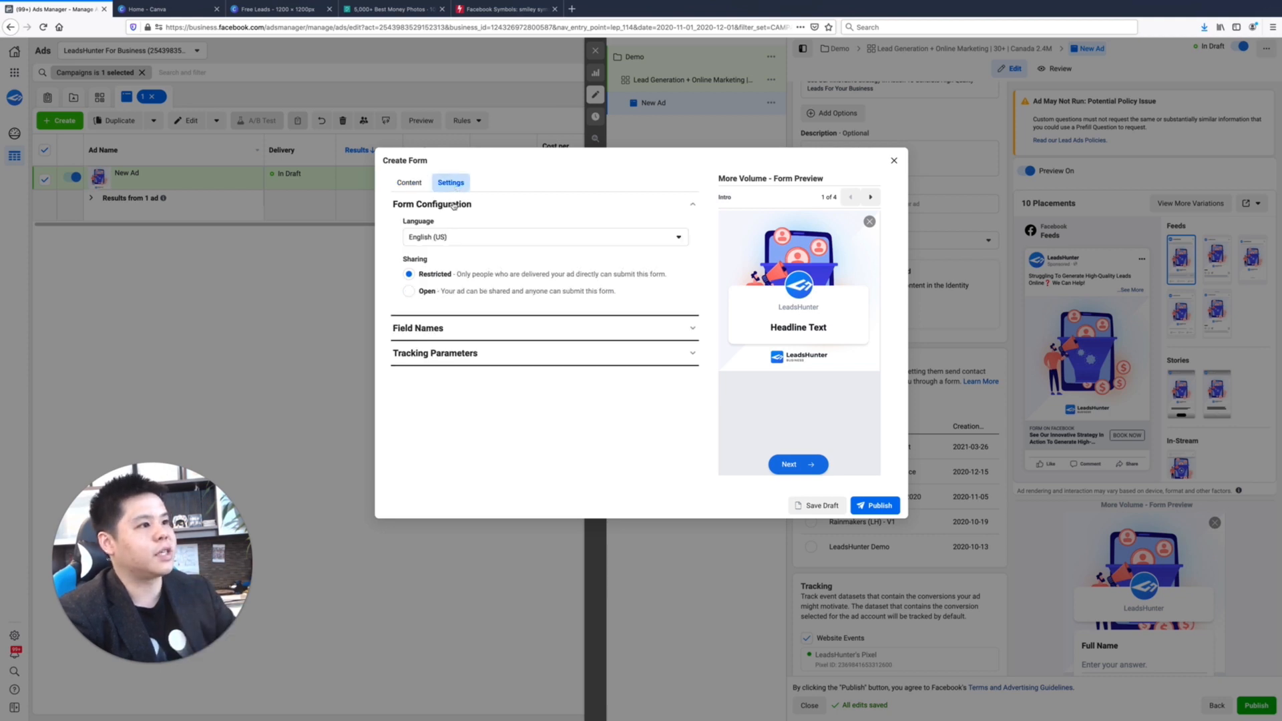
click(409, 294)
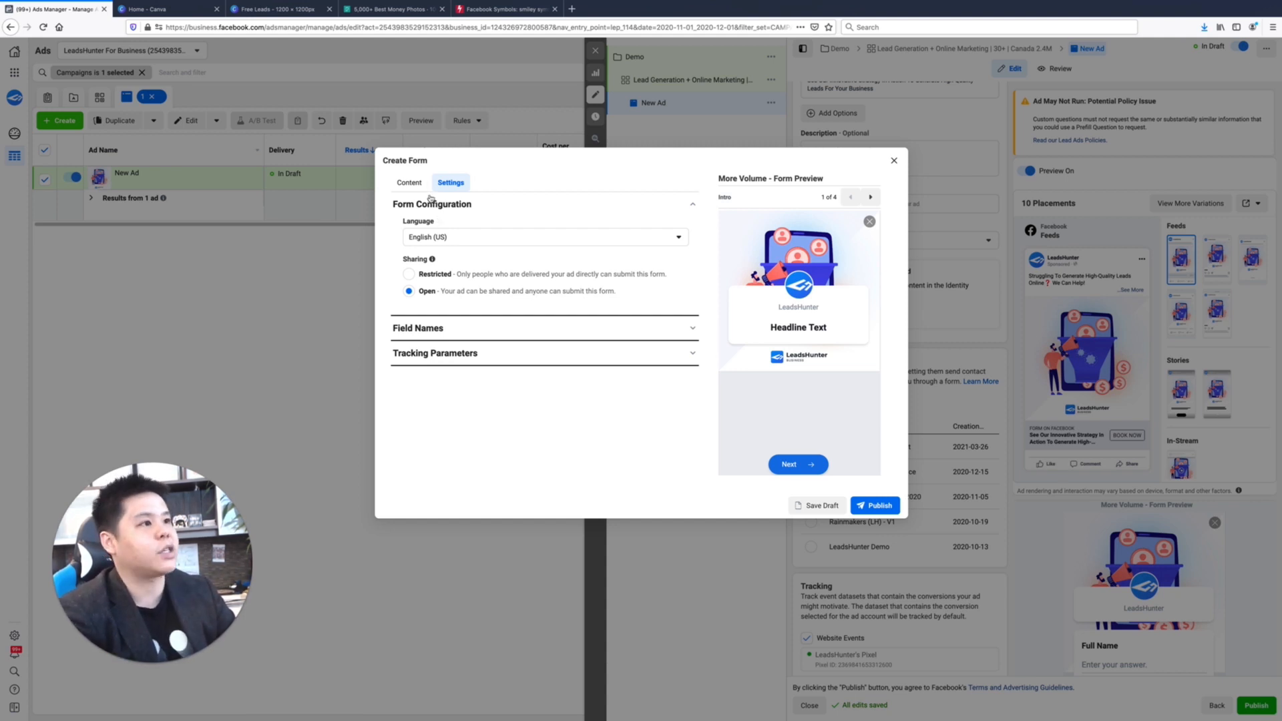
Name the instant form "Demo For Youtube".
click(409, 182)
triple_click(474, 226)
text(Demo)
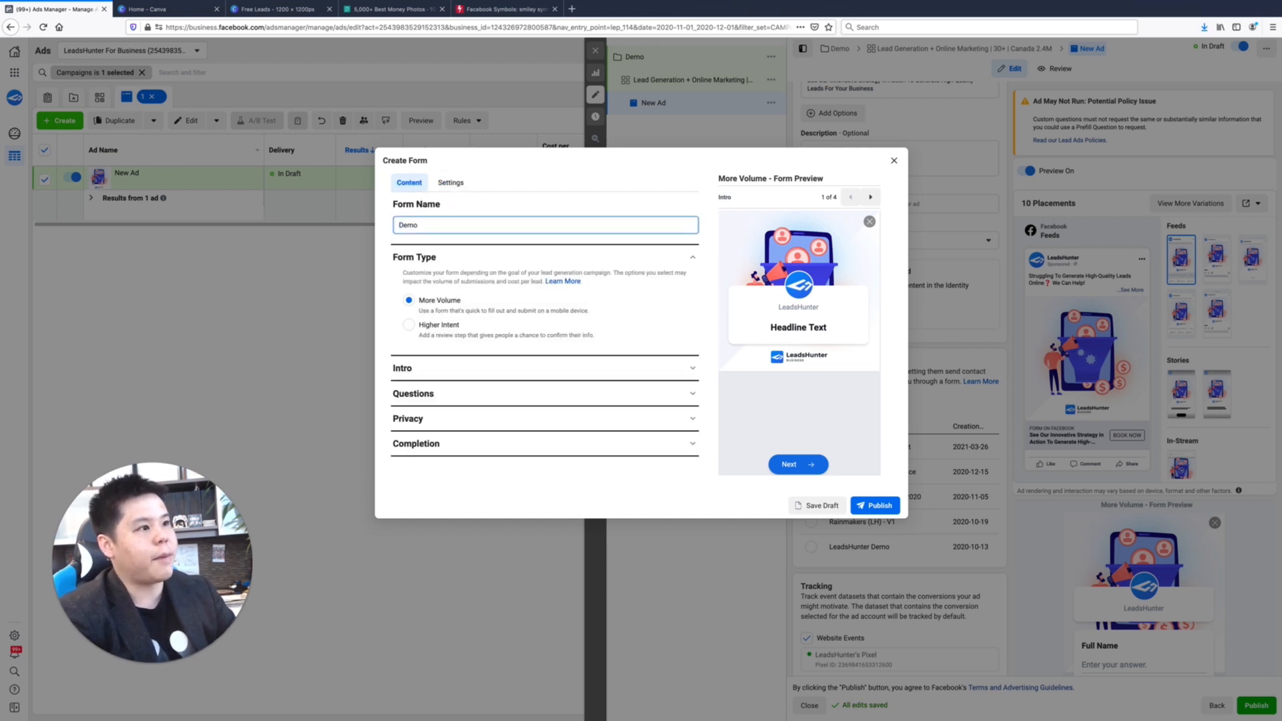
text( For Youtube)
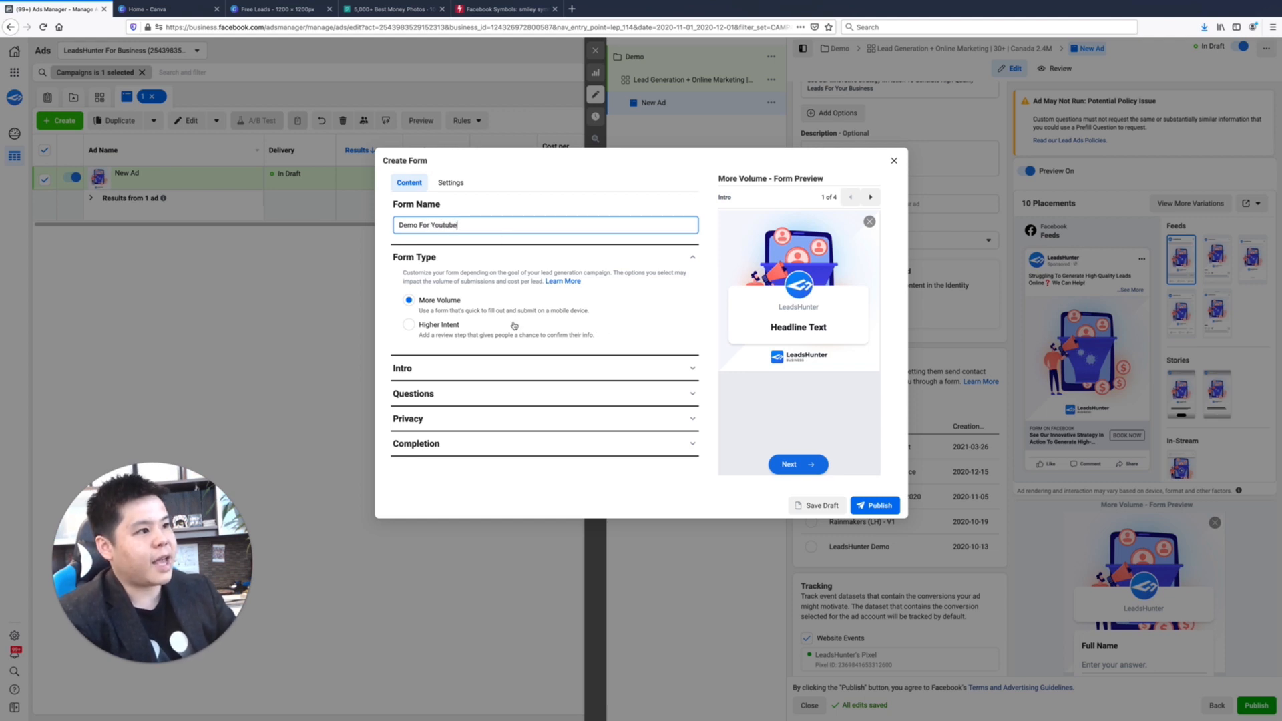
Remove the greeting from the form's intro section.
click(673, 368)
scroll(615, 367, down, 2)
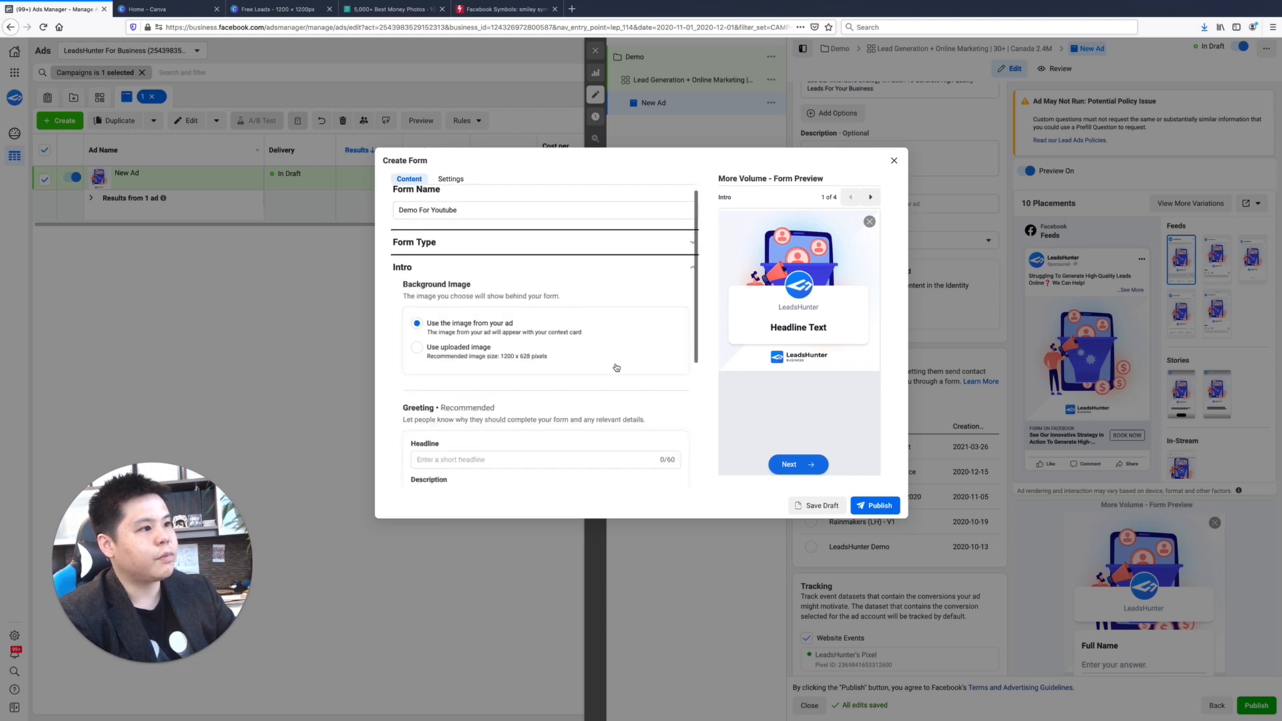
scroll(615, 366, down, 1)
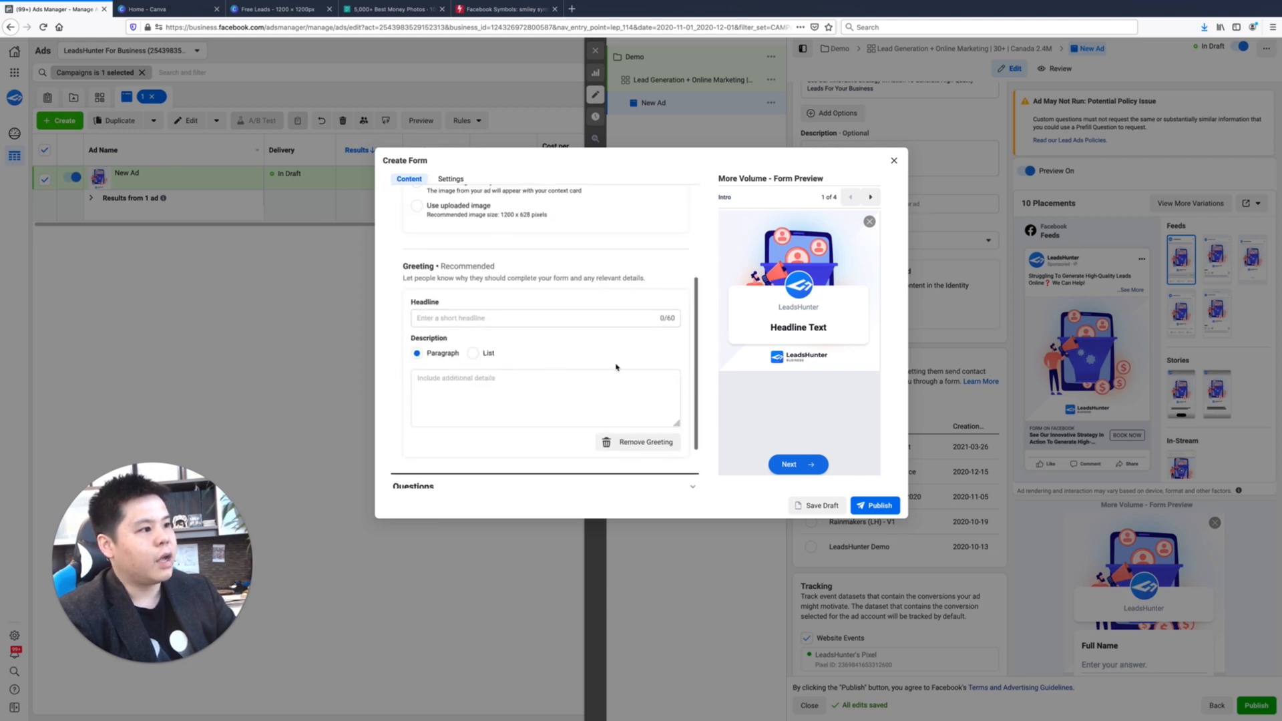
click(640, 444)
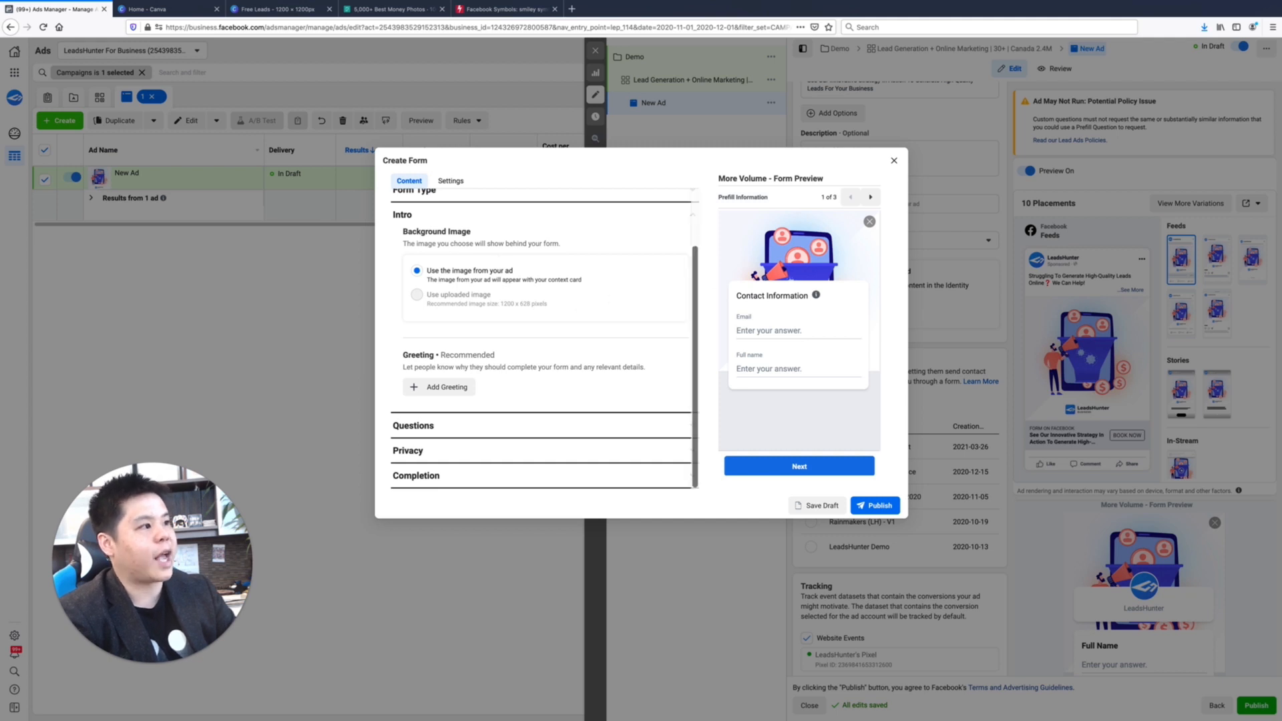
Add a phone number field to the form's prefill questions and reorder the fields so full name comes first.
click(464, 428)
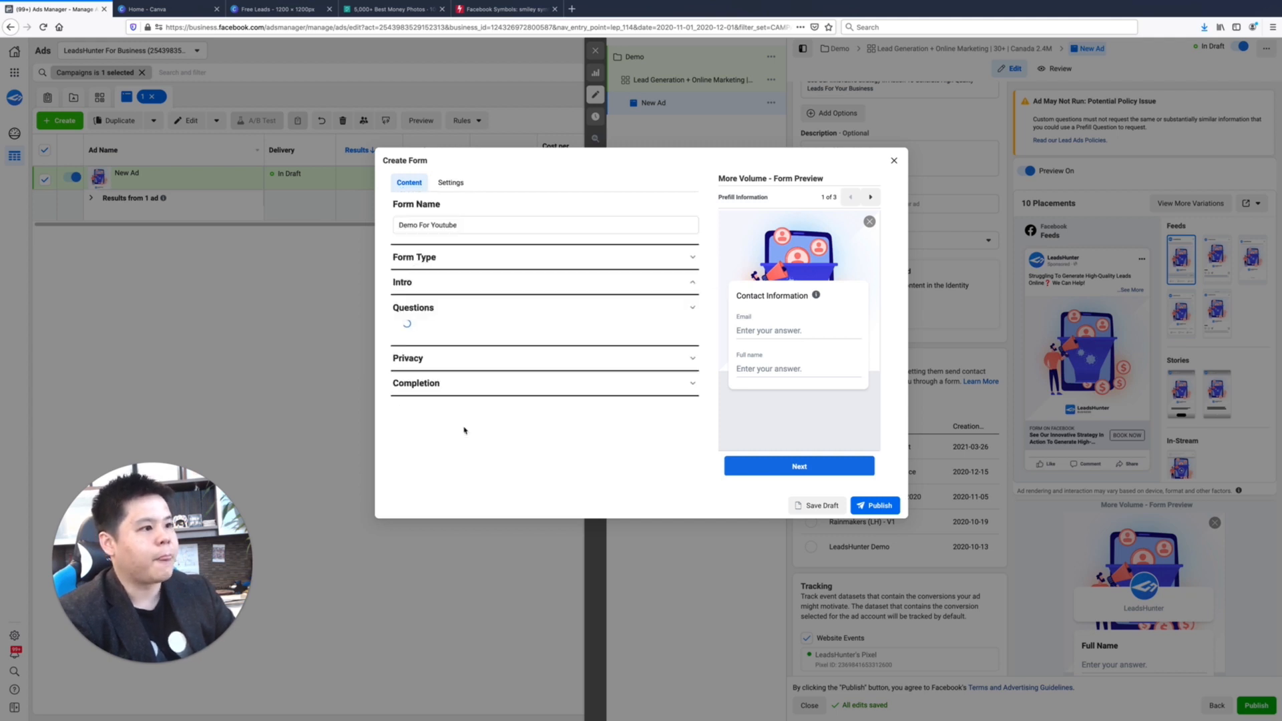
scroll(497, 348, down, 3)
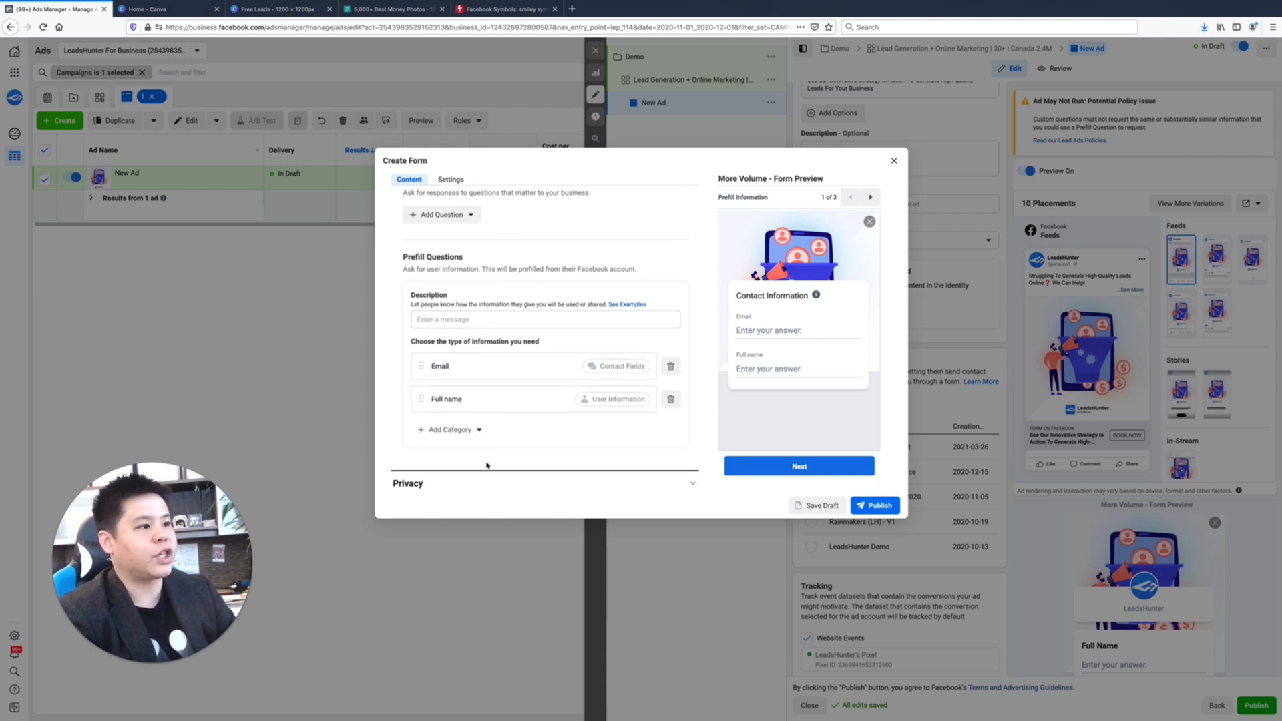
click(479, 432)
mouse_move(485, 465)
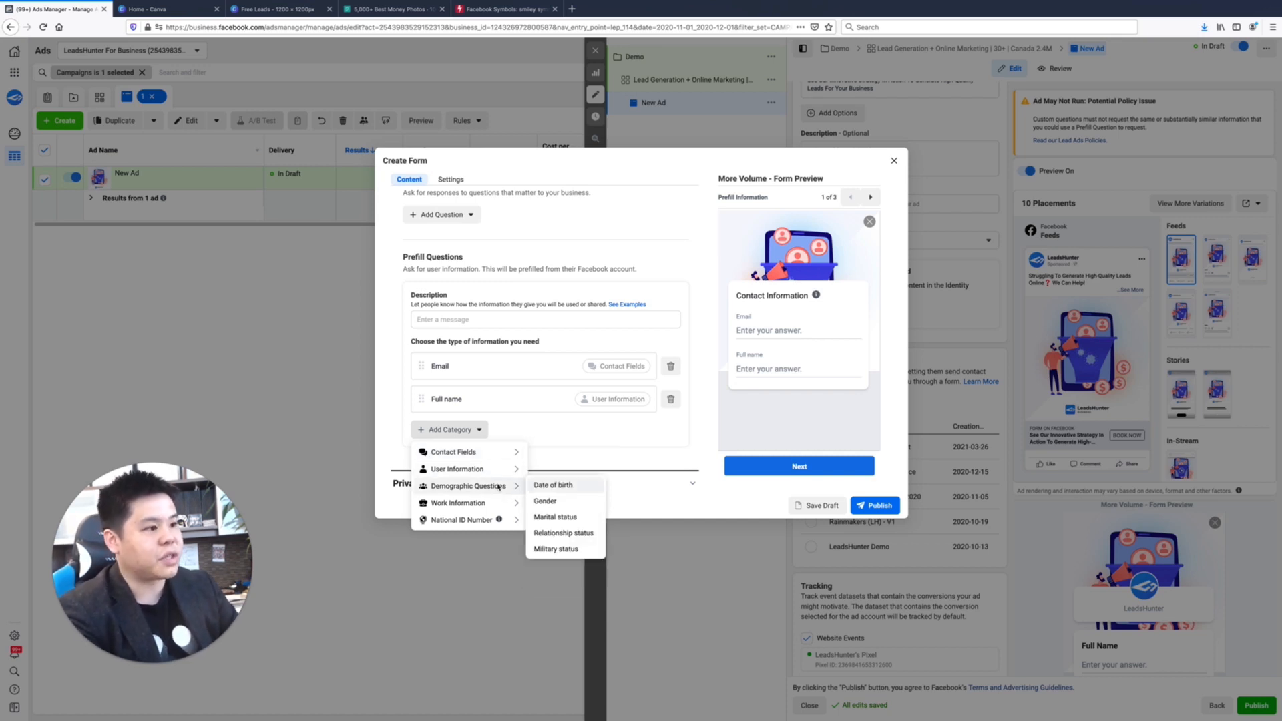
mouse_move(495, 506)
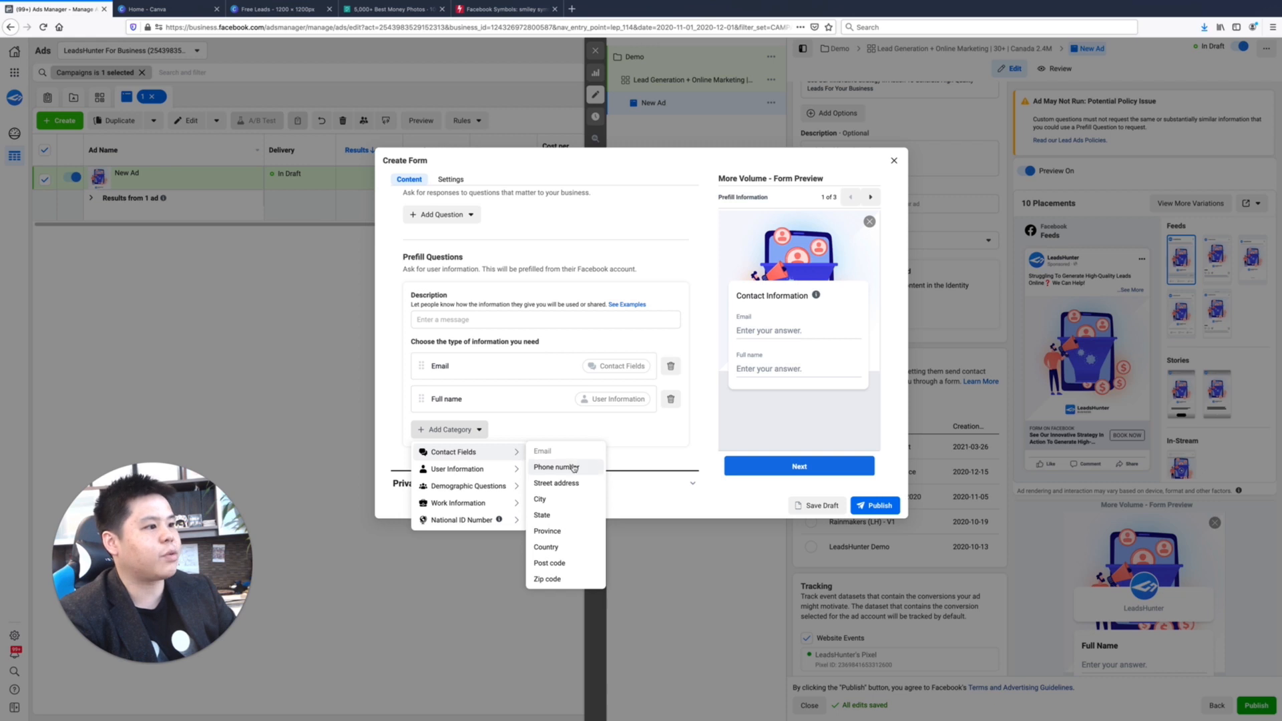
click(561, 465)
drag(422, 430, 422, 365)
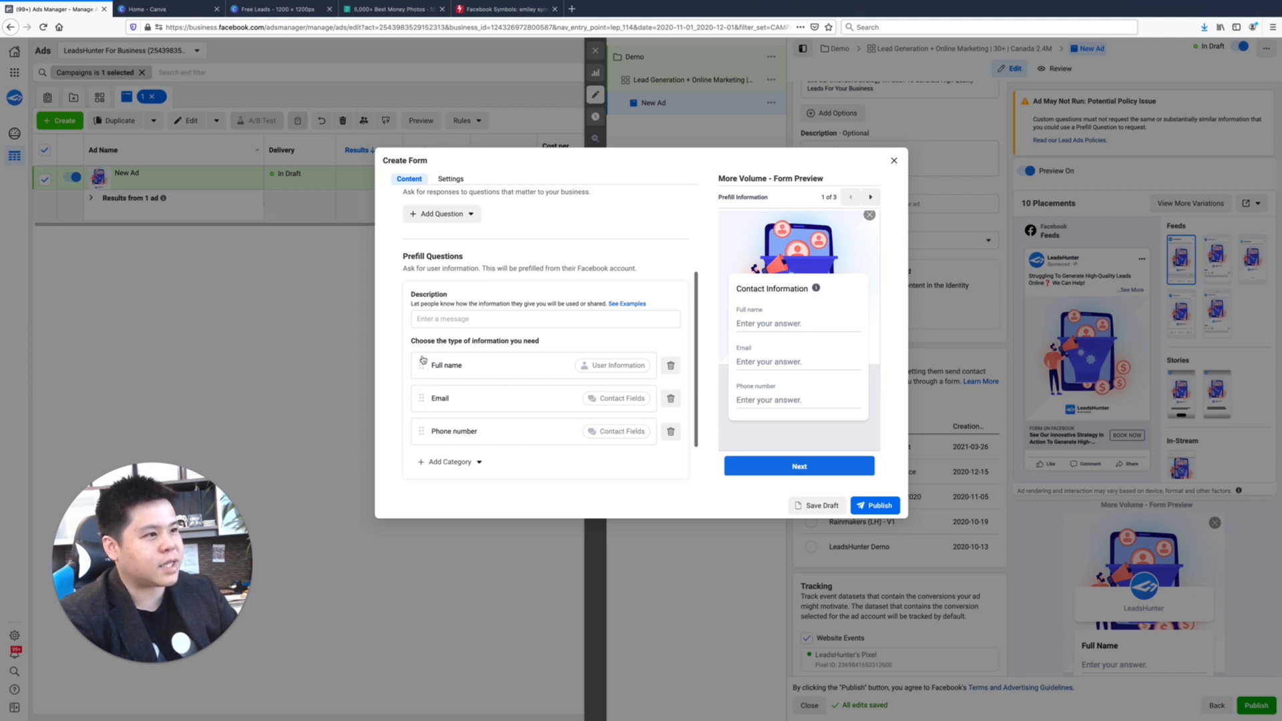
Begin the prefill questions description with "Enter Your BEST Contact Information To Schedule".
click(447, 320)
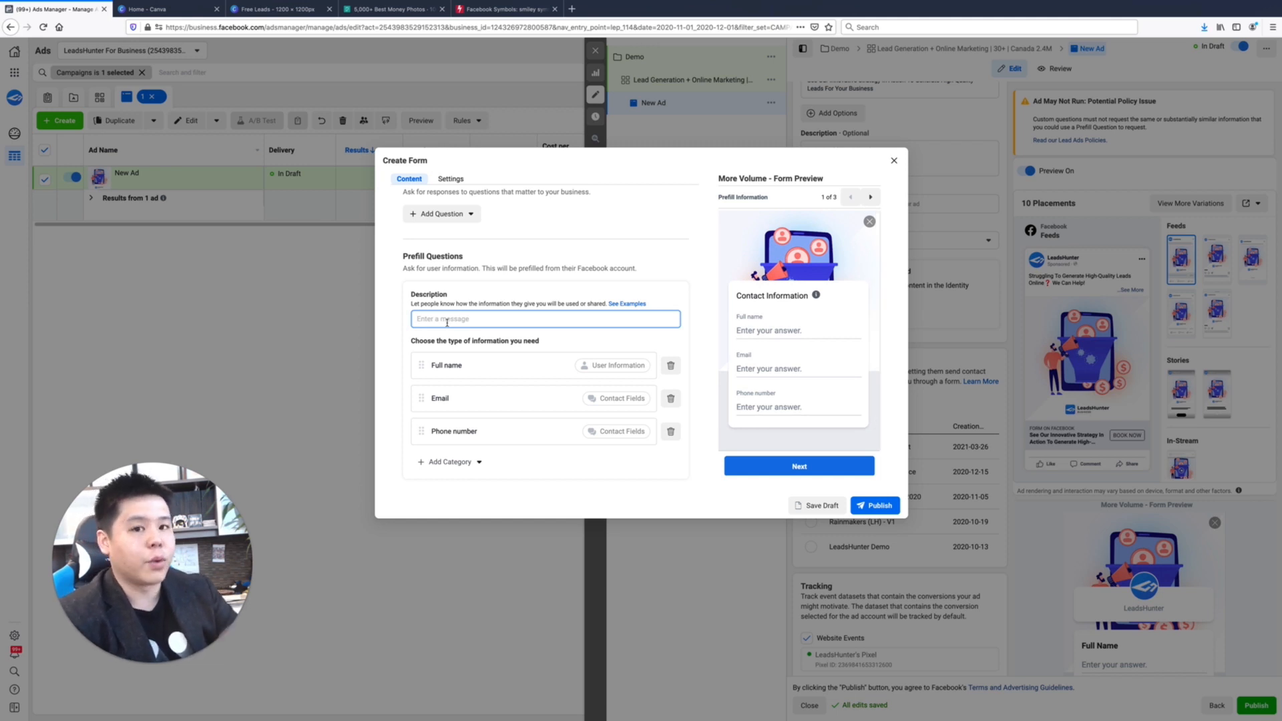
text(Enter Your)
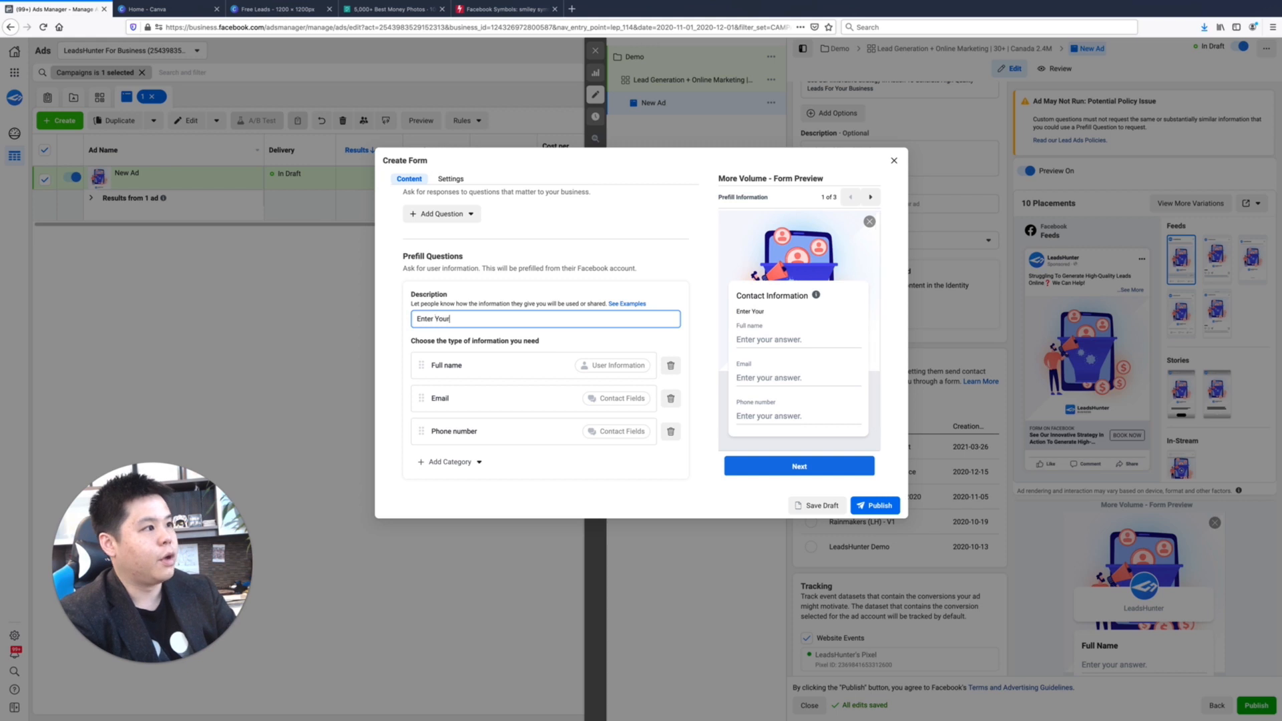
text( BEST contac)
key(BackSpace)
key(BackSpace)
key(BackSpace)
key(BackSpace)
key(BackSpace)
key(BackSpace)
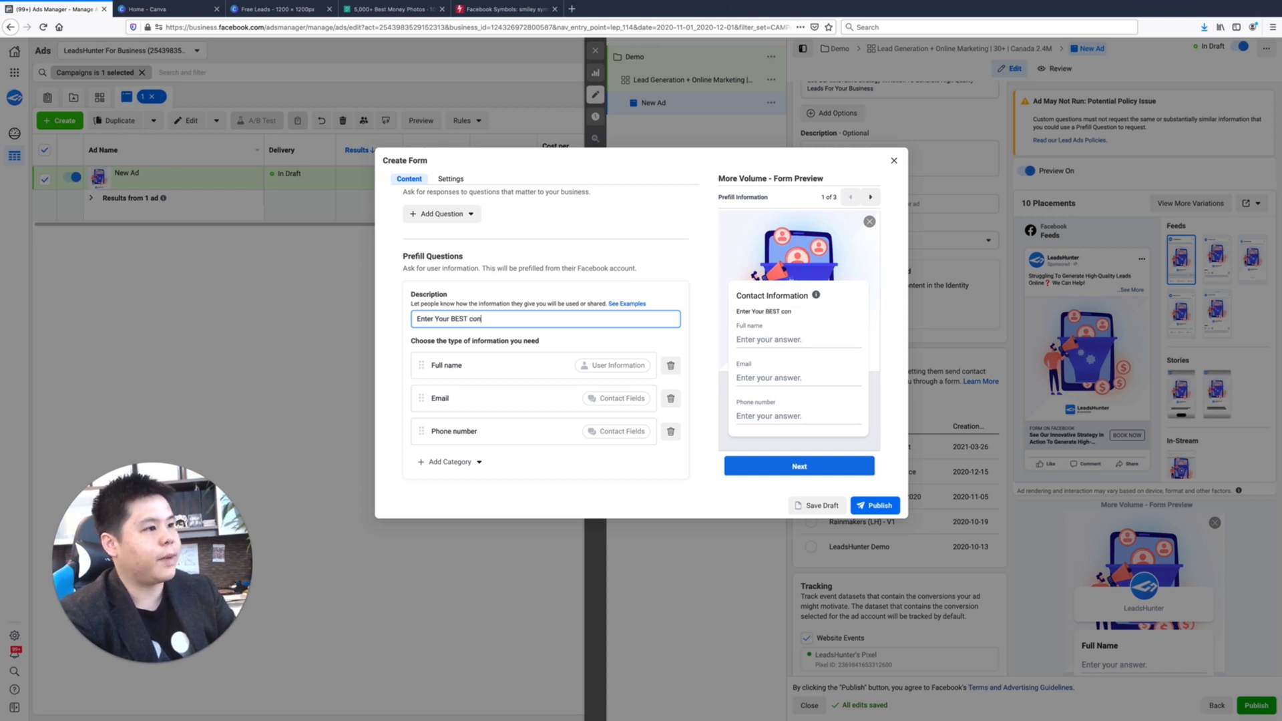
text(Contact In)
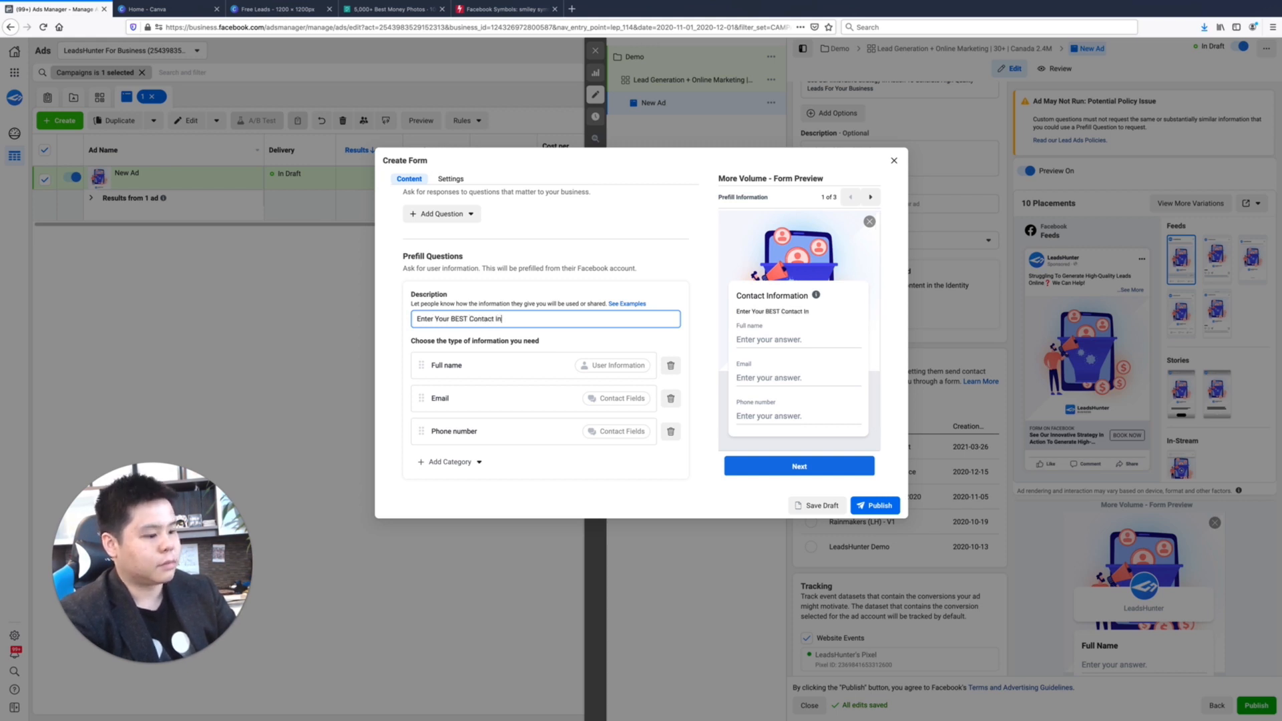
text(formation To Scheudl)
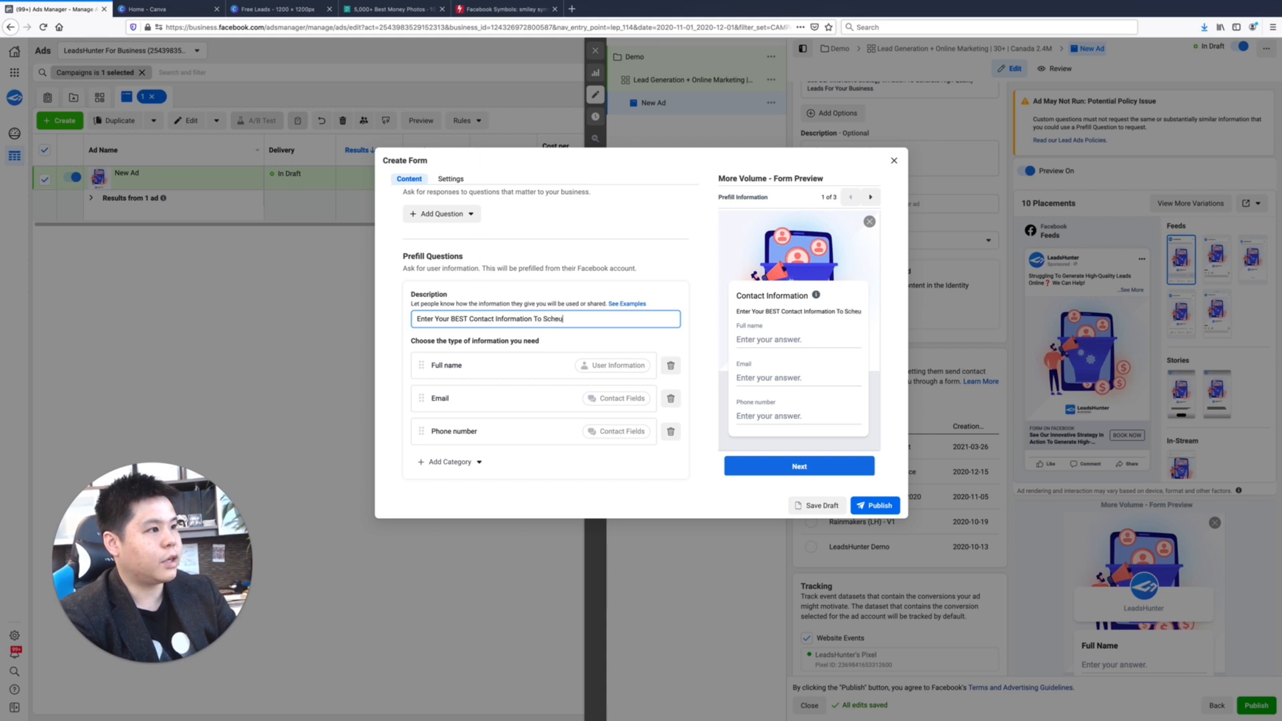
key(BackSpace)
key(BackSpace)
key(BackSpace)
text(dule)
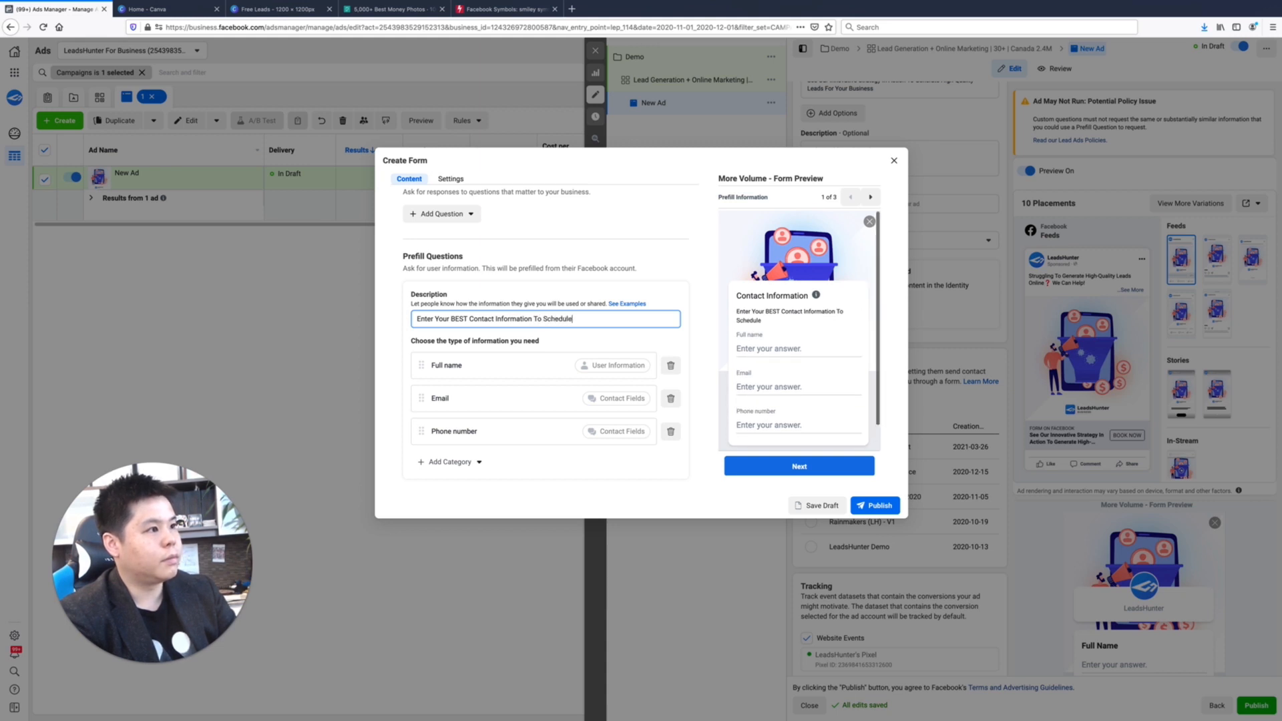
Complete the prefill description with "Your Free Strategy Session To See How We Can Help You Generate Leads For Pennies On The Dollar.".
text( Your Free Strategy)
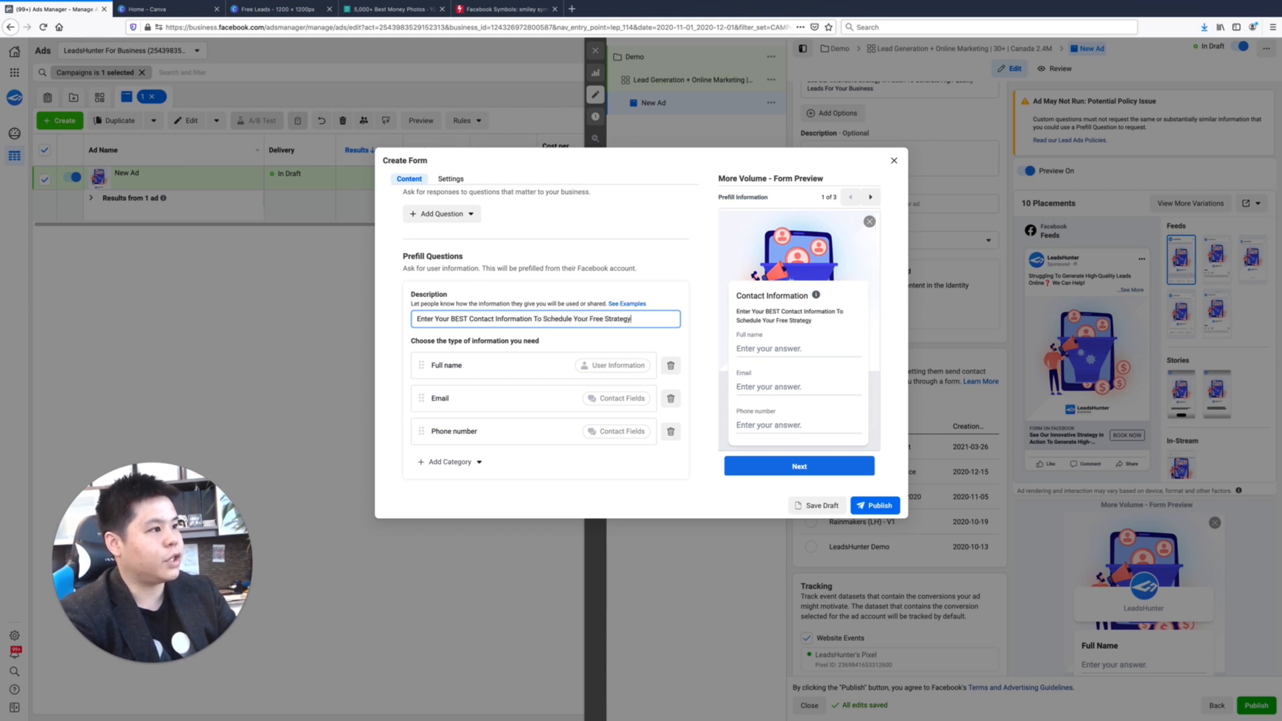
text( Session To See)
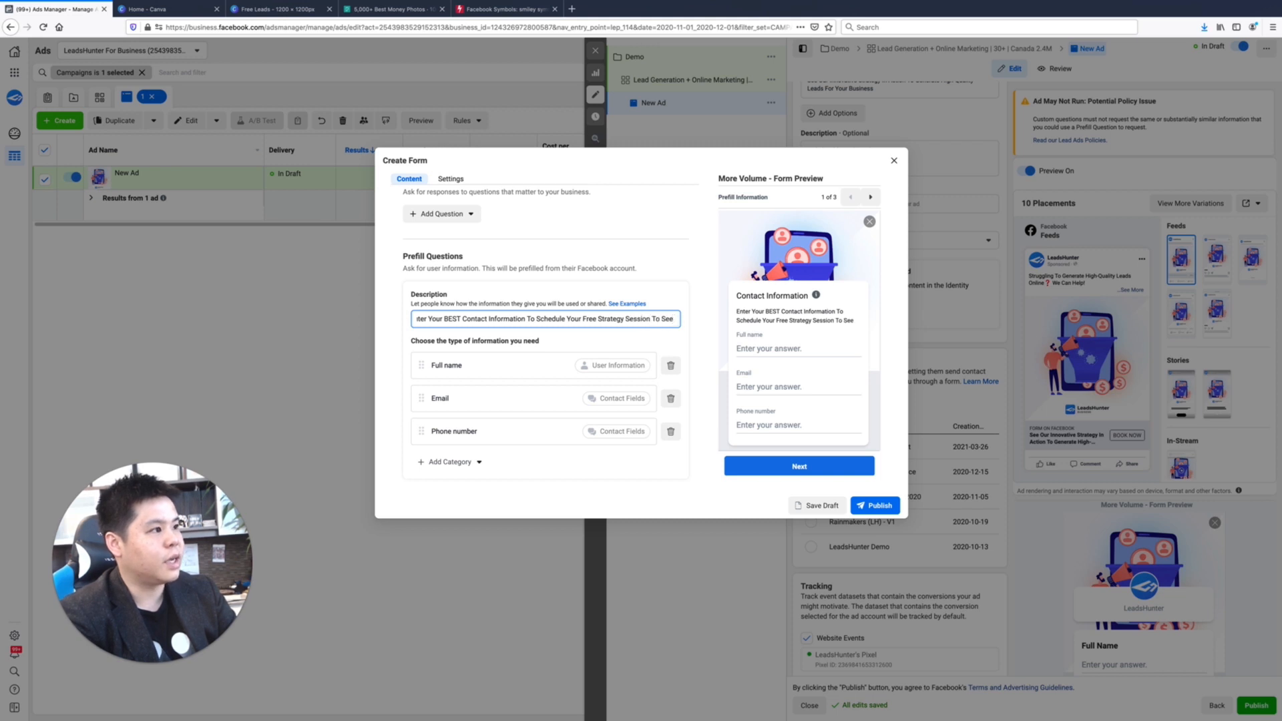
text( How We Can H)
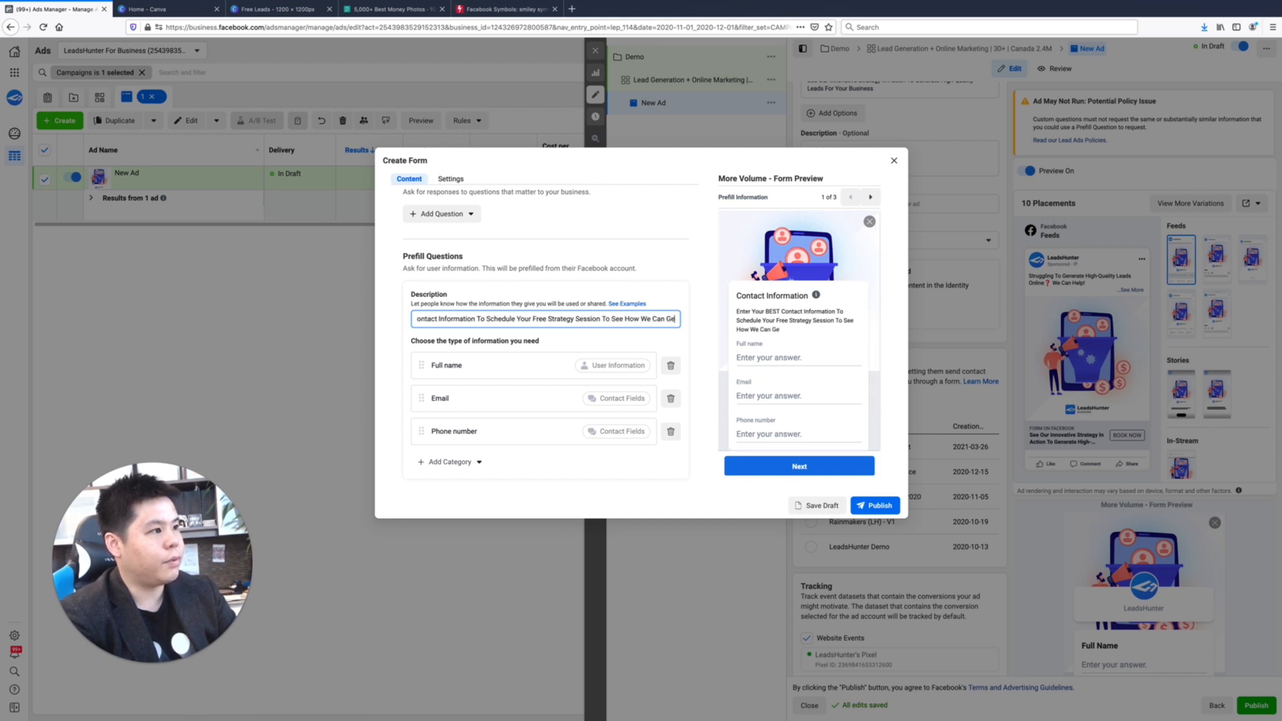
text(elp You Gen)
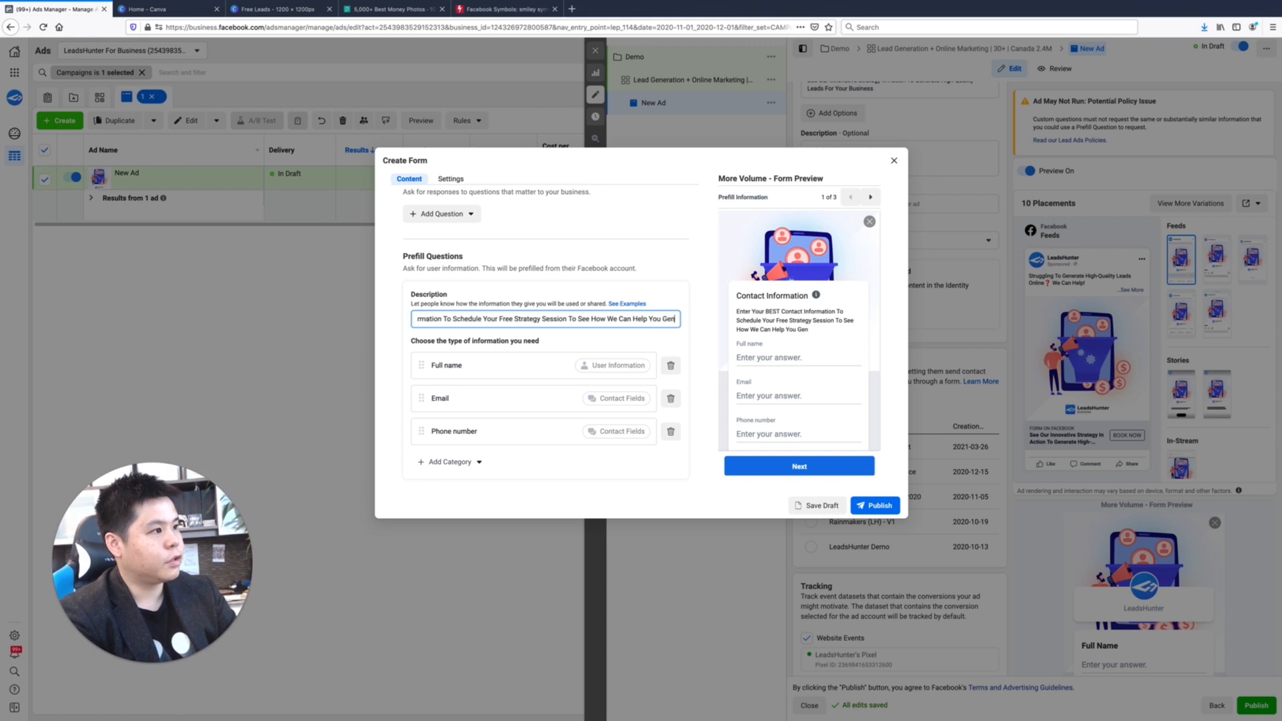
text(erate Leads For Pen)
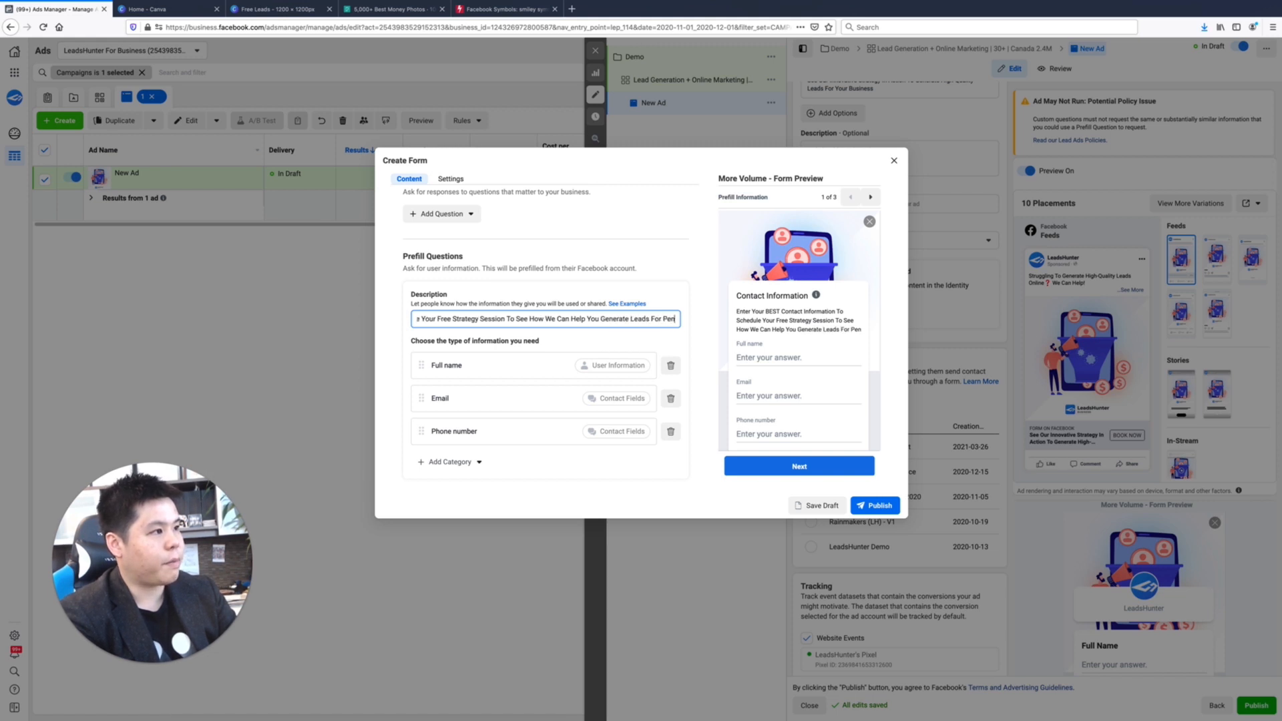
text(nies On The Dollar)
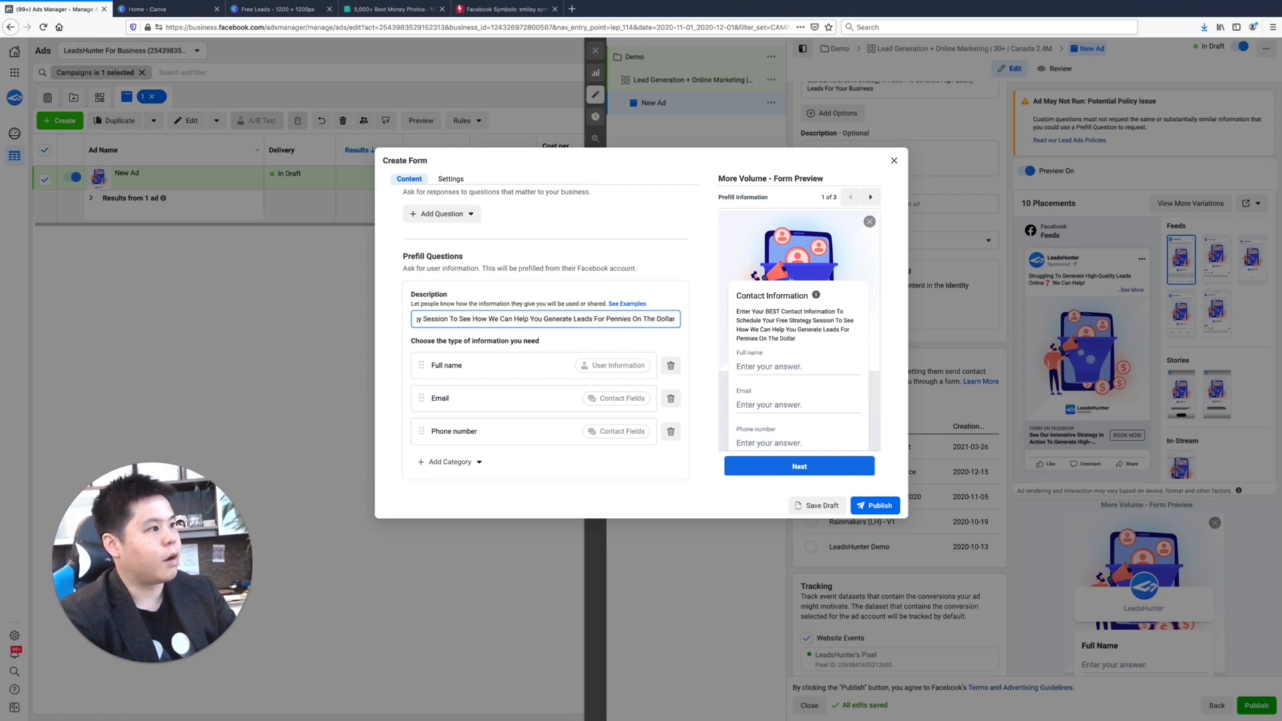
text(.)
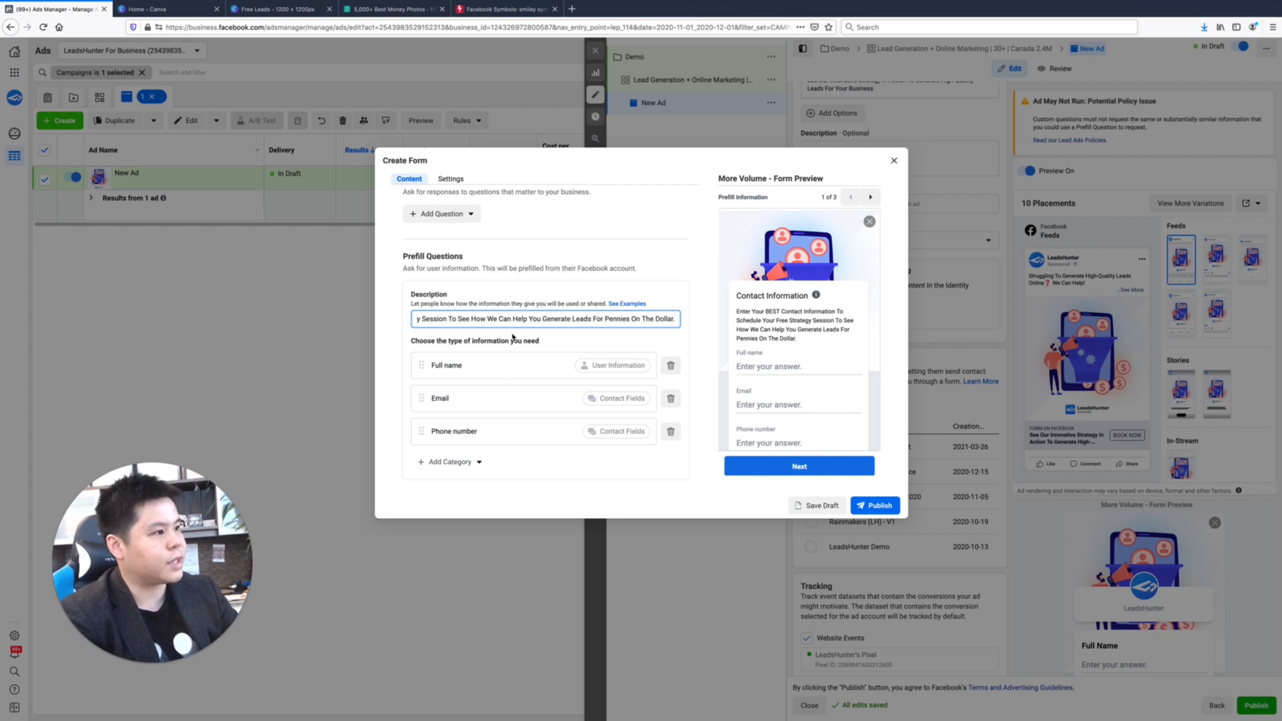
Open the form's privacy policy link for entry and copy the Privacy Policy link address from the leadstunnel.com footer in a new browser tab.
scroll(605, 404, down, 2)
click(657, 448)
click(470, 306)
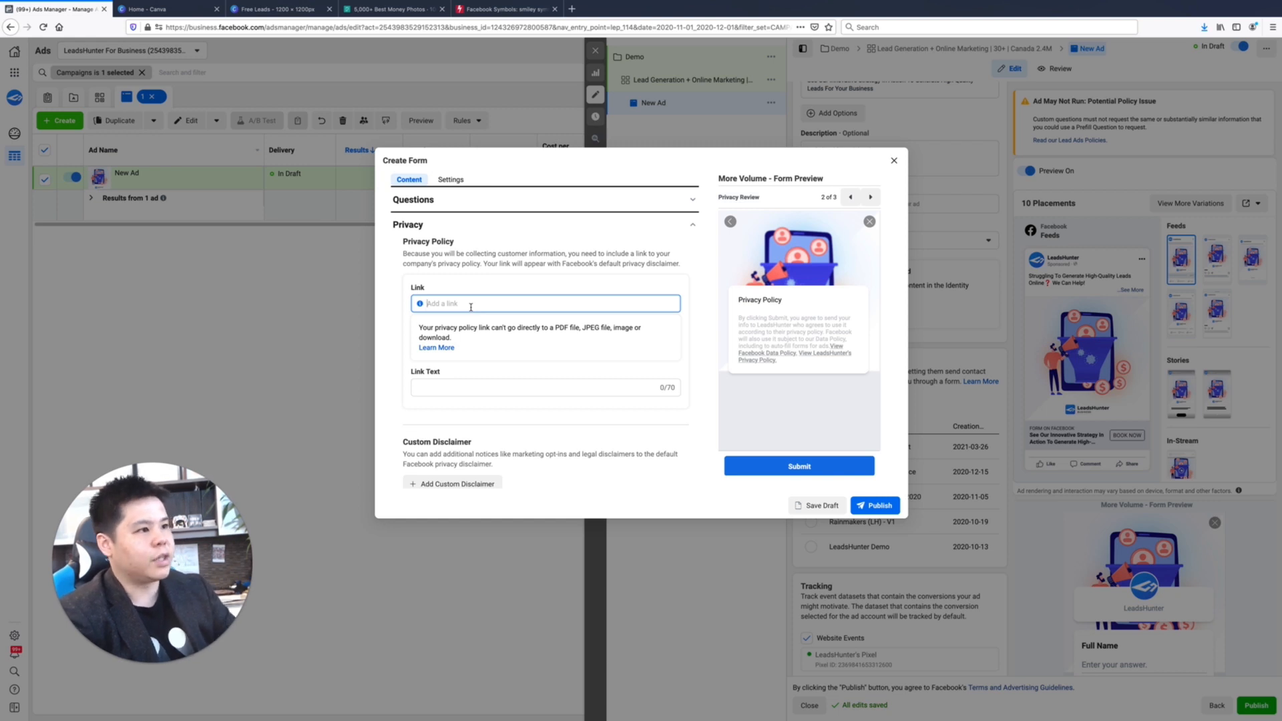
key(ctrl+t)
text(leadstunnel)
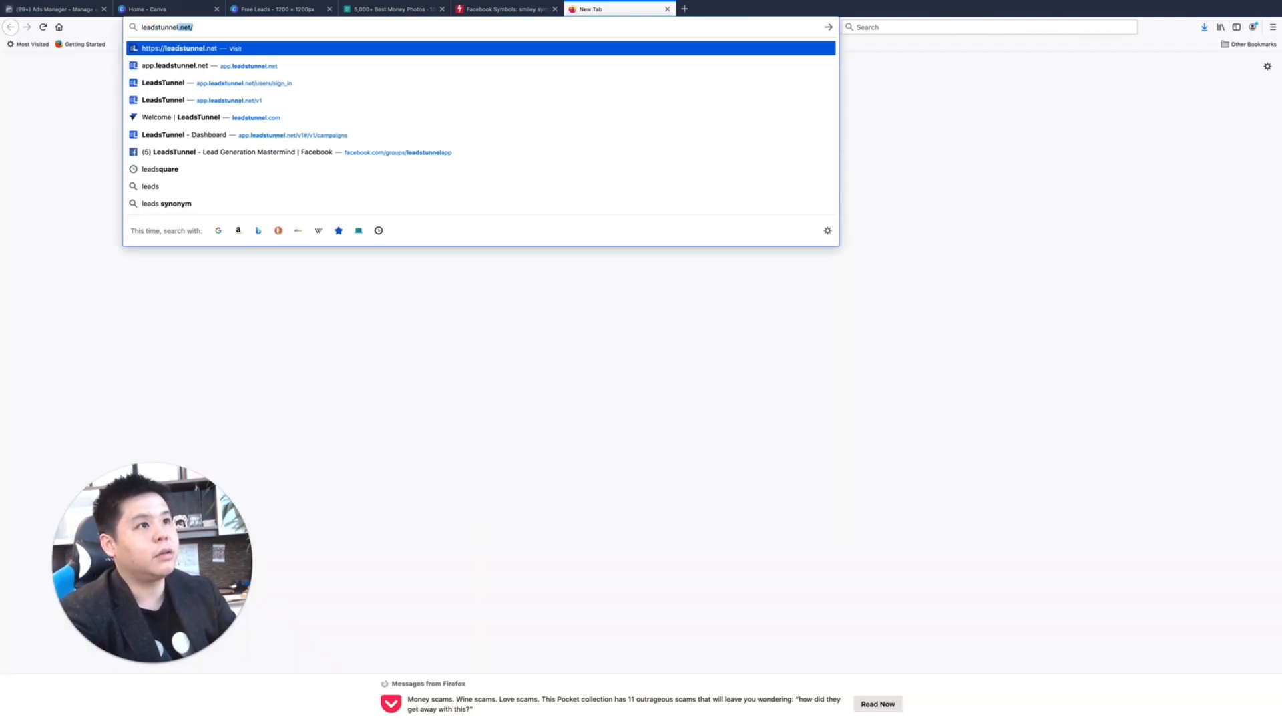
key(Return)
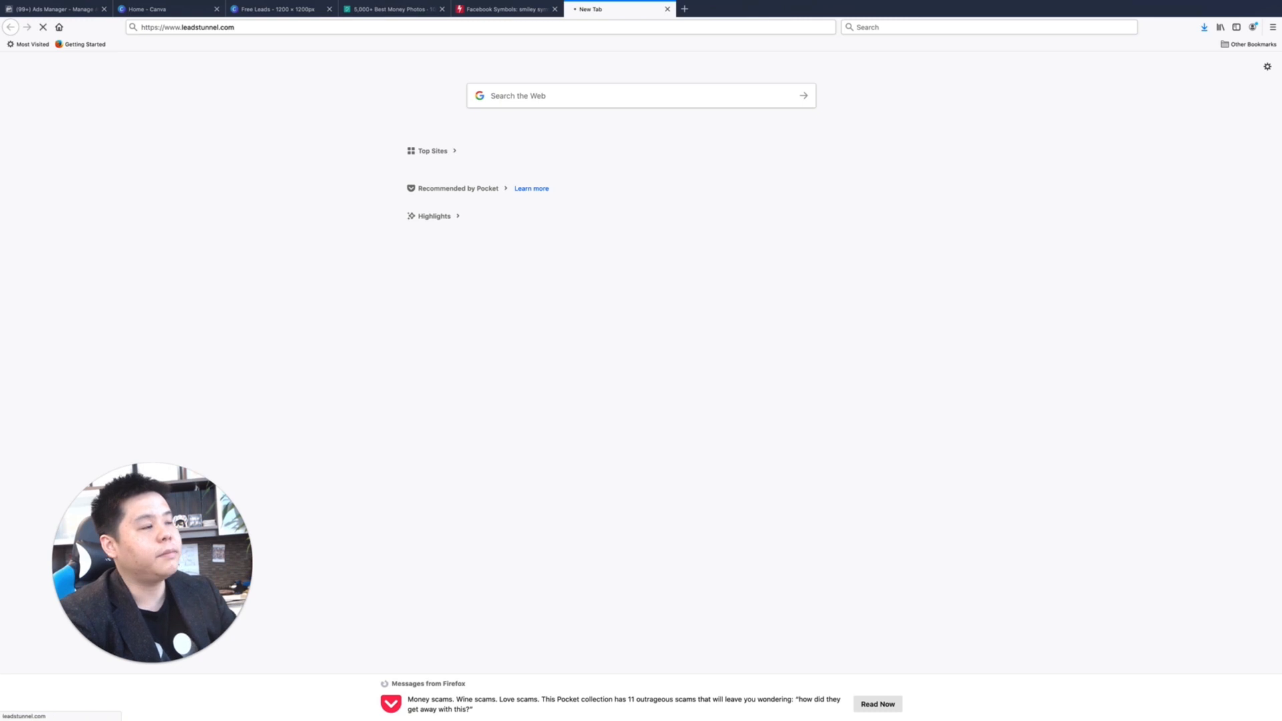
scroll(597, 495, down, 20)
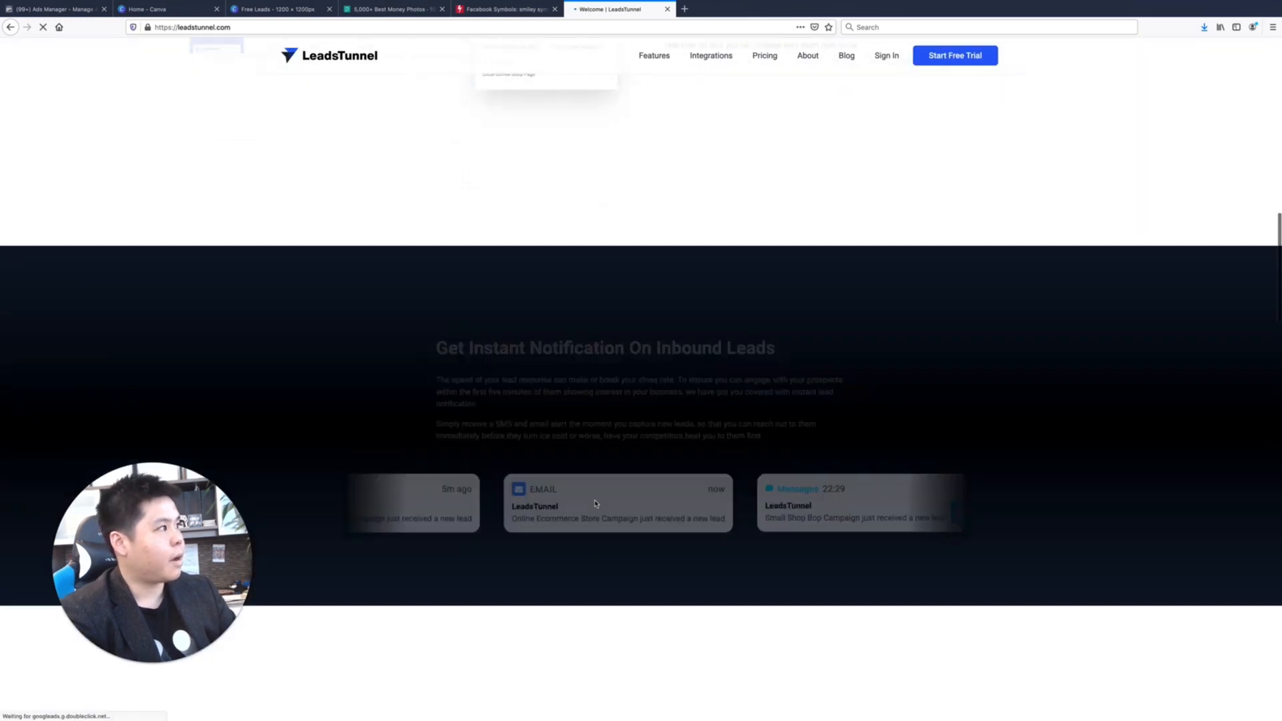
scroll(596, 504, down, 4)
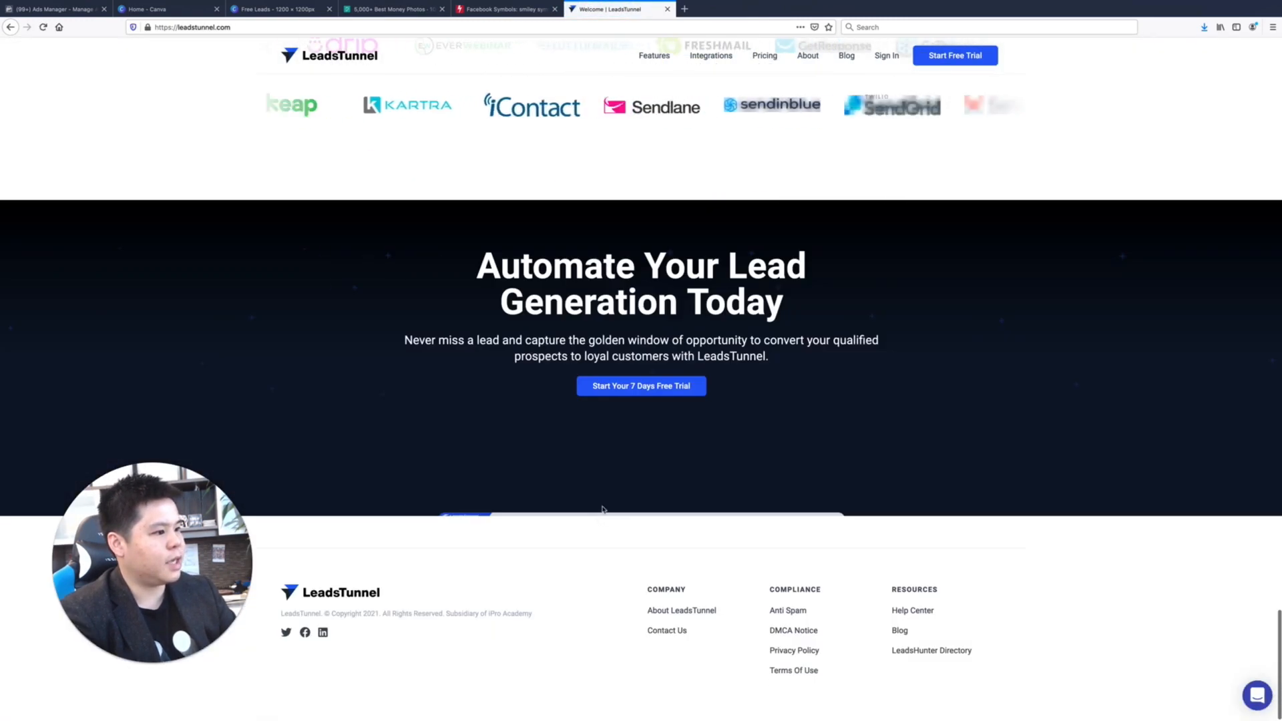
right_click(796, 653)
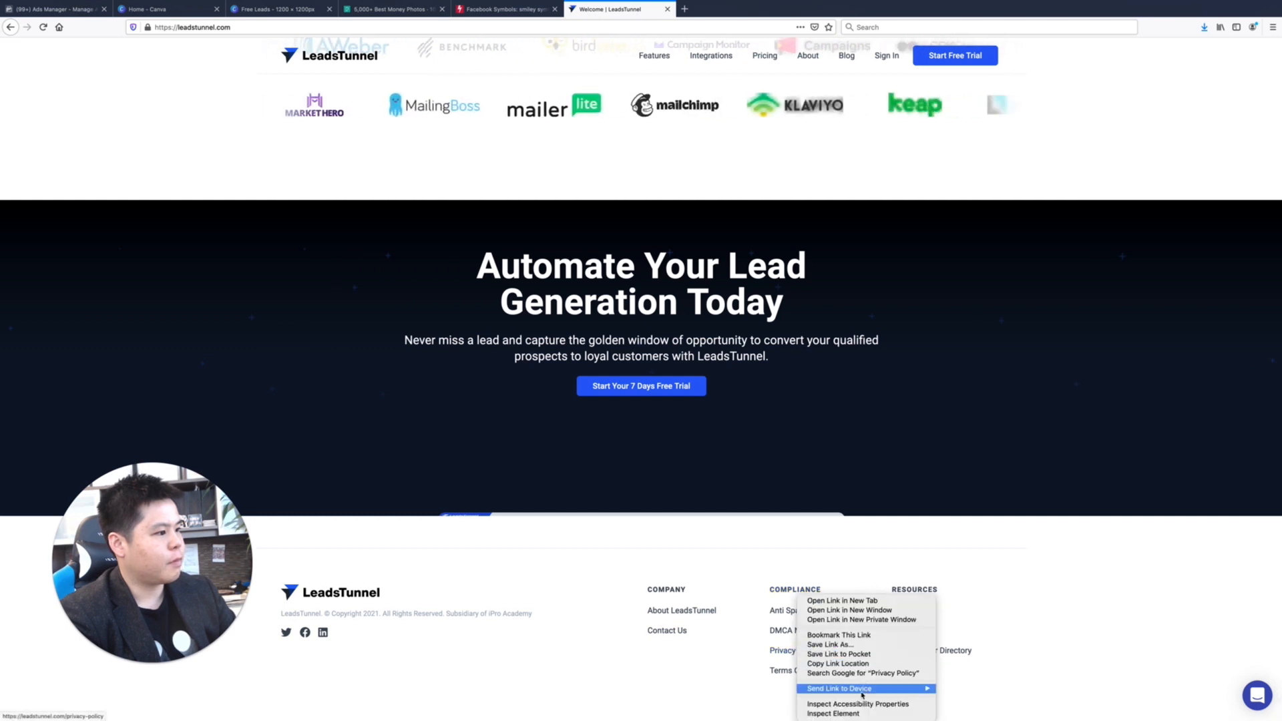
click(866, 665)
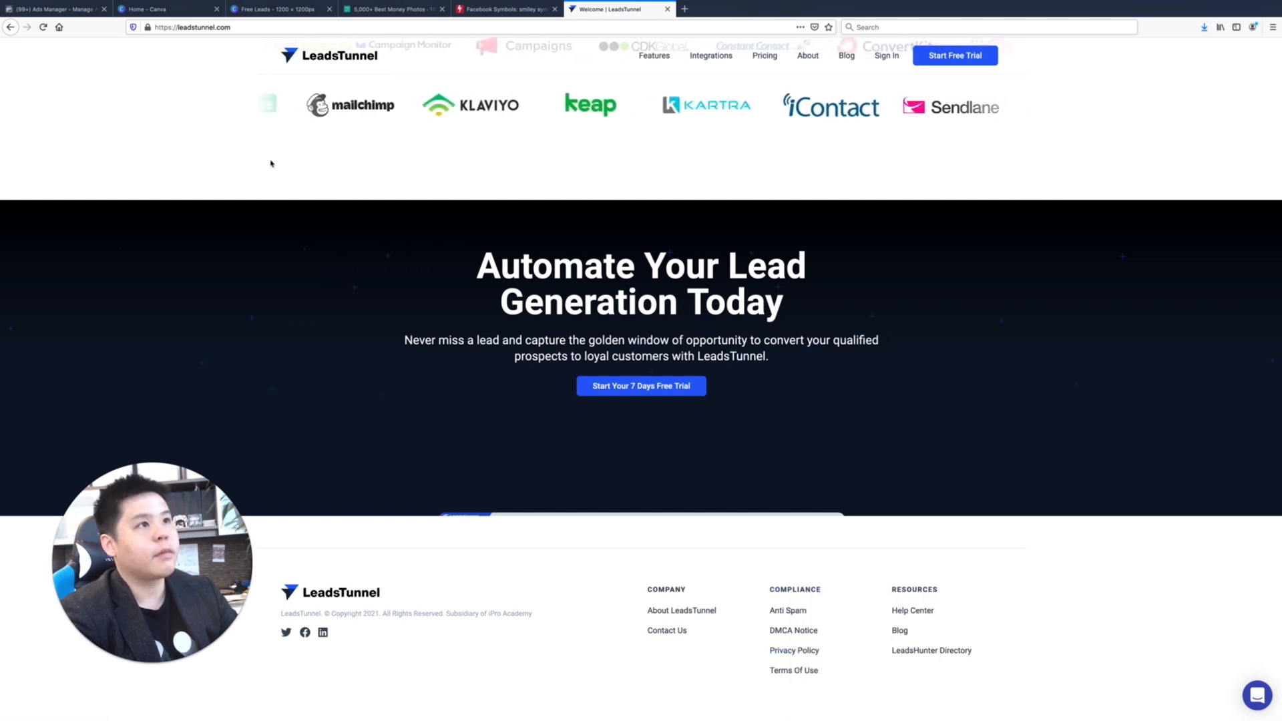
click(54, 8)
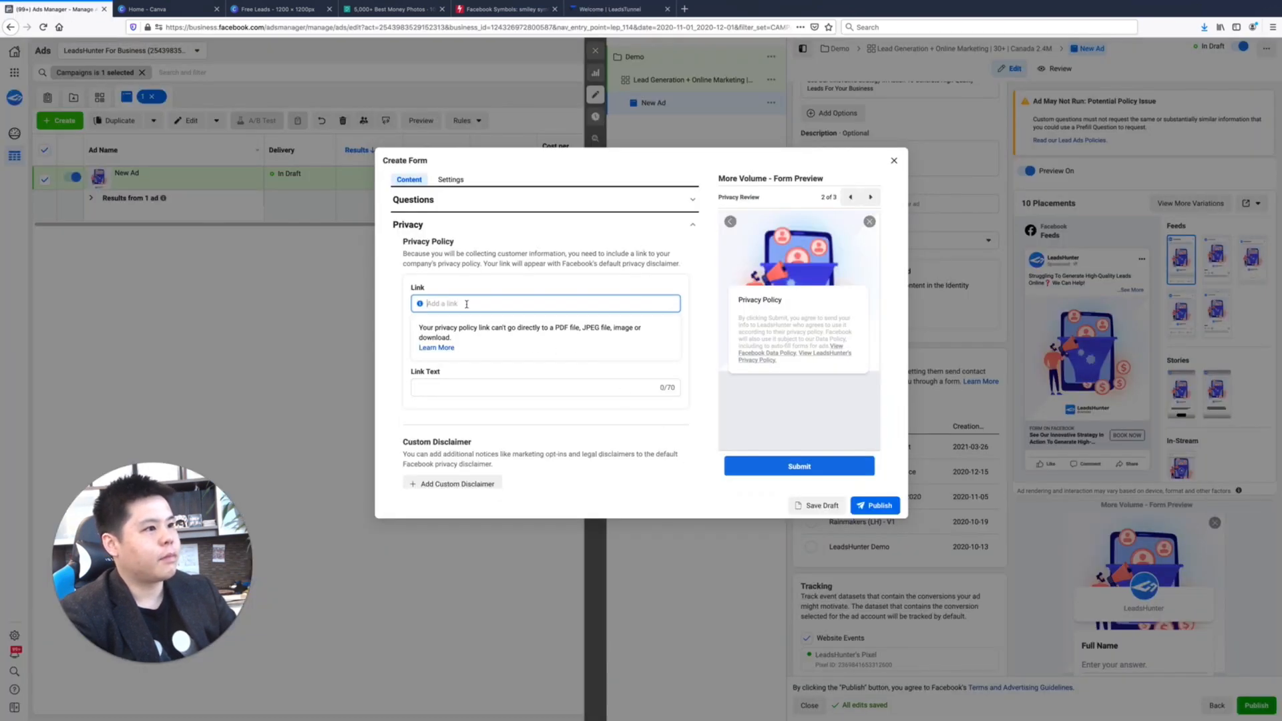
key(ctrl+v)
click(461, 387)
text(Privacy P)
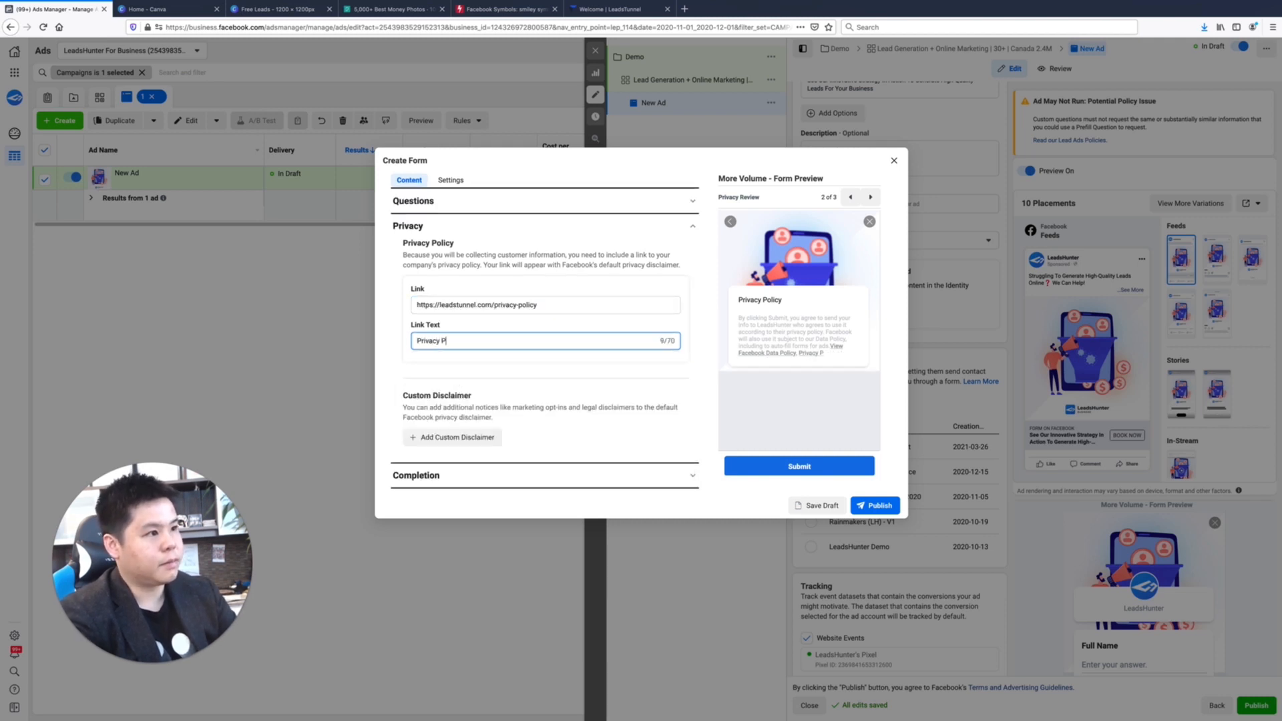
text(olicy)
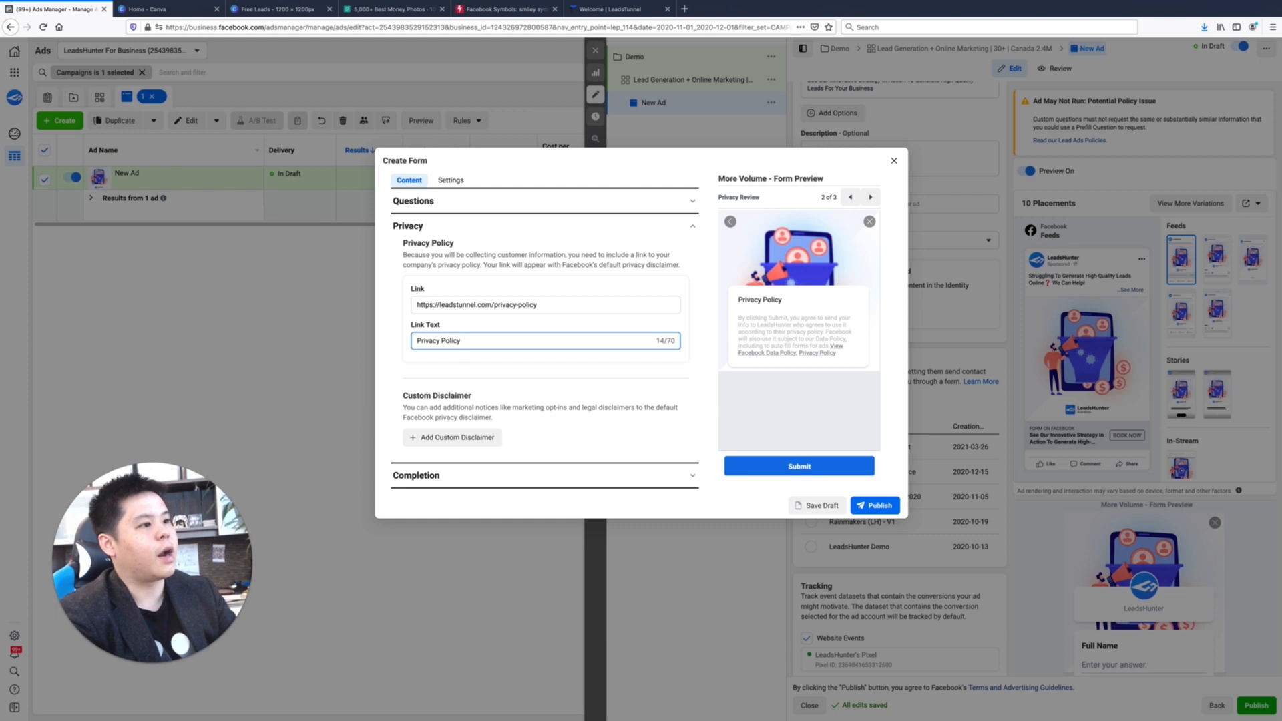
Change the headline of the form's completion message to "Awesome! We'll Be In Touch Soon!".
click(617, 480)
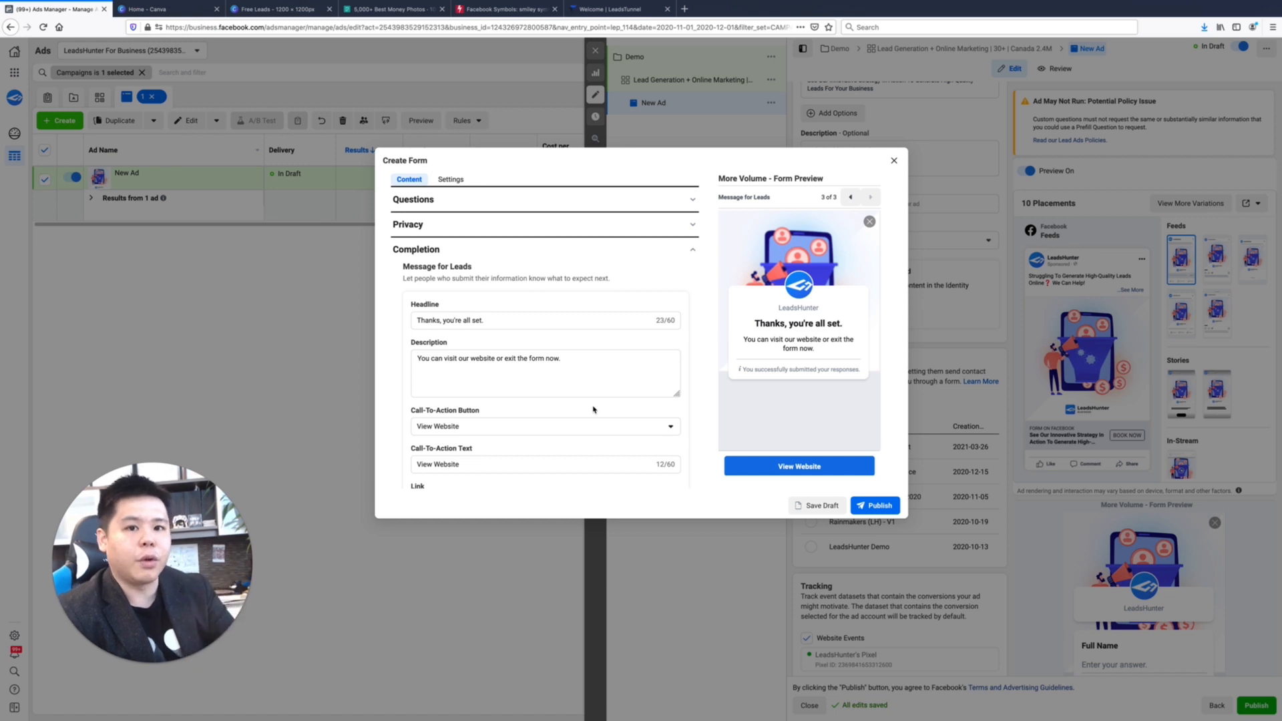
triple_click(528, 322)
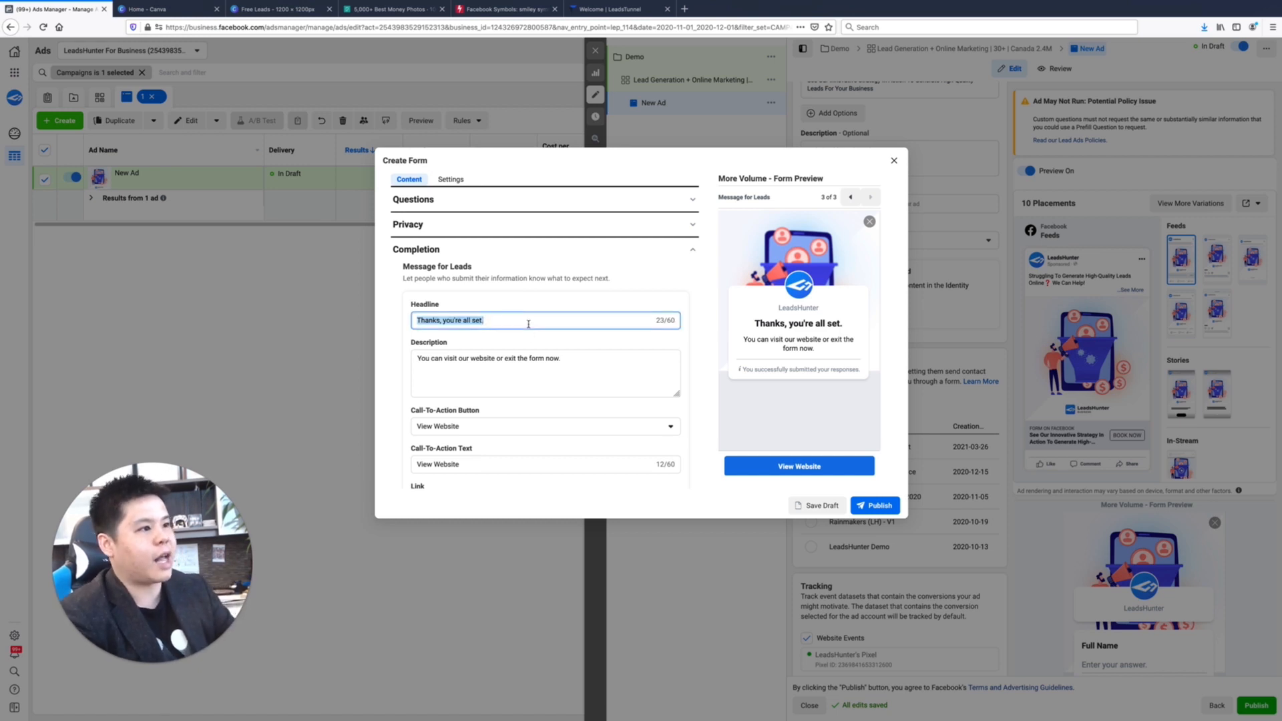
text(Awes)
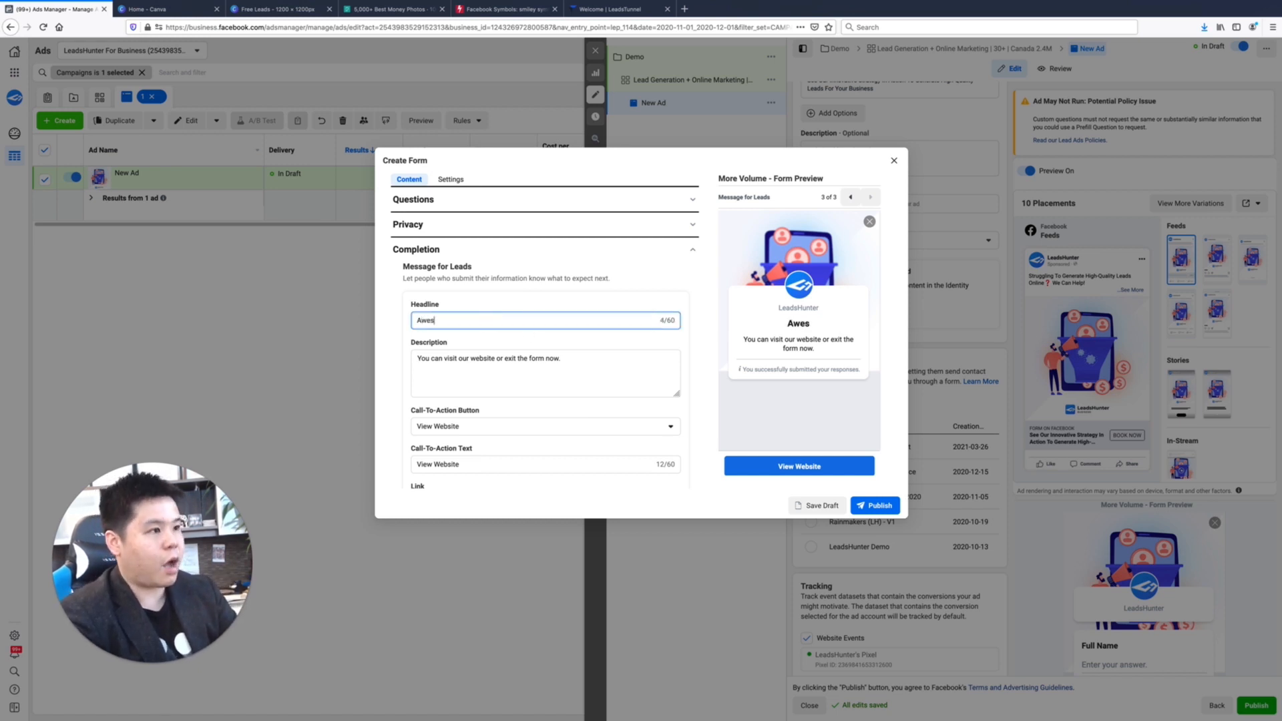
text(ome! We)
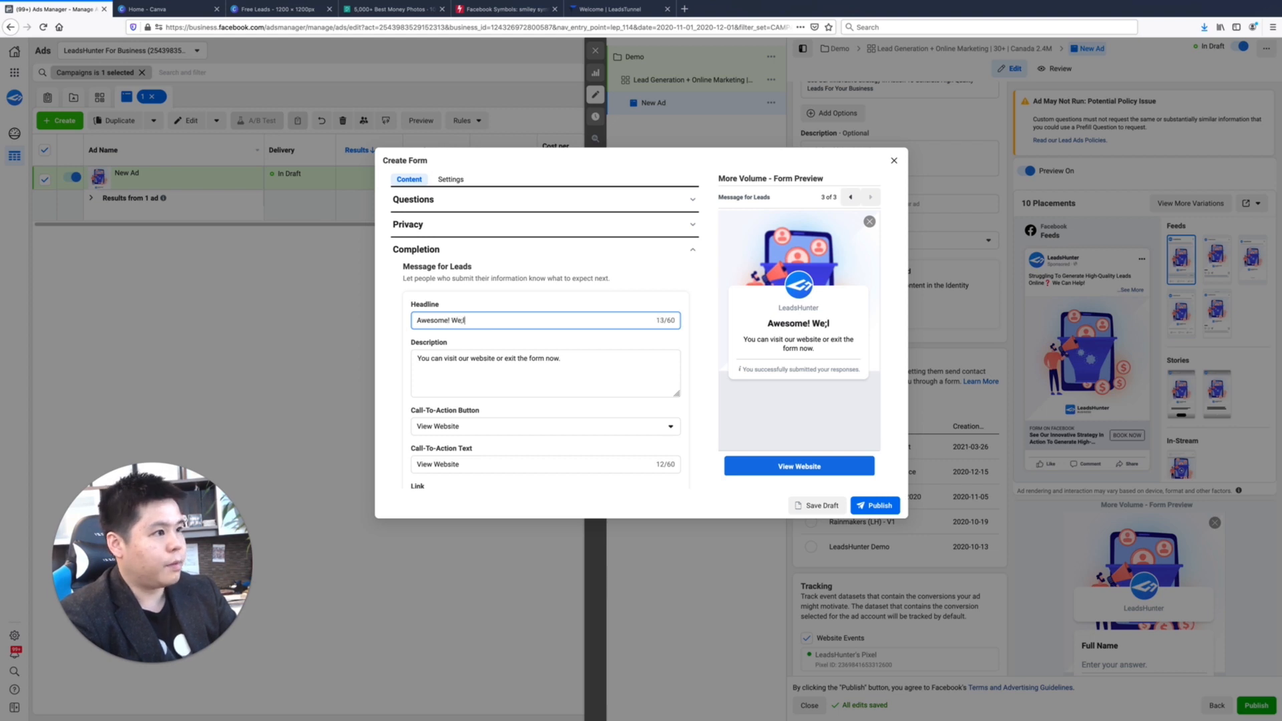
text(';)
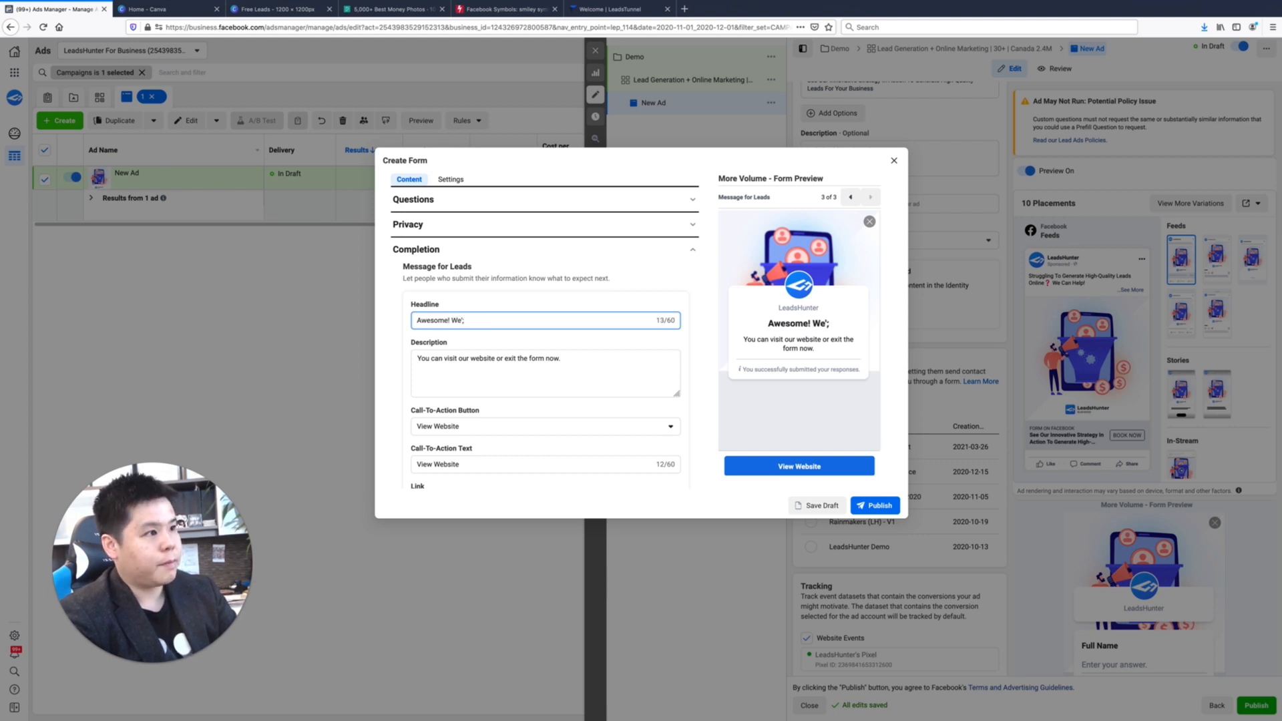
key(BackSpace)
text(ll Be In Ti)
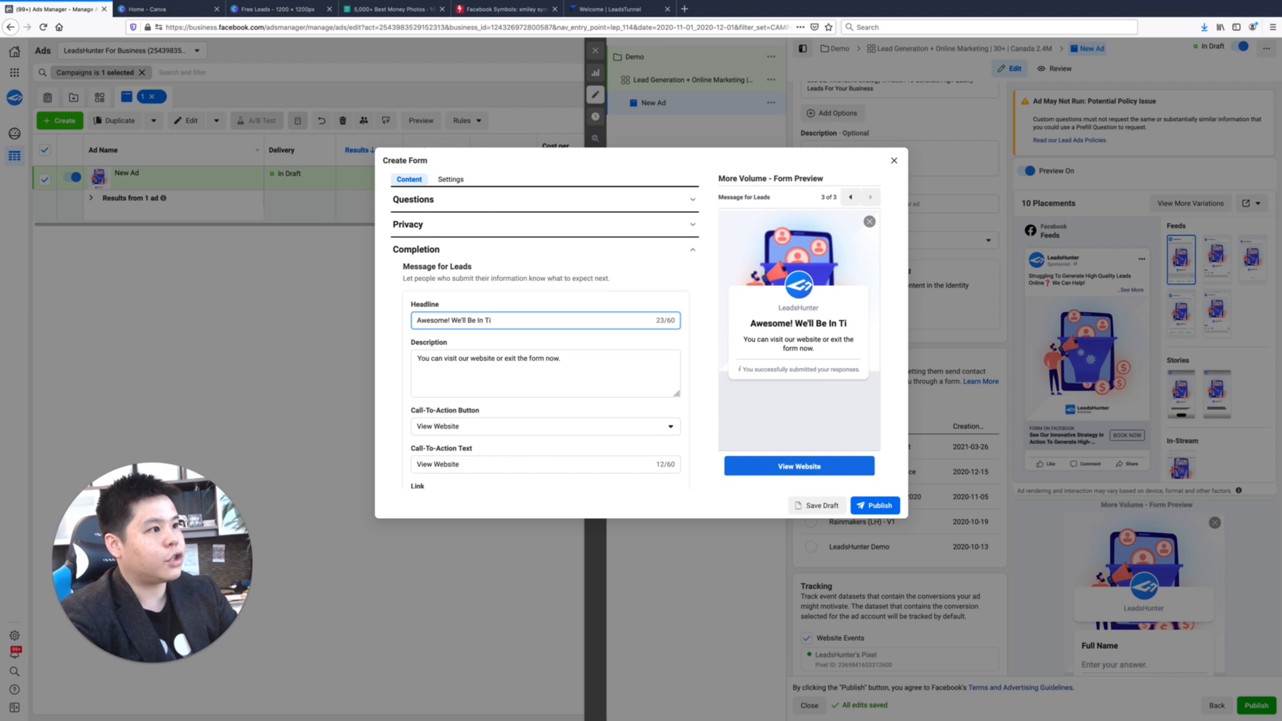
key(BackSpace)
text(ouch Soon!)
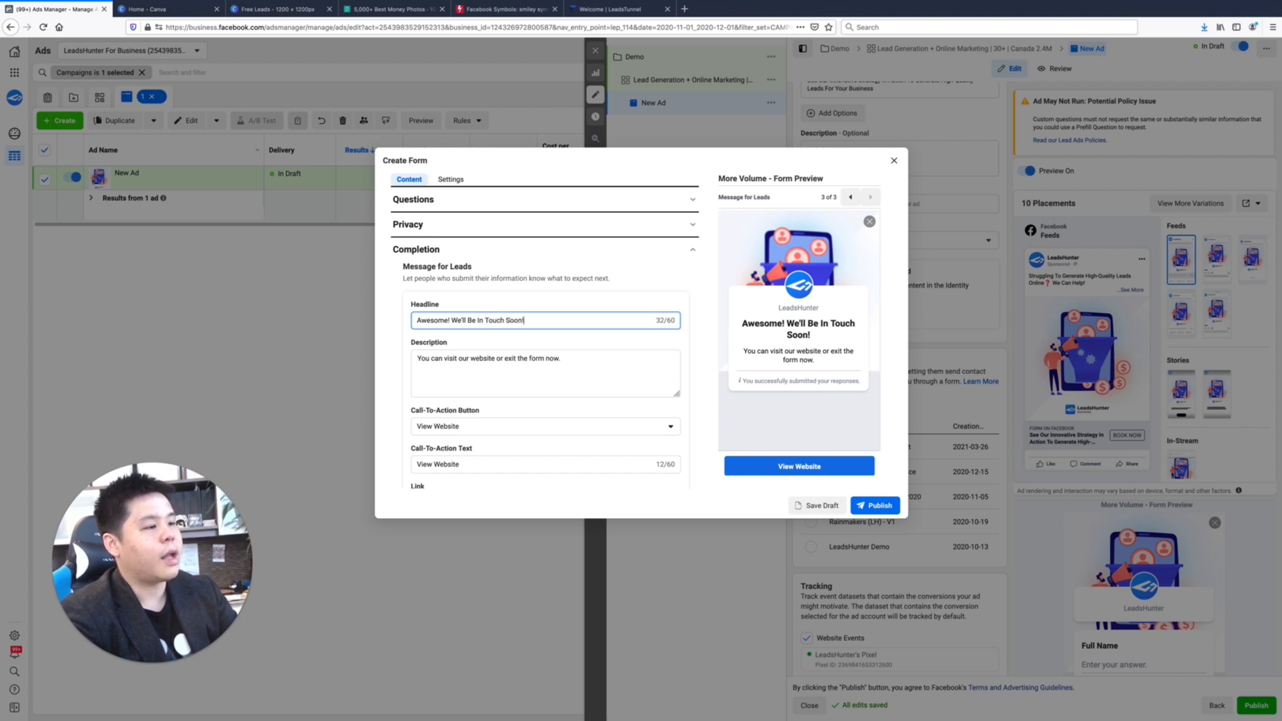
key(Tab)
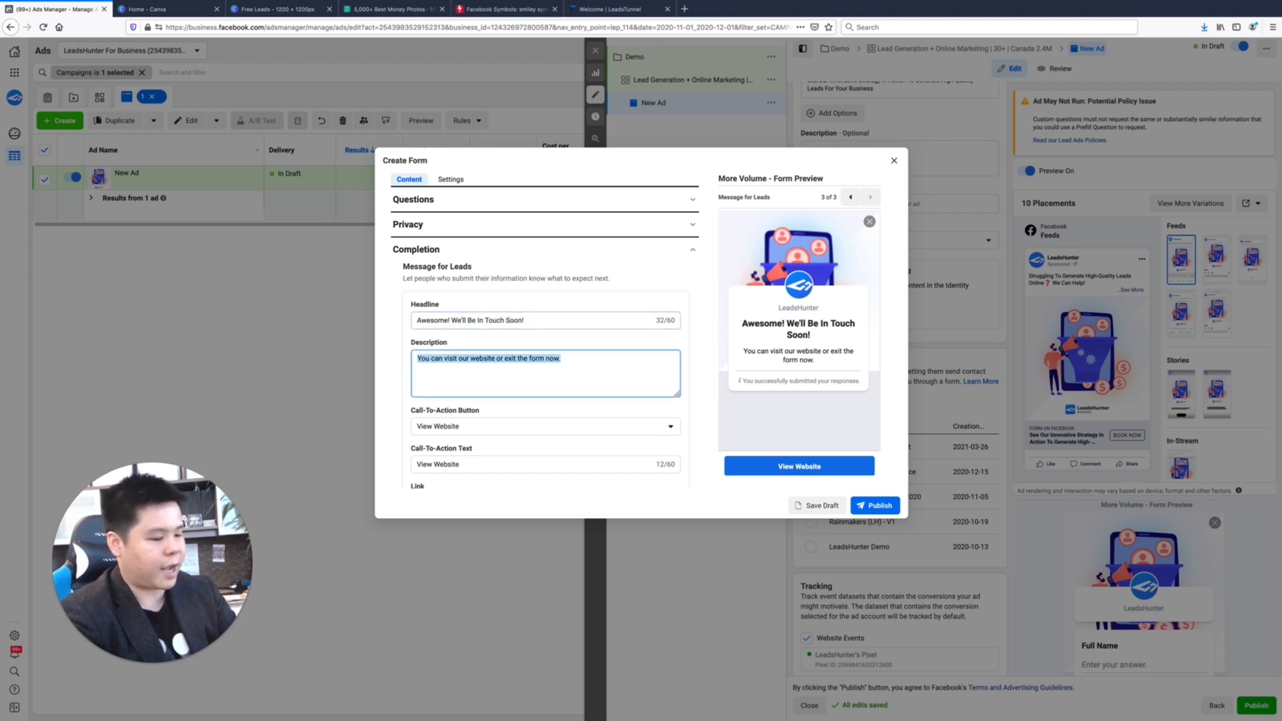
text(In the)
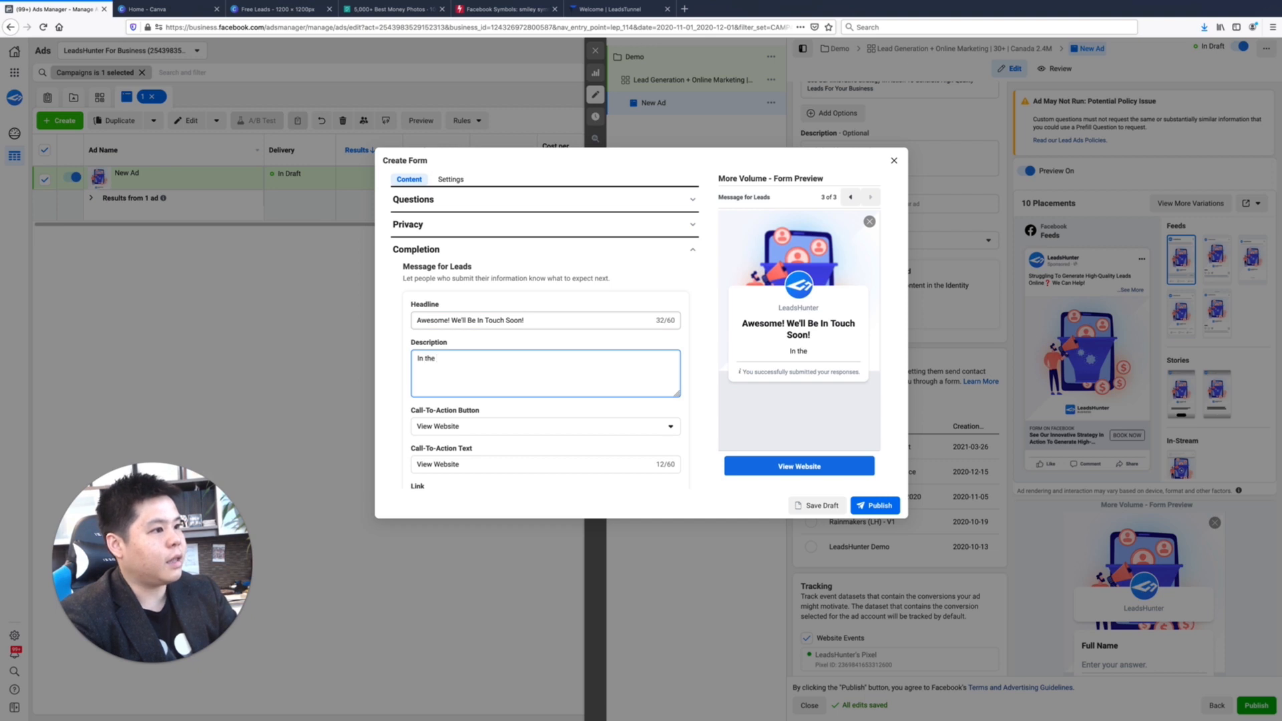
text( meantime)
key(BackSpace)
key(BackSpace)
key(BackSpace)
key(BackSpace)
text(whi)
Replace the completion description with "Please check your email inbox and phone for your next step." and start a second paragraph with "Meanwhile,".
key(super+a)
text(Please check your)
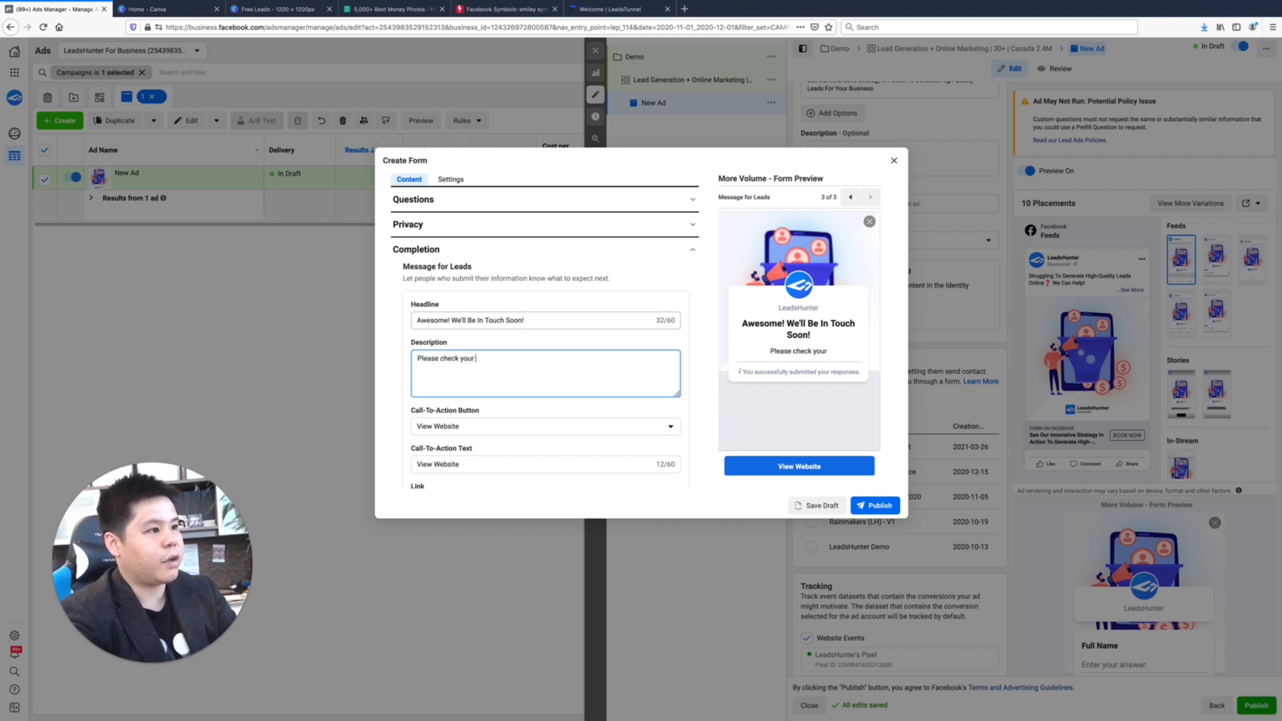
text( email inbox )
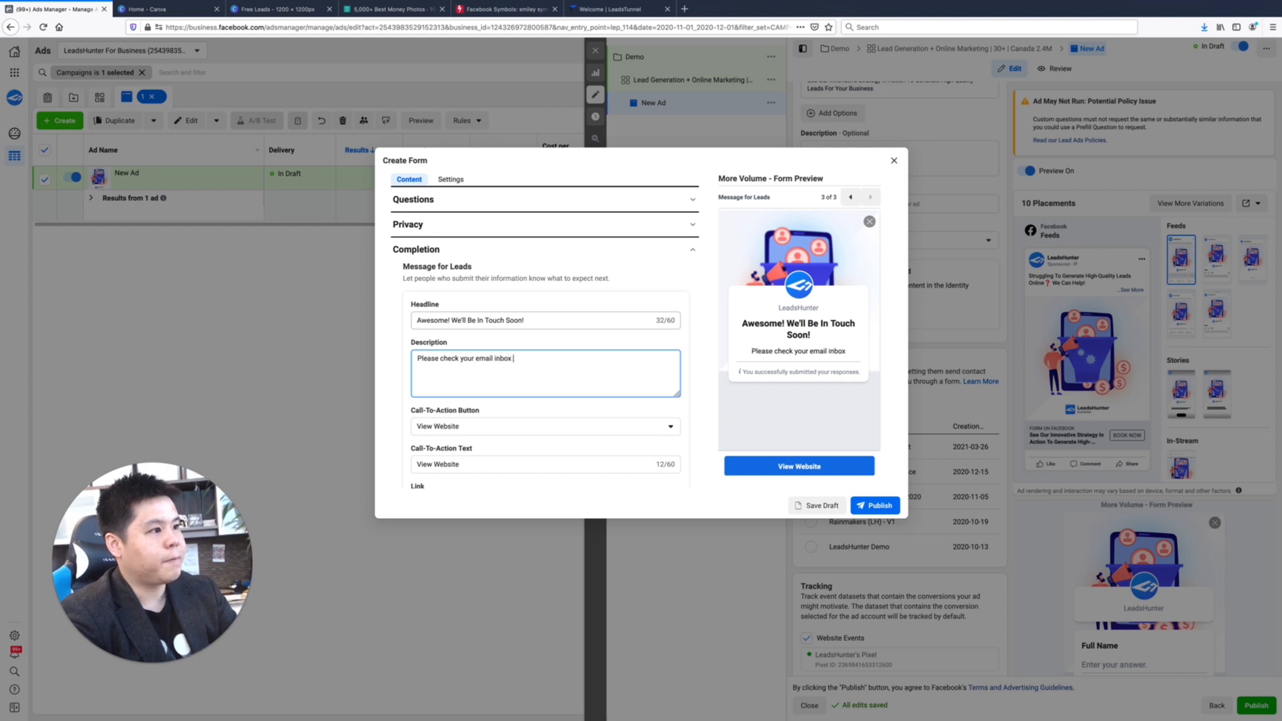
text(and phone)
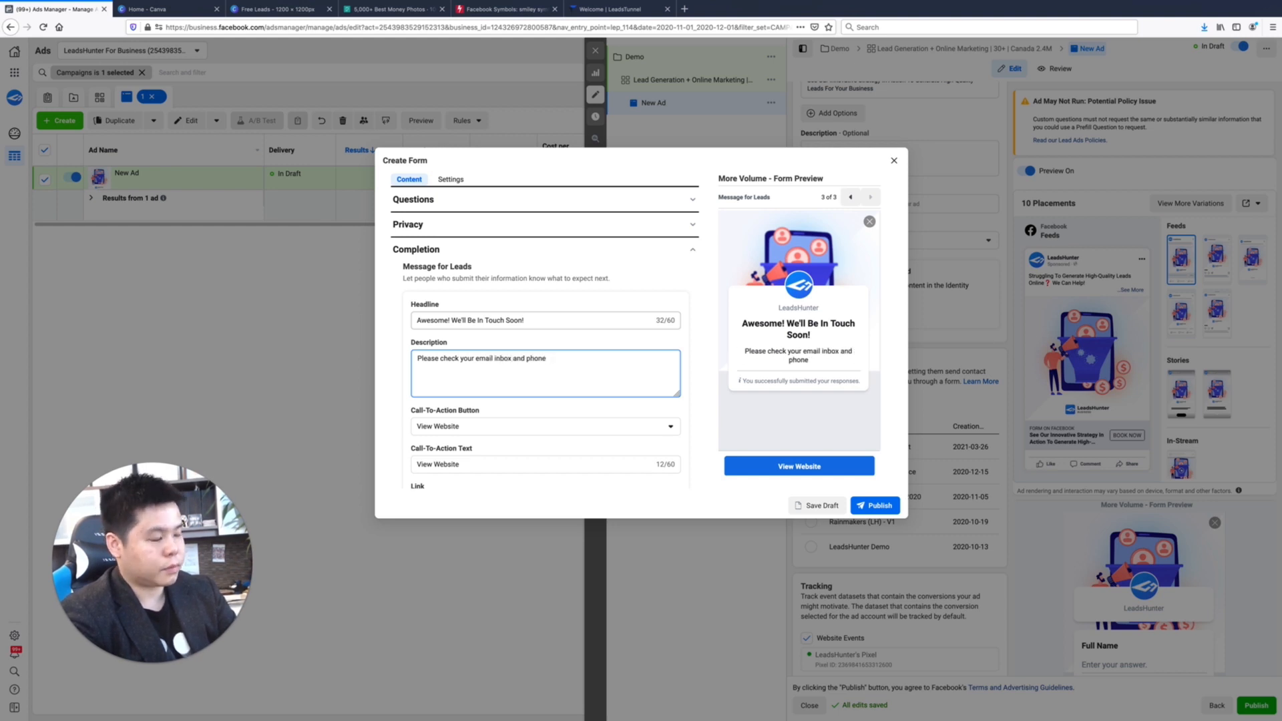
text( for)
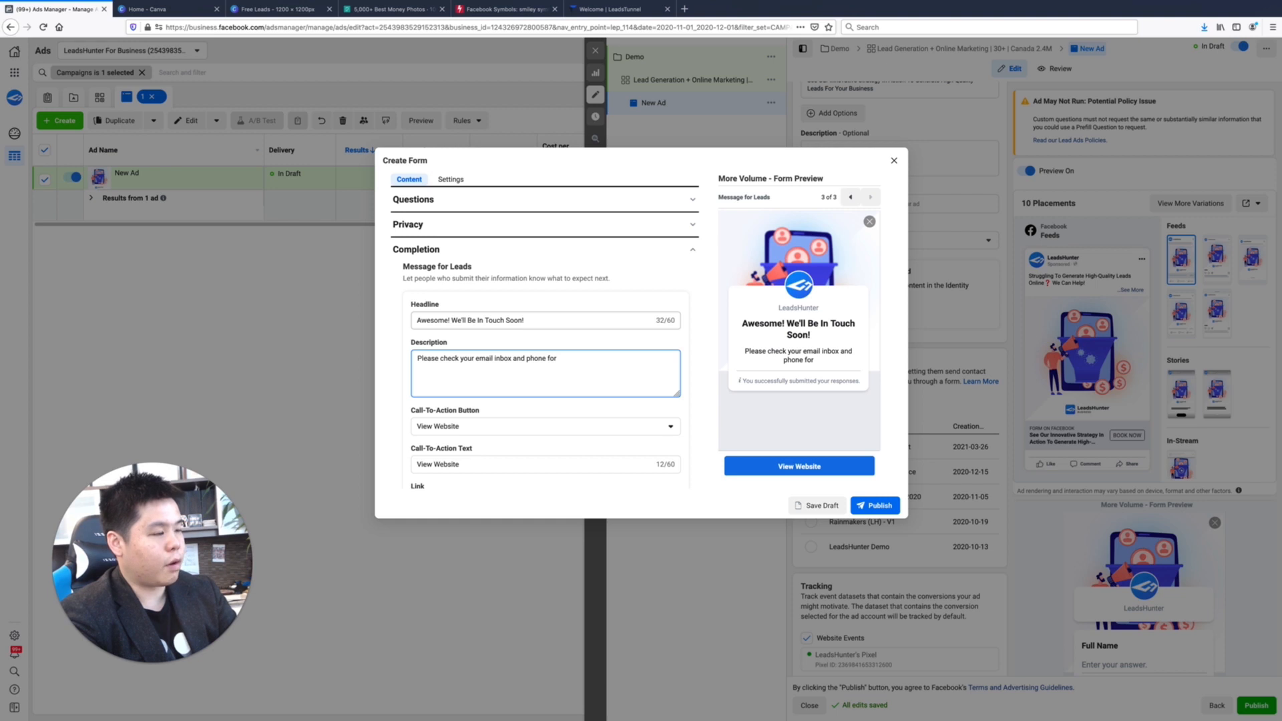
text( your next step.)
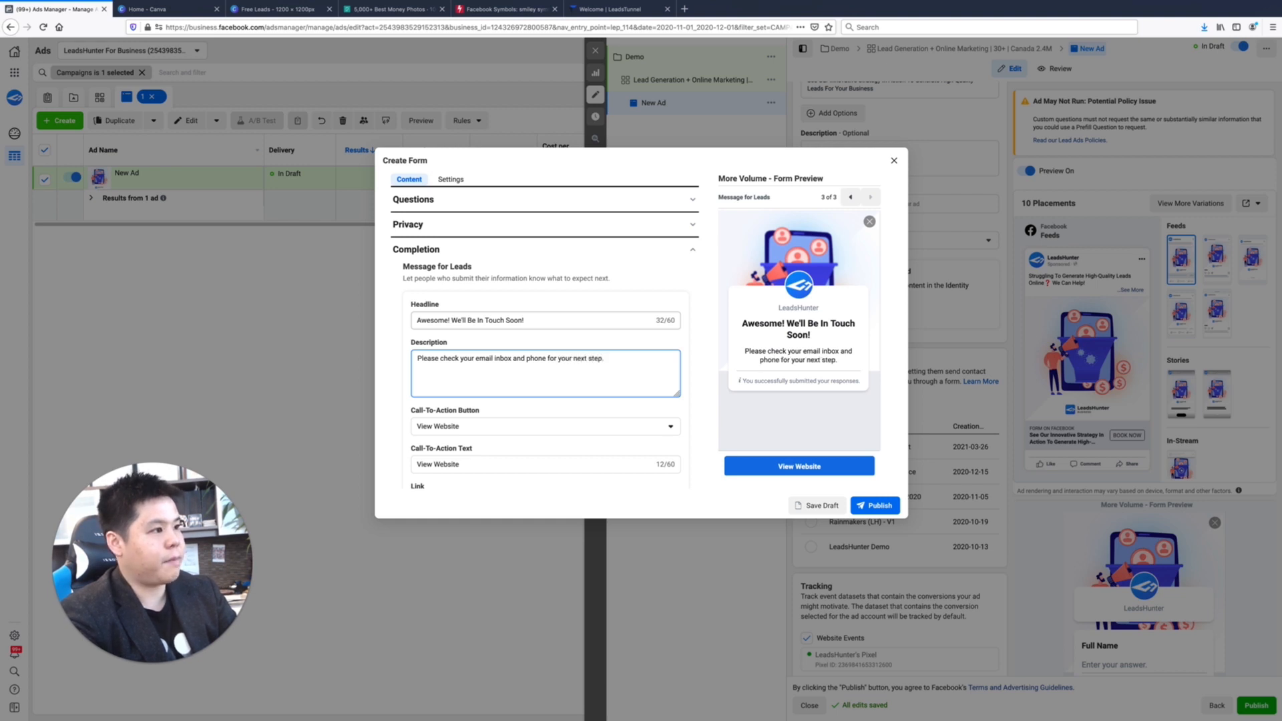
key(Return)
key(Return)
text(Meaw)
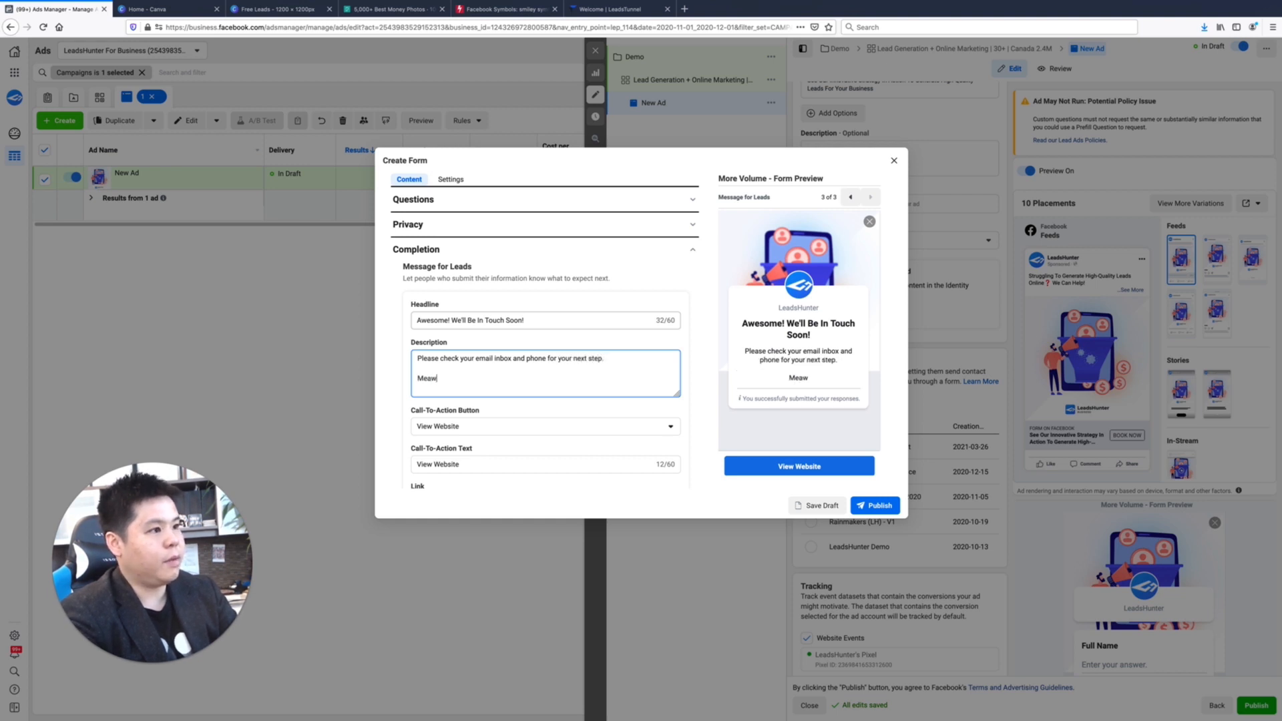
key(BackSpace)
text(nwhile,)
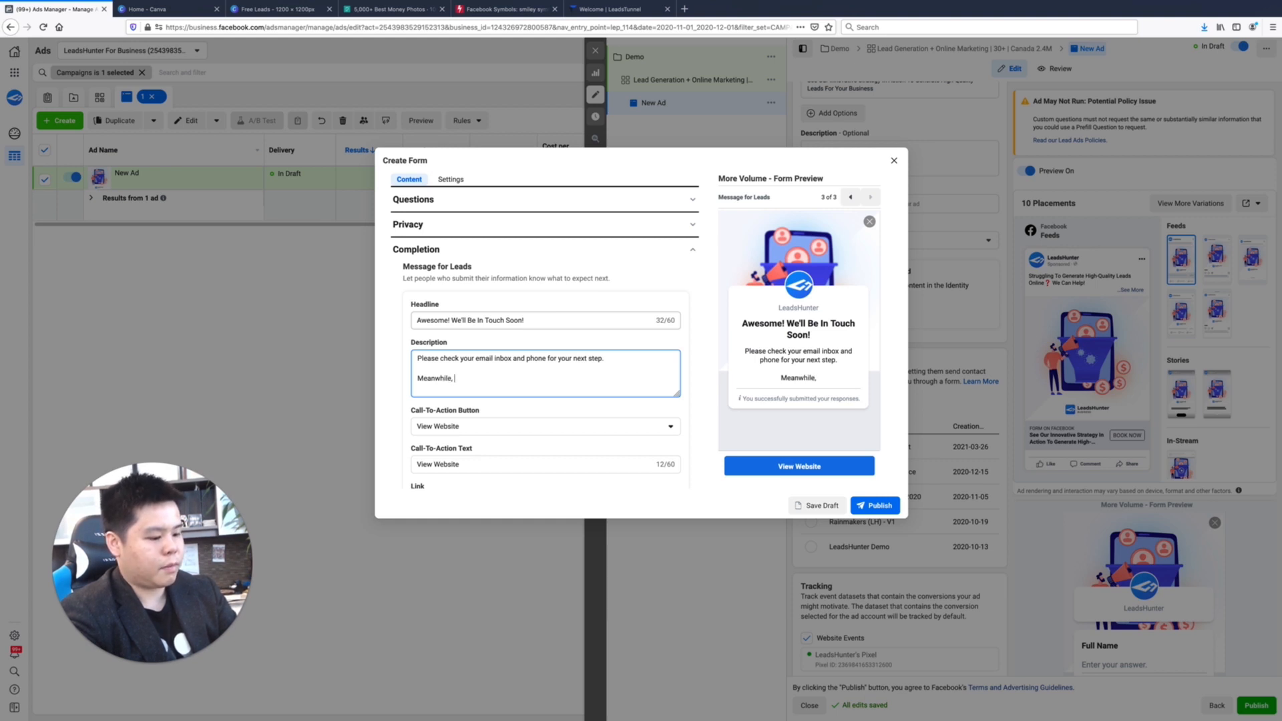
Continue the description: "if you want to speak with us immediately, can you call us by clicking the button below and we can help you out right away!".
text( if you want)
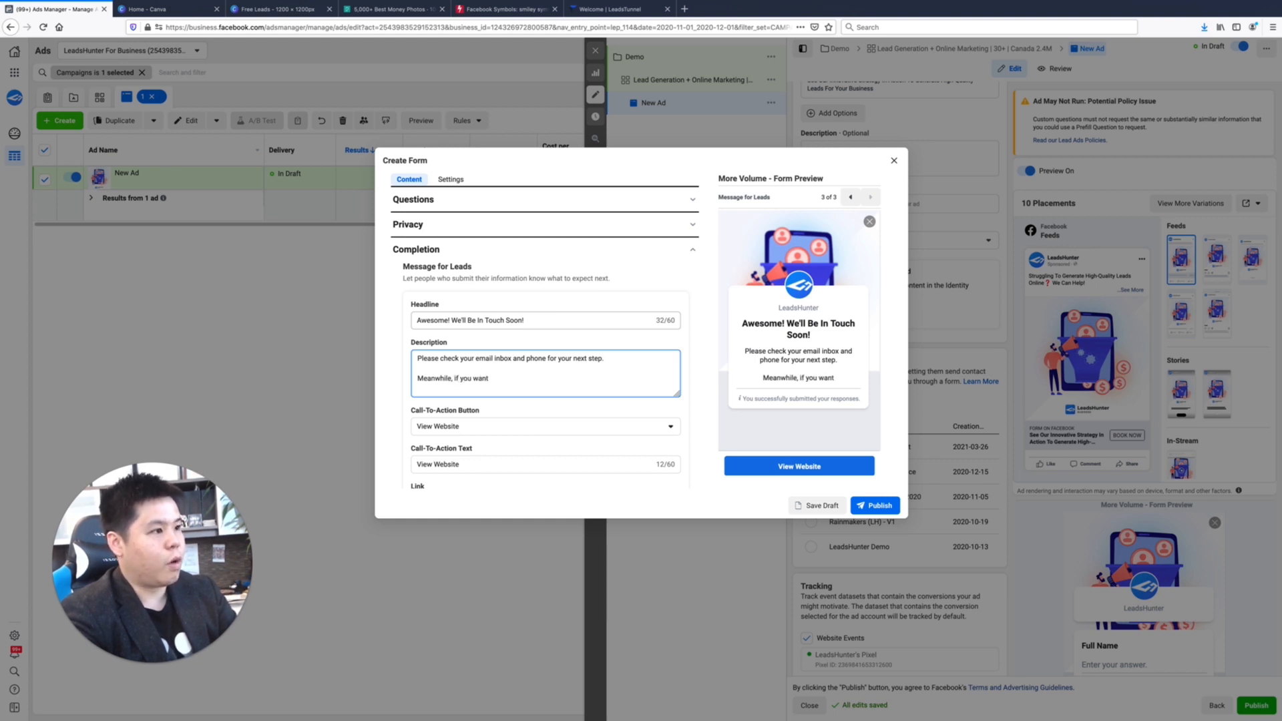
text( to speak with is)
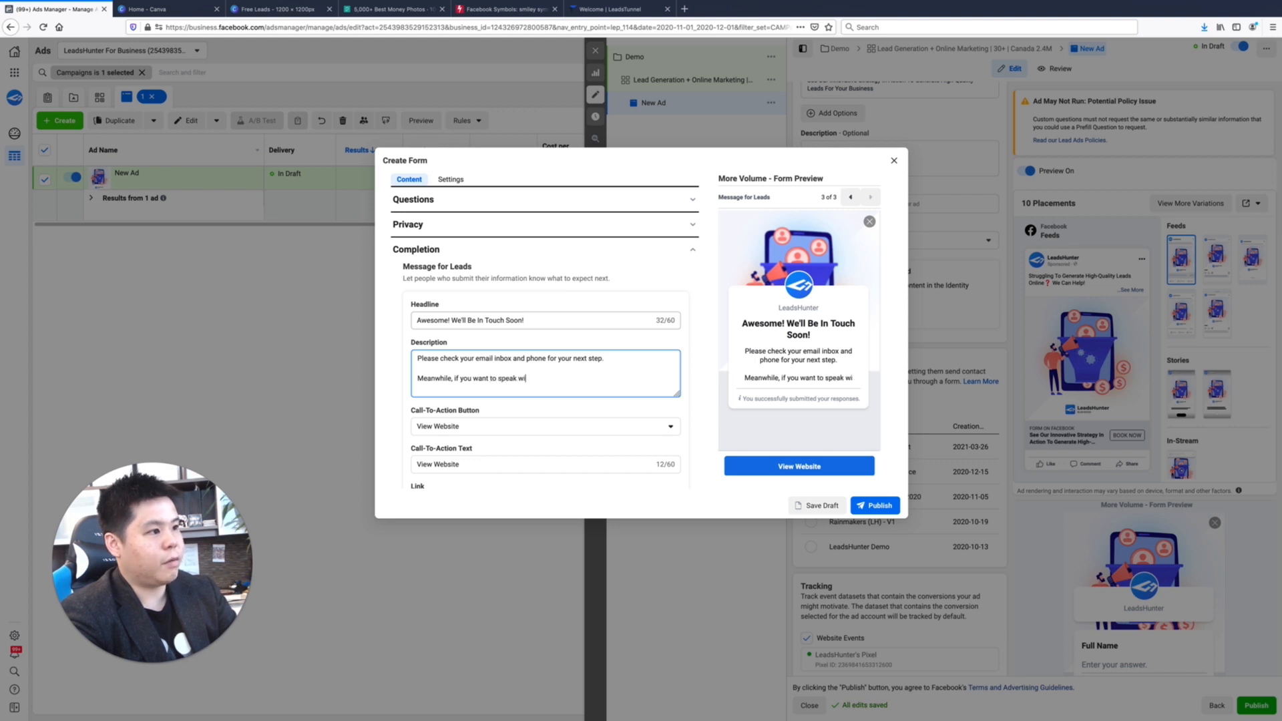
key(BackSpace)
key(BackSpace)
text(us immediatel,)
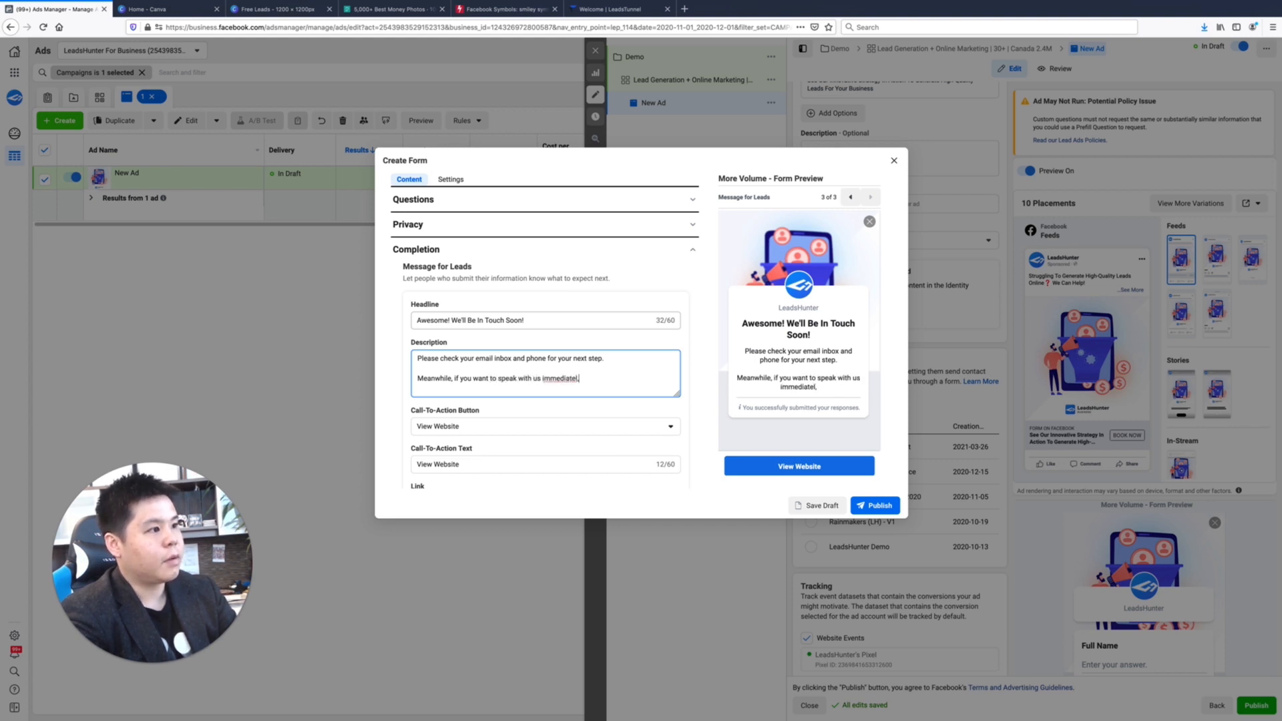
key(BackSpace)
text(y, can you cal)
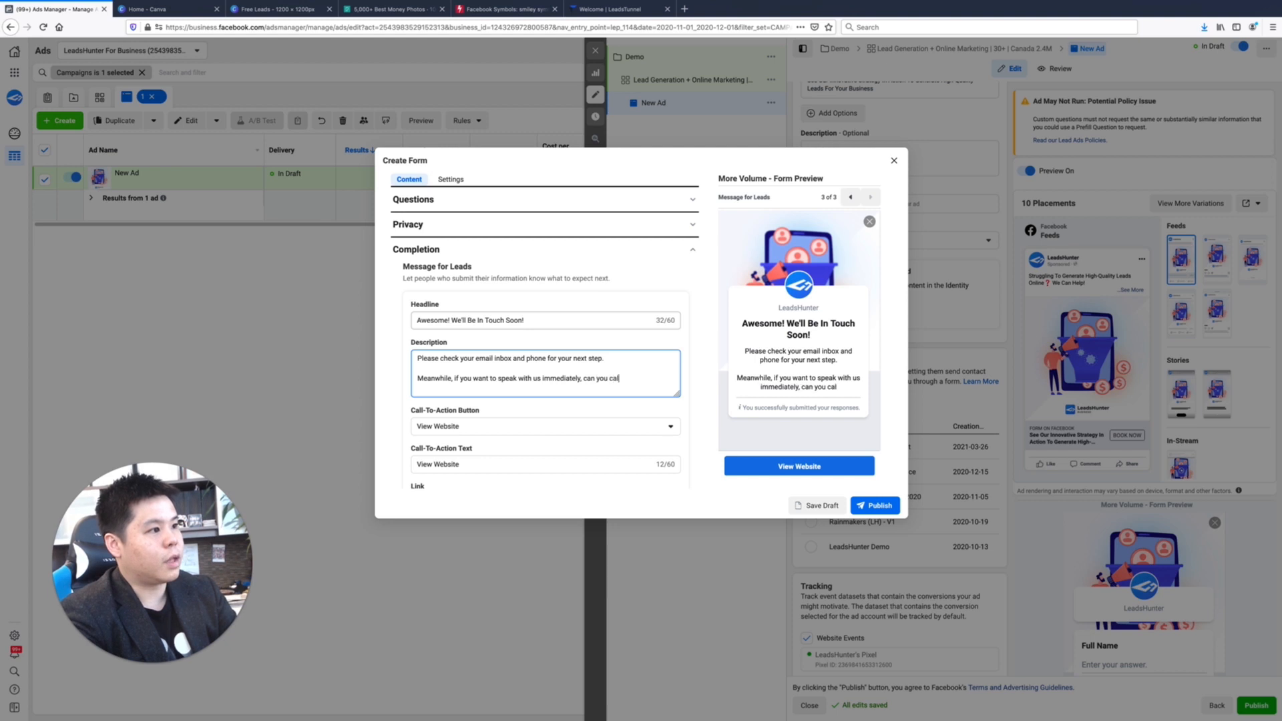
text(l us by cl)
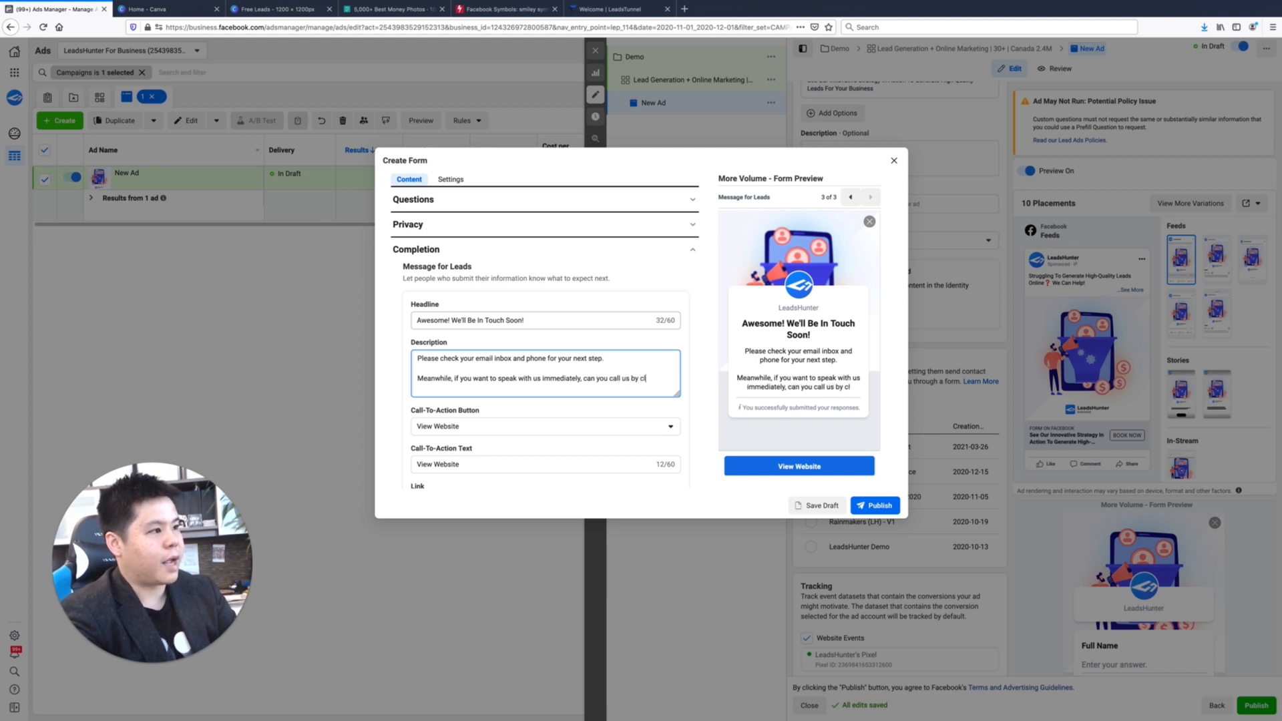
text(icking the button below)
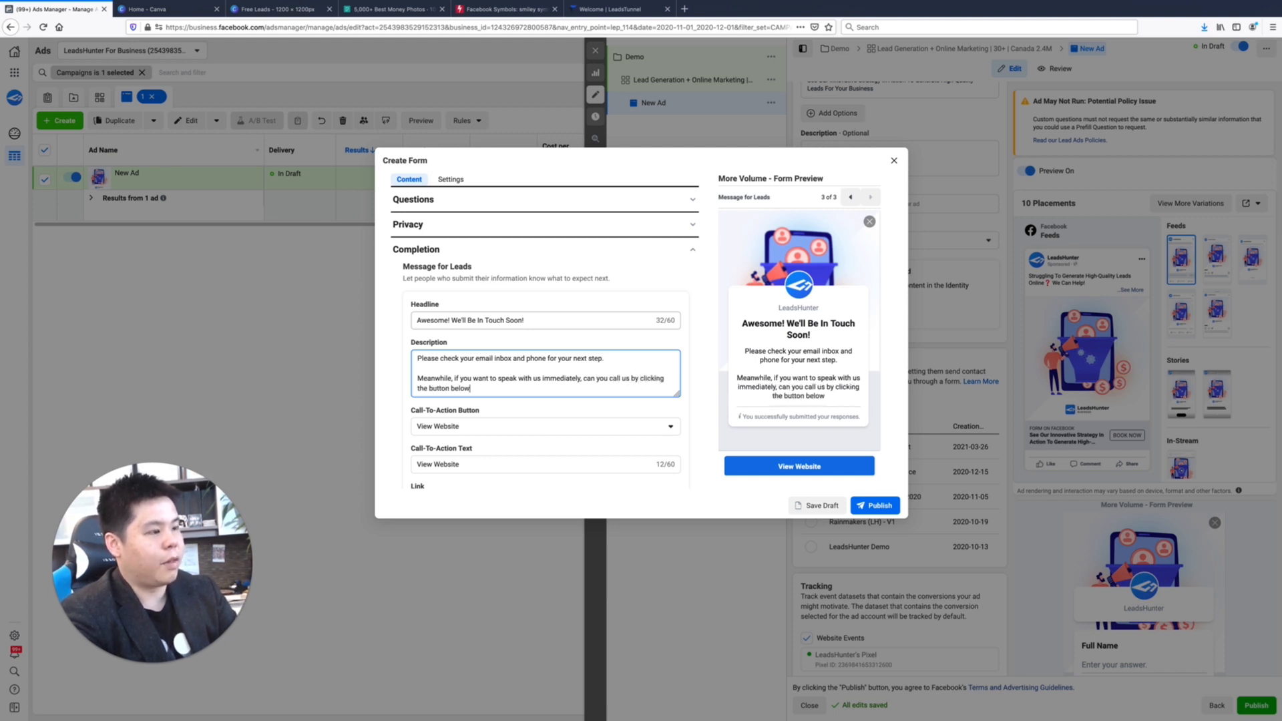
text( and we can hel)
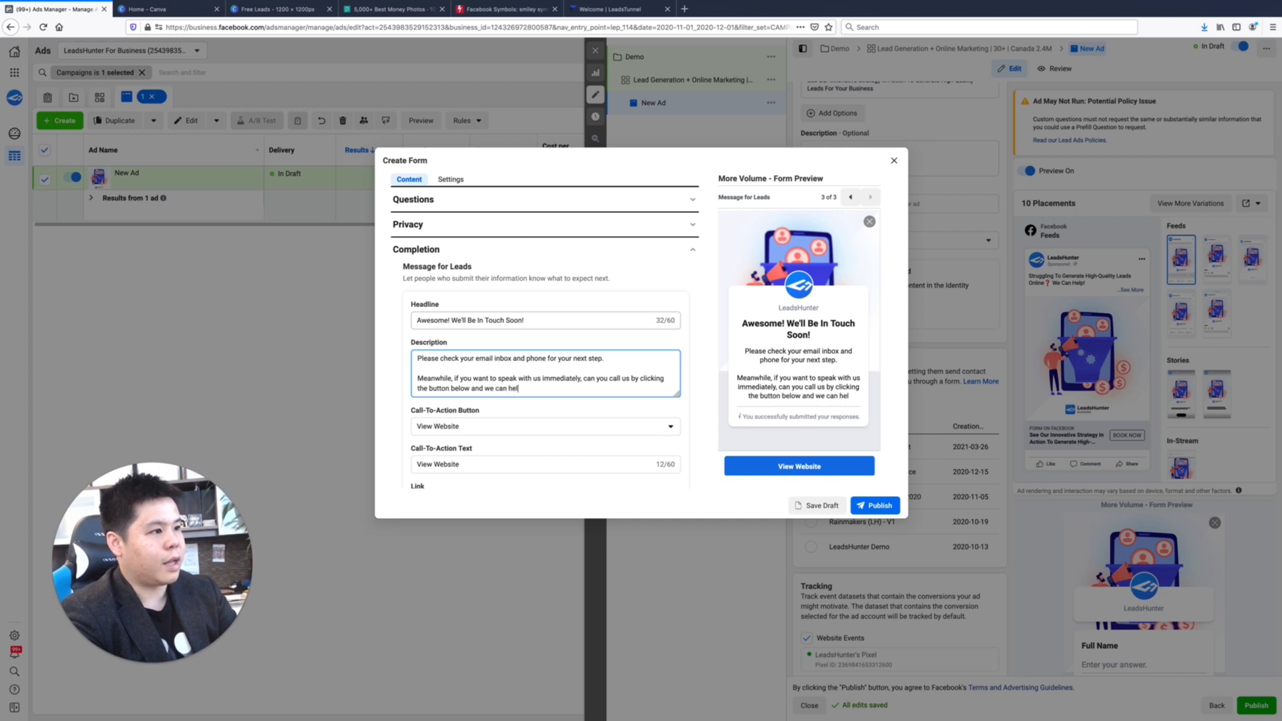
text(p you our)
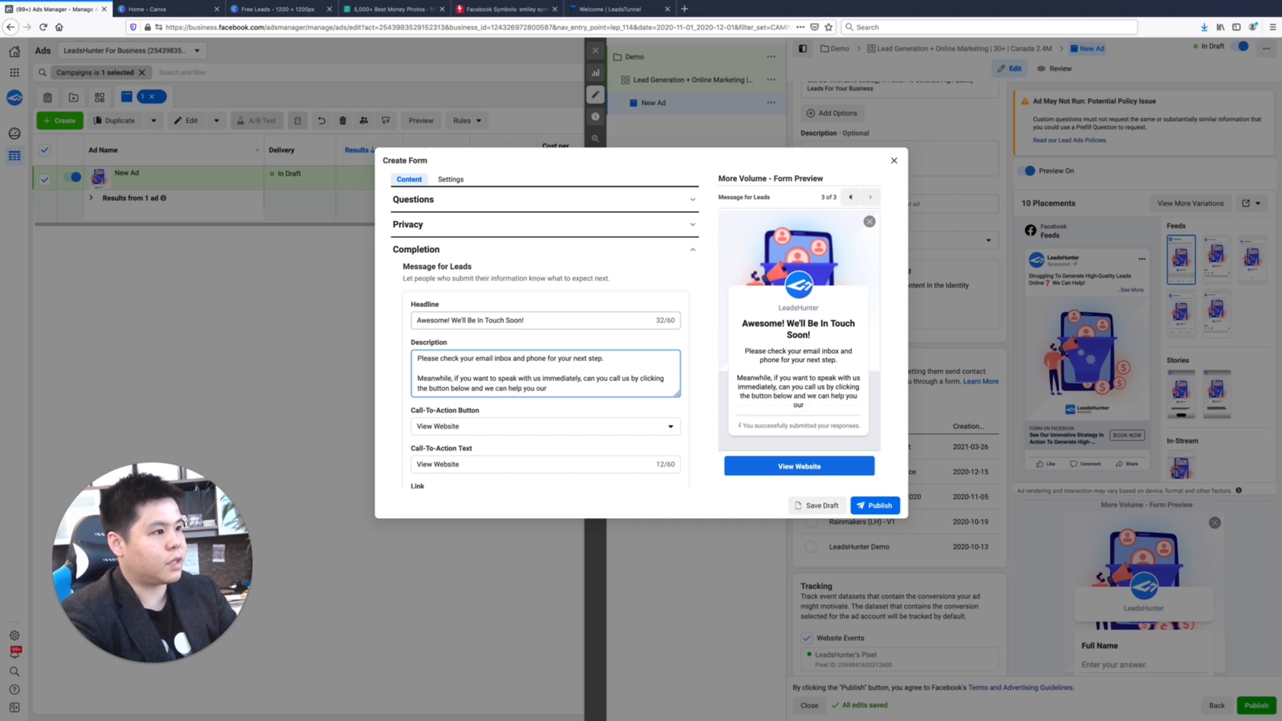
key(BackSpace)
text(t right away!)
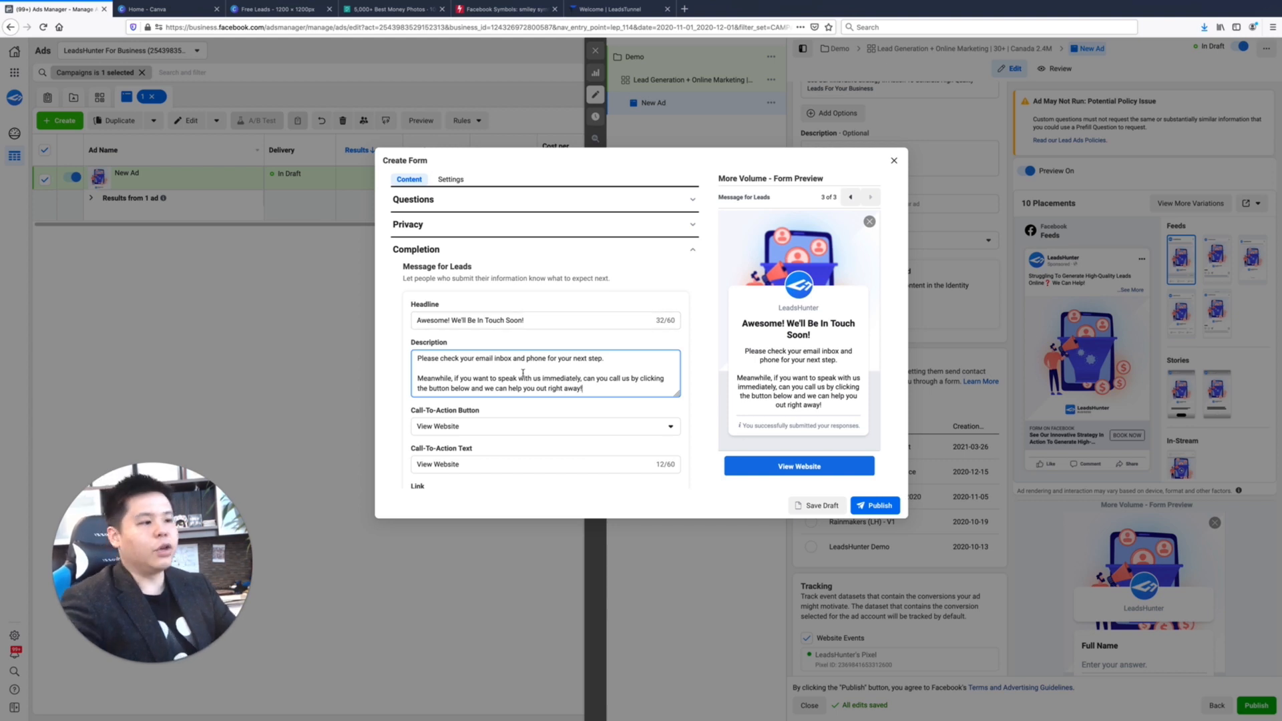
Try Call Business as the completion call-to-action with the text "Click Here To Call", and return the button type to View Website.
click(520, 424)
click(456, 484)
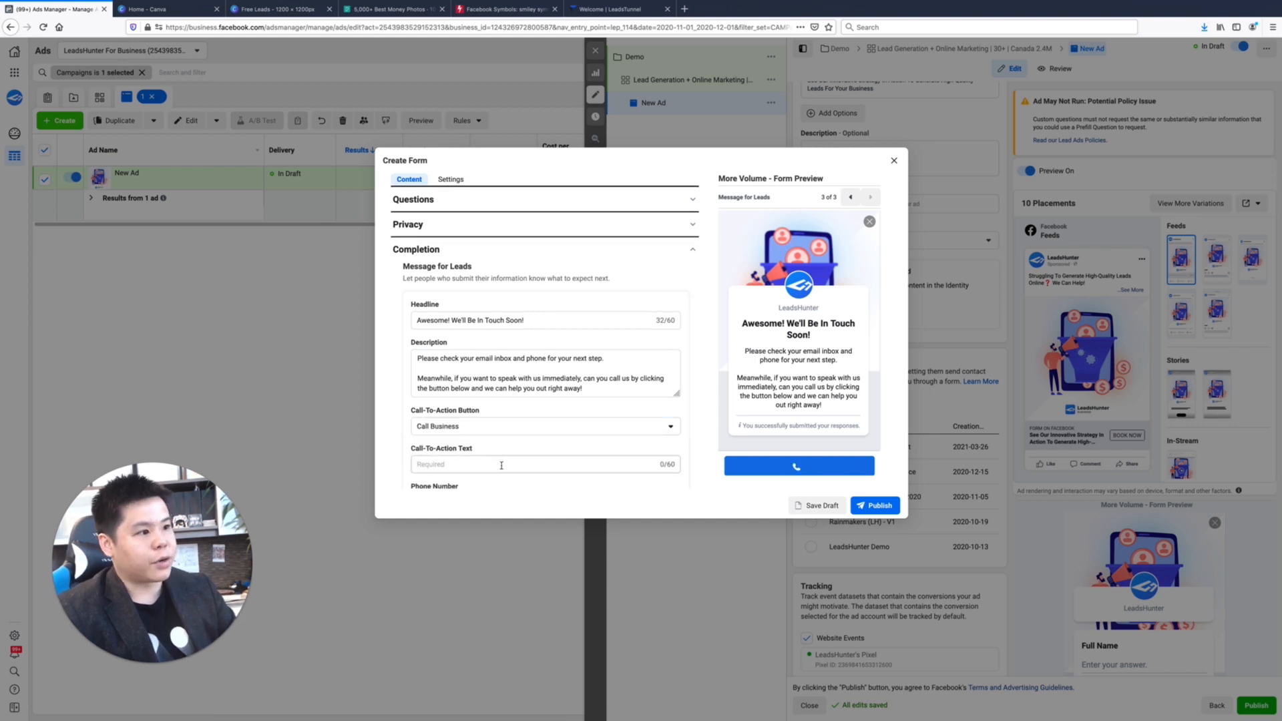
scroll(494, 459, down, 1)
scroll(486, 445, down, 1)
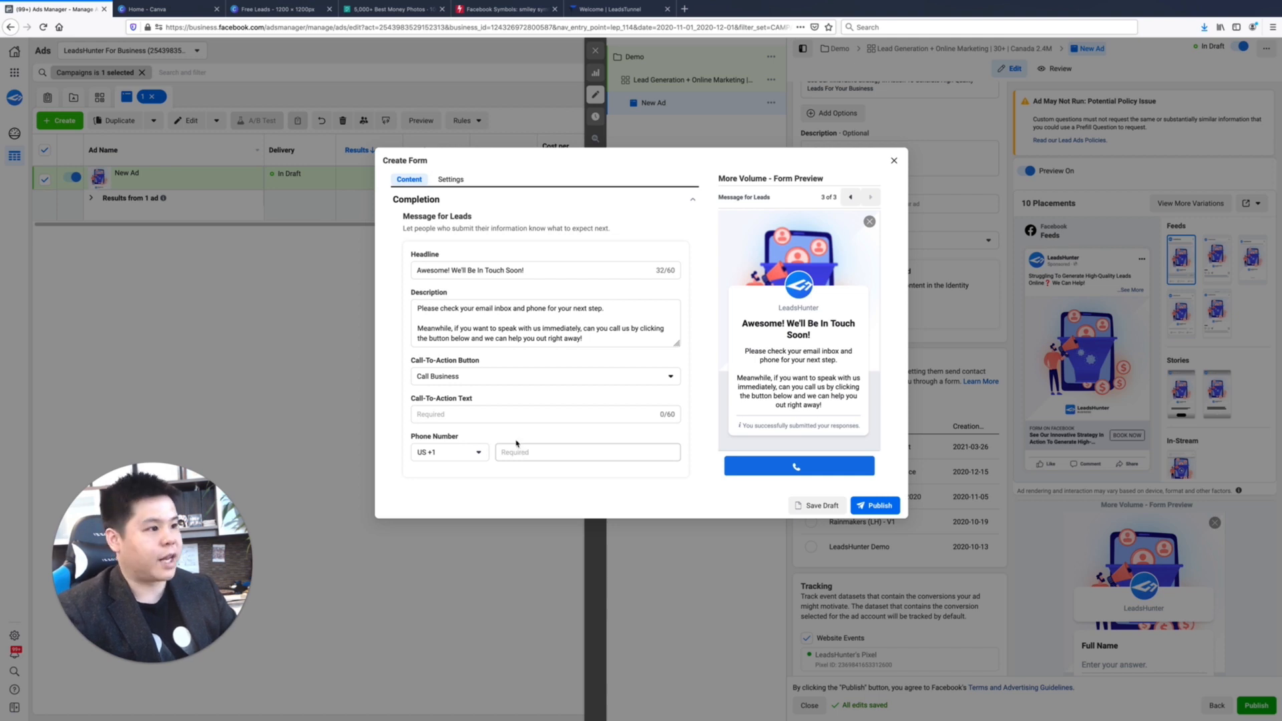
click(527, 415)
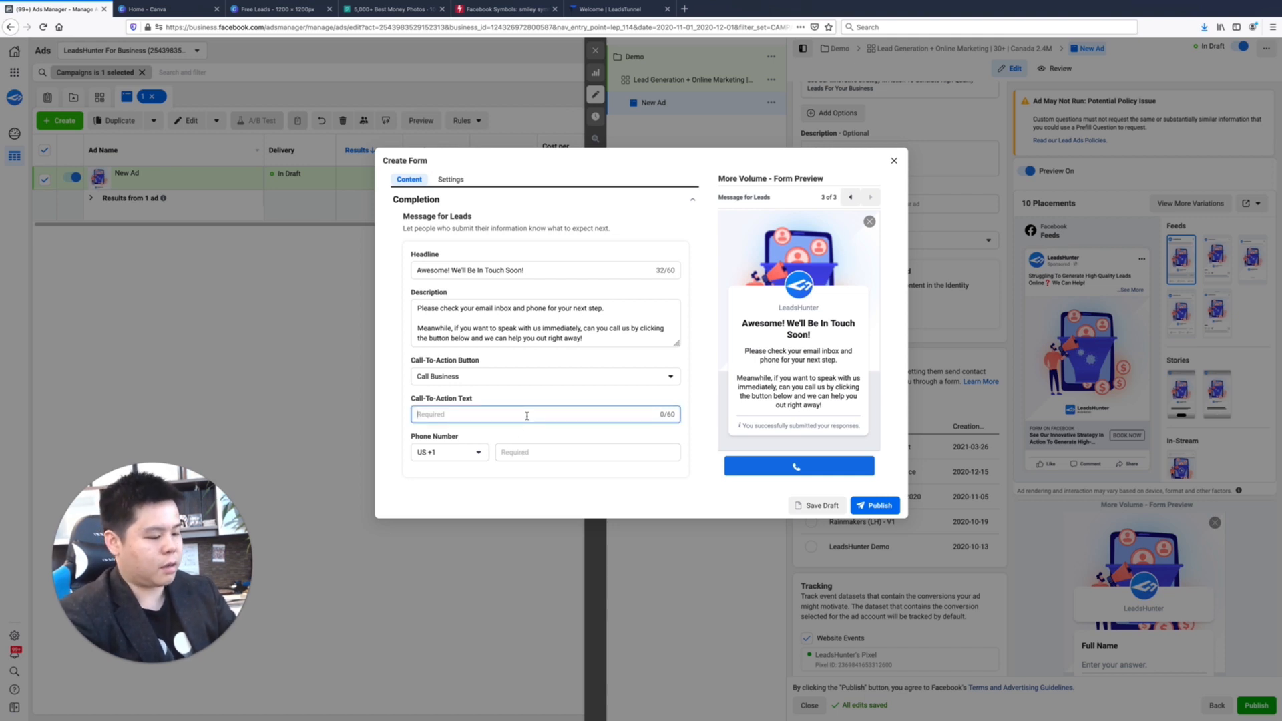
text(Click H)
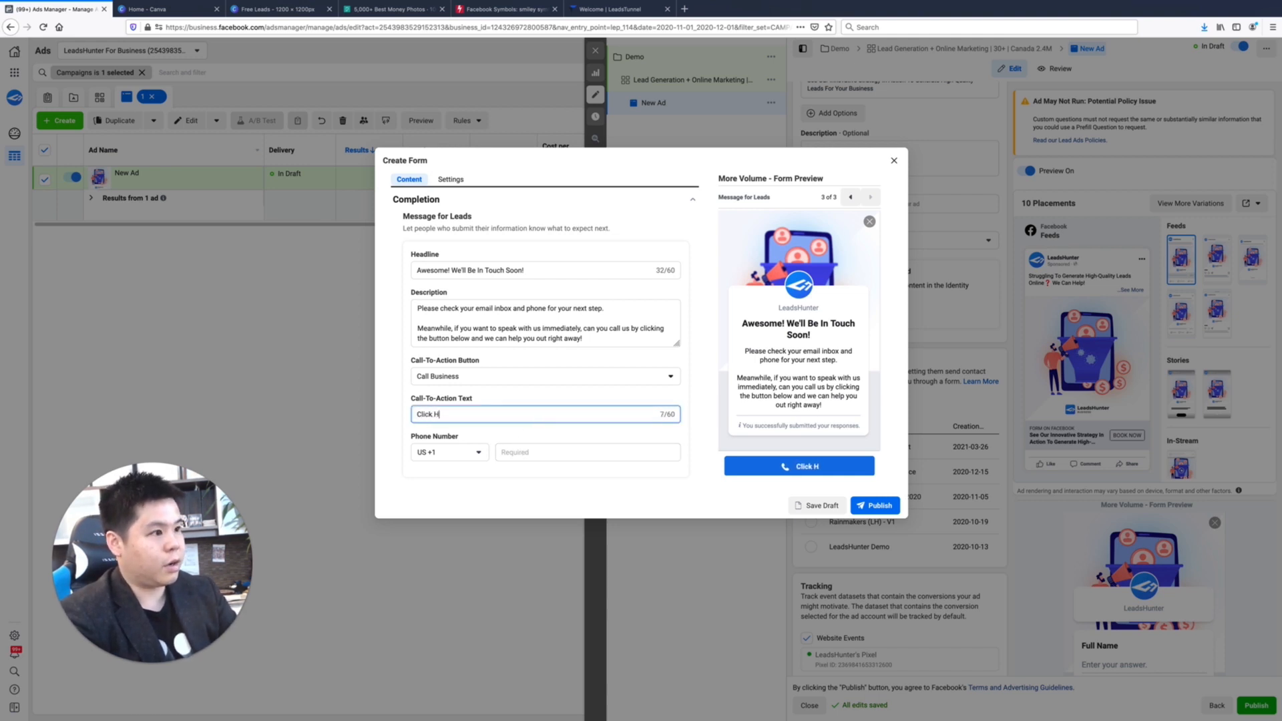
text(ere To Call)
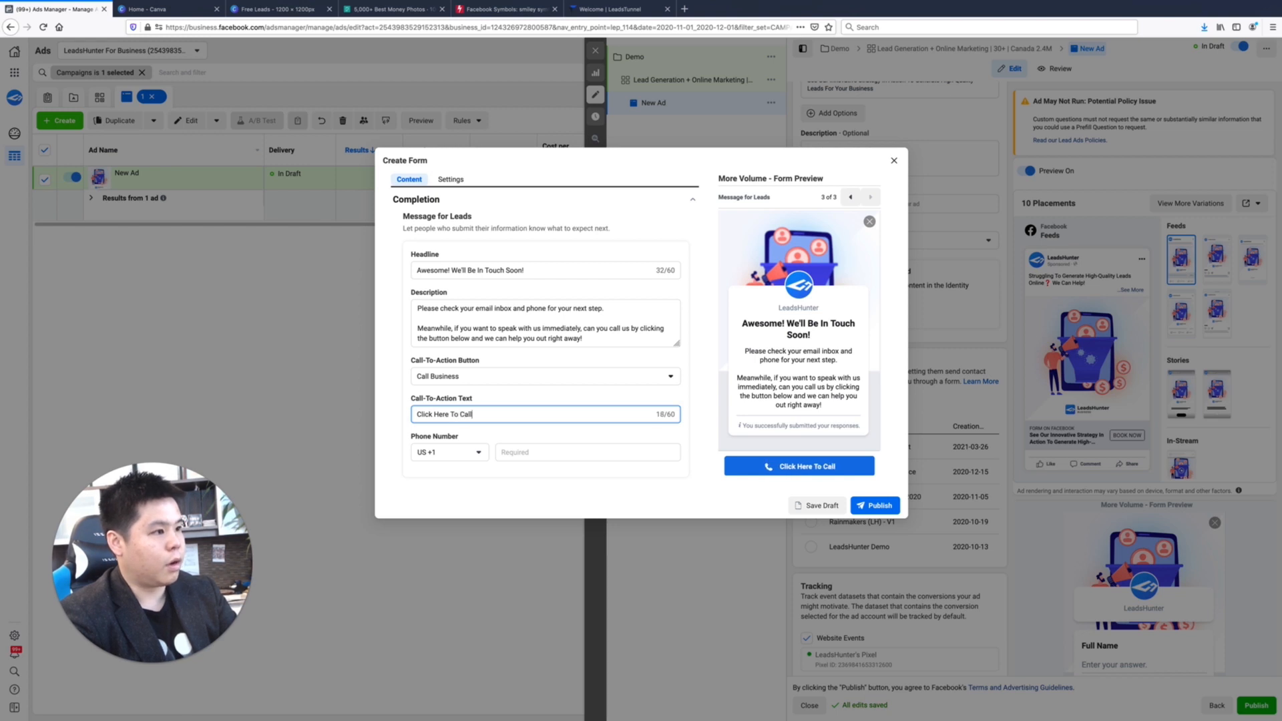
click(541, 453)
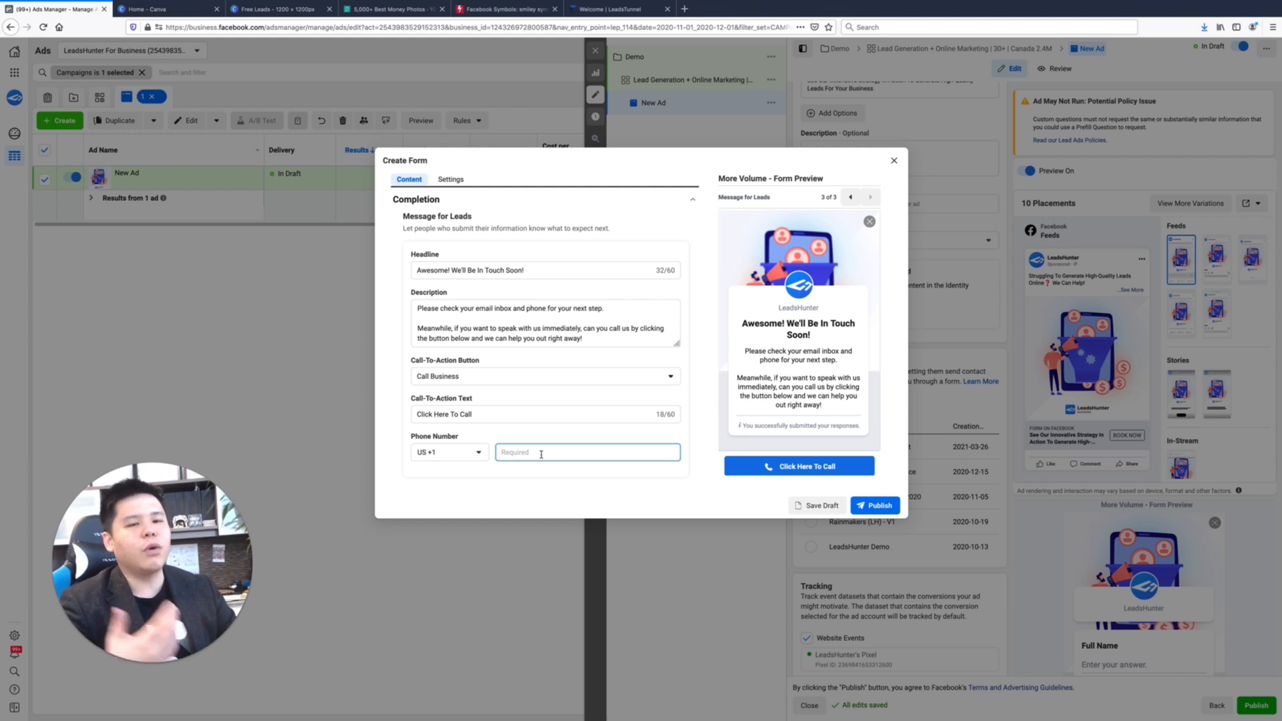
triple_click(549, 329)
click(590, 330)
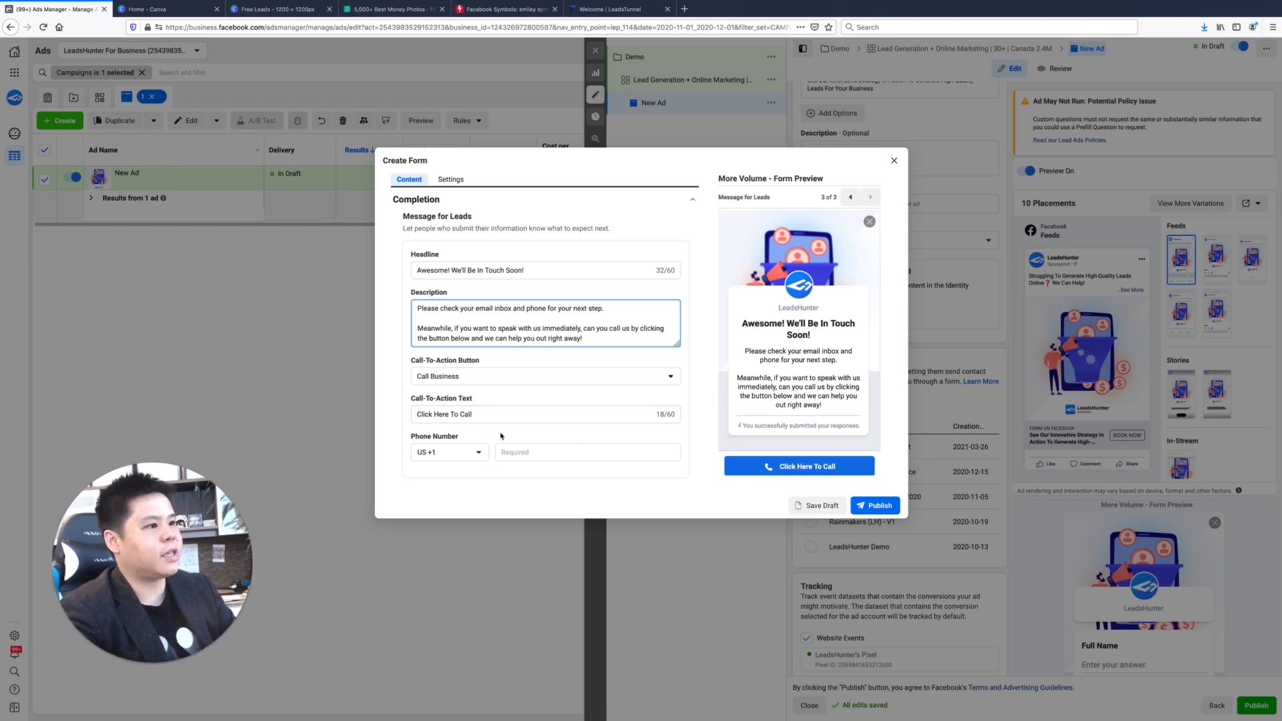
click(523, 378)
click(487, 399)
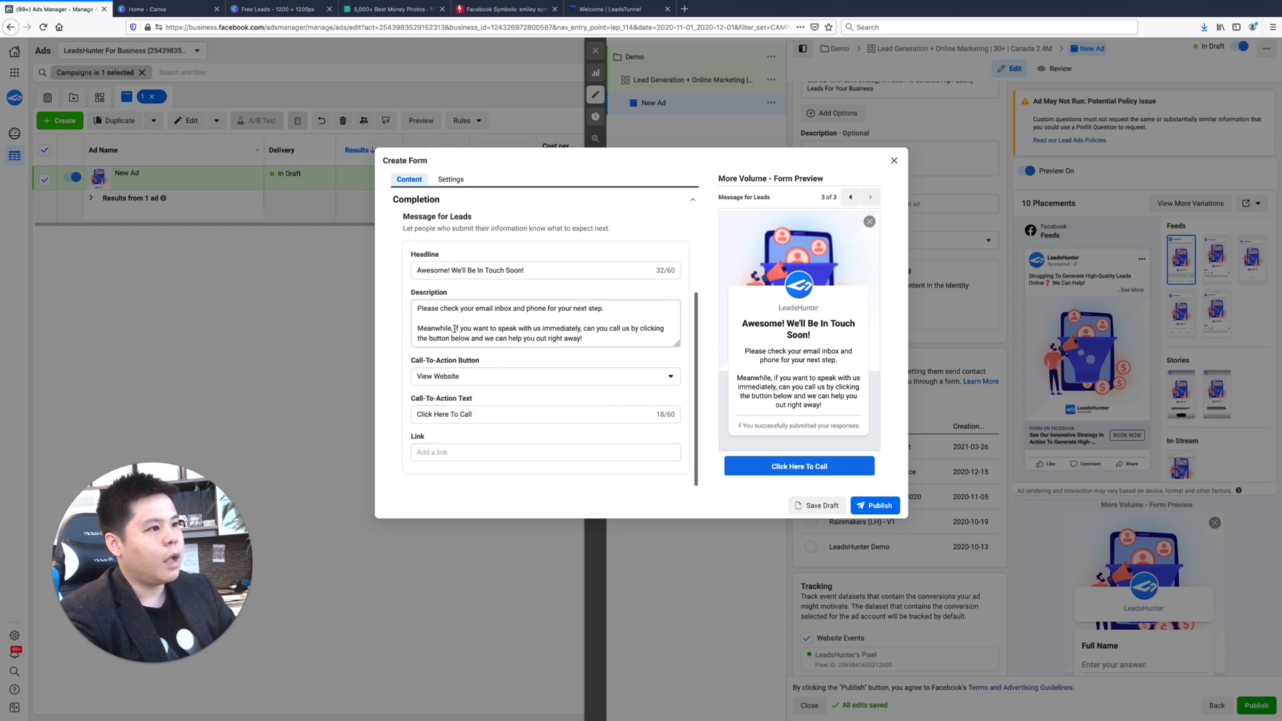
Replace the description text after "Meanwhile," with "we have a short presentation for you to learn more about our innovative strategy to generate high-quality leads online.".
drag(455, 329, 583, 338)
text(we have a short presentation for you to learn more abou)
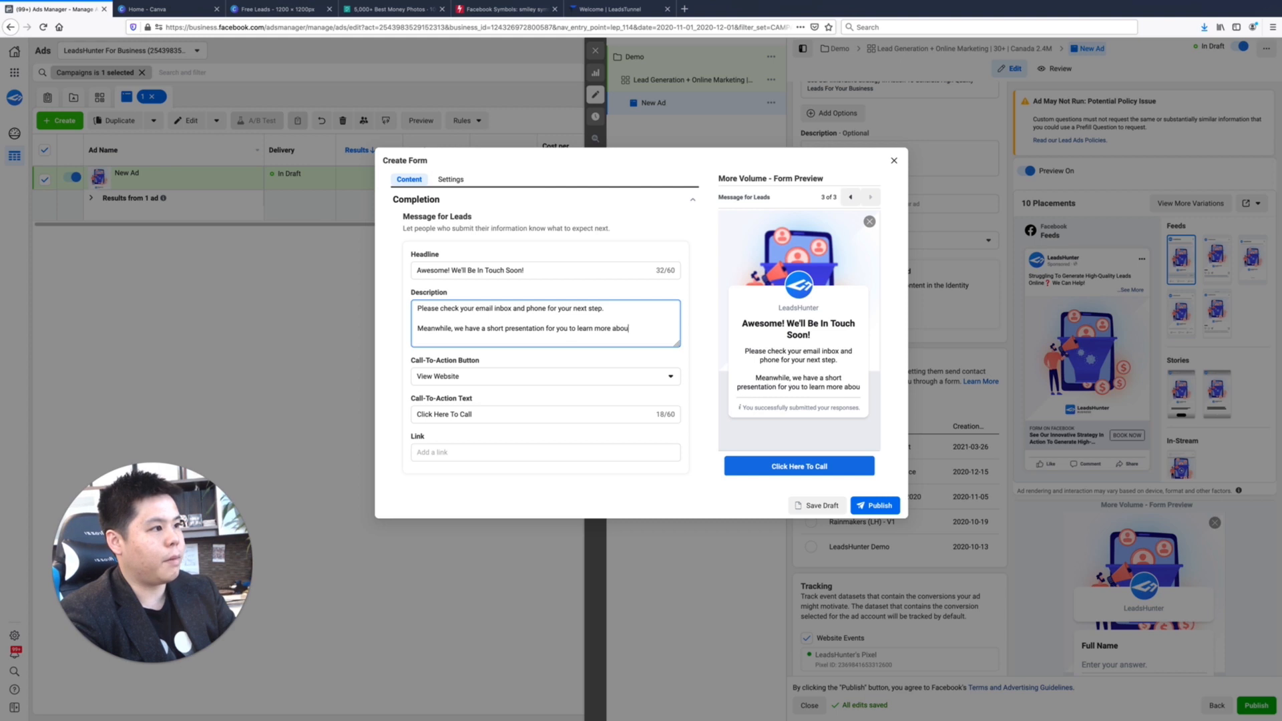
text(t our innovative strategy to generat)
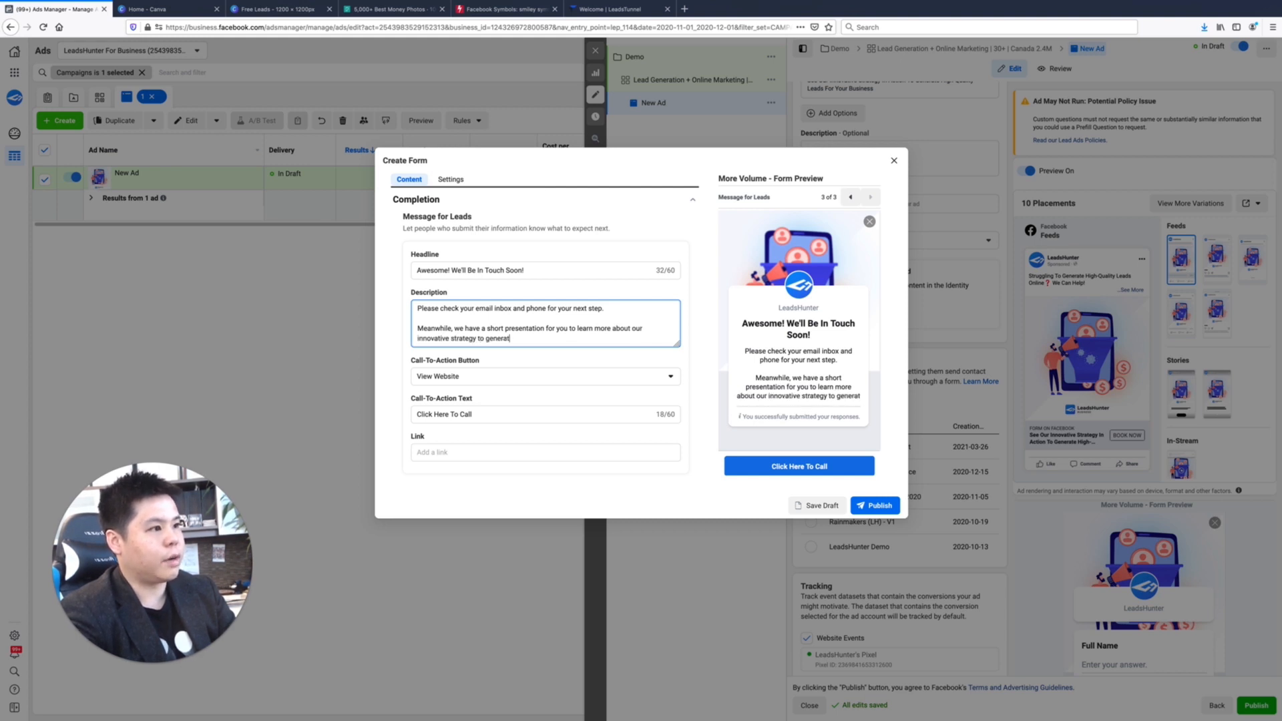
text(e high-qualty leads online.)
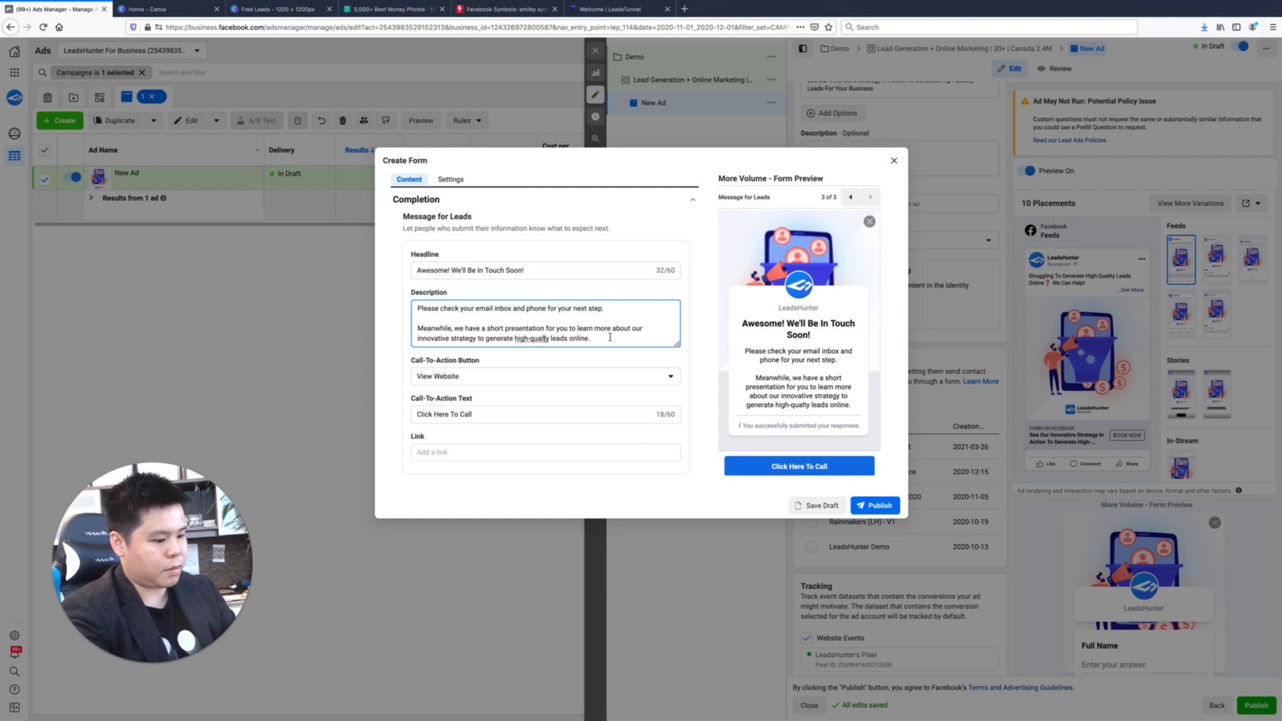
text(i)
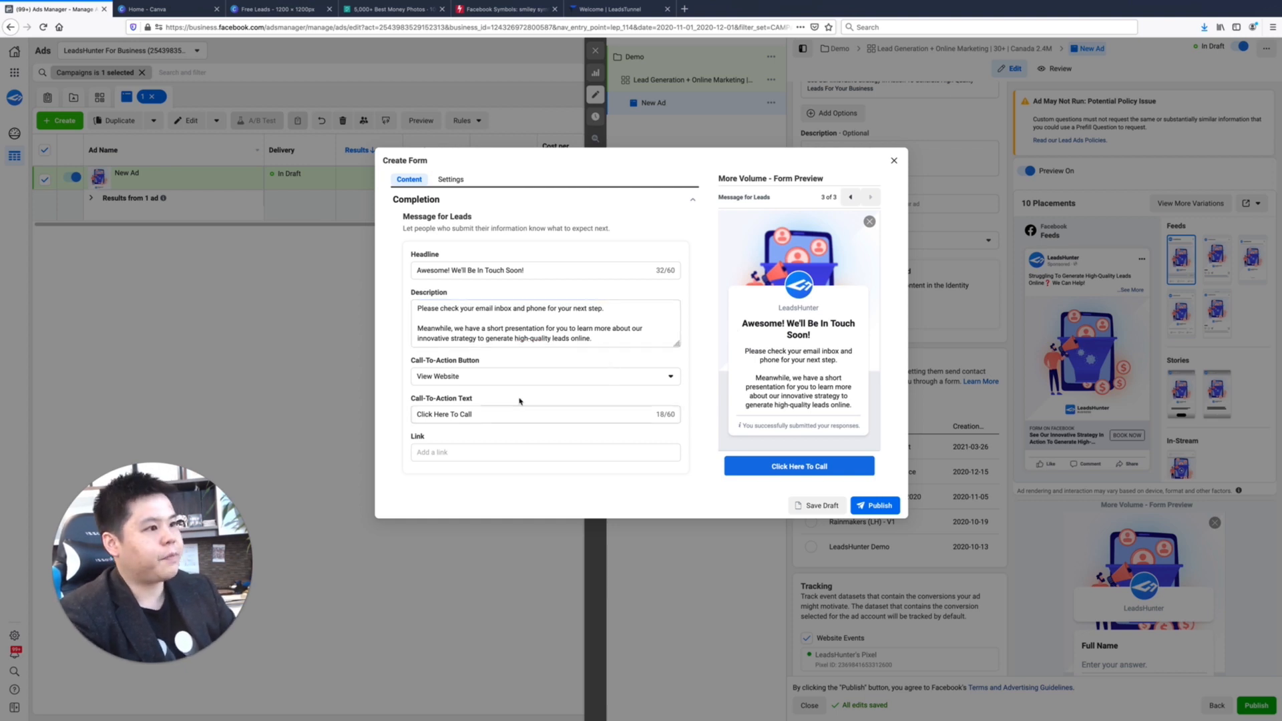
Change the call-to-action text of the form's completion message to "Click Here To Watch This Video".
triple_click(590, 414)
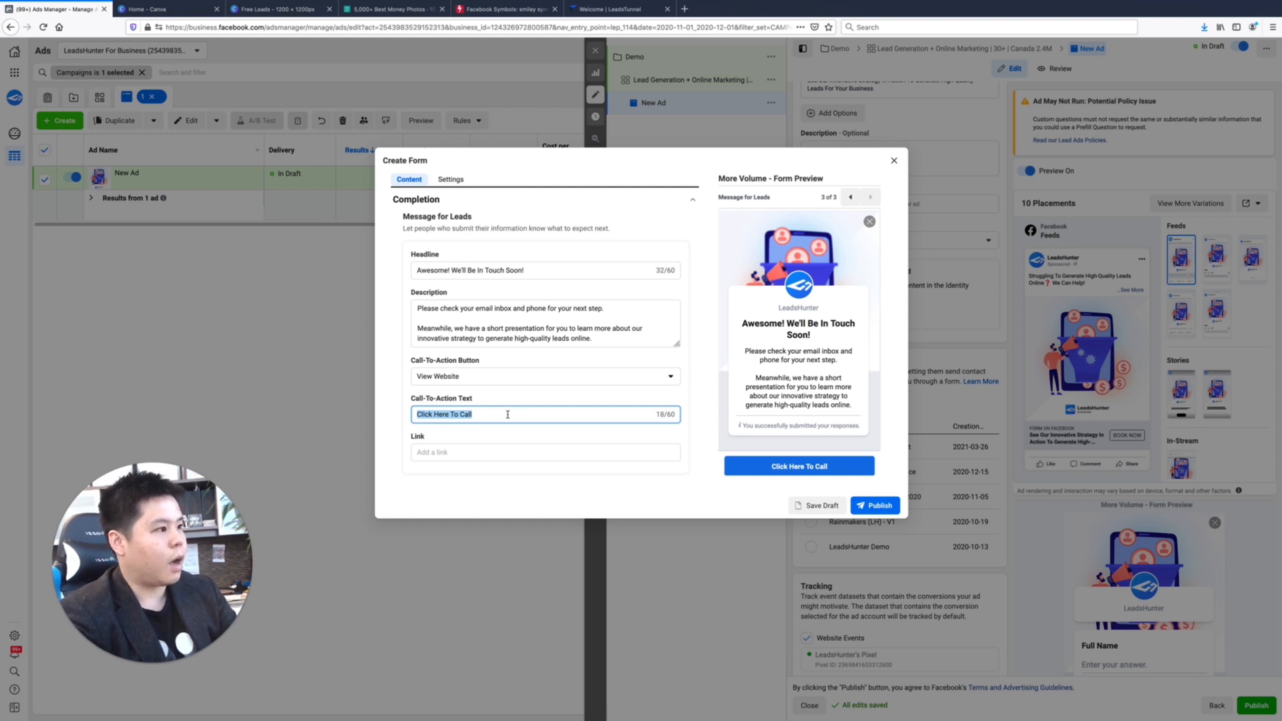
text(Click Here To WA)
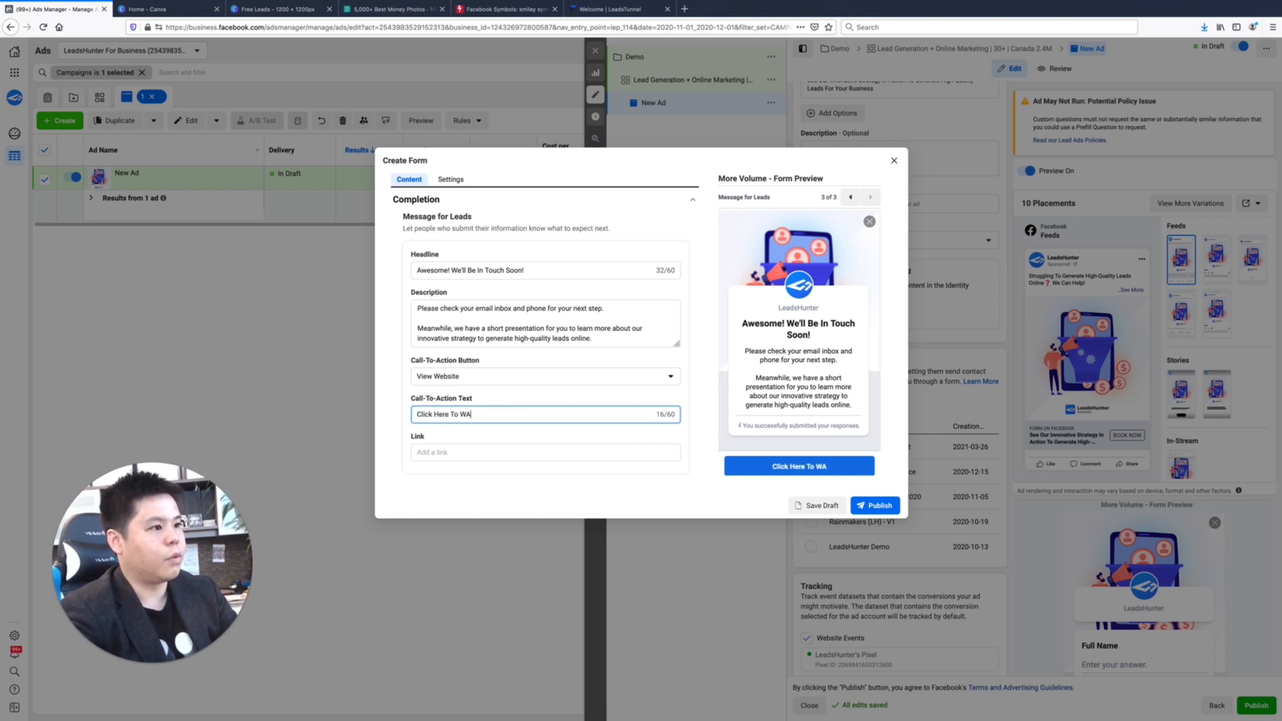
key(BackSpace)
text(atch)
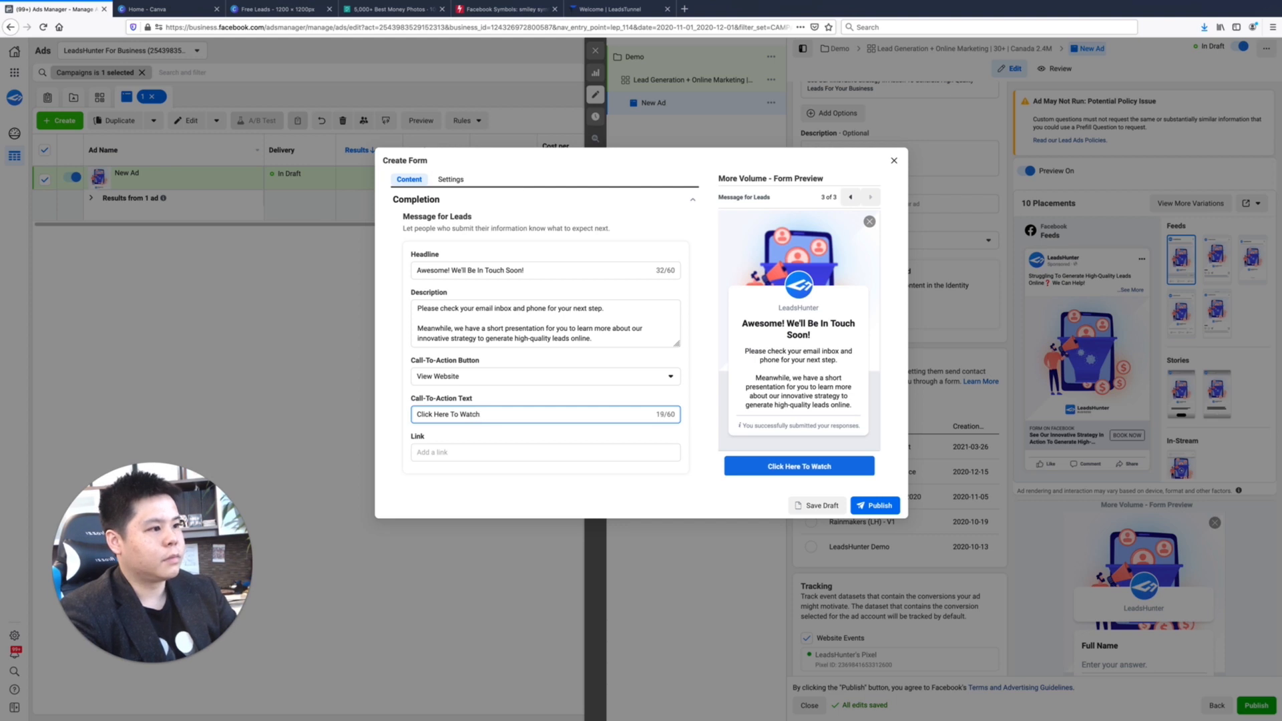
text( This Video)
key(Tab)
text(w)
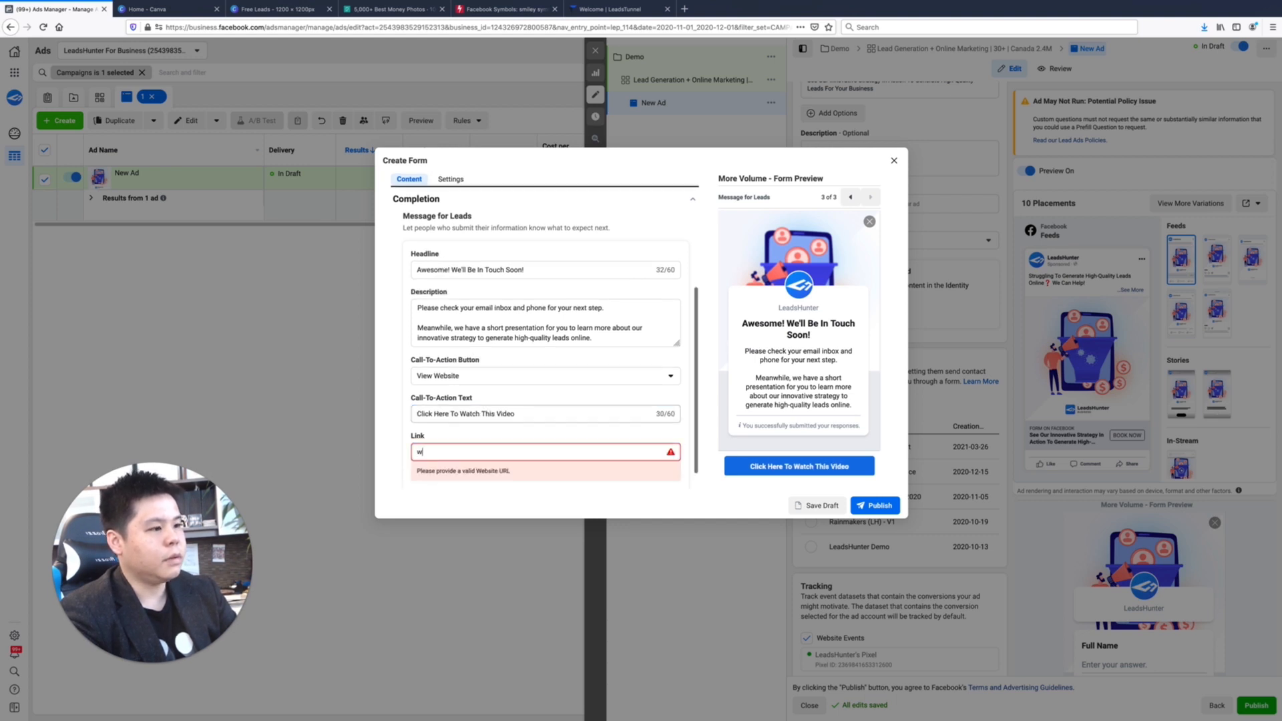
text(ww.LeadsTunnel.com)
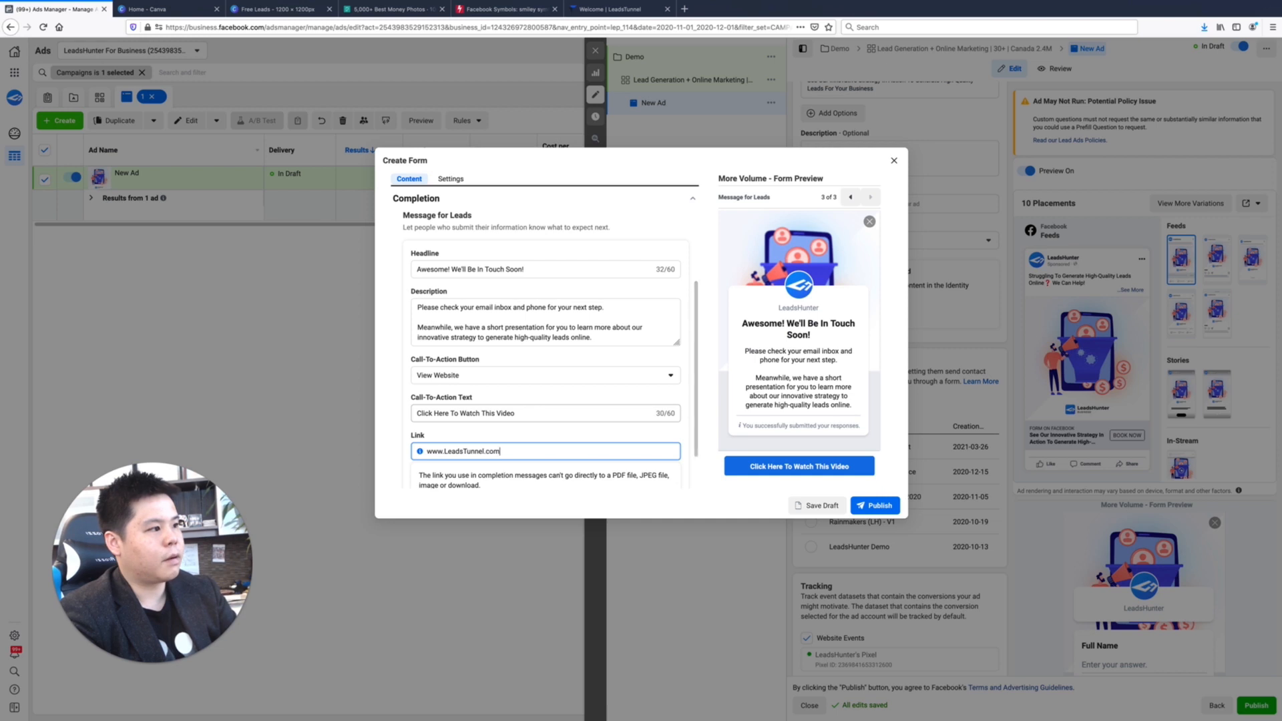
click(711, 503)
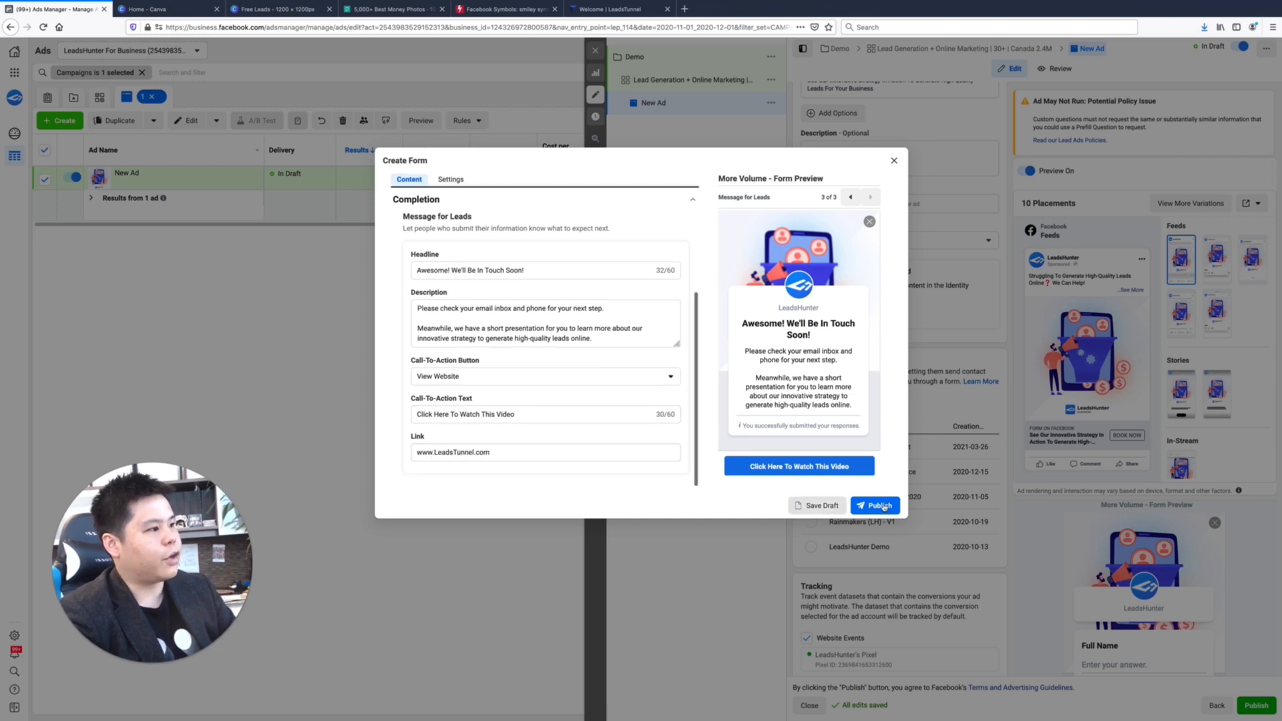
click(878, 506)
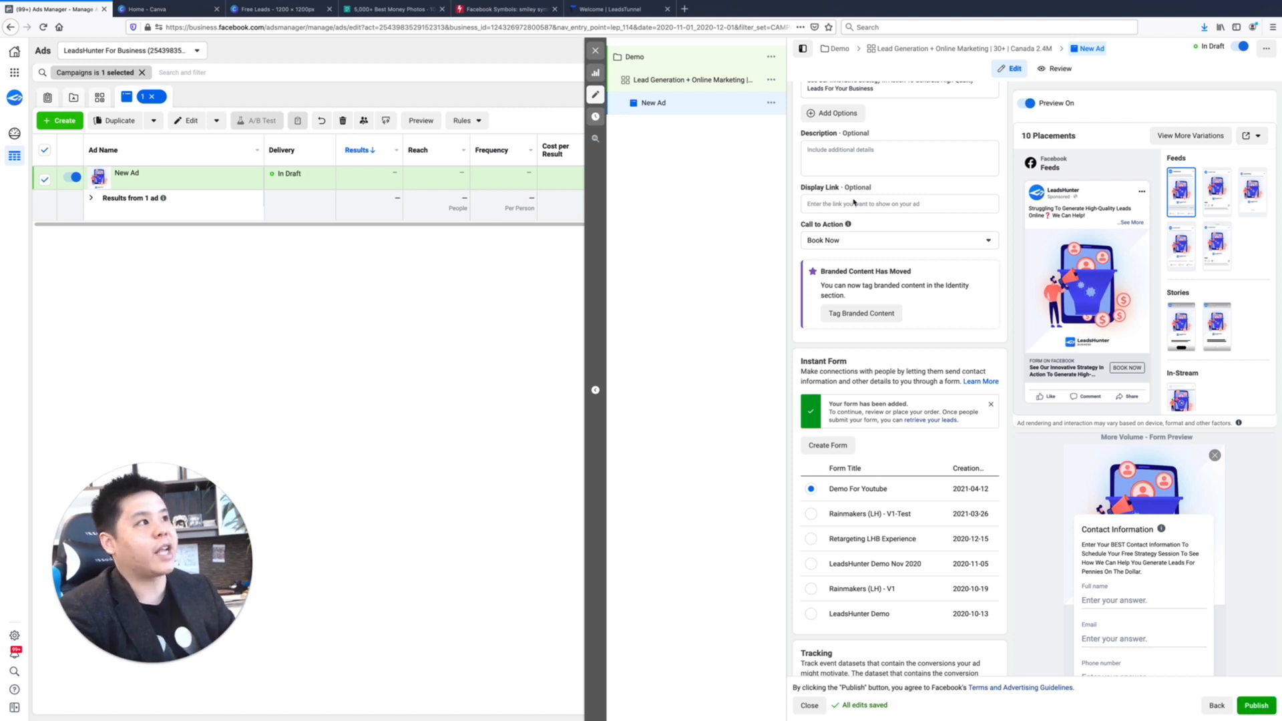
Switch to the LeadsTunnel app dashboard and start a new campaign of the Facebook Lead Ad type.
click(611, 9)
scroll(711, 226, up, 20)
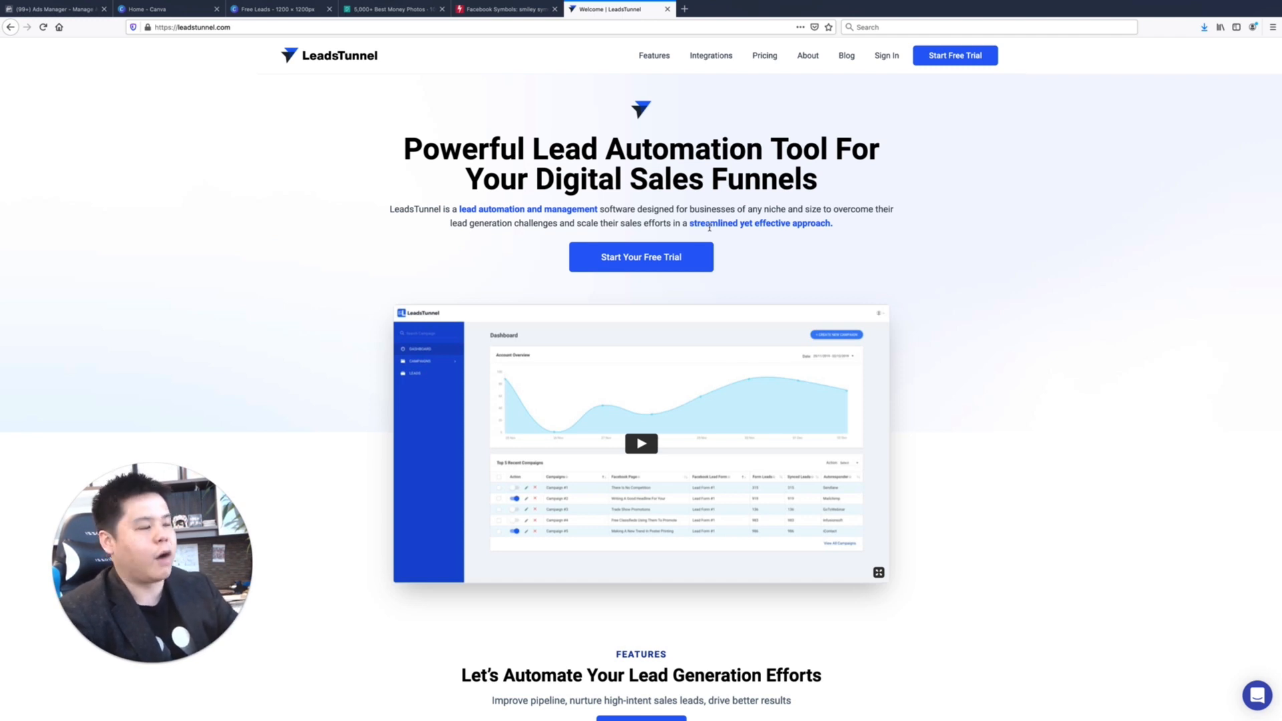
key(super+Tab)
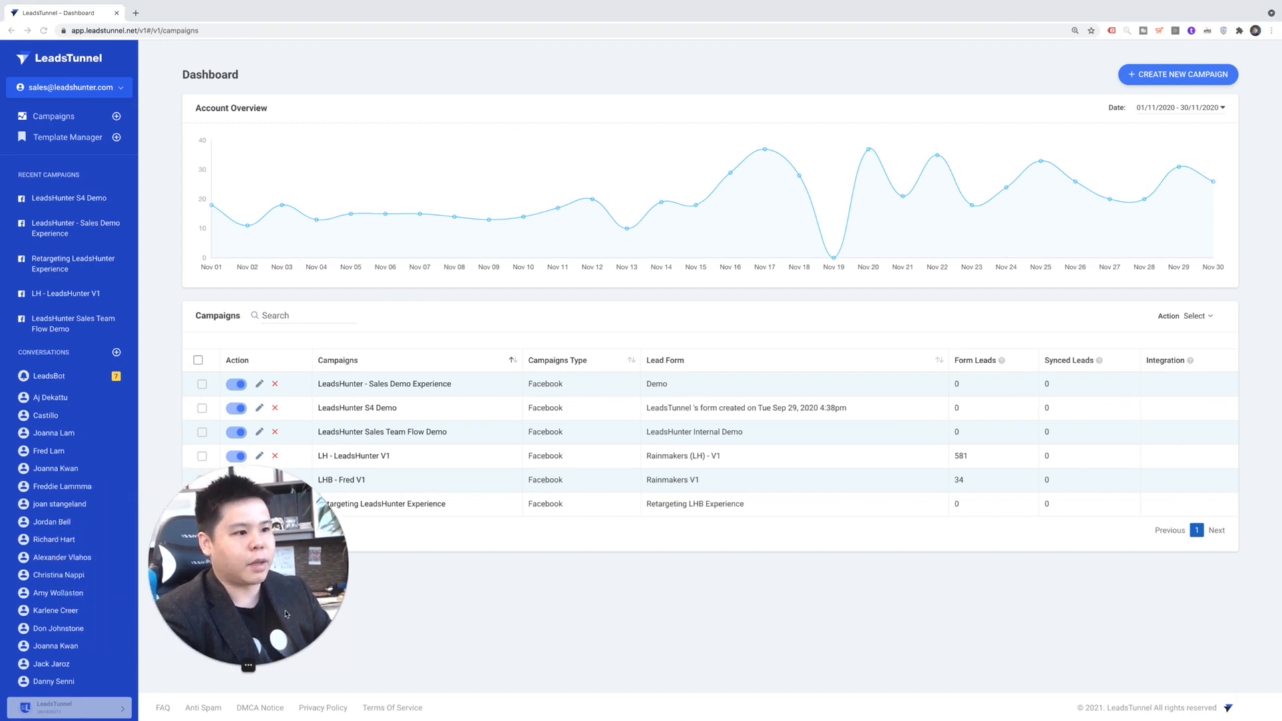
drag(191, 590, 1249, 89)
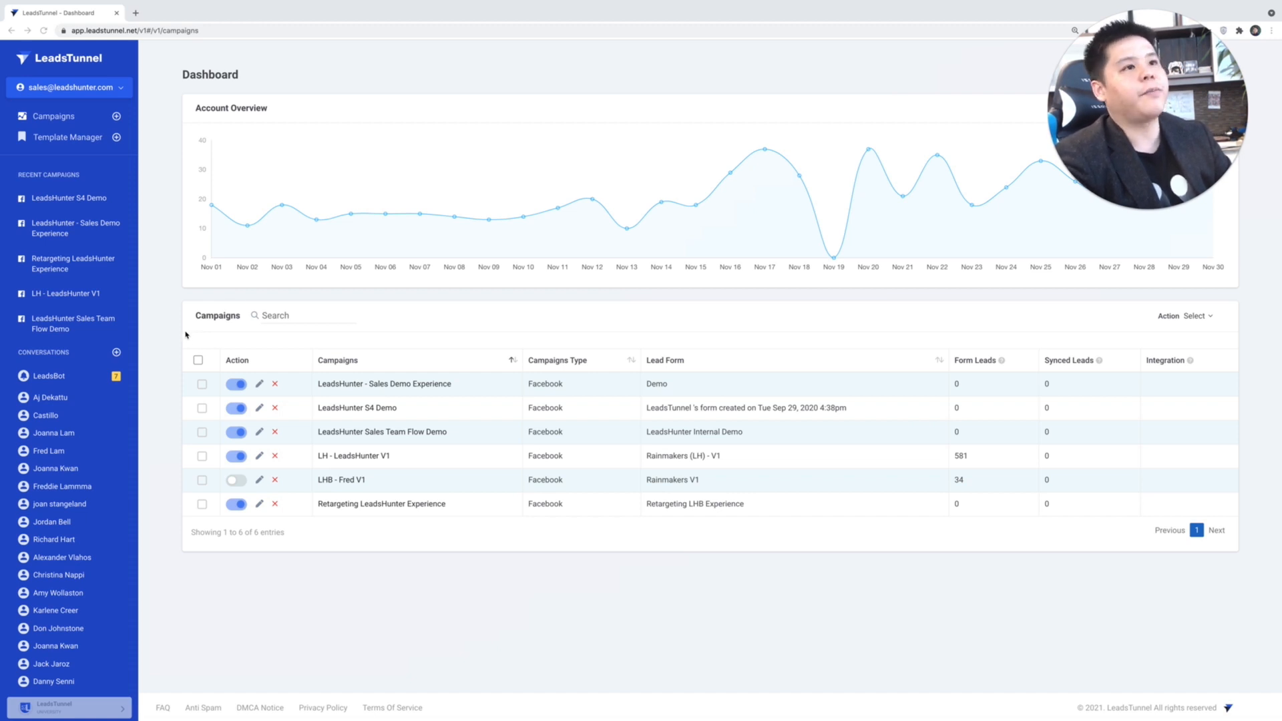
click(116, 117)
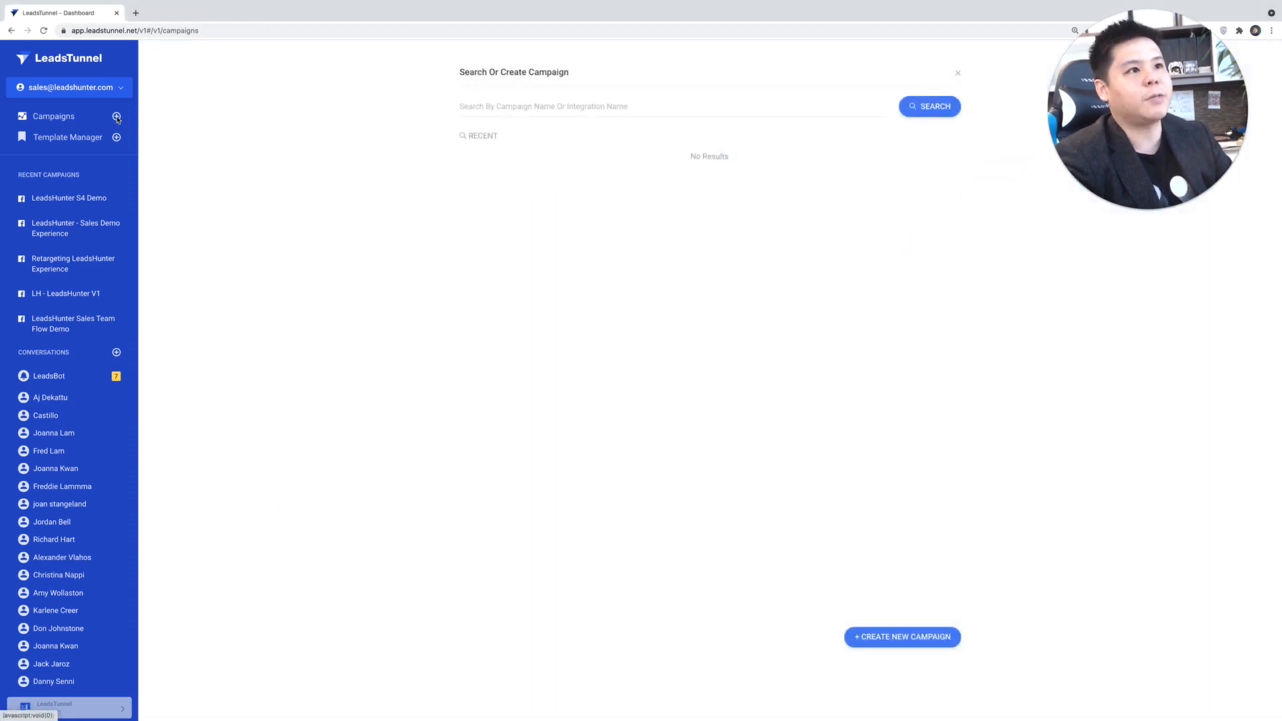
click(903, 639)
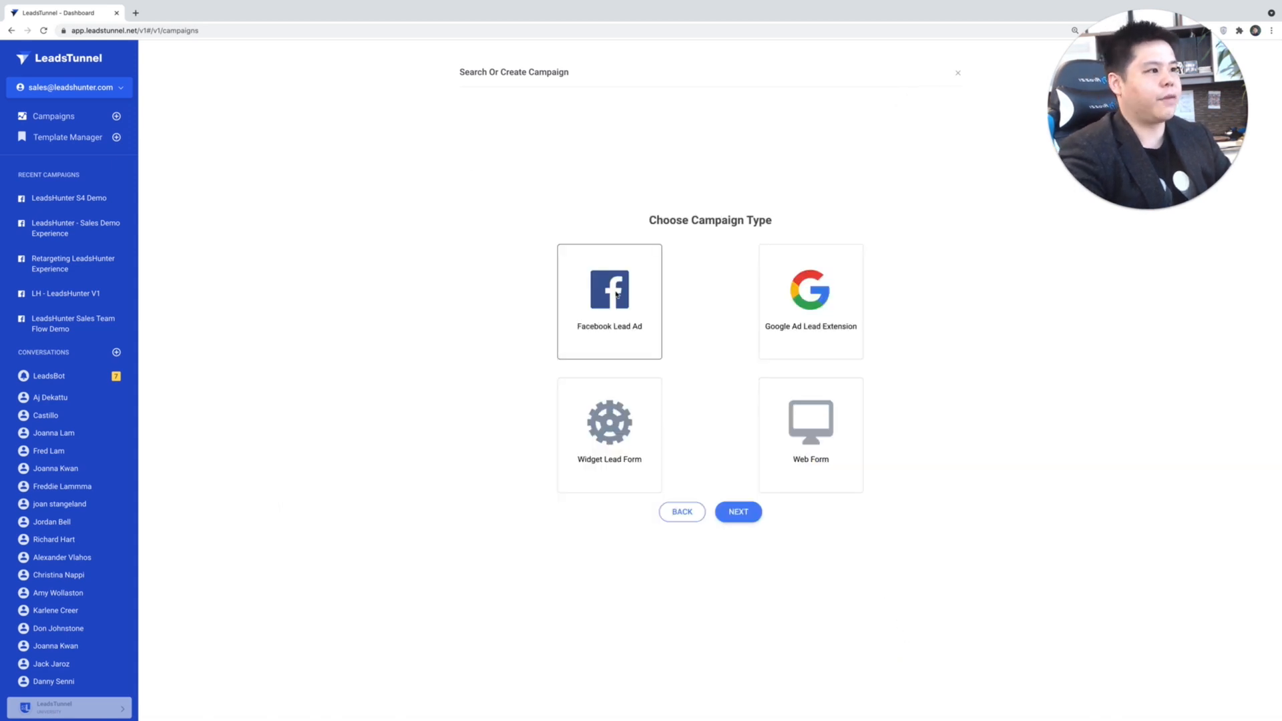
click(742, 513)
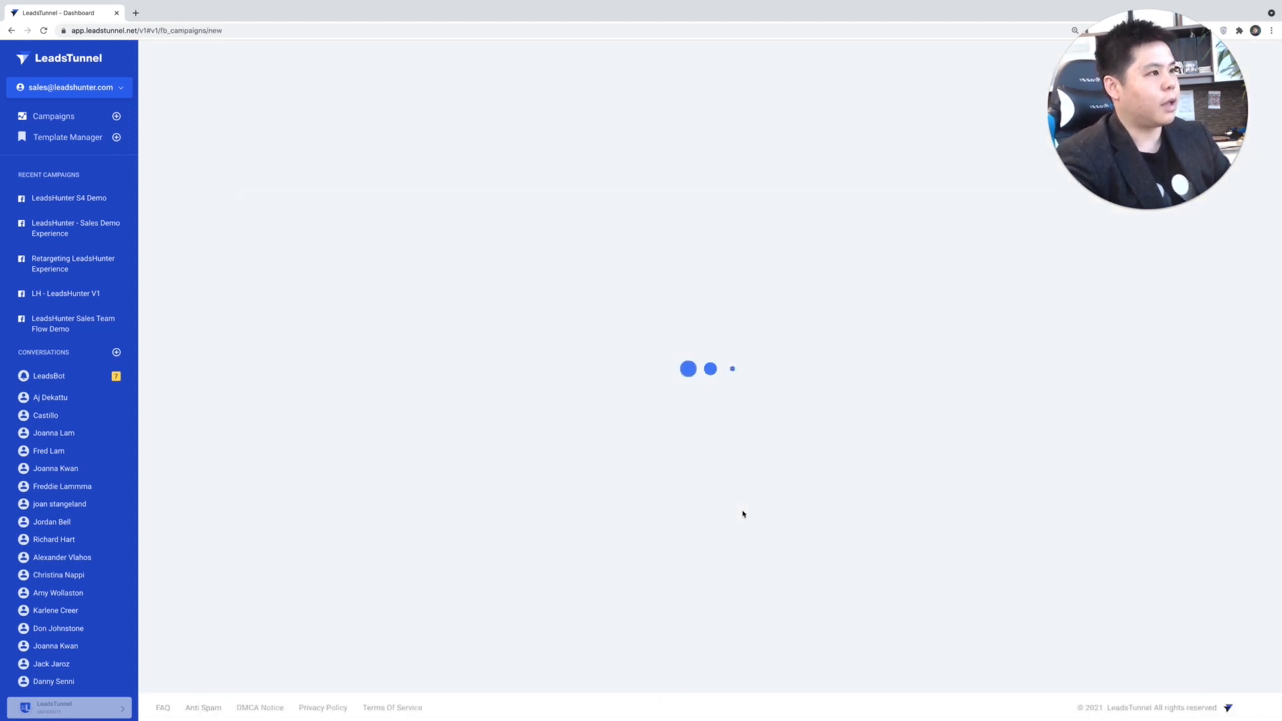
Name the new Facebook campaign "Demo For My Beloved Youtube Followers".
click(250, 146)
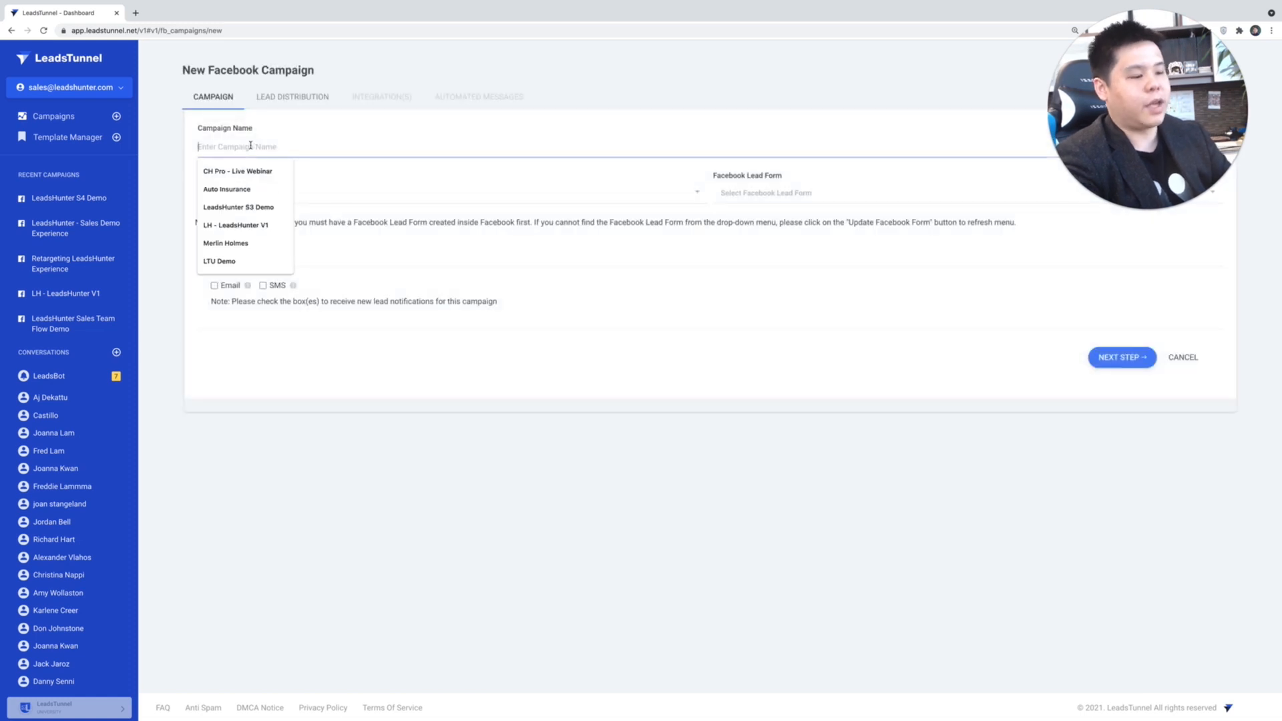
text(De)
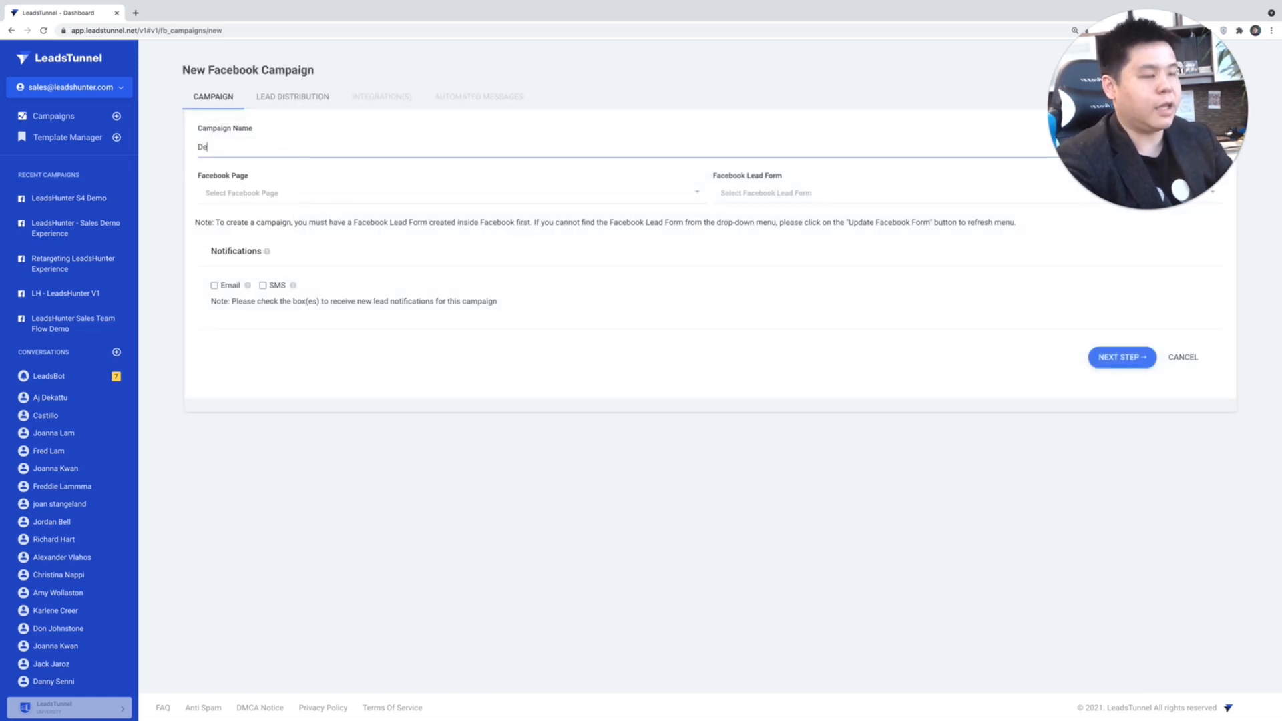
text(mo For My B)
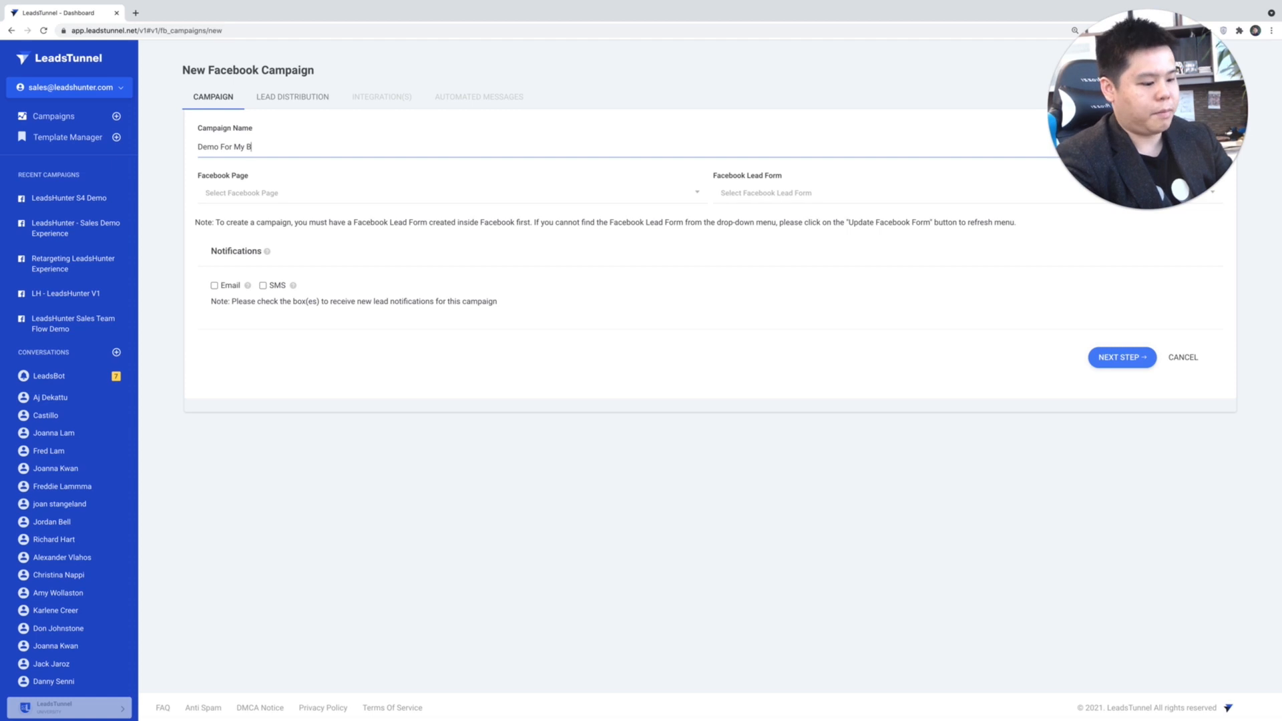
text(eloved Youtube Followers)
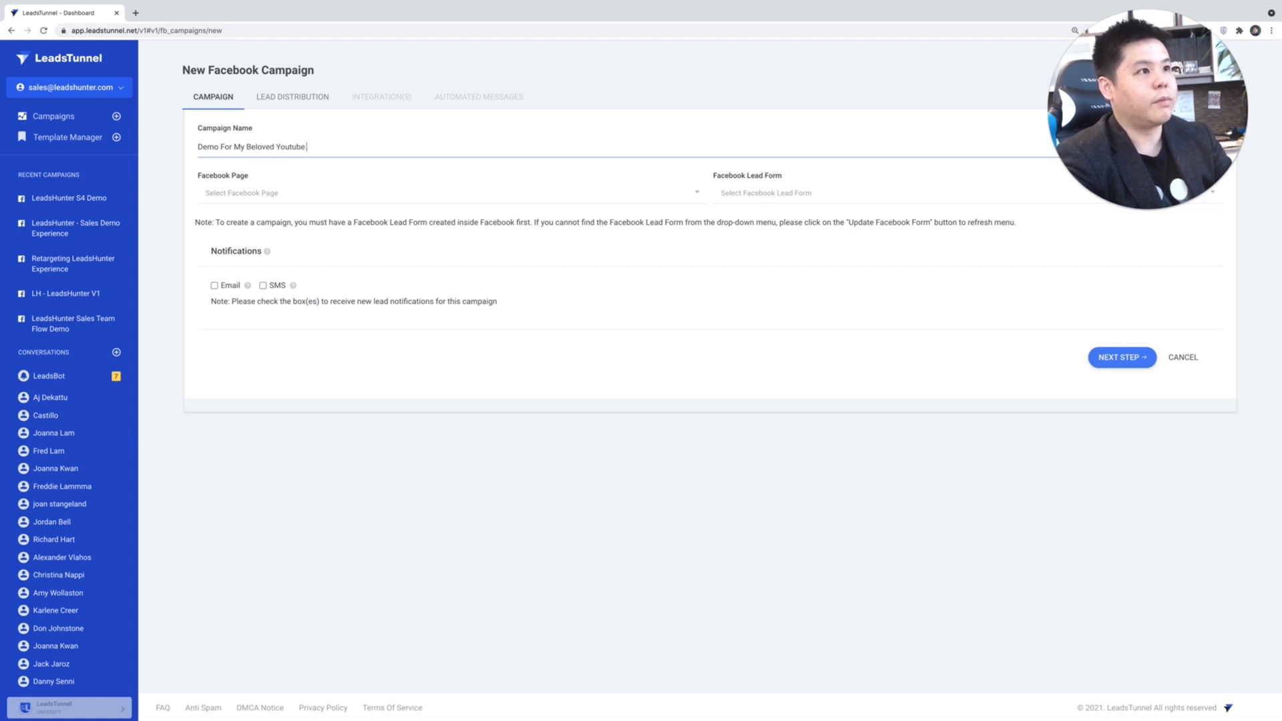
Choose the only Facebook page not marked as deleted as the campaign's page.
click(279, 195)
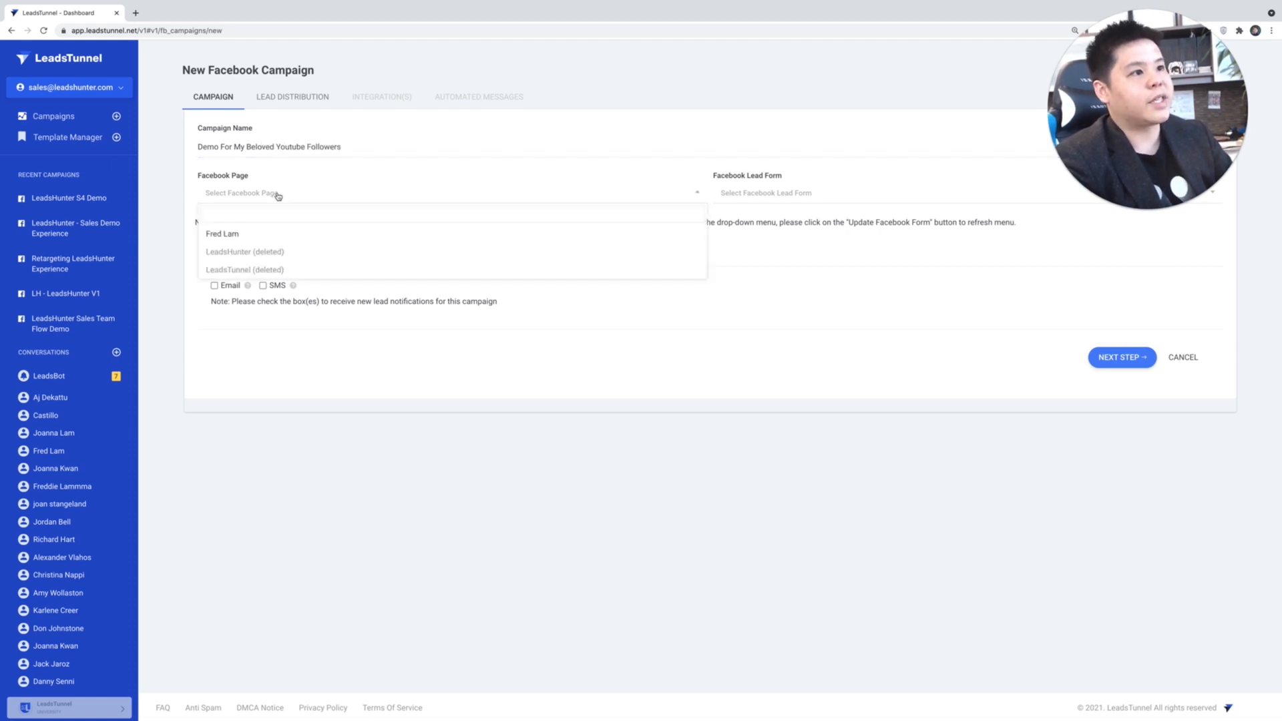
click(272, 233)
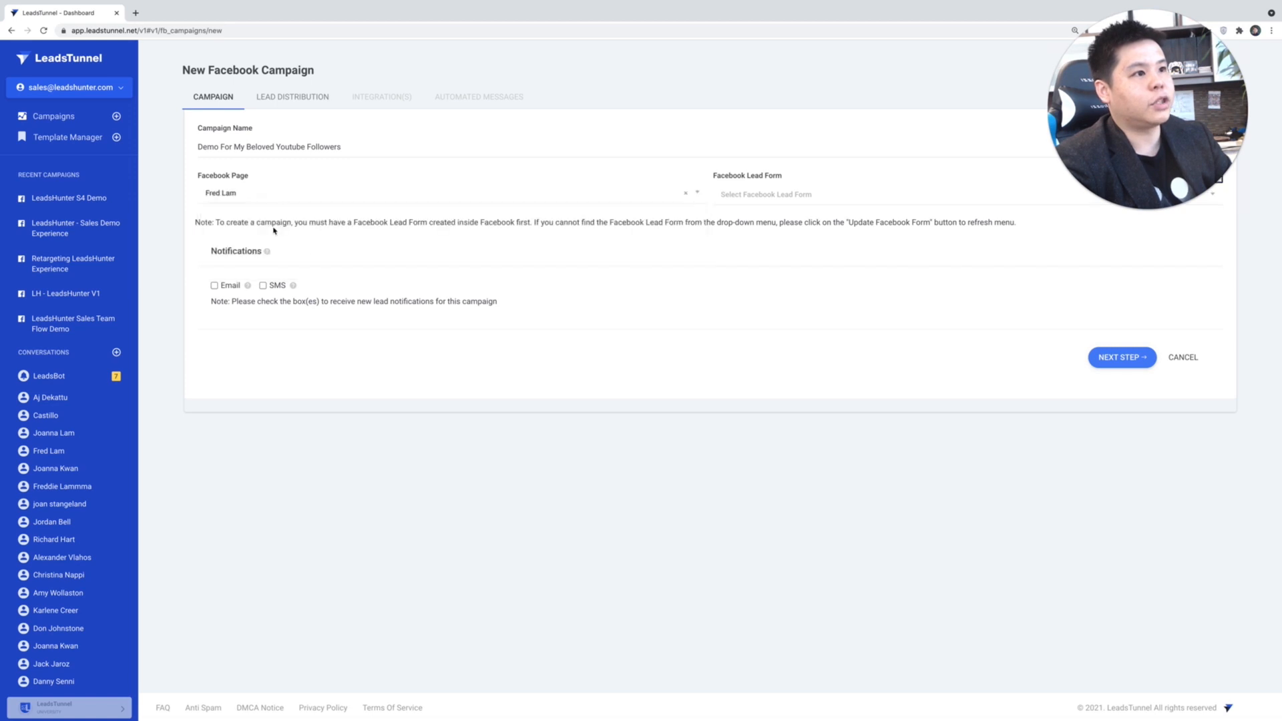
click(314, 194)
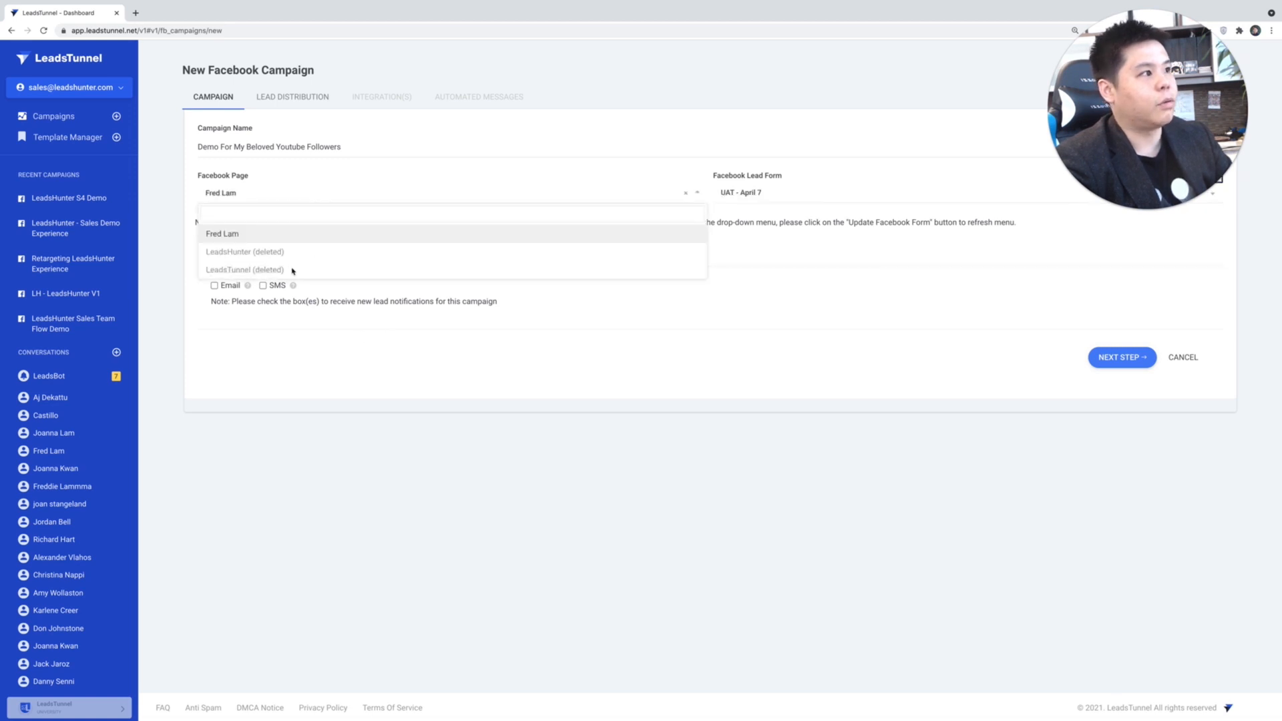
click(485, 358)
Refresh the list of Facebook lead forms and choose SFZ Webinar (PST) as the campaign's lead form.
click(748, 197)
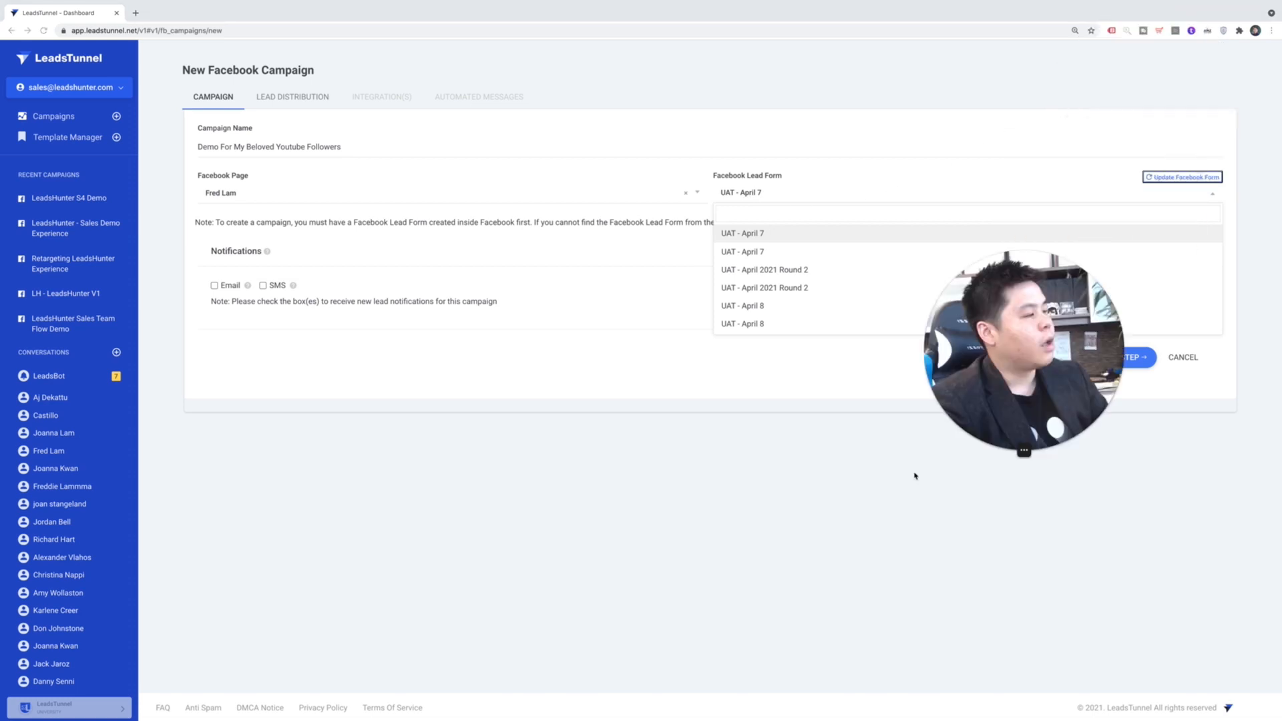
click(1164, 179)
click(1164, 180)
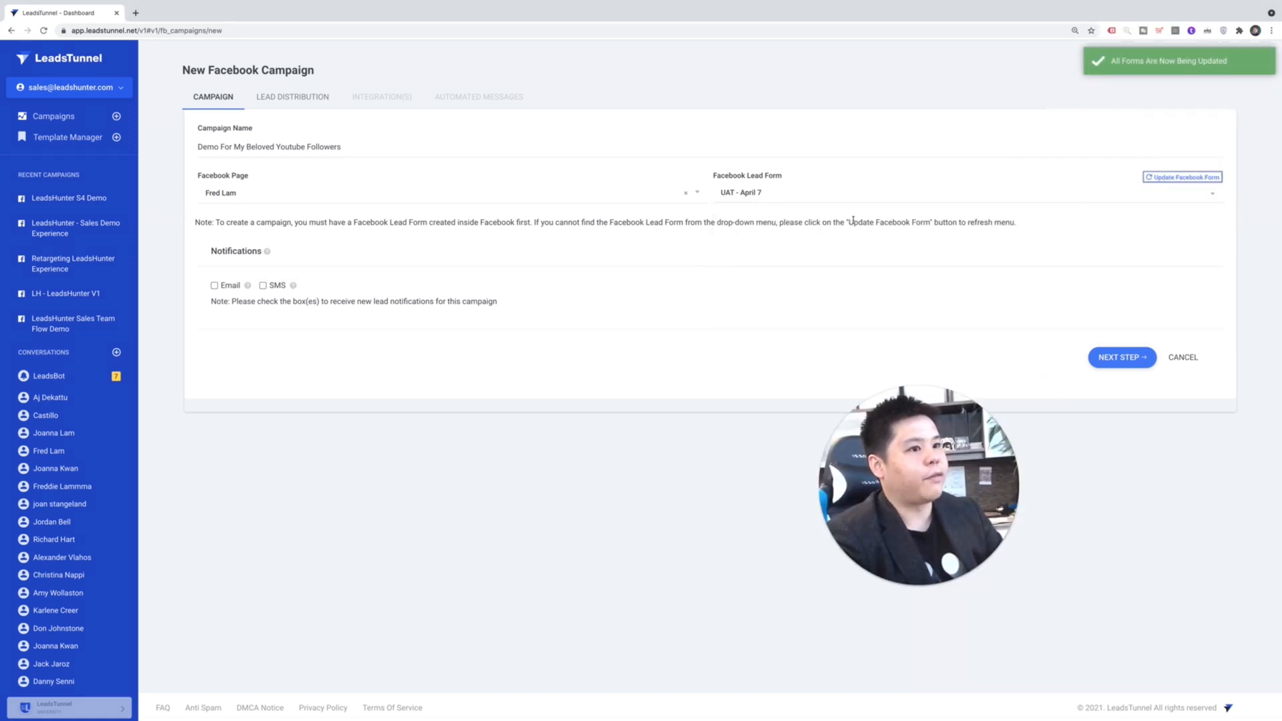
click(813, 201)
scroll(842, 266, down, 5)
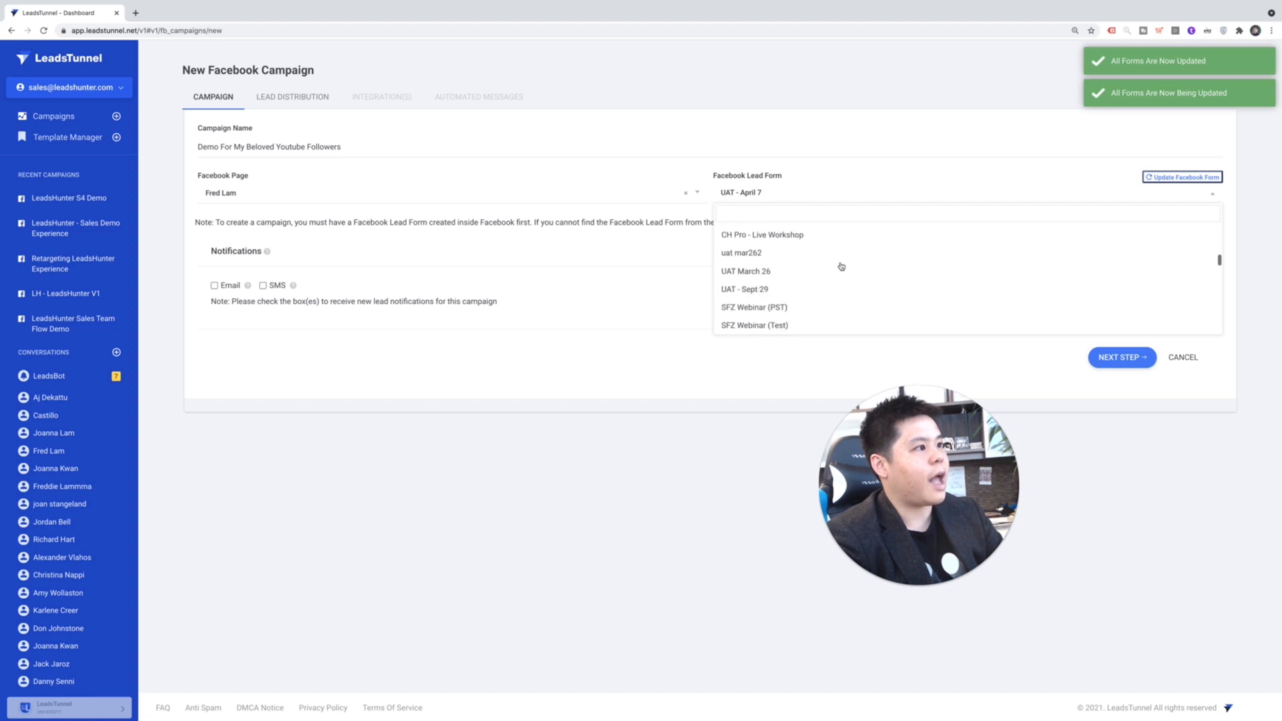
scroll(841, 267, down, 1)
scroll(841, 267, up, 1)
scroll(841, 267, up, 2)
scroll(834, 277, down, 3)
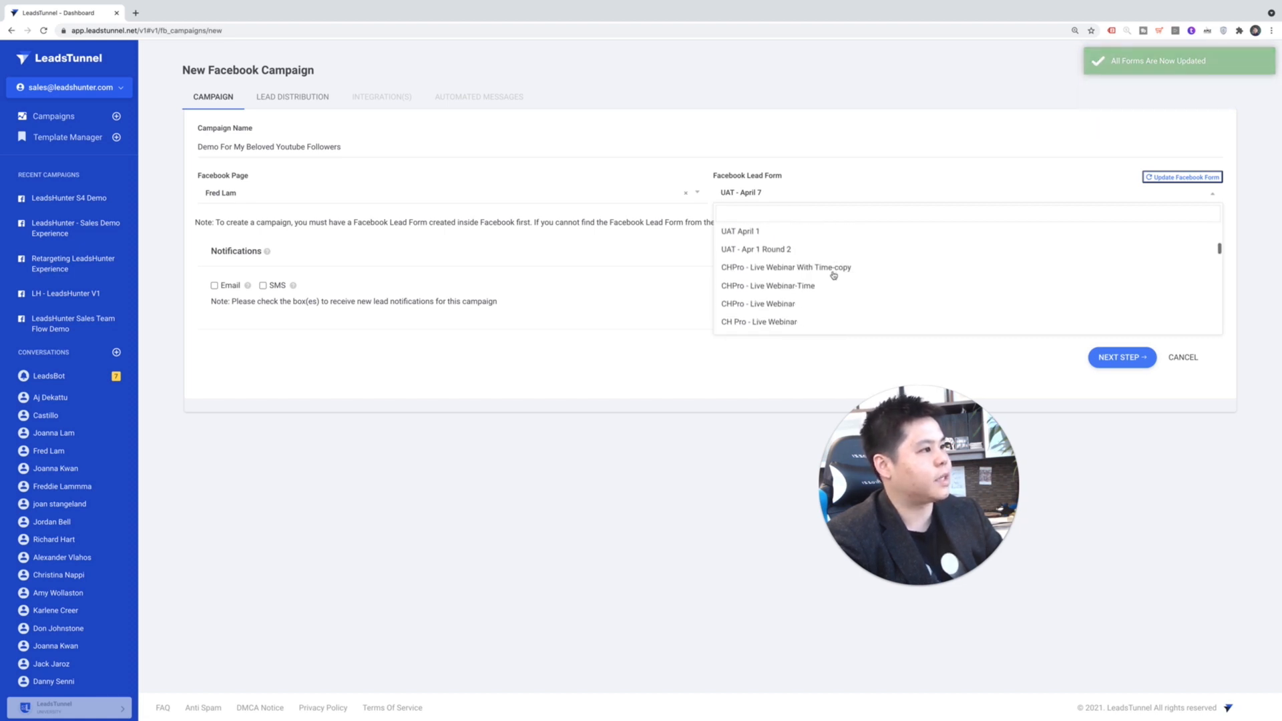
scroll(835, 280, down, 5)
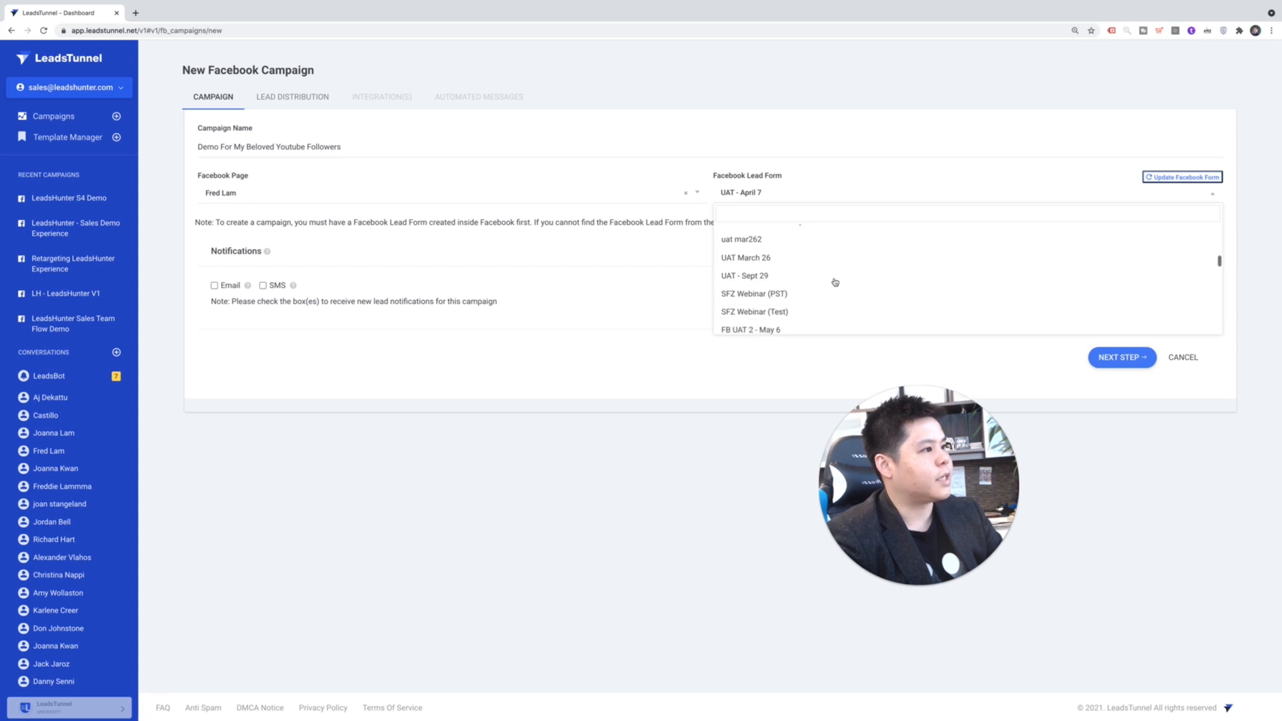
click(798, 263)
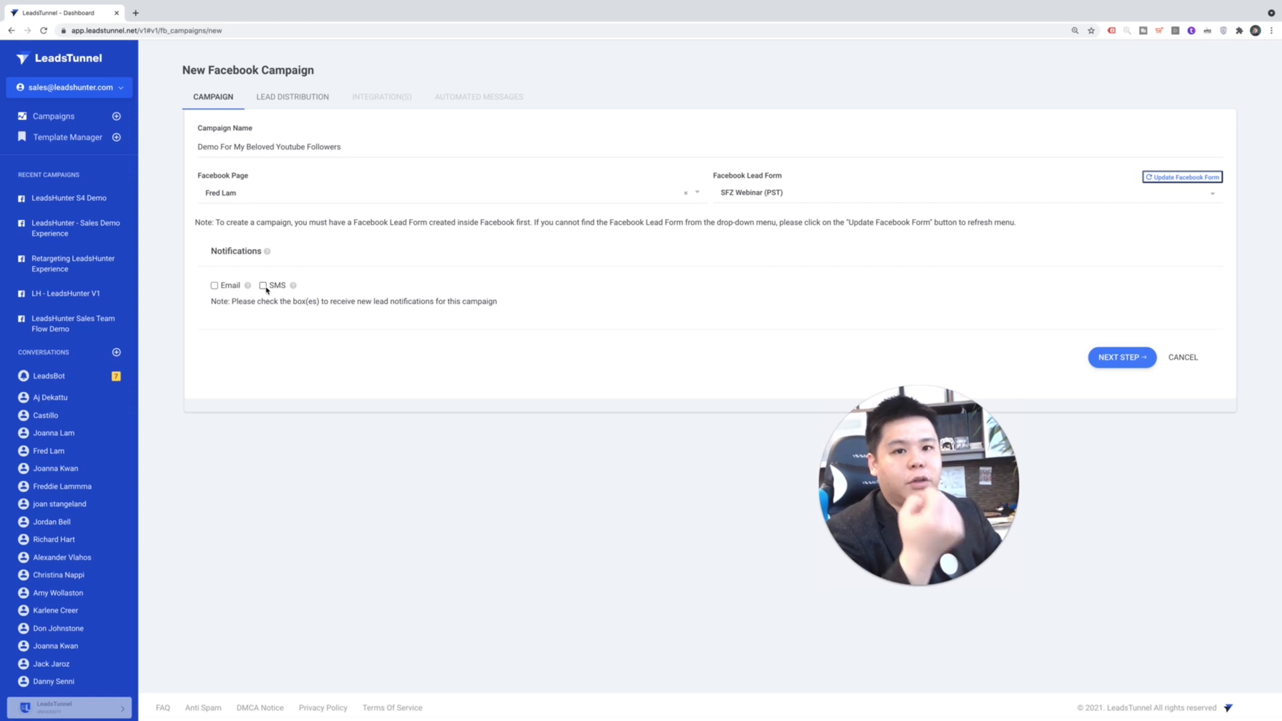
Enable email and SMS notifications for new leads and continue to the lead distribution settings.
click(214, 286)
click(263, 286)
click(1123, 357)
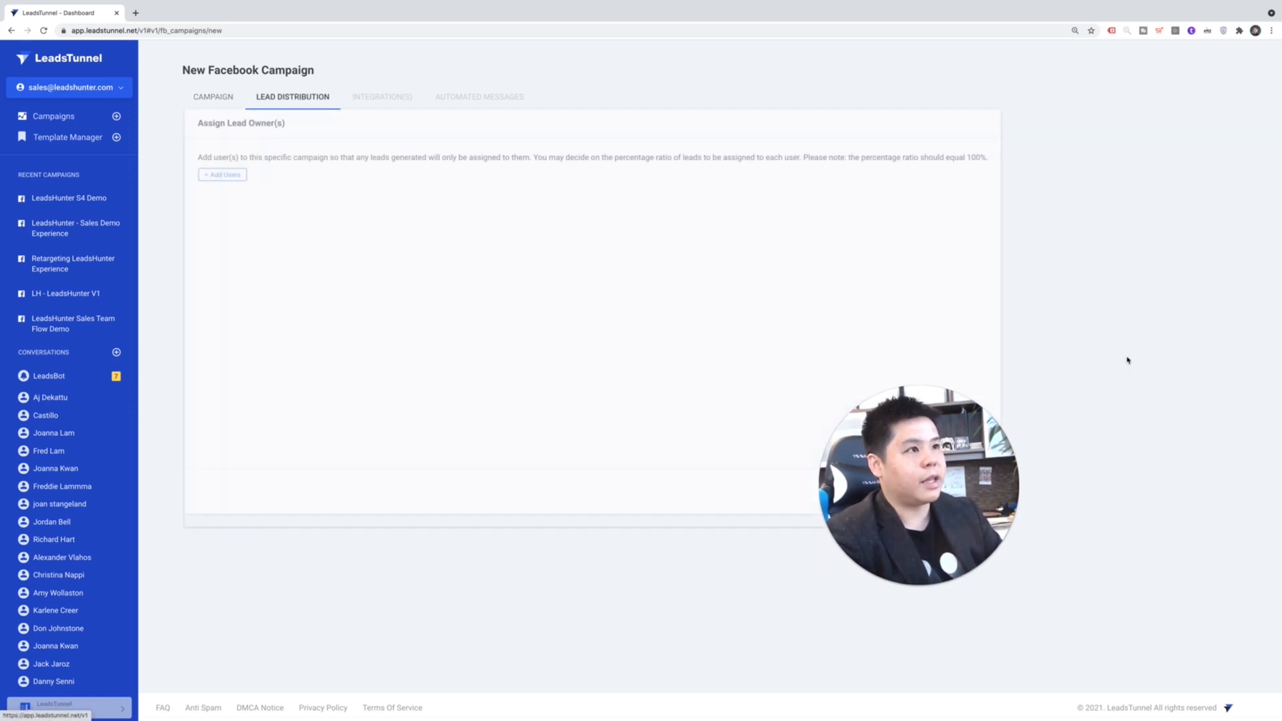
Add the sales admin account as the campaign's lead owner and save the lead distribution.
click(220, 175)
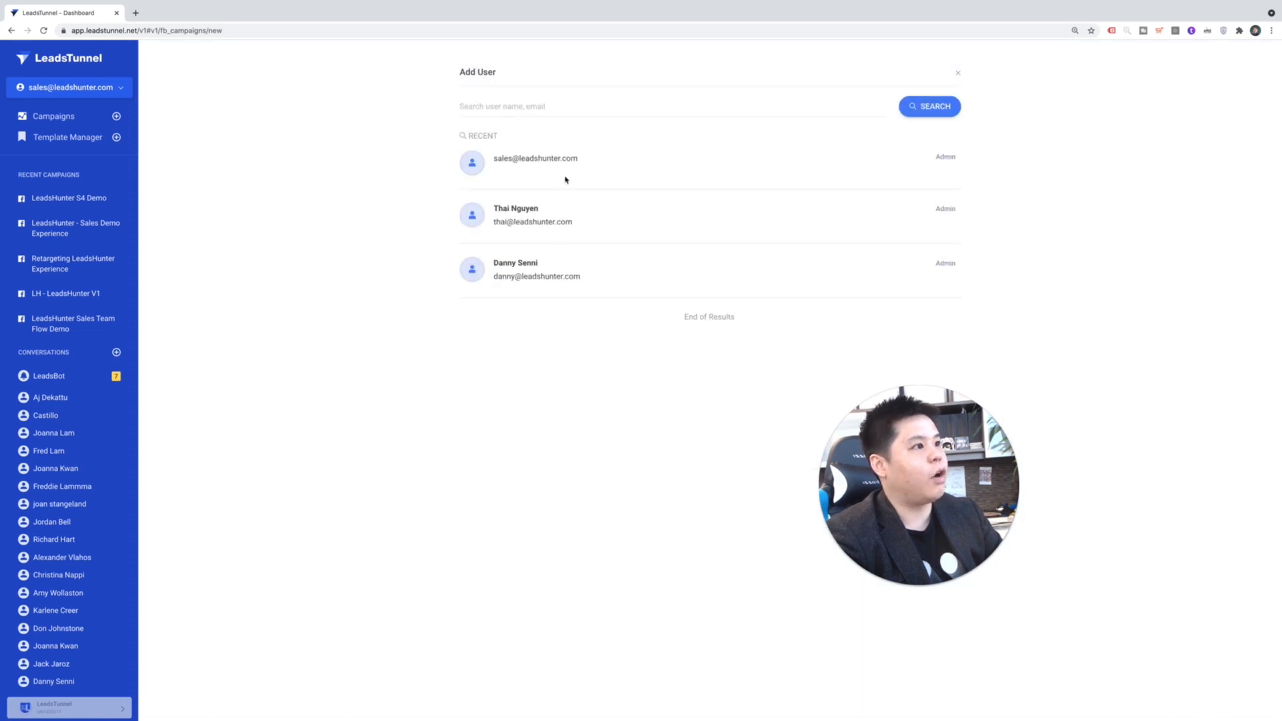
click(546, 157)
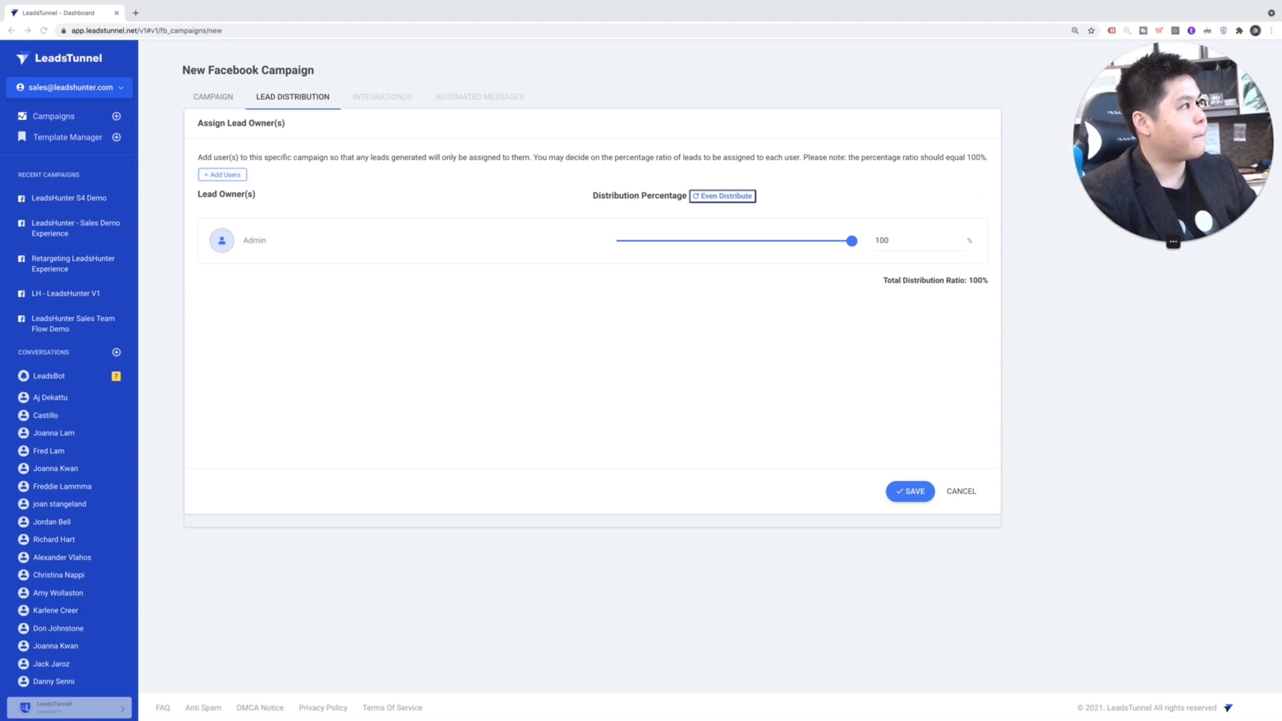
click(922, 493)
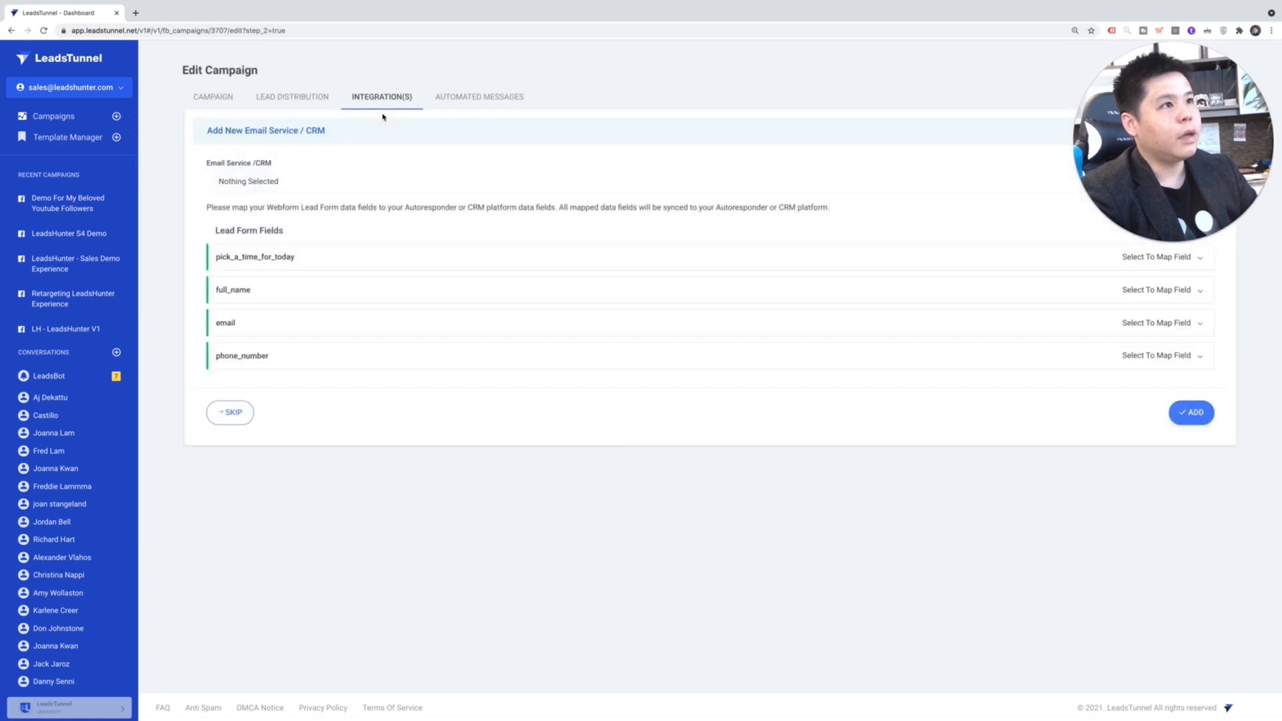
Try Sendlane : Demo List as the email service and skip the integration setup without mapping fields.
click(311, 185)
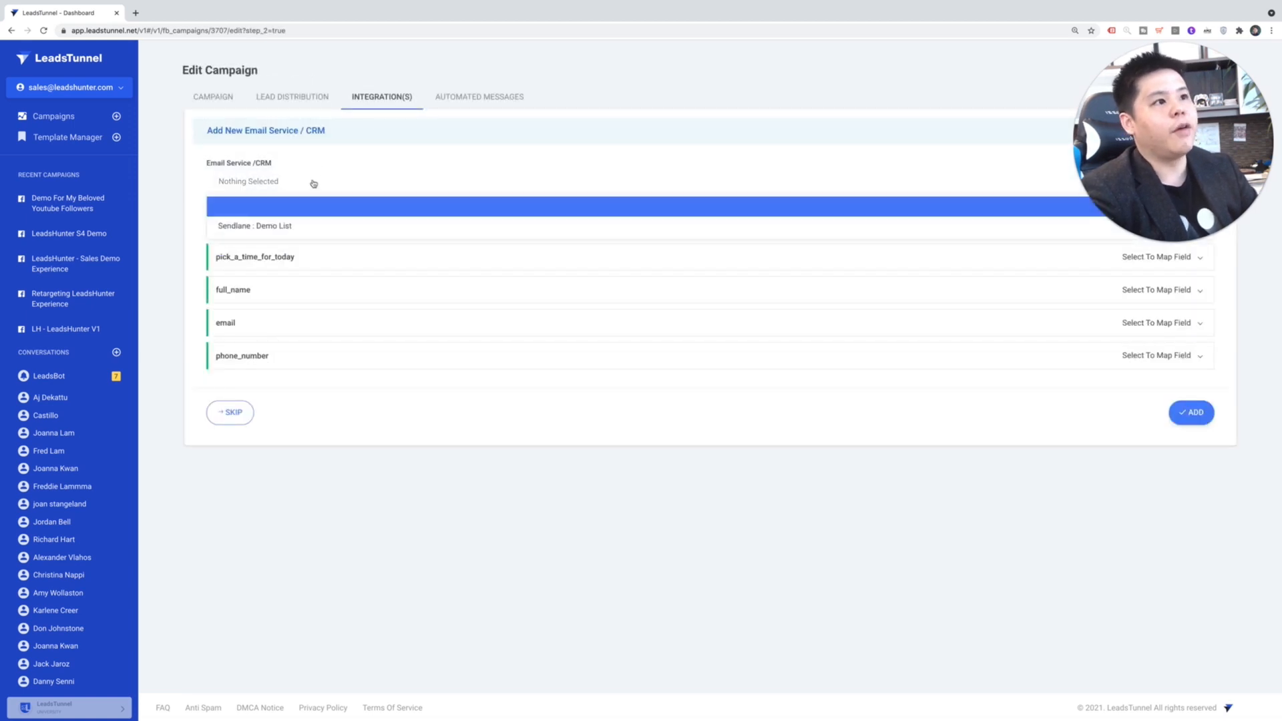
click(301, 171)
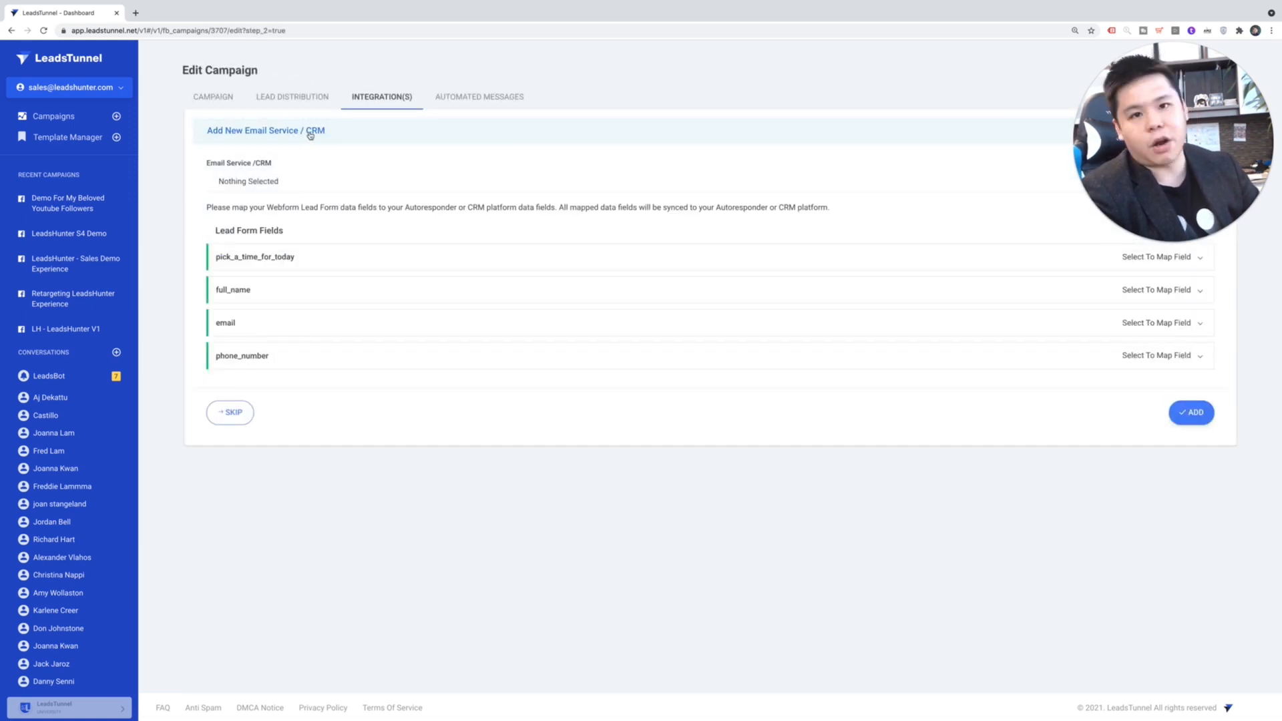
click(296, 189)
click(287, 225)
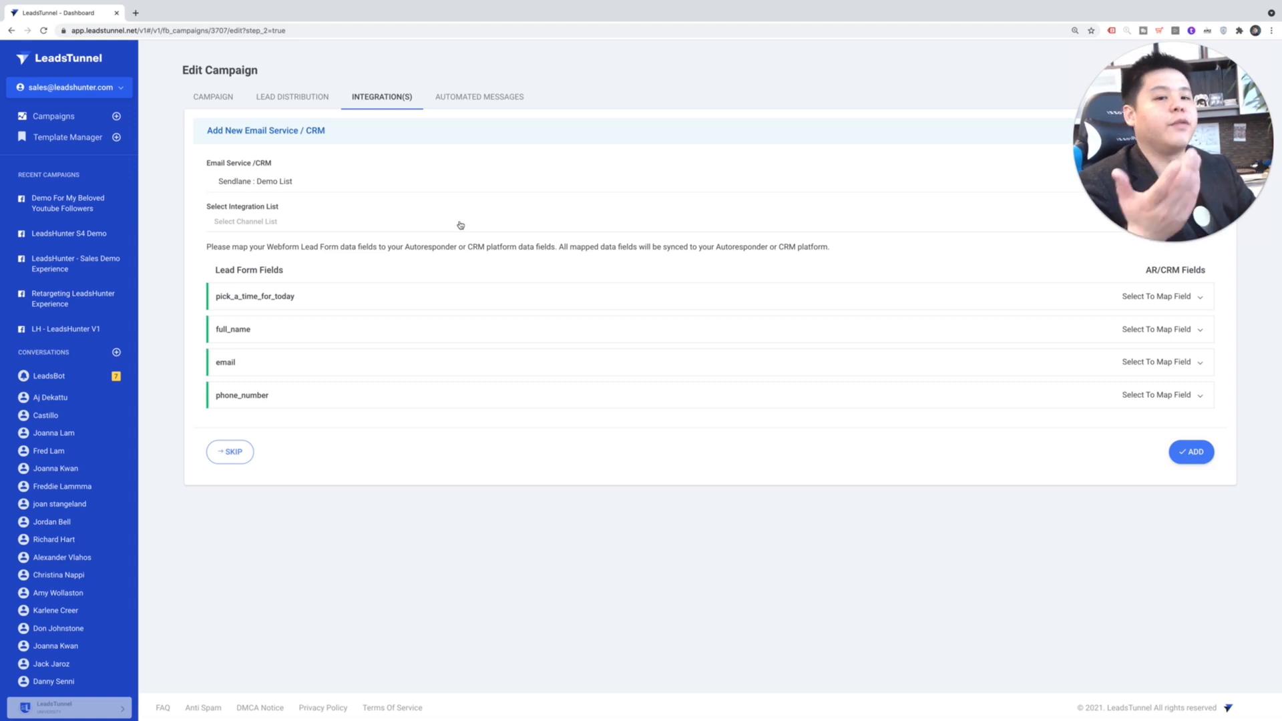
click(227, 451)
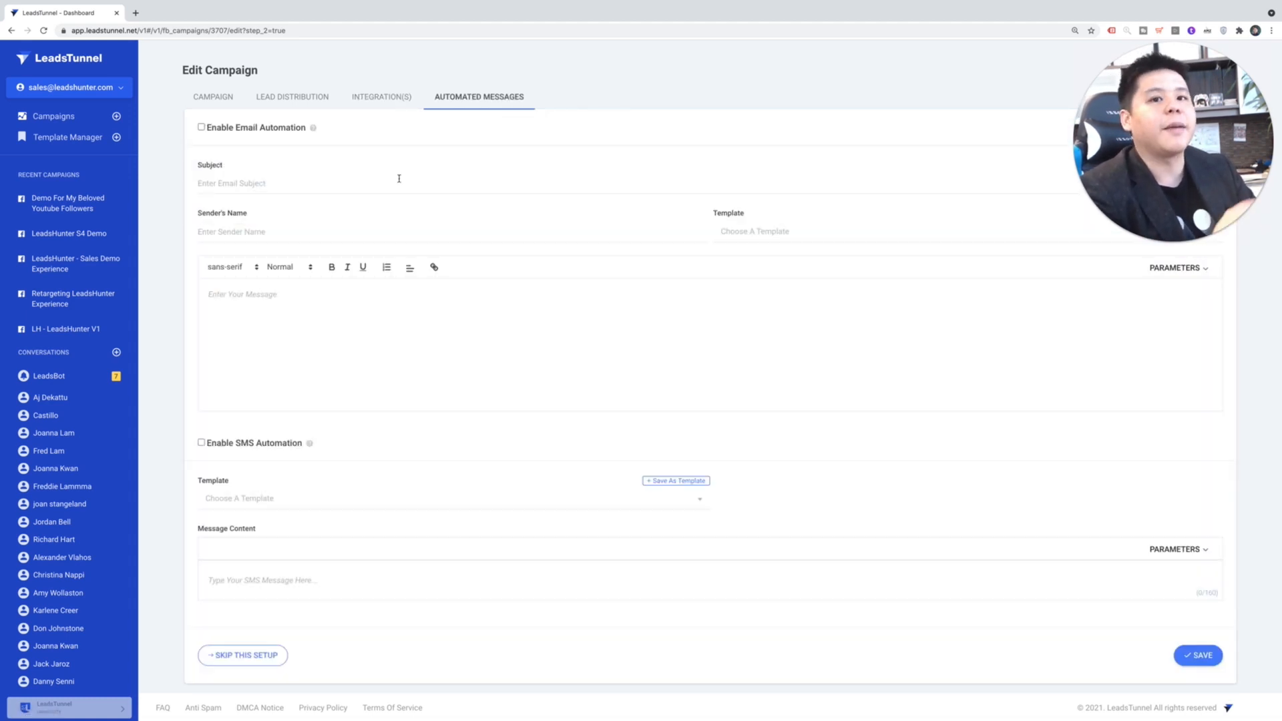
Enable email automation and SMS automation for the campaign's automated messages.
click(201, 127)
click(201, 443)
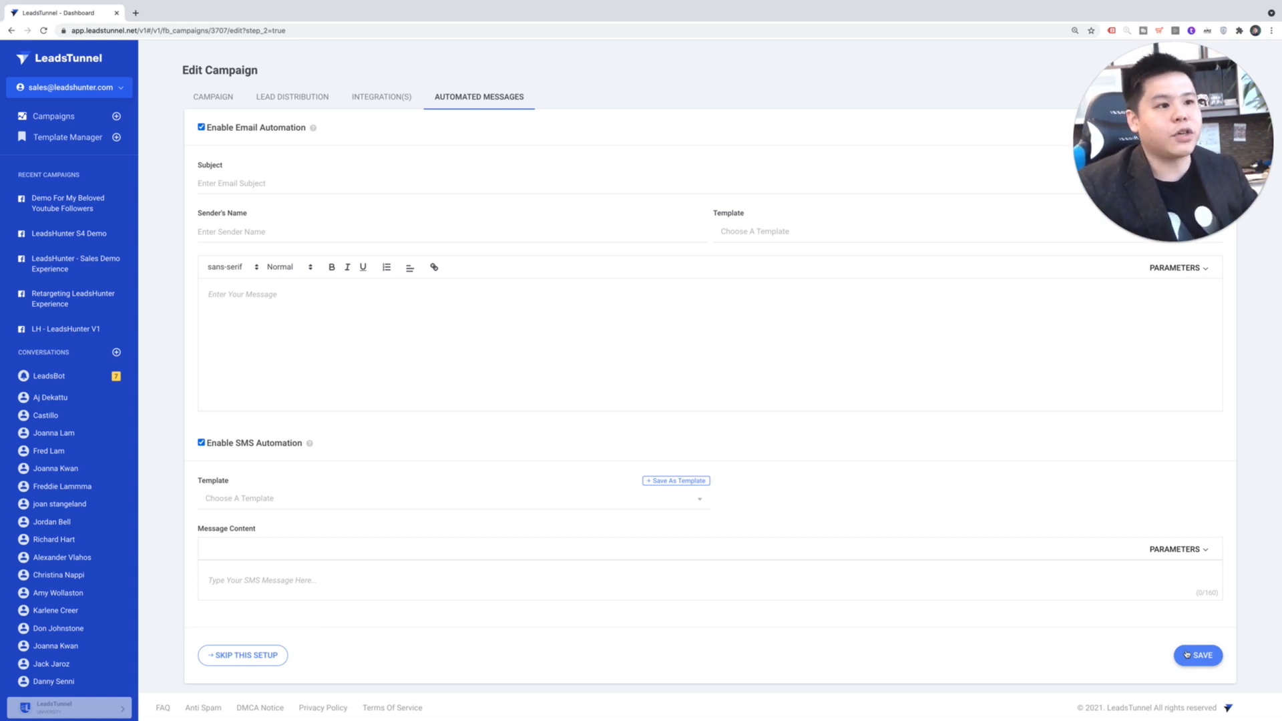
Open the first lead's conversation below LeadsBot and examine the lead score details in its lead profile.
click(81, 400)
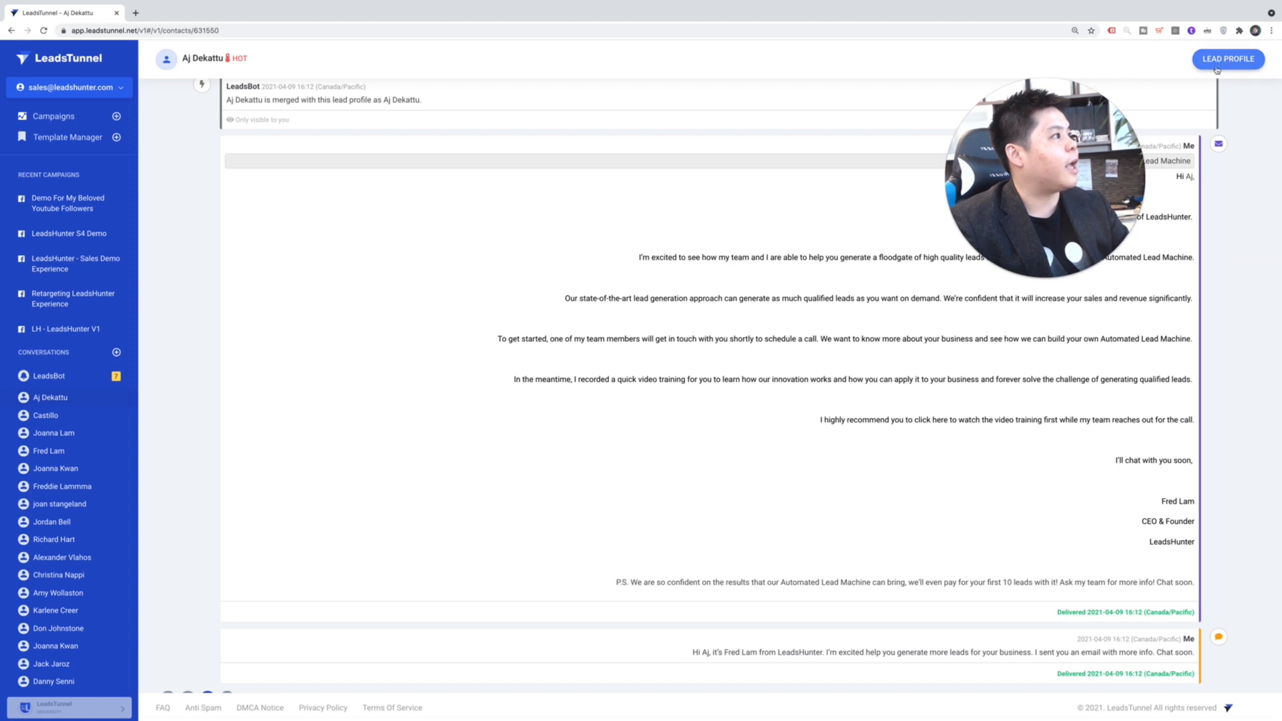
click(1227, 59)
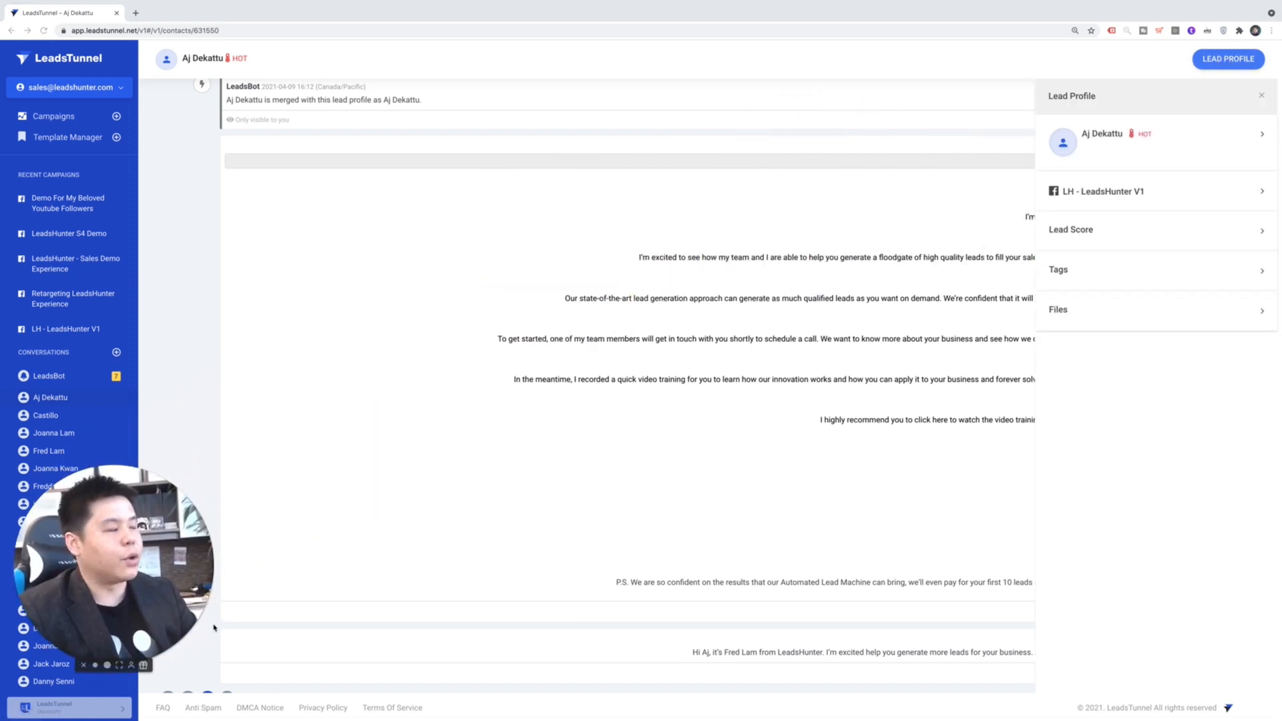
click(1221, 238)
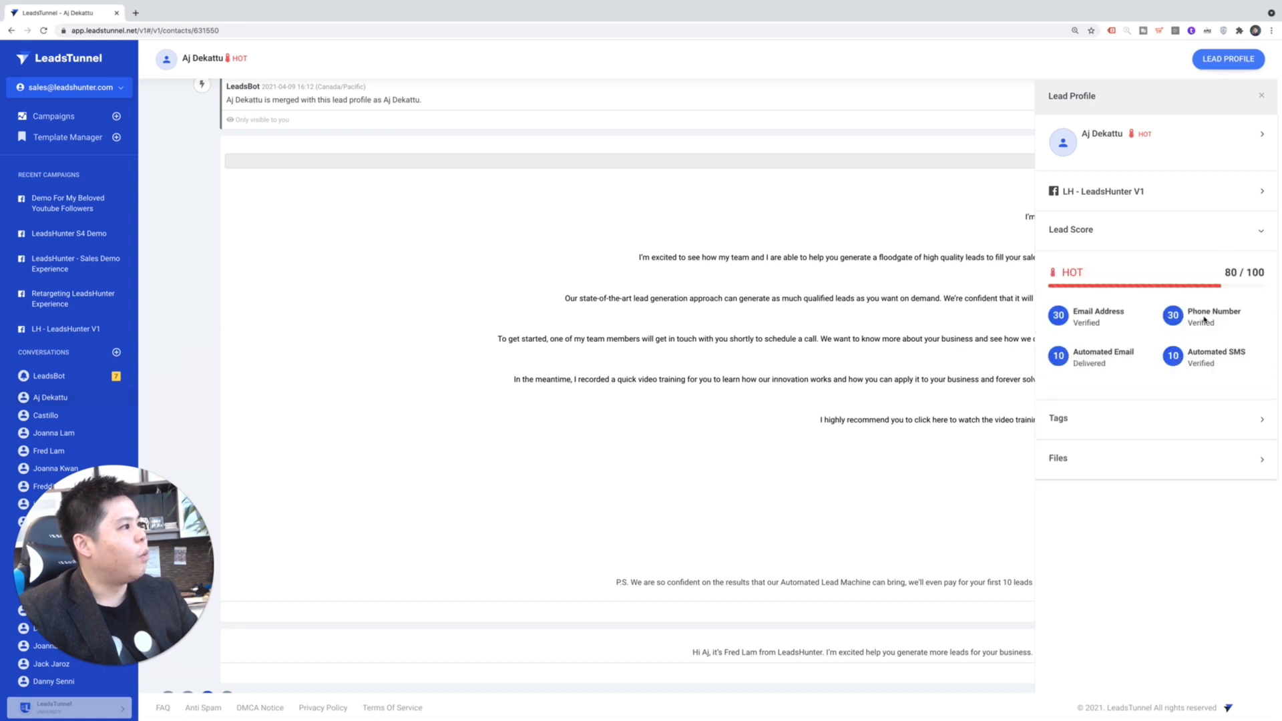